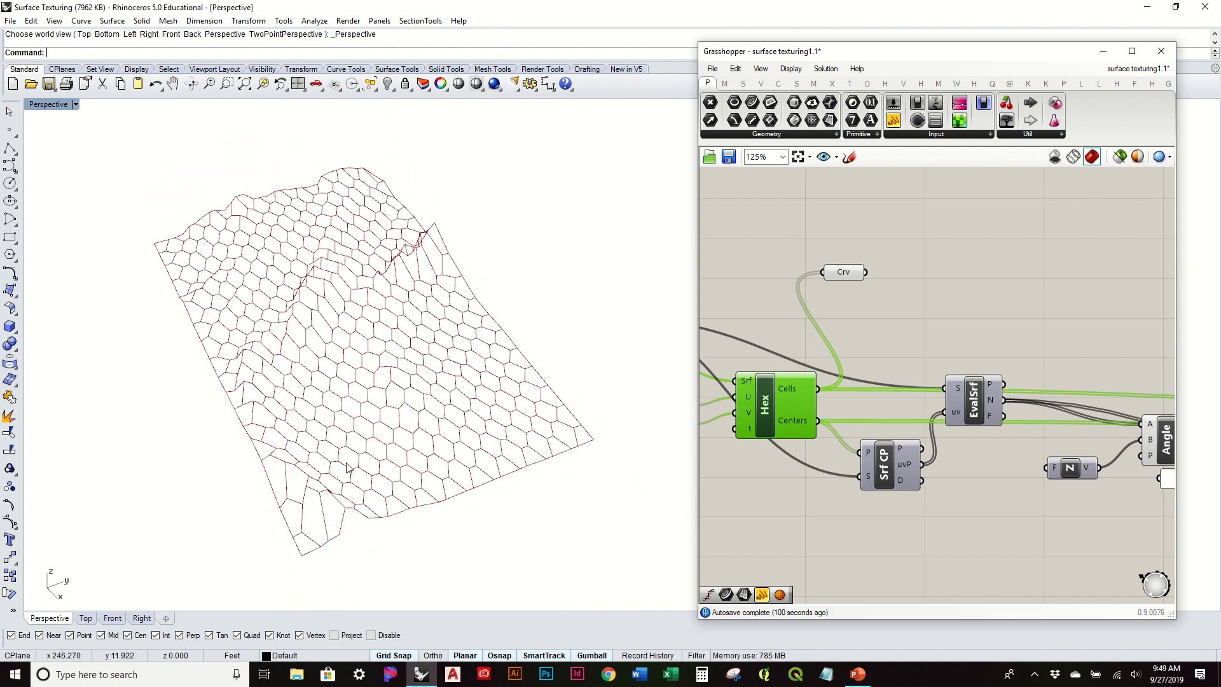
- Examine the hexagonal cell pattern on the terrain surface, both up close and as a whole
{"action": "right_click_drag", "start_coordinate": [525, 362], "coordinate": [479, 245]}
{"action": "scroll", "coordinate": [464, 388], "scroll_direction": "up", "scroll_amount": 5}
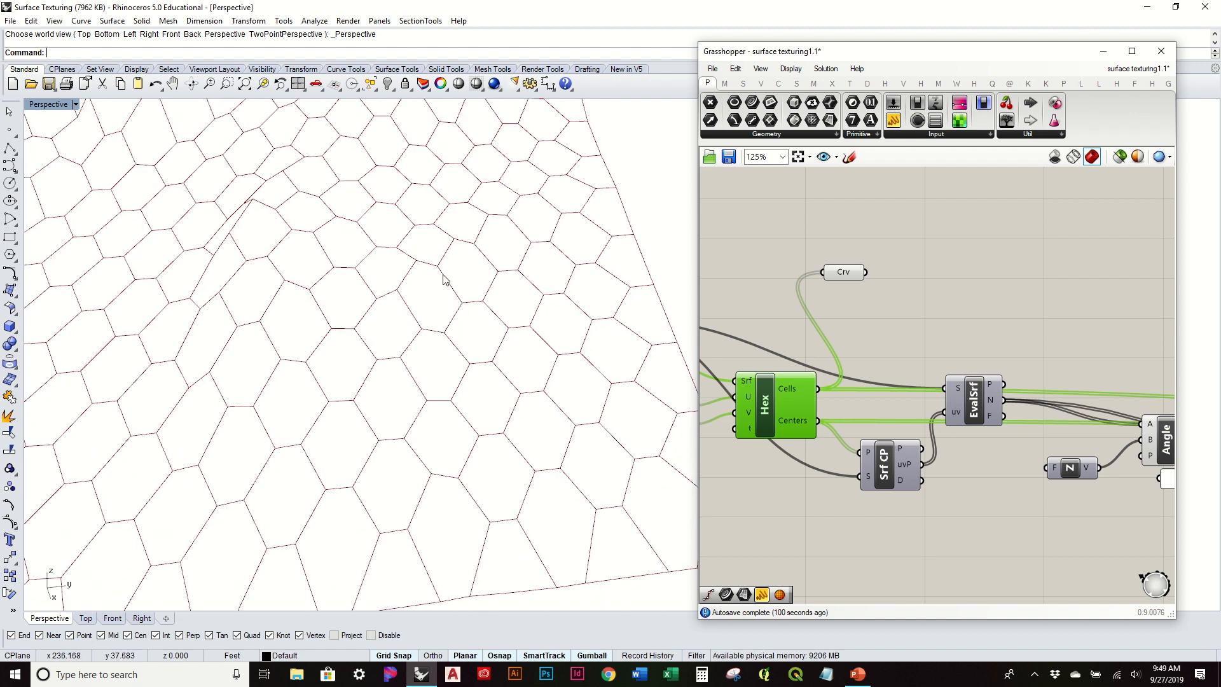
{"action": "scroll", "coordinate": [449, 280], "scroll_direction": "up", "scroll_amount": 4}
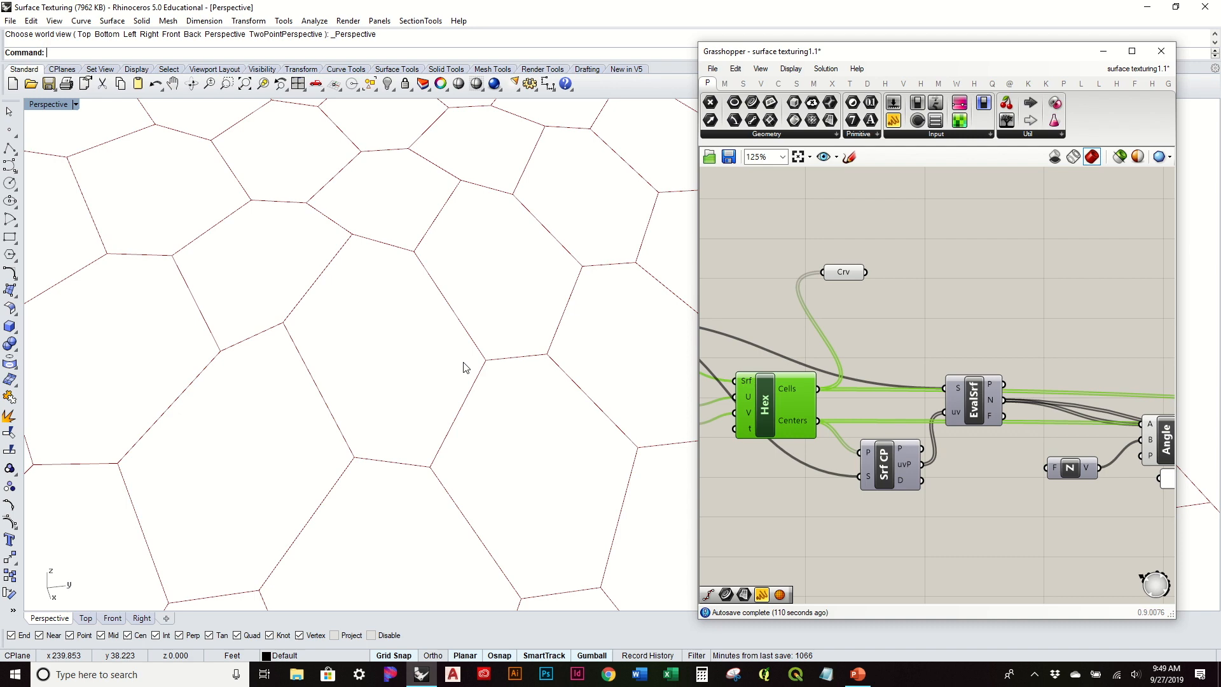
{"action": "scroll", "coordinate": [463, 367], "scroll_direction": "down", "scroll_amount": 5}
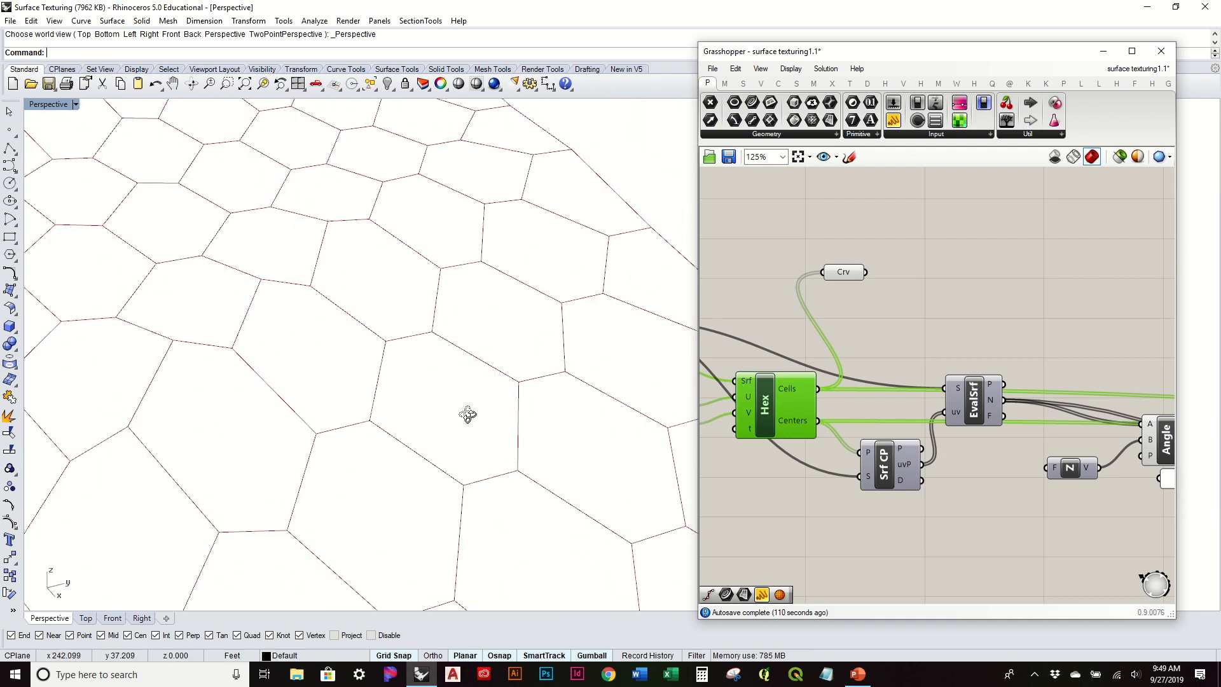
{"action": "scroll", "coordinate": [470, 417], "scroll_direction": "down", "scroll_amount": 1}
{"action": "right_click_drag", "start_coordinate": [430, 487], "coordinate": [567, 349], "text": "shift"}
{"action": "scroll", "coordinate": [471, 322], "scroll_direction": "down", "scroll_amount": 5}
{"action": "scroll", "coordinate": [462, 316], "scroll_direction": "down", "scroll_amount": 4}
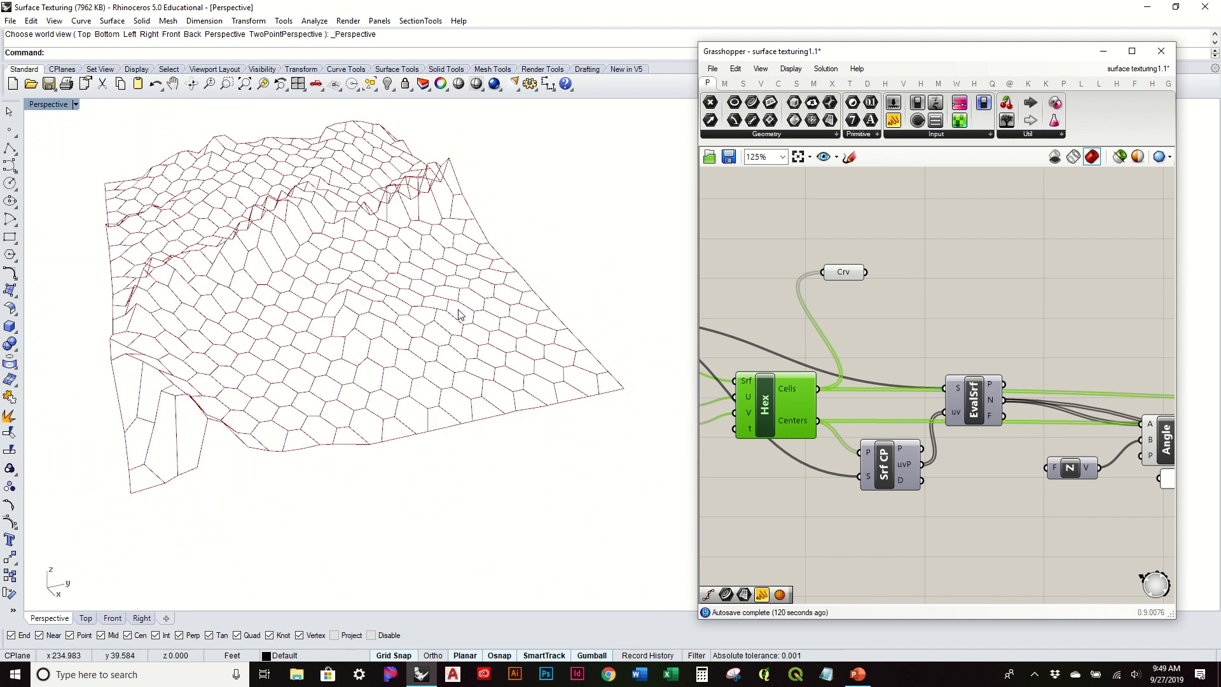
{"action": "right_click_drag", "start_coordinate": [439, 305], "coordinate": [427, 330]}
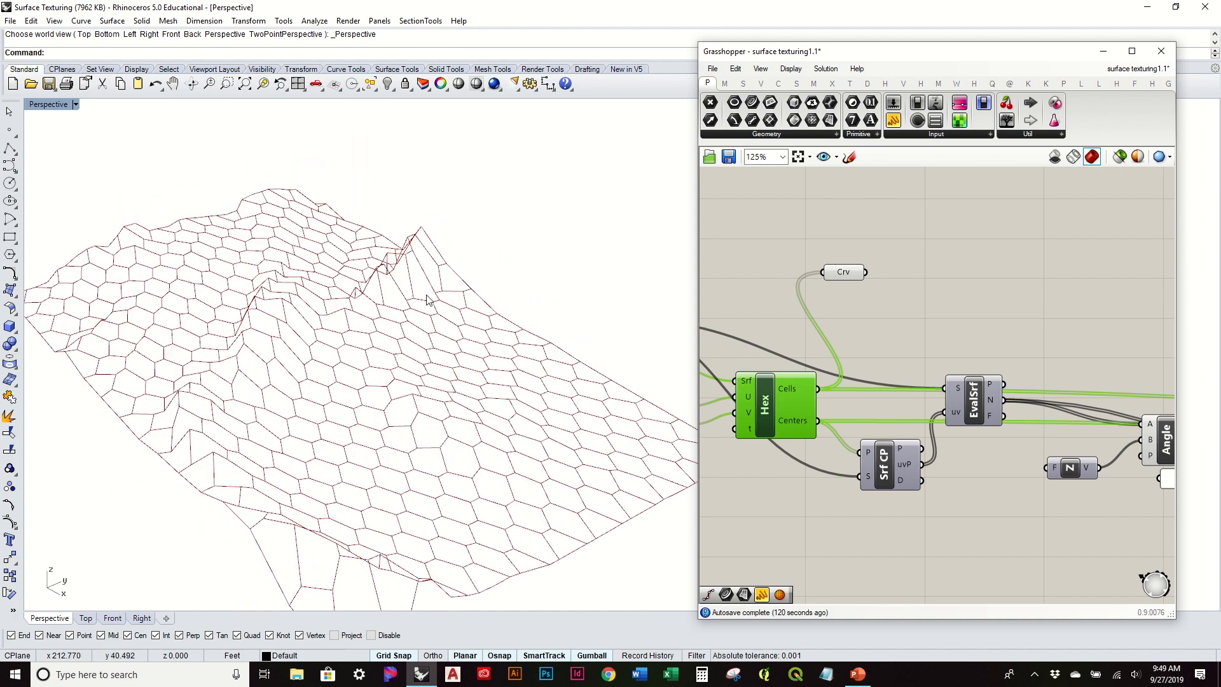
- Review the hex cell part of the Grasshopper definition, from the surface input onward, alongside the cells it generates on the terrain
{"action": "left_click", "coordinate": [978, 338]}
{"action": "scroll", "coordinate": [973, 344], "scroll_direction": "down", "scroll_amount": 4}
{"action": "right_click_drag", "start_coordinate": [504, 336], "coordinate": [458, 321]}
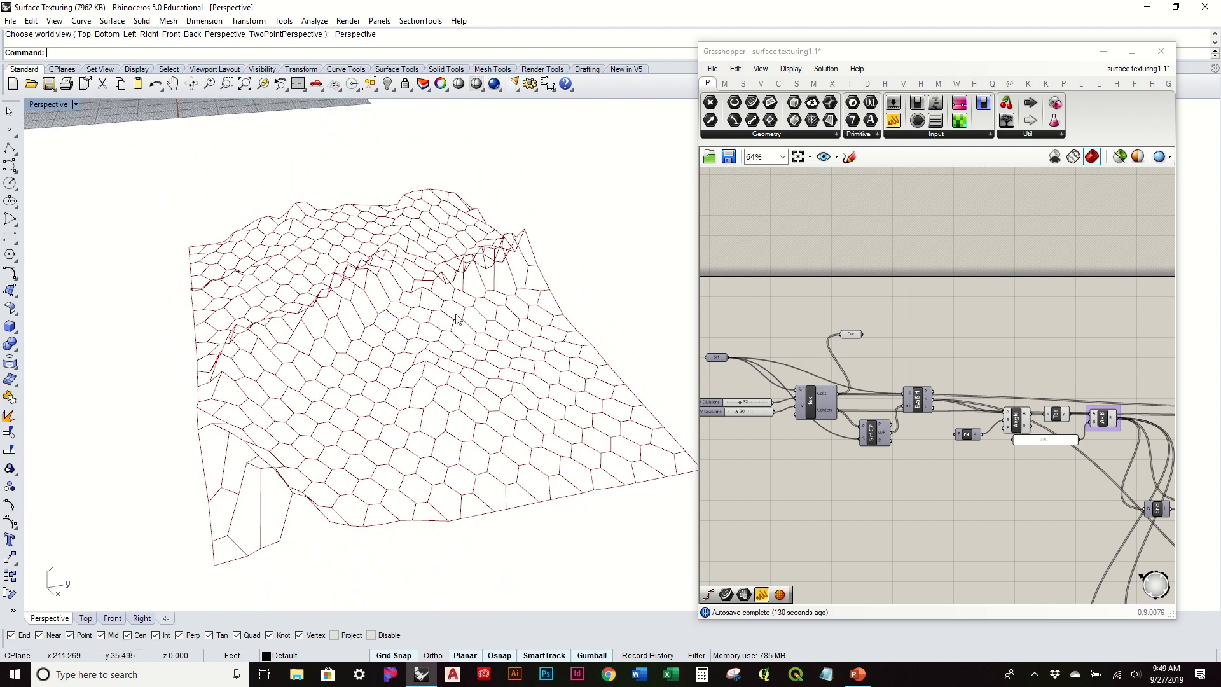
{"action": "scroll", "coordinate": [874, 337], "scroll_direction": "down", "scroll_amount": 5}
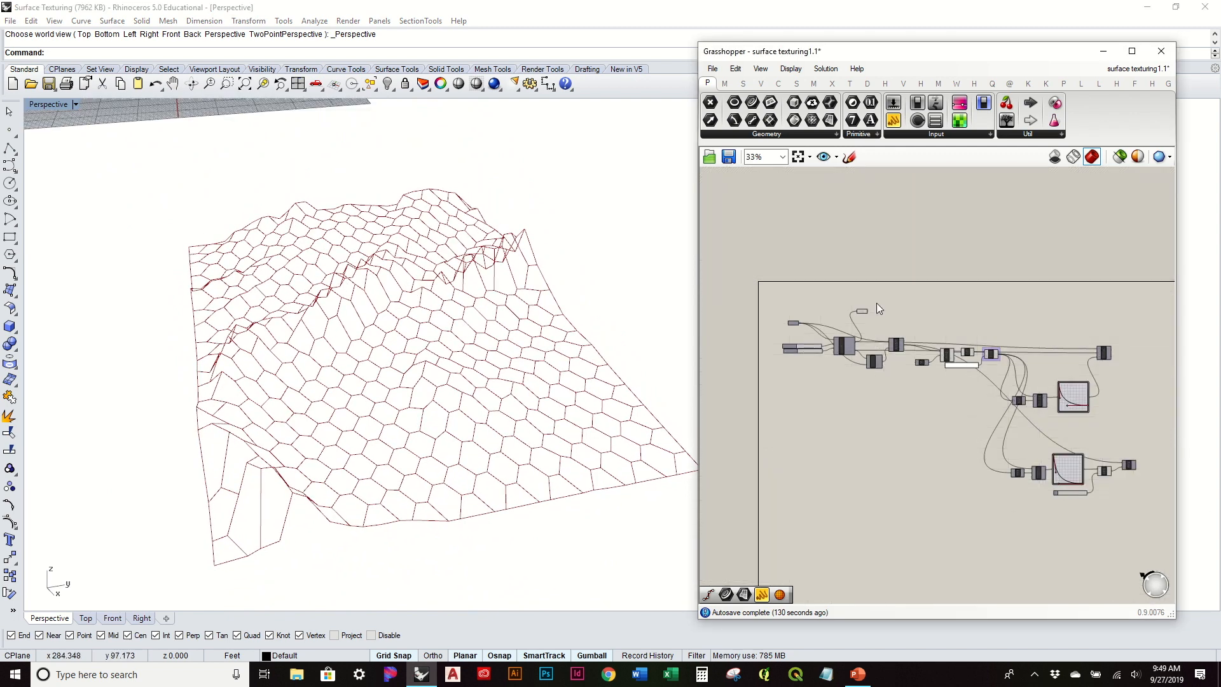
{"action": "scroll", "coordinate": [773, 305], "scroll_direction": "up", "scroll_amount": 5}
{"action": "left_click_drag", "start_coordinate": [829, 346], "coordinate": [840, 360]}
{"action": "right_click_drag", "start_coordinate": [607, 382], "coordinate": [617, 417]}
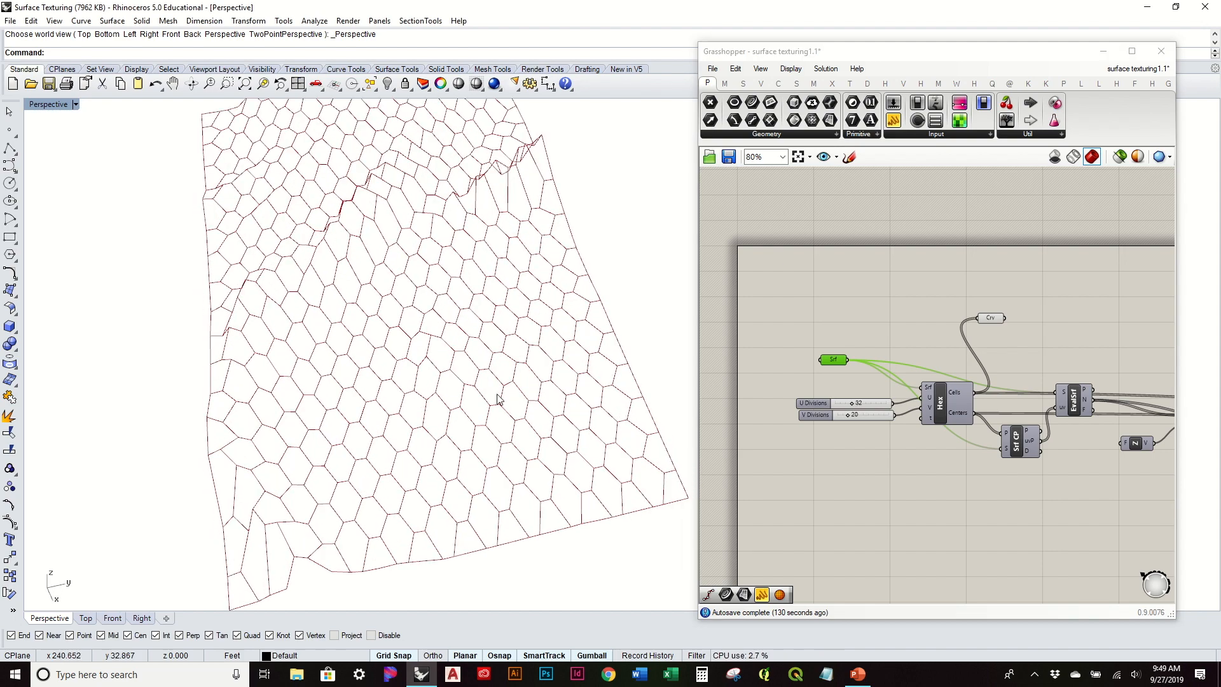
{"action": "scroll", "coordinate": [500, 398], "scroll_direction": "up", "scroll_amount": 5}
{"action": "mouse_move", "coordinate": [496, 420]}
{"action": "right_mouse_down"}
{"action": "mouse_move", "coordinate": [463, 381]}
{"action": "mouse_move", "coordinate": [475, 413]}
{"action": "right_mouse_up"}
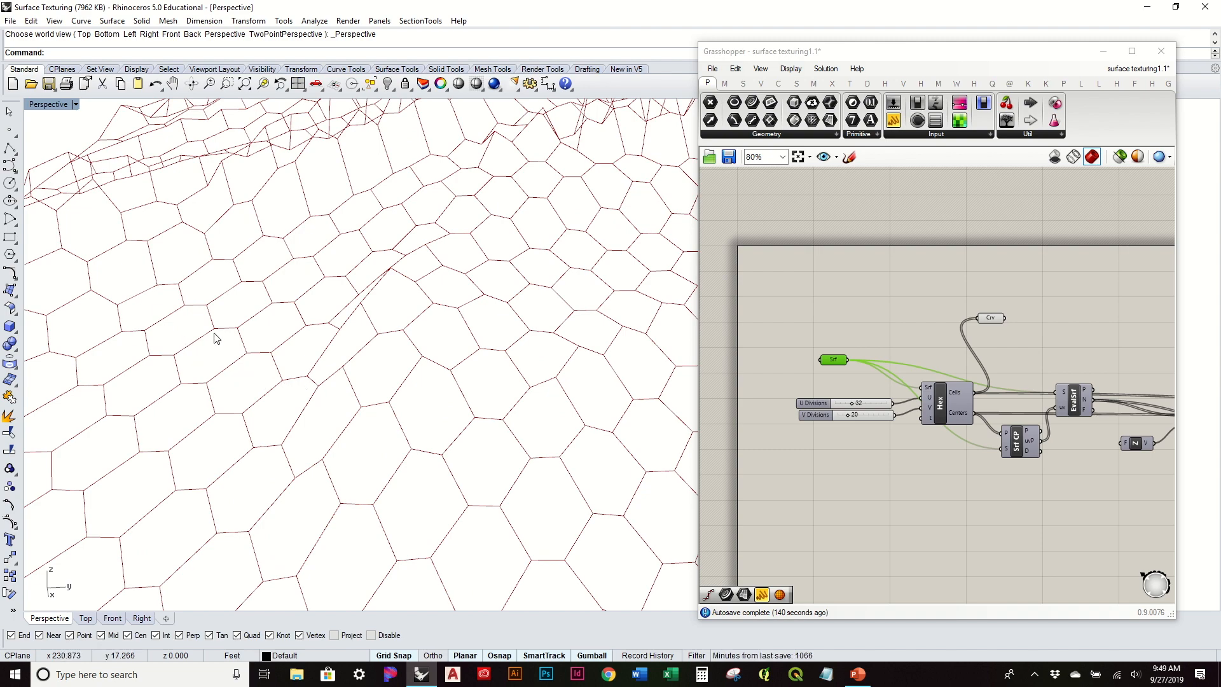
{"action": "right_click_drag", "start_coordinate": [472, 421], "coordinate": [528, 439]}
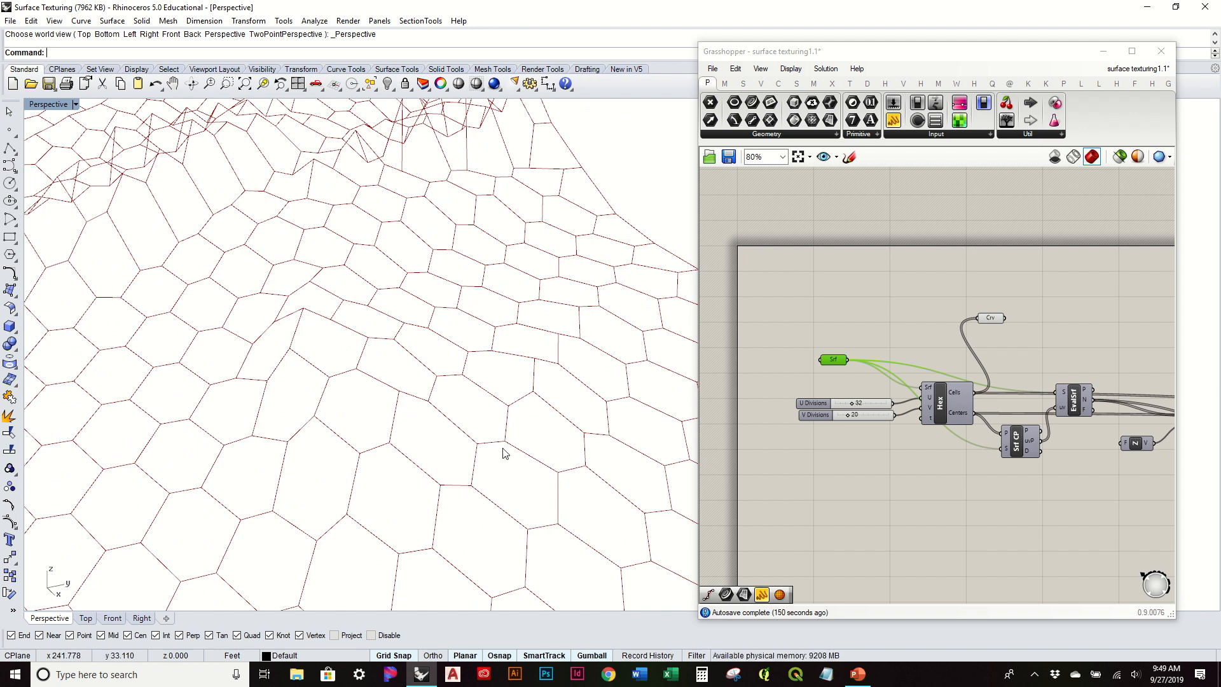
{"action": "left_click", "coordinate": [833, 335]}
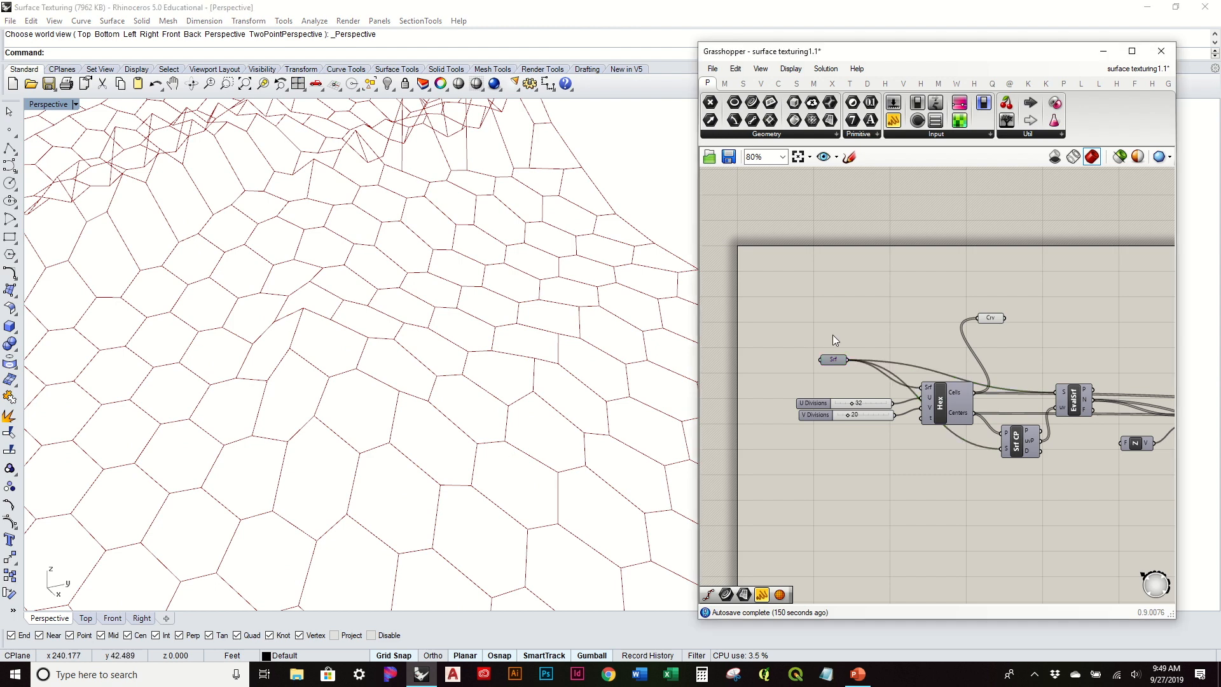
{"action": "right_click_drag", "start_coordinate": [891, 307], "coordinate": [810, 265]}
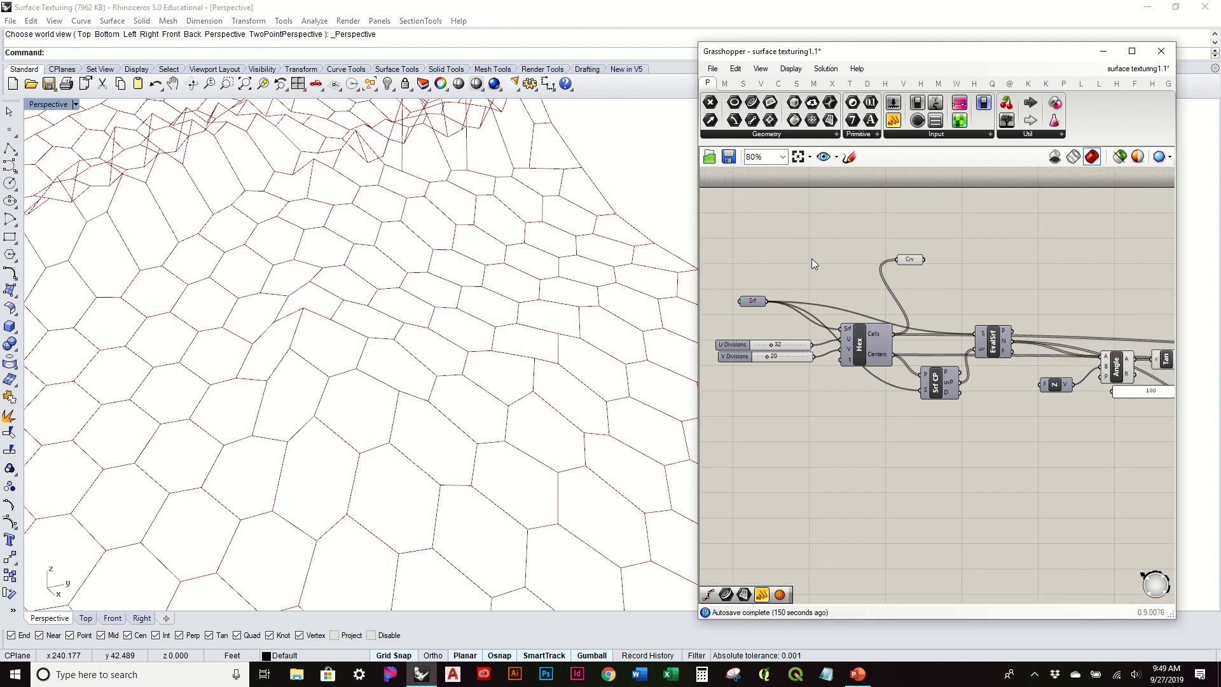
{"action": "right_click_drag", "start_coordinate": [555, 332], "coordinate": [577, 355]}
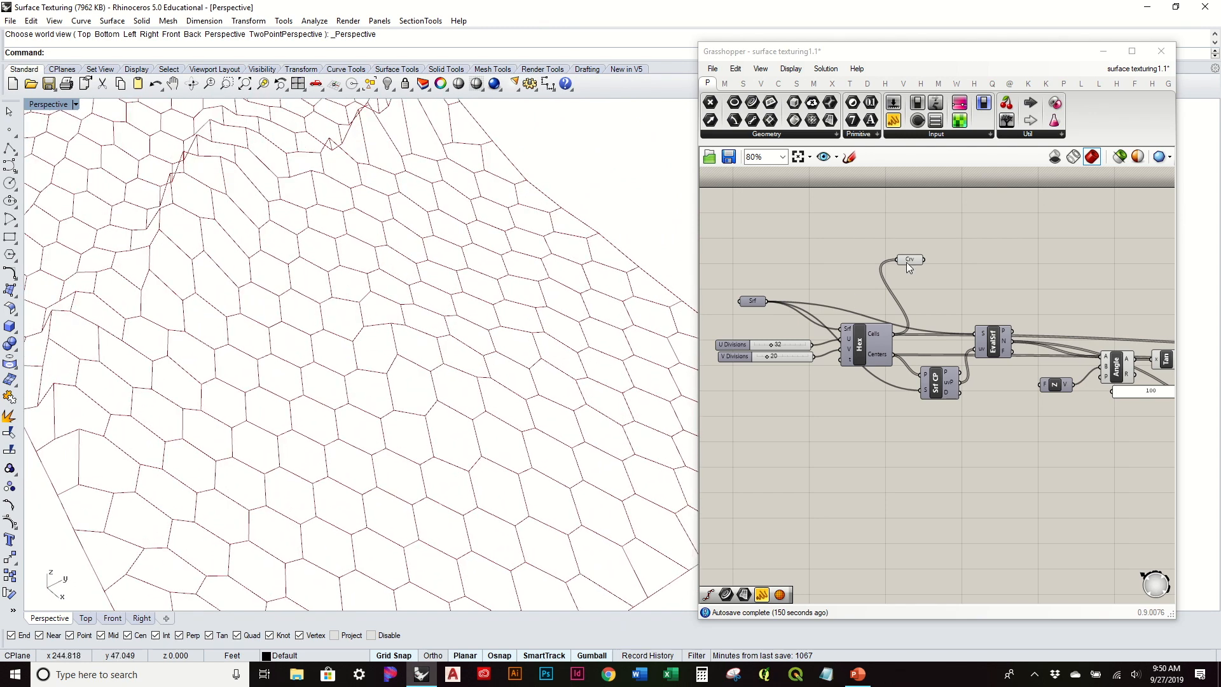
- Add a LunchBox Diamond Panels component to the canvas above the Hexagon Cells component
{"action": "scroll", "coordinate": [918, 258], "scroll_direction": "up", "scroll_amount": 2}
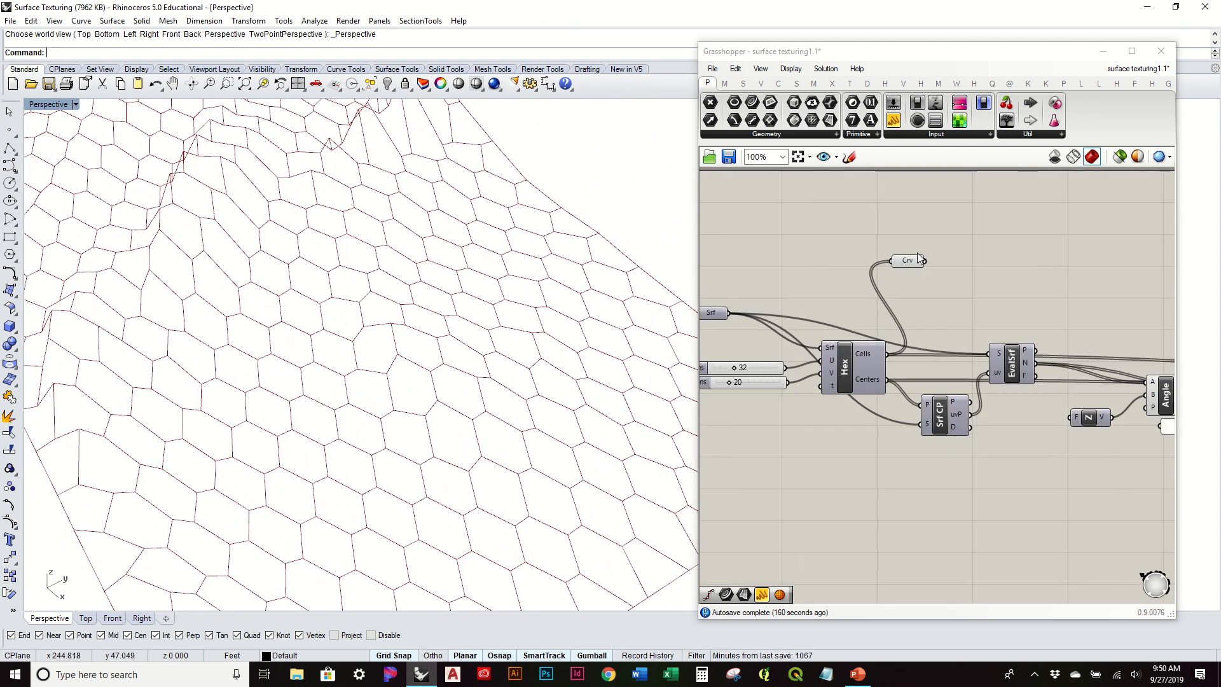
{"action": "left_click", "coordinate": [1098, 84]}
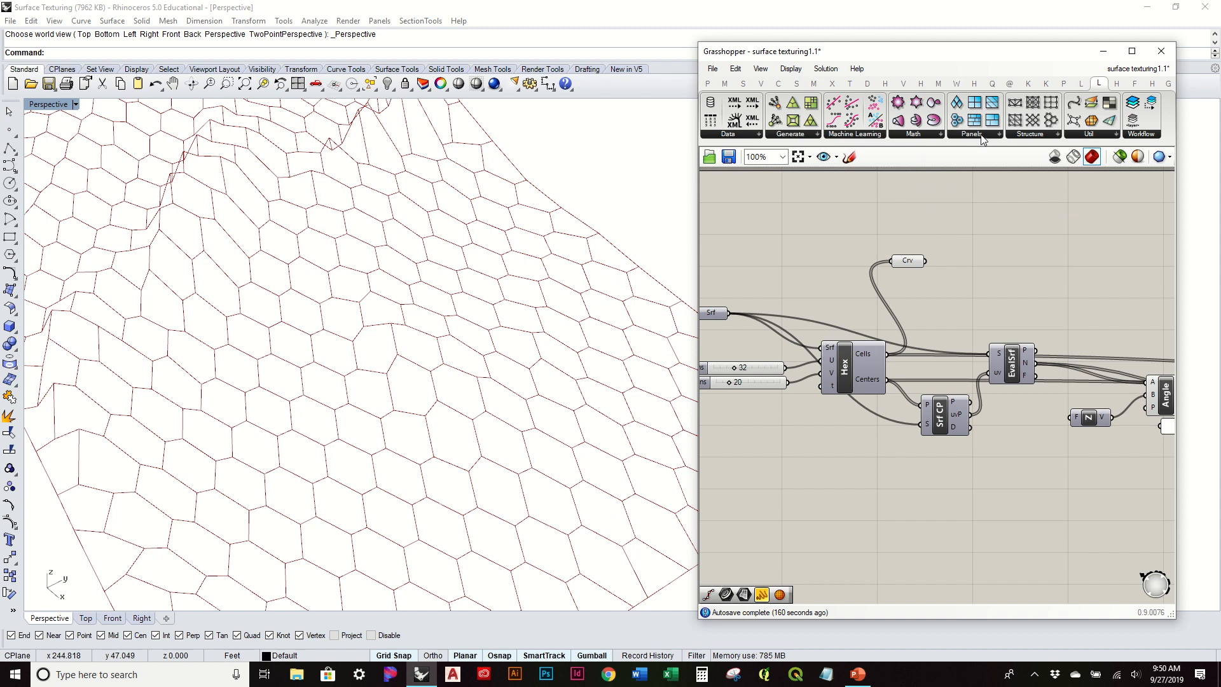
{"action": "left_click", "coordinate": [982, 136]}
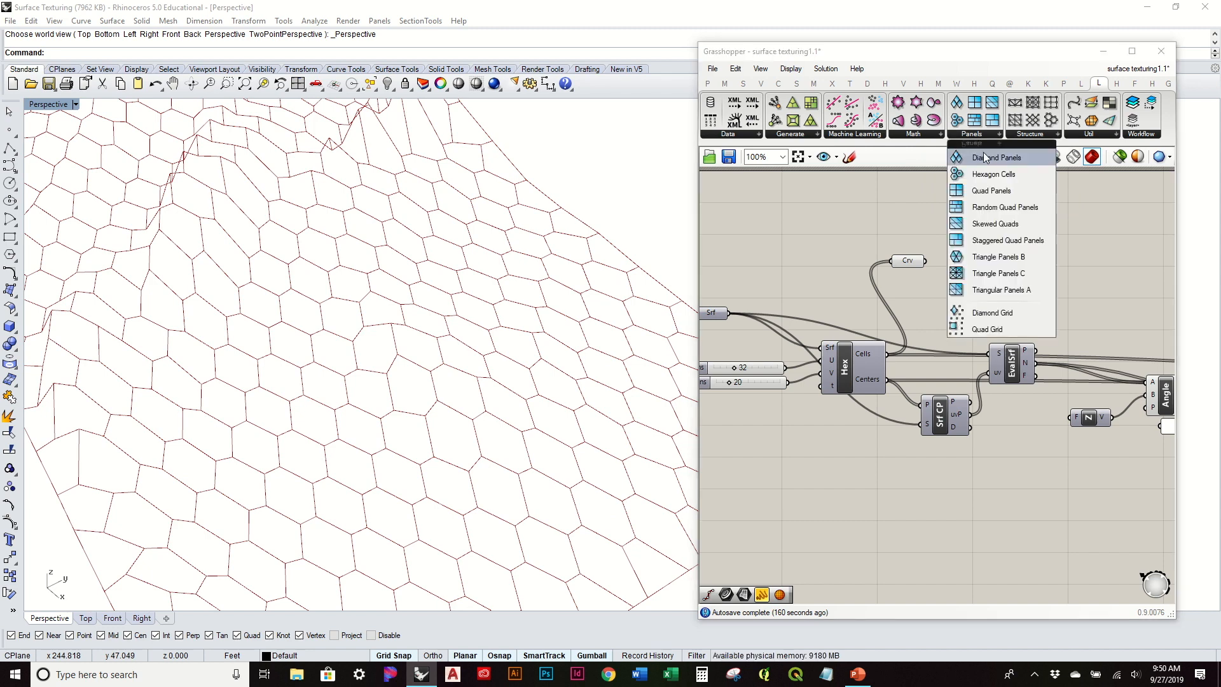
{"action": "left_click", "coordinate": [986, 158]}
{"action": "left_click", "coordinate": [823, 227]}
- Connect the surface parameter and the U Divisions and V Divisions sliders to the Diamond Panels component's Srf, U and V inputs
{"action": "right_click_drag", "start_coordinate": [847, 241], "coordinate": [953, 270]}
{"action": "left_click_drag", "start_coordinate": [832, 344], "coordinate": [892, 241]}
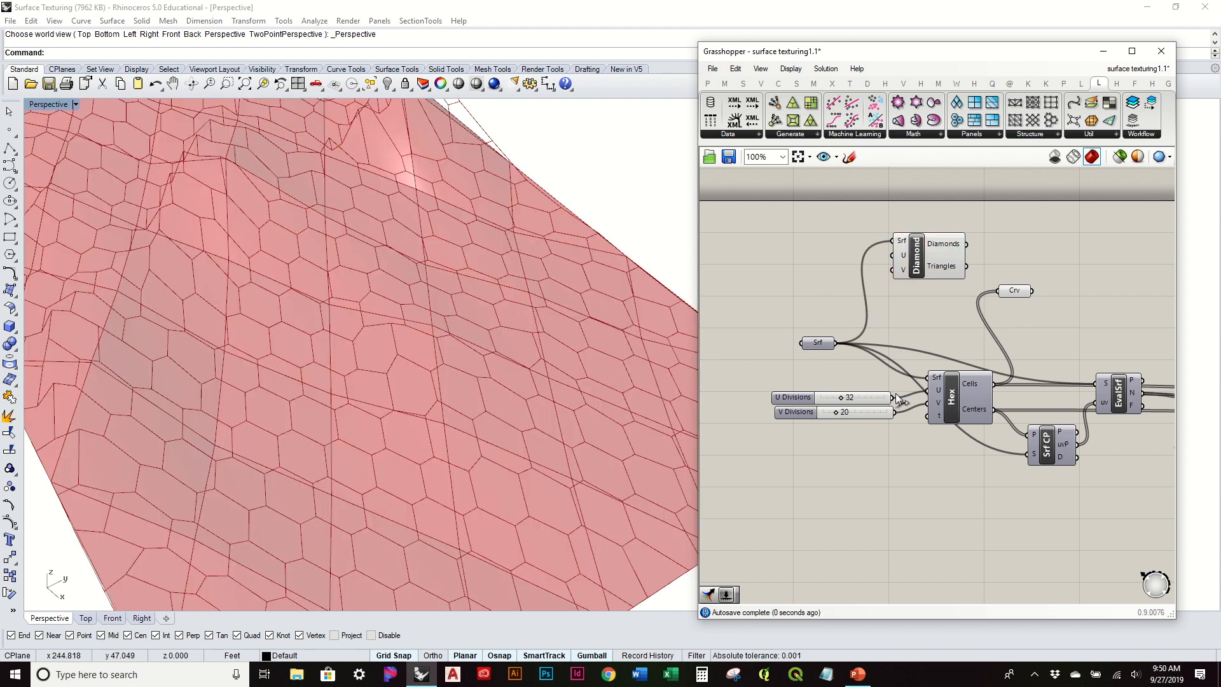
{"action": "left_click_drag", "start_coordinate": [893, 395], "coordinate": [892, 255]}
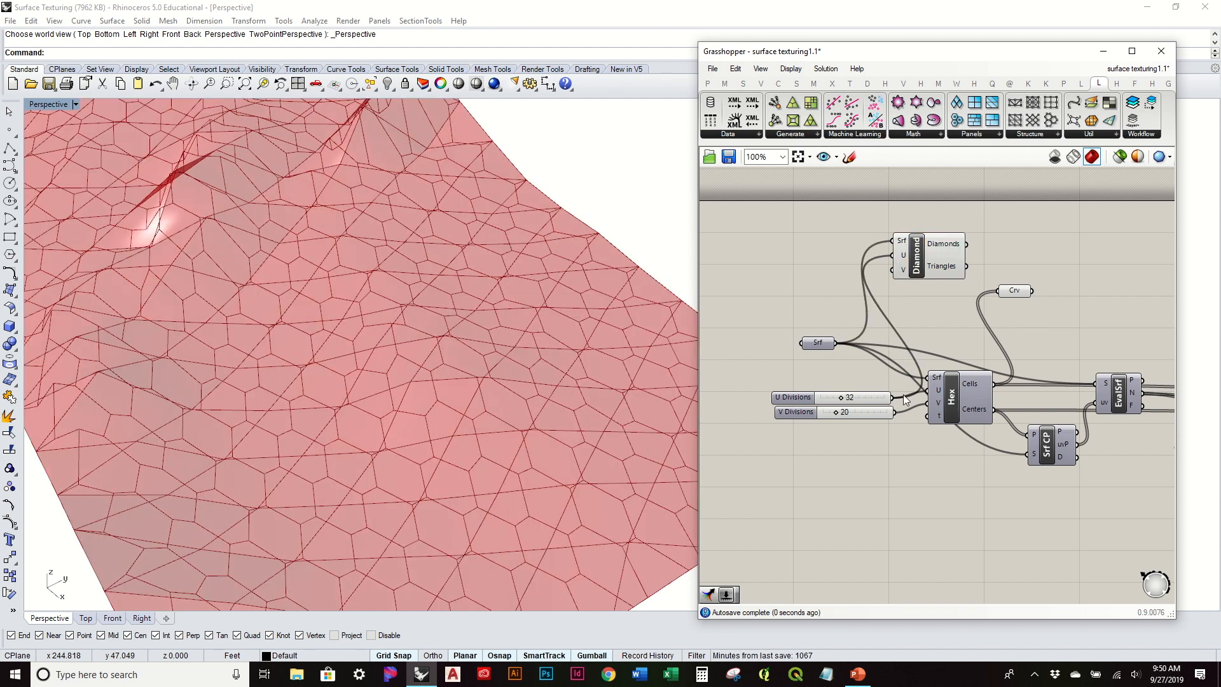
{"action": "left_click_drag", "start_coordinate": [894, 413], "coordinate": [895, 273]}
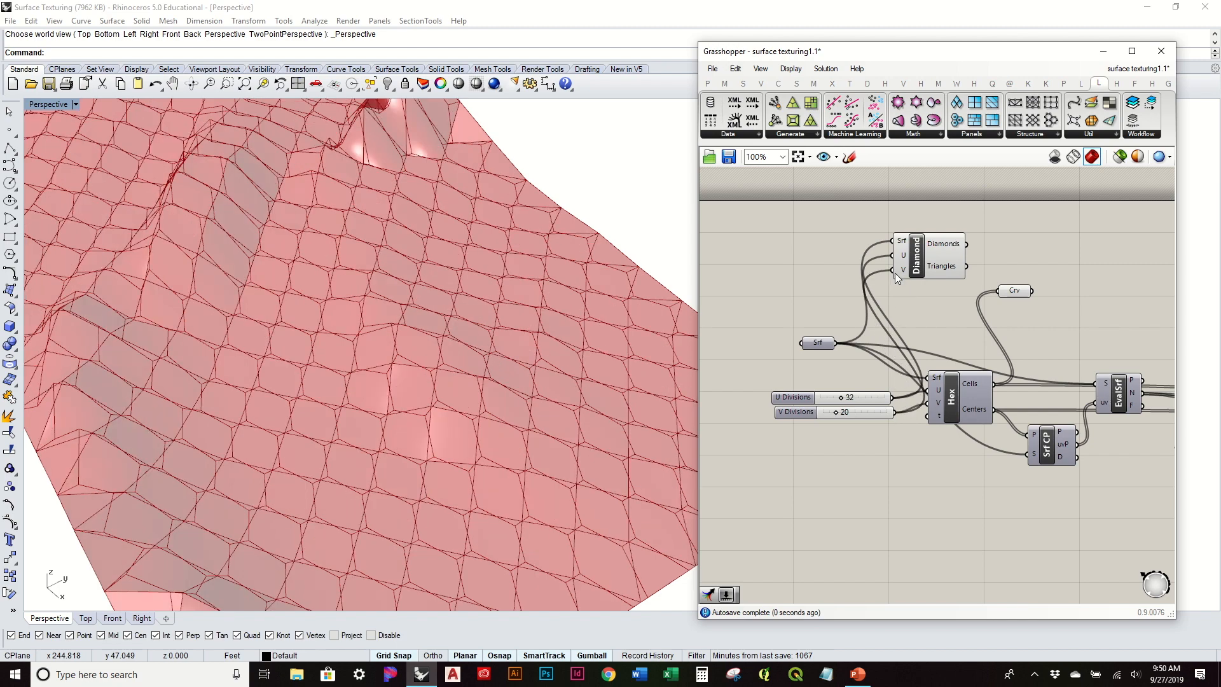
- Delete the curve parameter connected to the Hexagon Cells output so only the diamond panels are previewed
{"action": "left_click", "coordinate": [1018, 292]}
{"action": "key", "text": "Delete"}
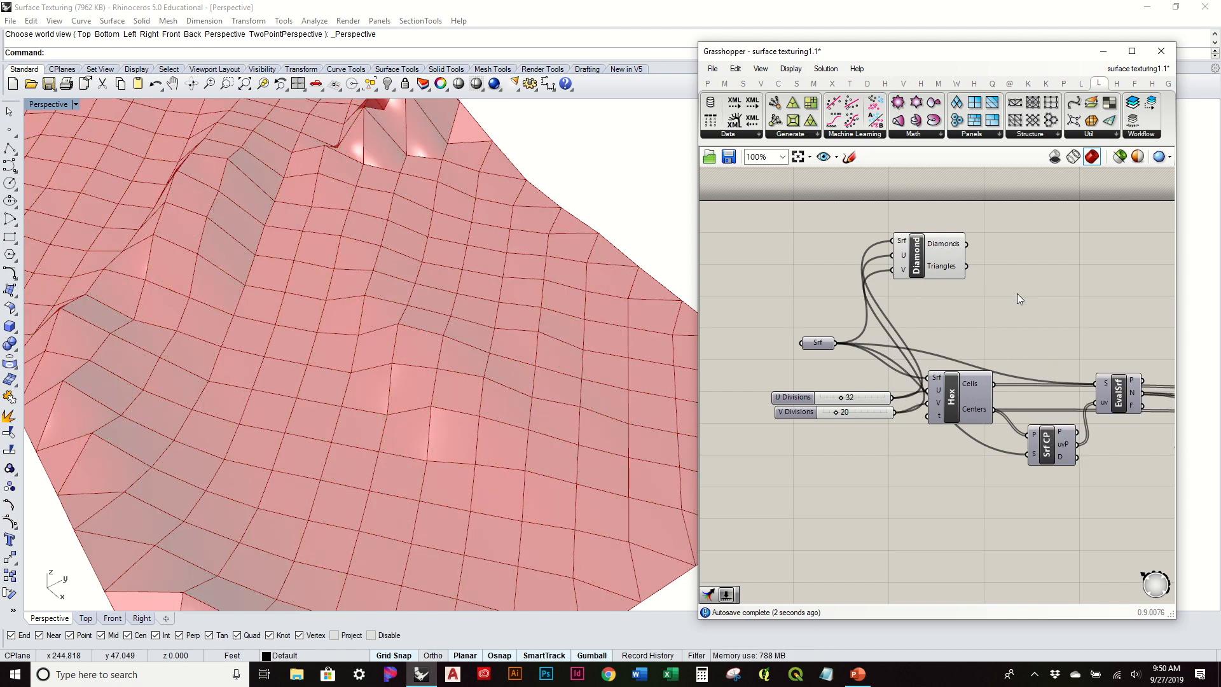
{"action": "right_click_drag", "start_coordinate": [579, 299], "coordinate": [581, 254]}
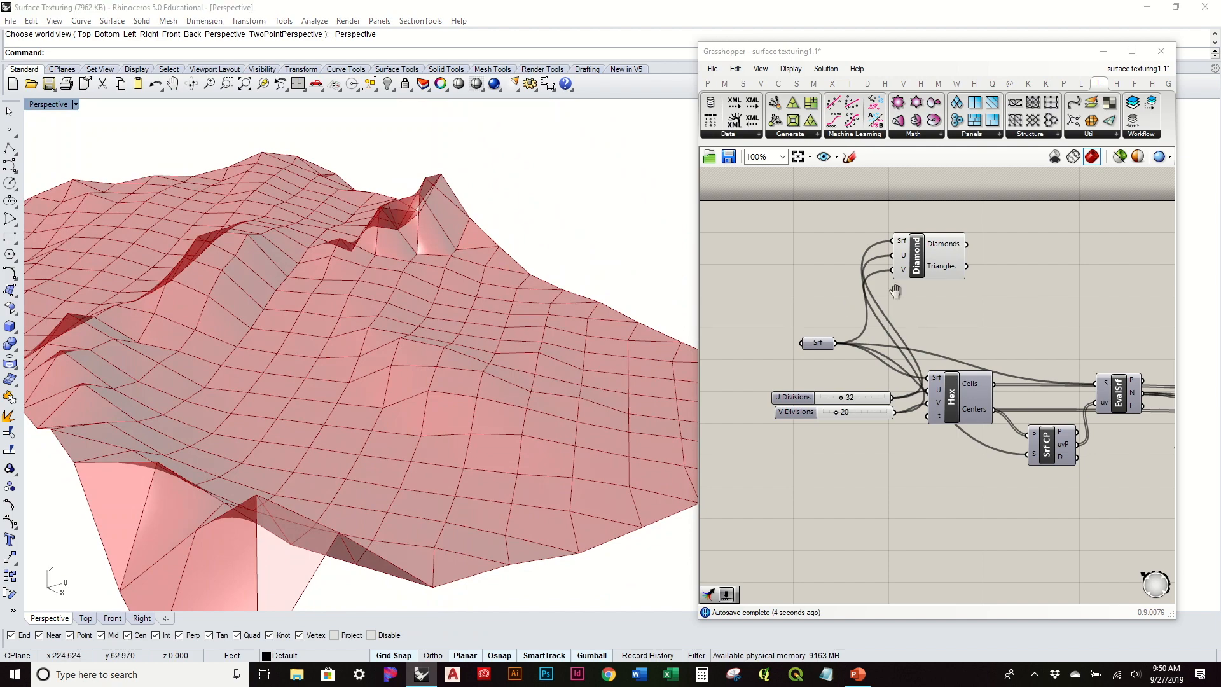
- Set the U Divisions slider to 60
{"action": "right_click_drag", "start_coordinate": [888, 298], "coordinate": [906, 287]}
{"action": "left_click", "coordinate": [869, 375]}
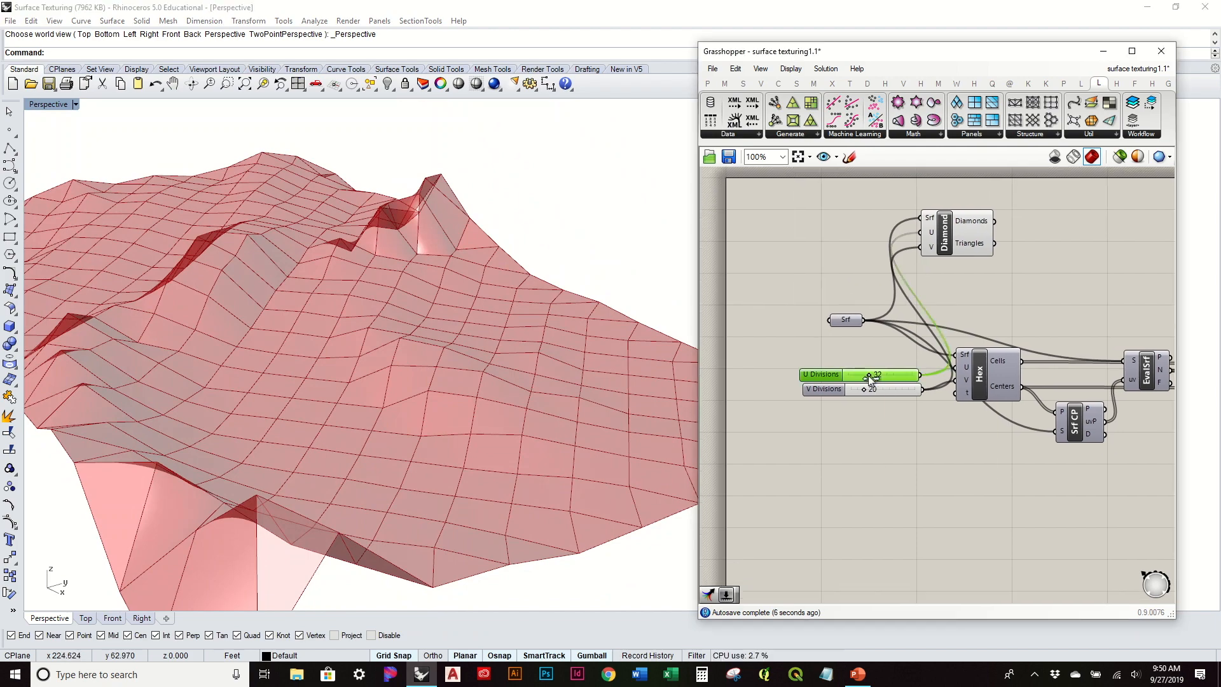
{"action": "left_click_drag", "start_coordinate": [868, 375], "coordinate": [887, 377]}
{"action": "right_click_drag", "start_coordinate": [559, 321], "coordinate": [531, 362]}
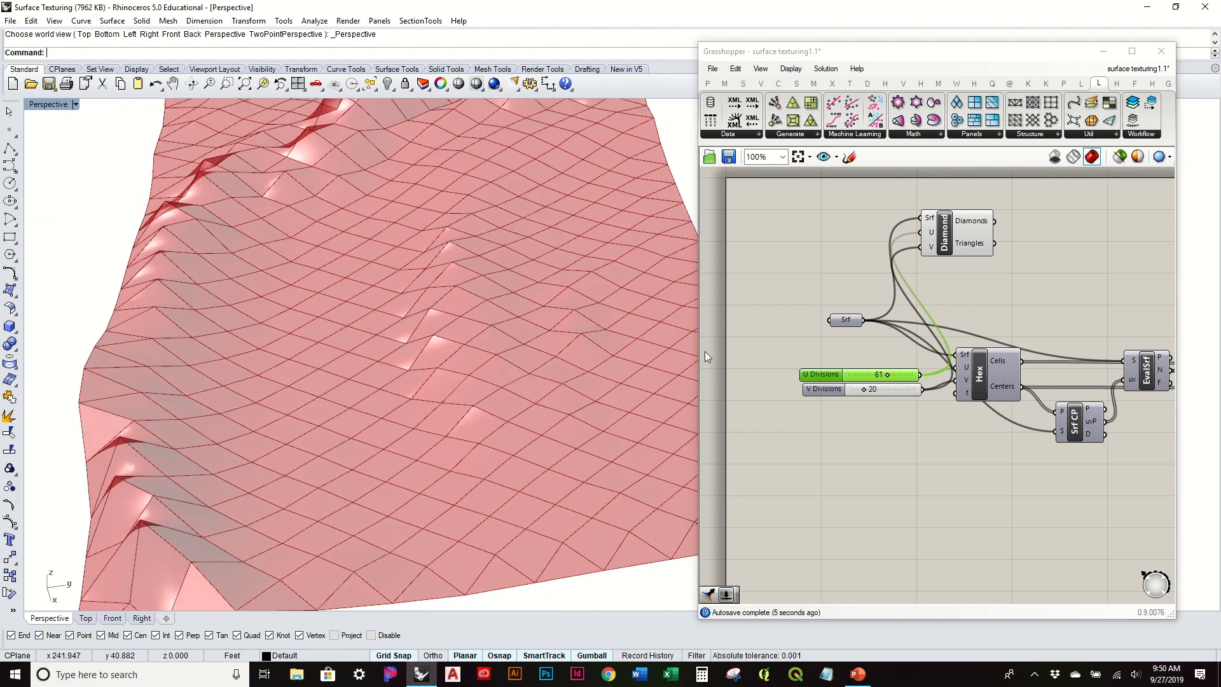
{"action": "double_click", "coordinate": [902, 374]}
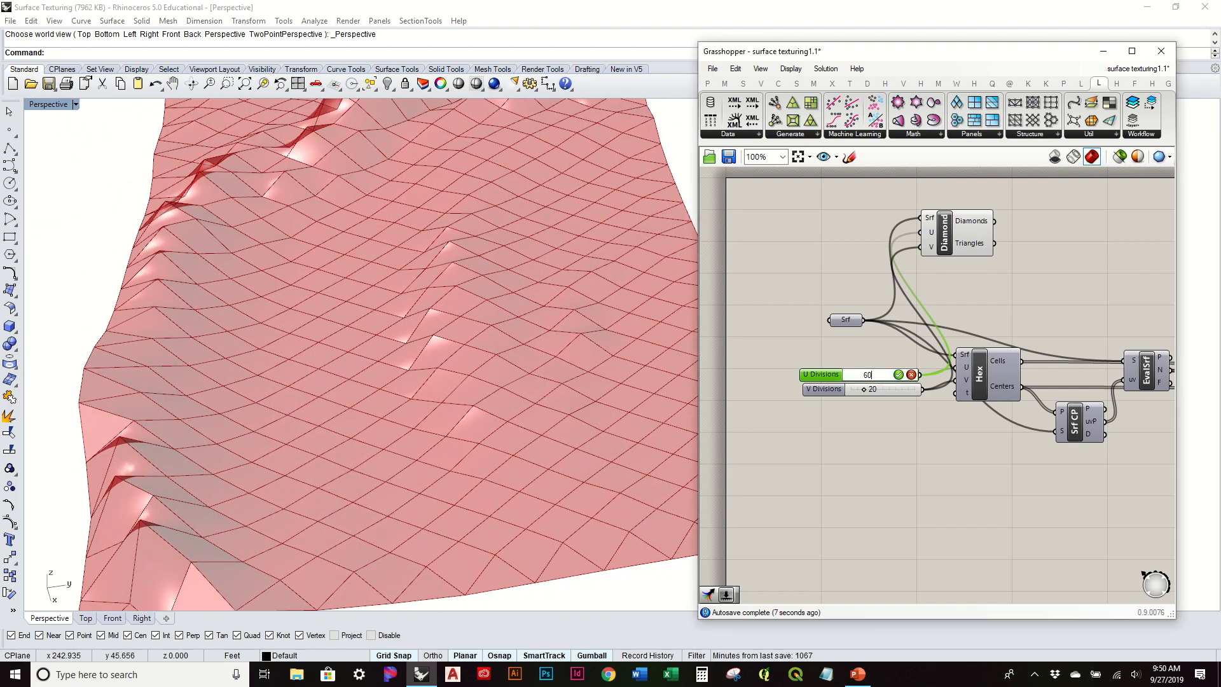
{"action": "key", "text": "Return"}
- Examine the diamond panelling across the terrain and compare the Hexagon Cells output with the Diamonds and Triangles outputs
{"action": "right_click_drag", "start_coordinate": [458, 335], "coordinate": [478, 307]}
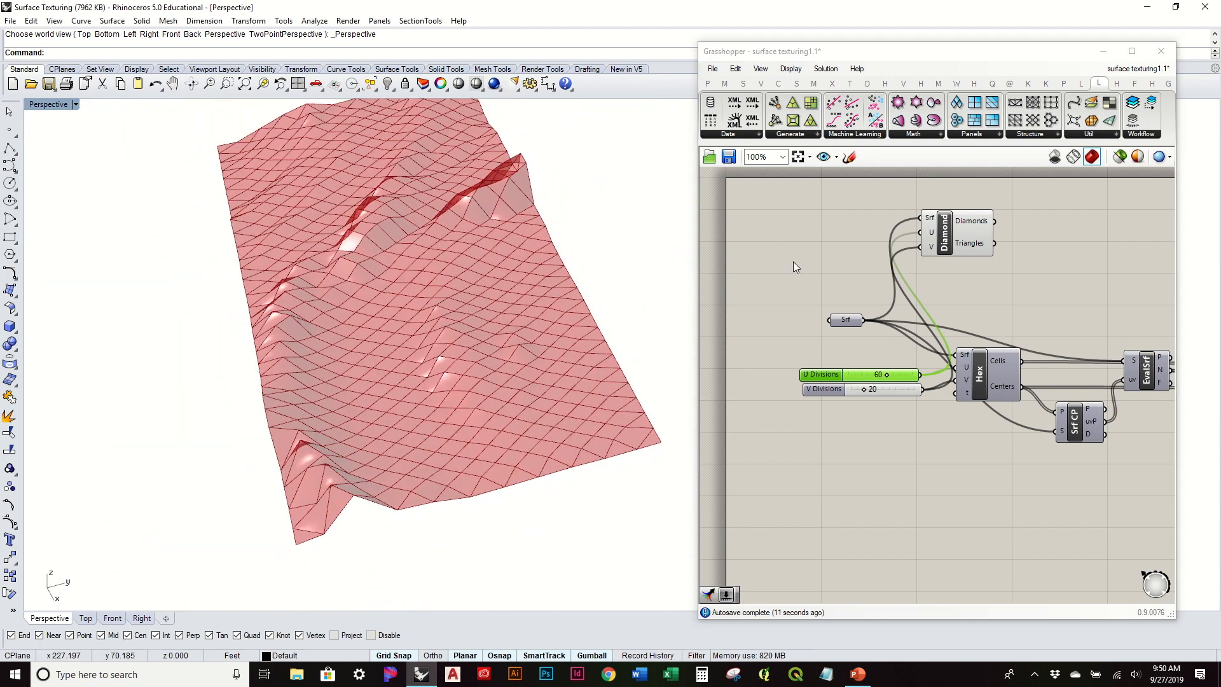
{"action": "right_click_drag", "start_coordinate": [542, 299], "coordinate": [646, 340]}
{"action": "scroll", "coordinate": [915, 364], "scroll_direction": "up", "scroll_amount": 3}
{"action": "right_click_drag", "start_coordinate": [537, 315], "coordinate": [921, 295]}
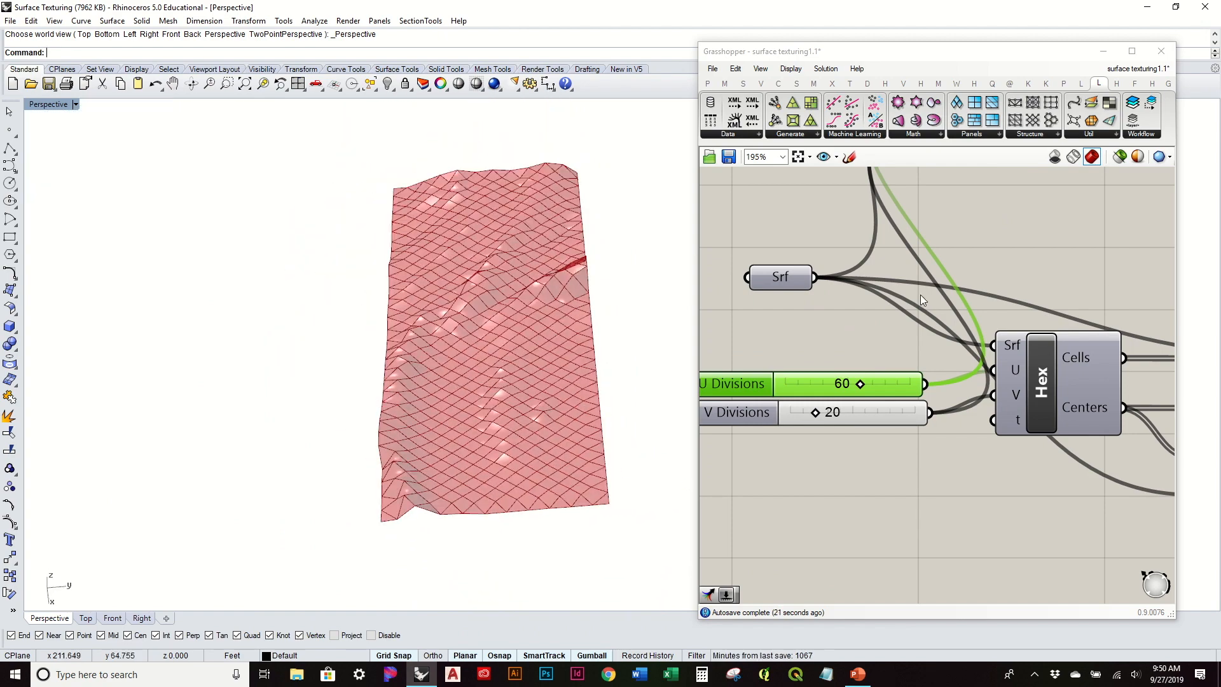
{"action": "scroll", "coordinate": [921, 295], "scroll_direction": "down", "scroll_amount": 3}
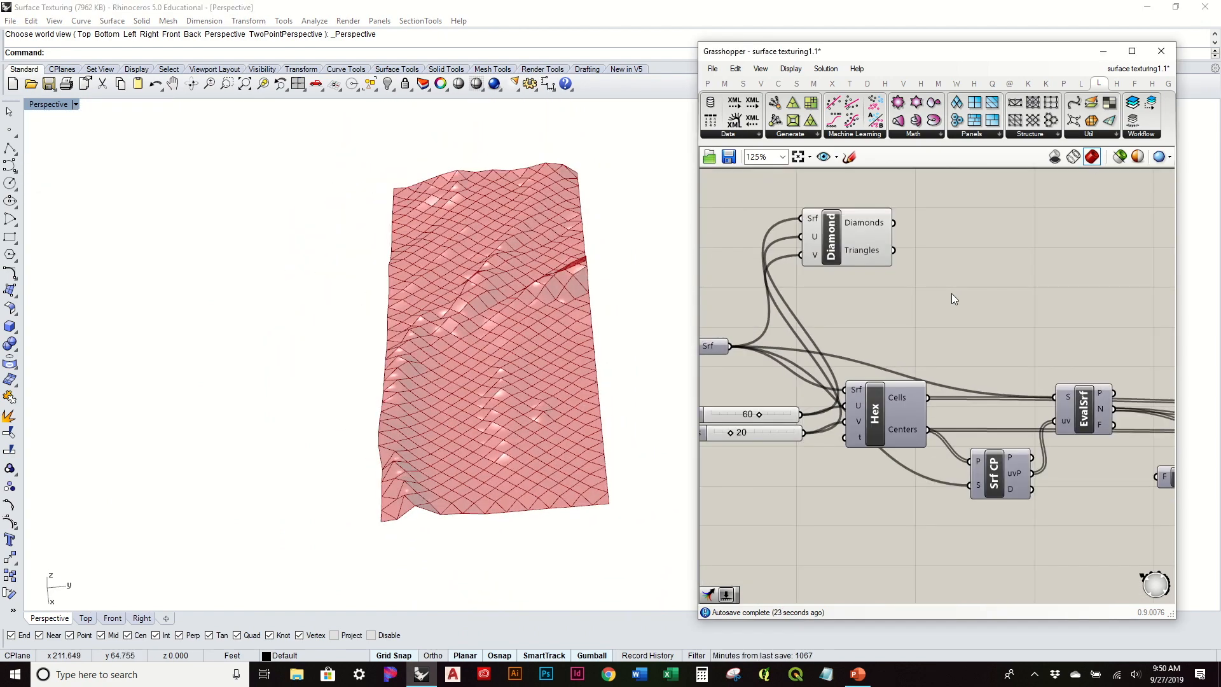
{"action": "mouse_move", "coordinate": [906, 399]}
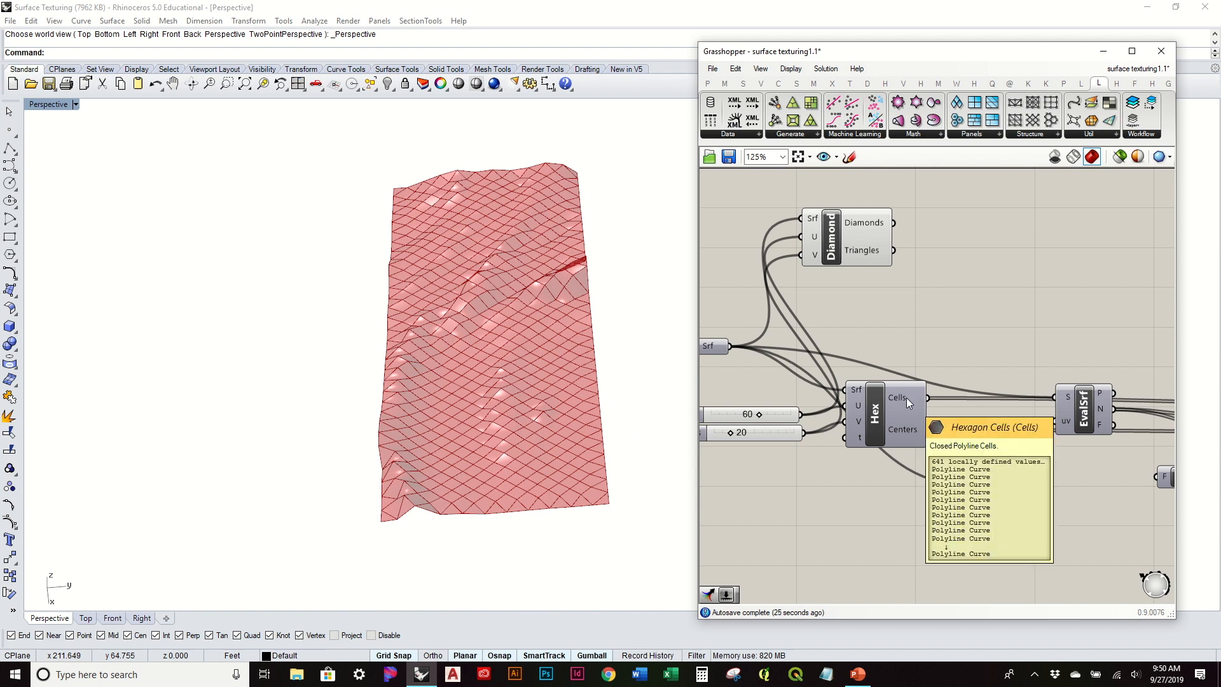
{"action": "mouse_move", "coordinate": [860, 228]}
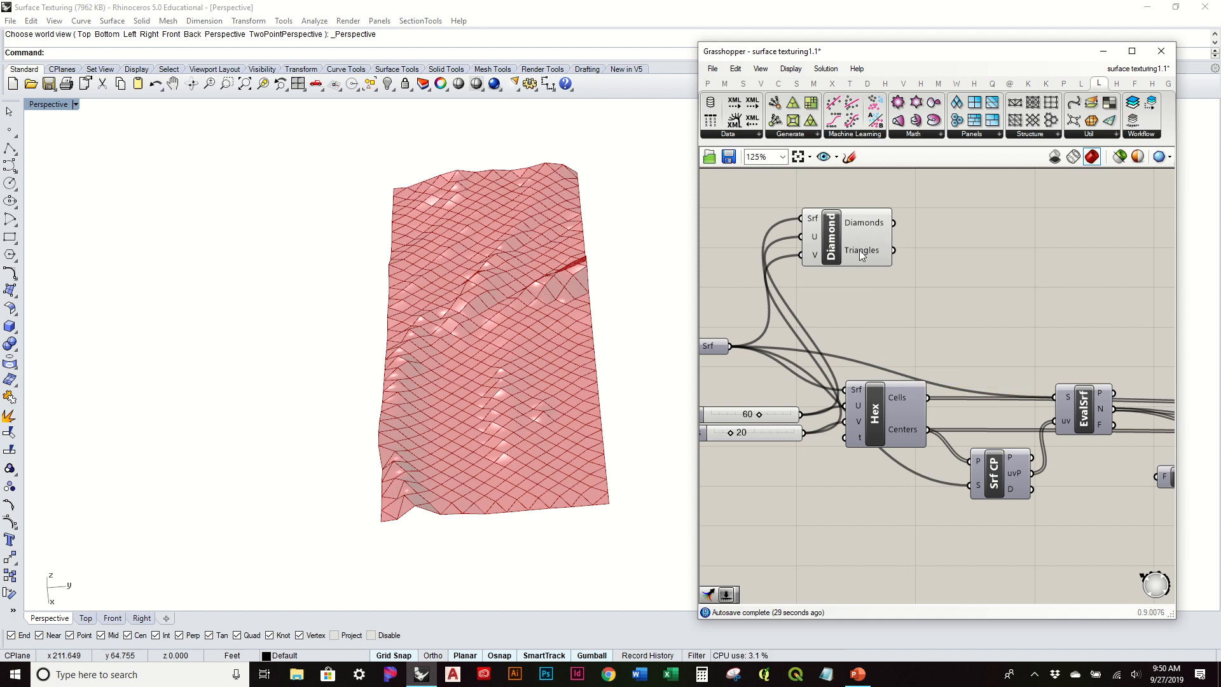
{"action": "mouse_move", "coordinate": [583, 396]}
{"action": "right_mouse_down"}
{"action": "mouse_move", "coordinate": [578, 449]}
{"action": "mouse_move", "coordinate": [584, 407]}
{"action": "right_mouse_up"}
{"action": "scroll", "coordinate": [586, 380], "scroll_direction": "up", "scroll_amount": 3}
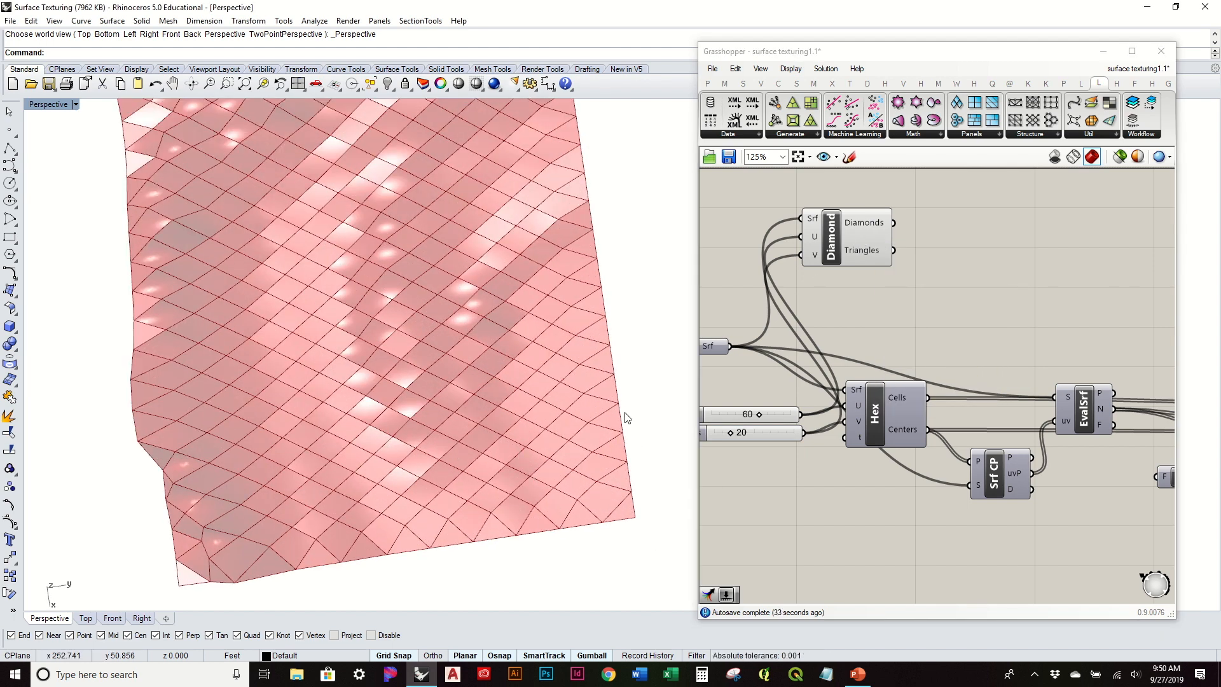
{"action": "scroll", "coordinate": [622, 399], "scroll_direction": "down", "scroll_amount": 3}
{"action": "right_click_drag", "start_coordinate": [622, 398], "coordinate": [627, 324]}
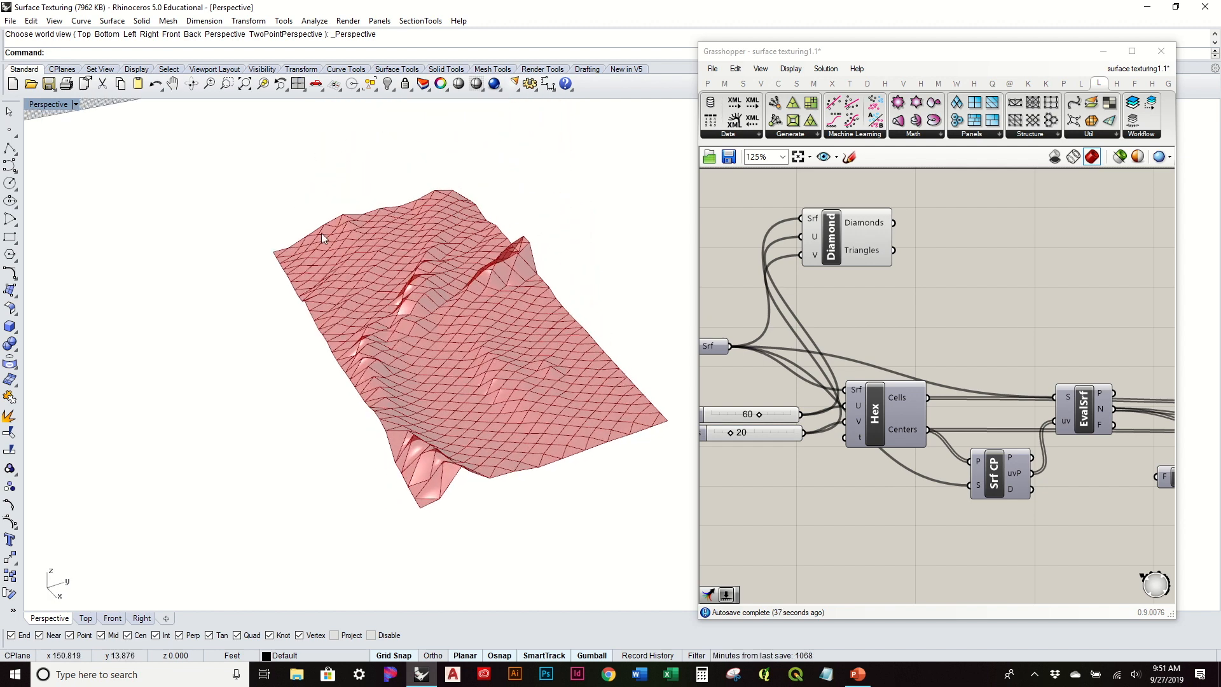
- Move the Diamond Panels component slightly on the canvas, keeping it above the Hexagon Cells component
{"action": "left_click", "coordinate": [920, 223]}
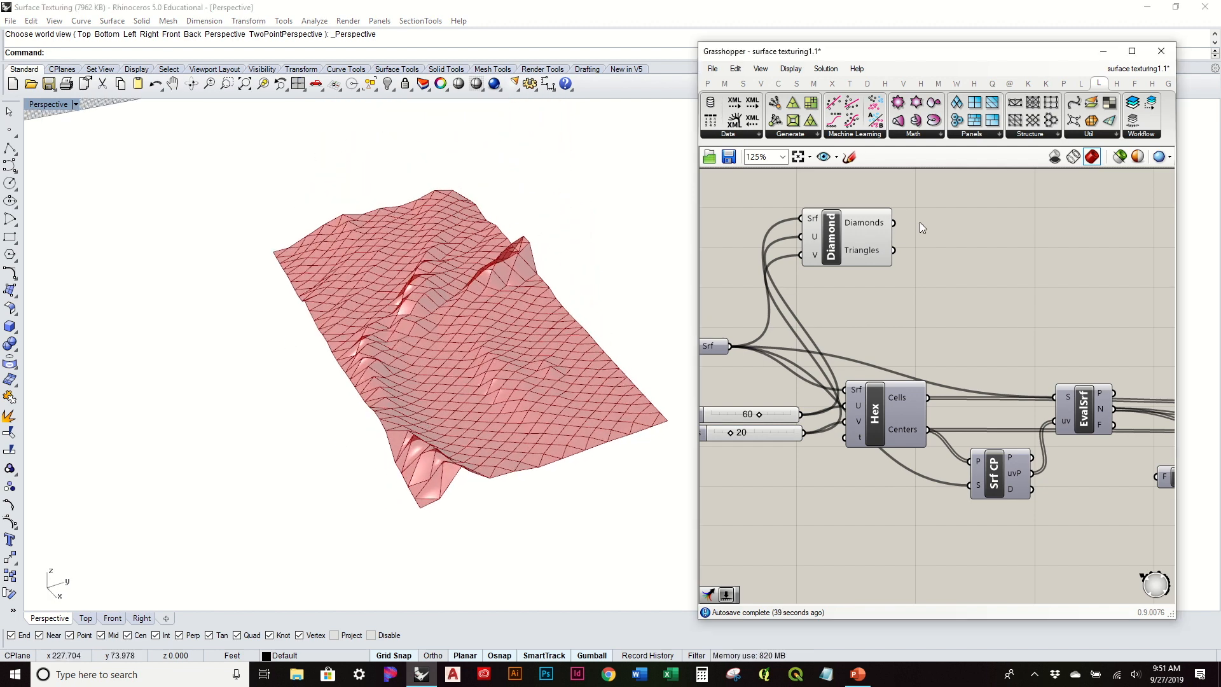
{"action": "right_click_drag", "start_coordinate": [912, 254], "coordinate": [906, 311]}
{"action": "mouse_move", "coordinate": [855, 303]}
{"action": "left_mouse_down"}
{"action": "mouse_move", "coordinate": [888, 288]}
{"action": "mouse_move", "coordinate": [876, 313]}
{"action": "left_mouse_up"}
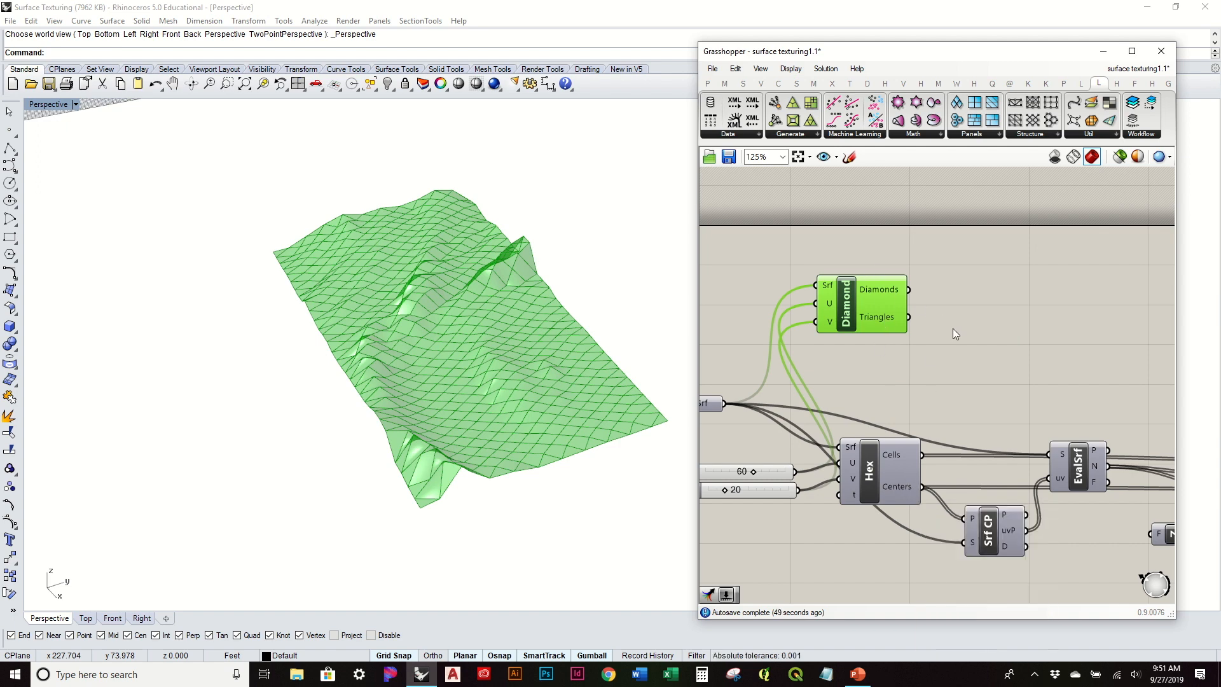
- Add a Merge component beside Diamond Panels and connect Diamonds to D1 and Triangles to D2
{"action": "right_click_drag", "start_coordinate": [953, 329], "coordinate": [899, 375]}
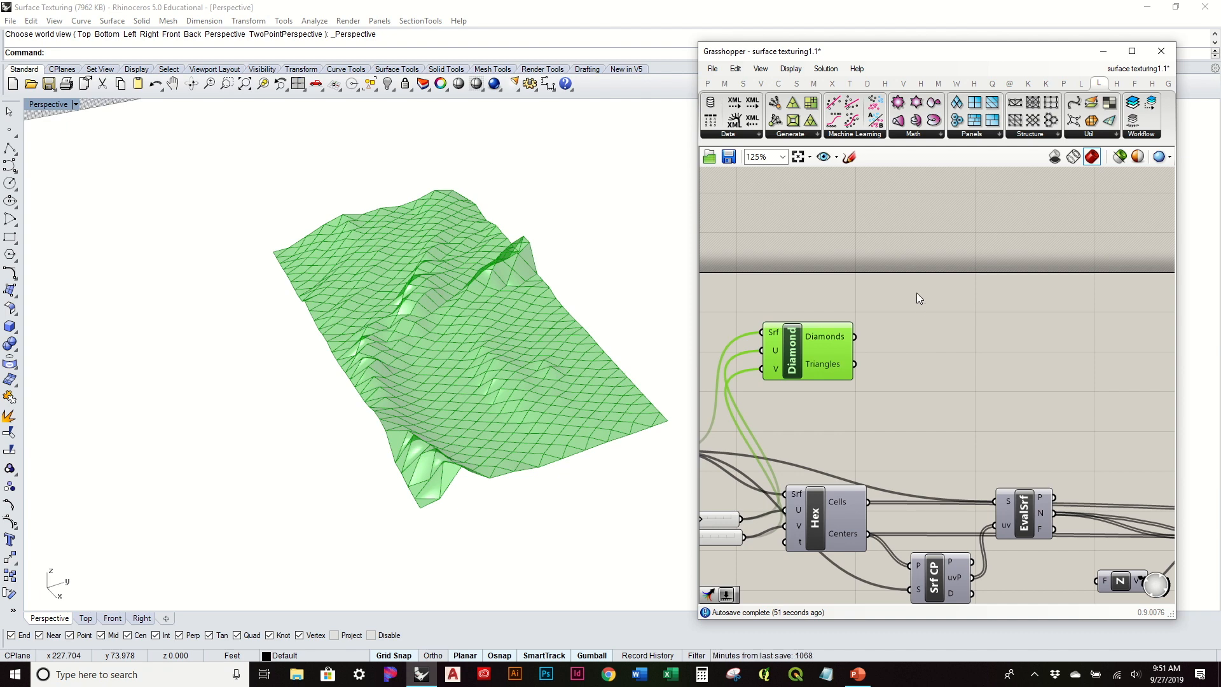
{"action": "left_click", "coordinate": [743, 83]}
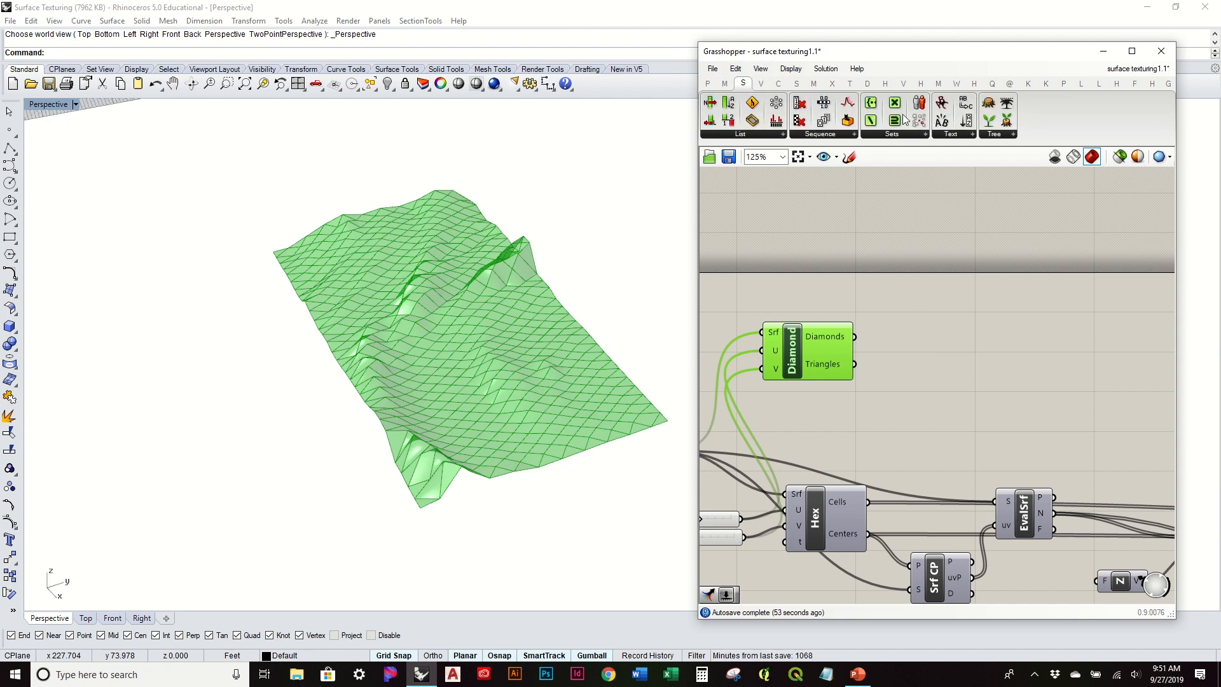
{"action": "left_click", "coordinate": [1006, 140]}
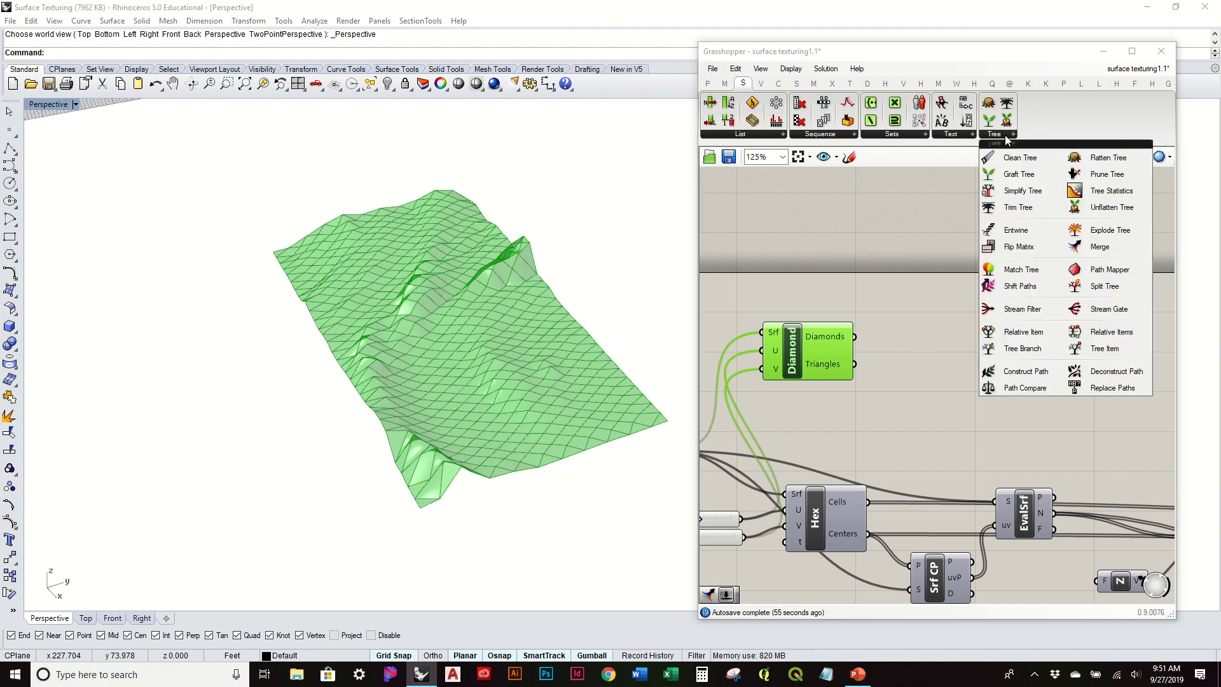
{"action": "left_click_drag", "start_coordinate": [1124, 246], "coordinate": [945, 349]}
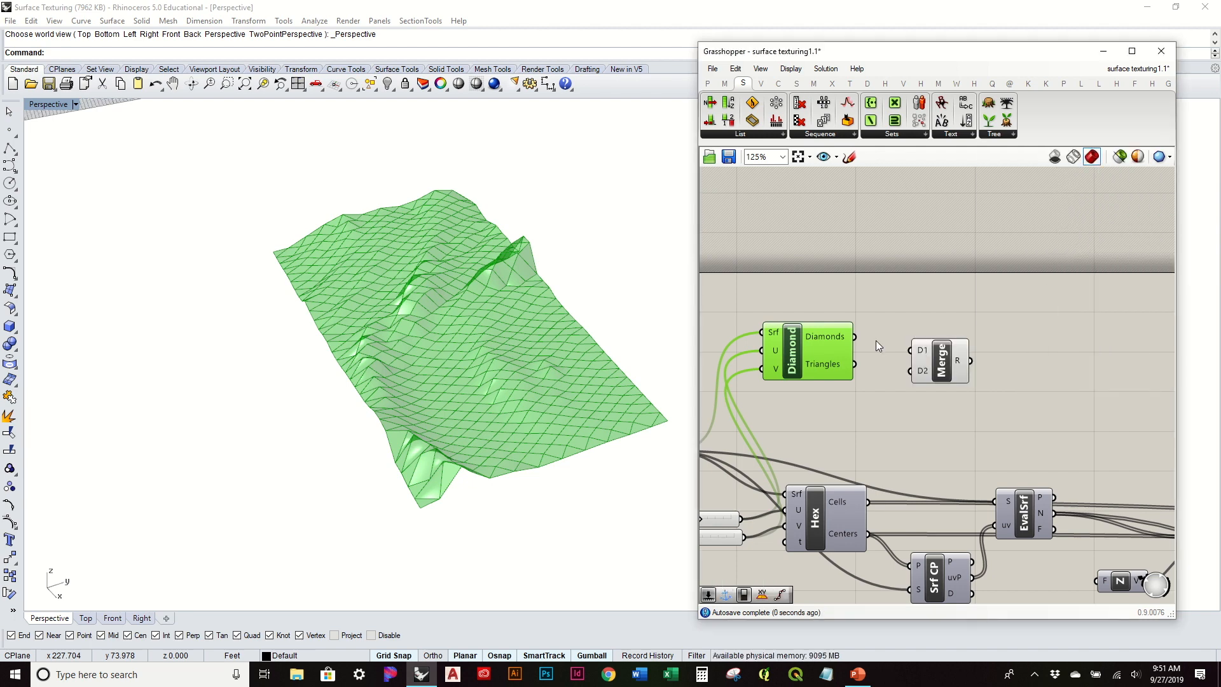
{"action": "left_click_drag", "start_coordinate": [854, 337], "coordinate": [911, 371]}
- Turn off the Diamond Panels preview and move the Merge component a little farther from it
{"action": "right_click", "coordinate": [795, 352]}
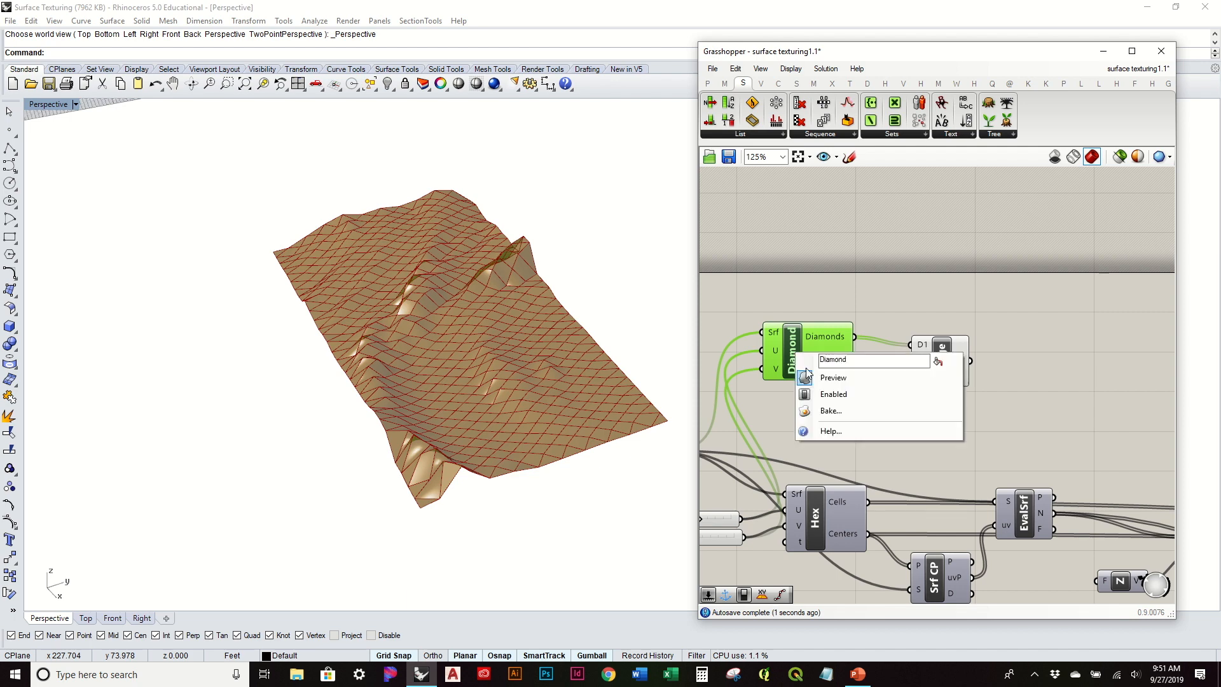
{"action": "left_click", "coordinate": [821, 376]}
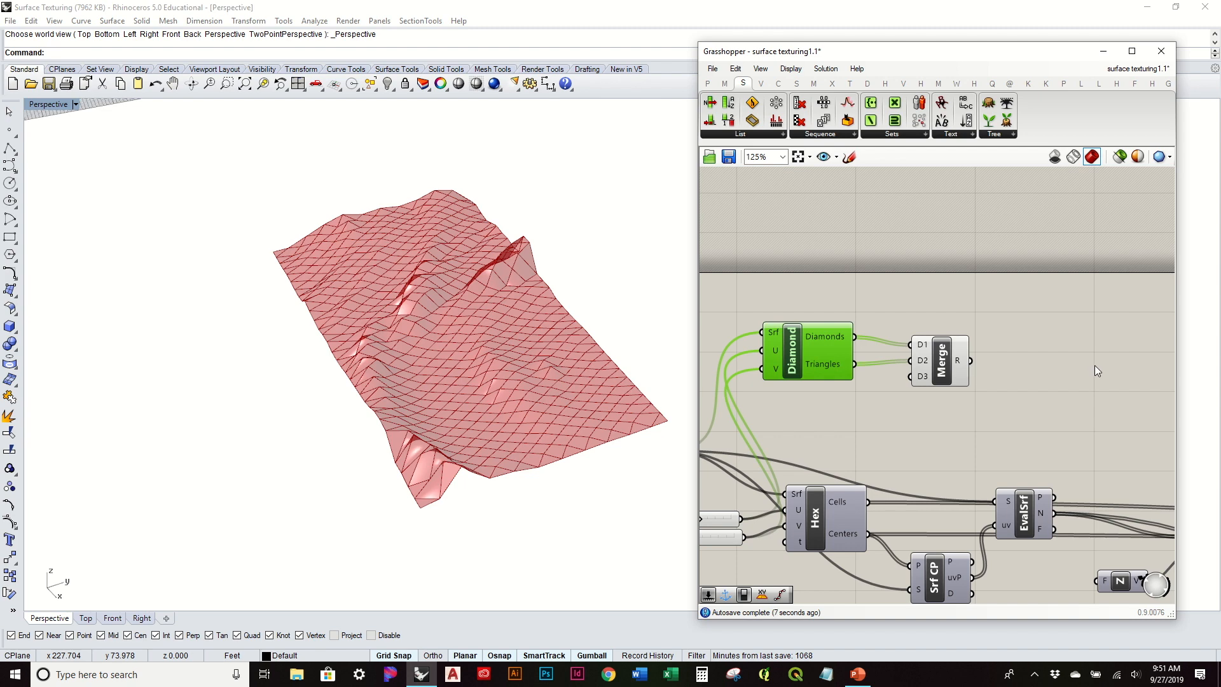
{"action": "left_click_drag", "start_coordinate": [957, 382], "coordinate": [998, 385]}
- Add an Area component below Merge and feed the merged panels into its G input
{"action": "double_click", "coordinate": [891, 396]}
{"action": "type", "text": "area"}
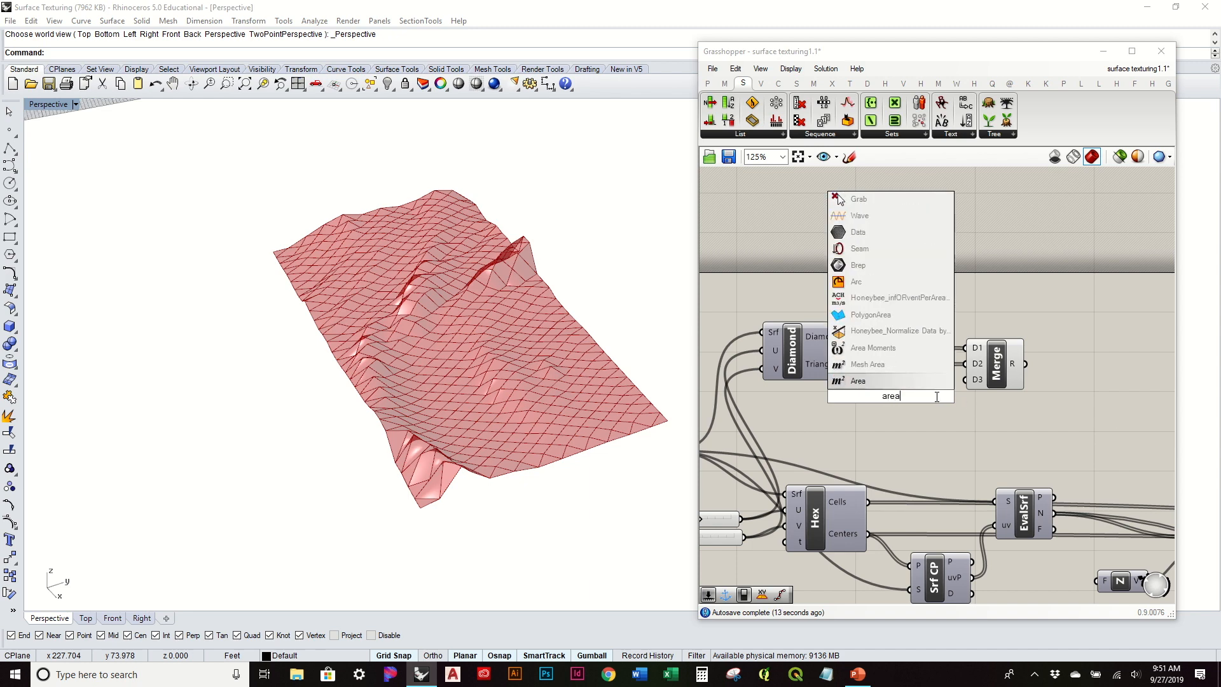
{"action": "left_click", "coordinate": [889, 380]}
{"action": "left_click_drag", "start_coordinate": [989, 370], "coordinate": [962, 428]}
{"action": "left_click_drag", "start_coordinate": [954, 347], "coordinate": [972, 444]}
{"action": "left_click", "coordinate": [1021, 381]}
{"action": "right_click_drag", "start_coordinate": [1021, 382], "coordinate": [952, 291]}
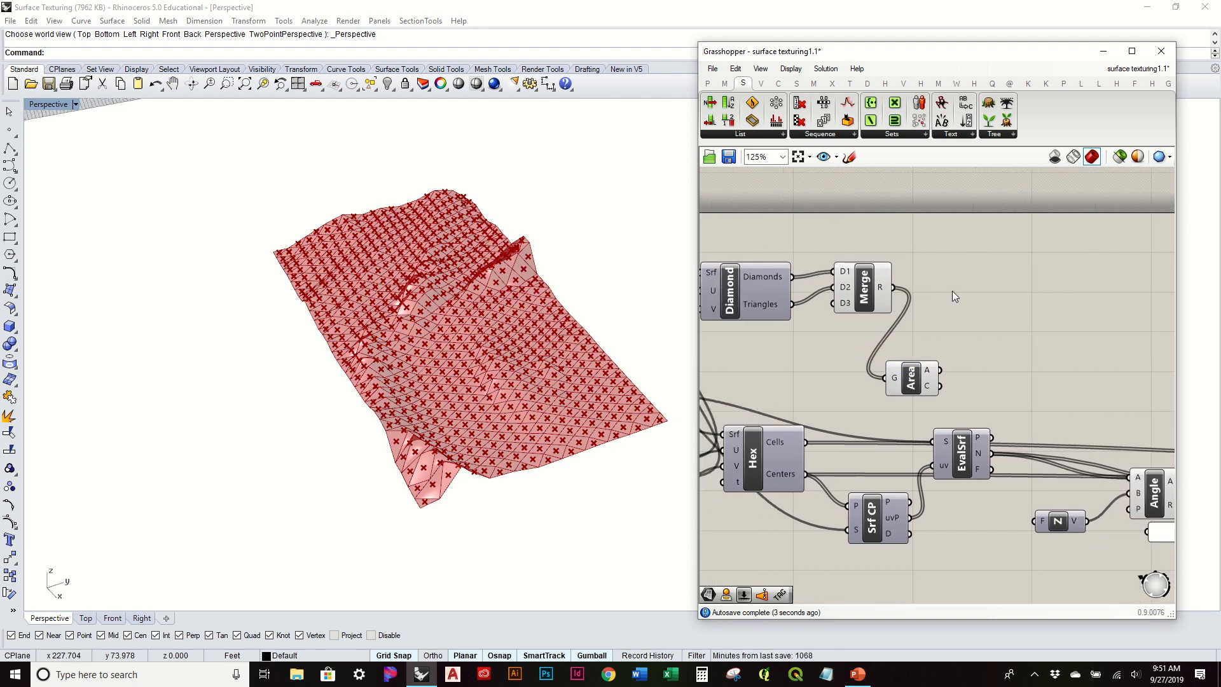
- Align Merge with the Diamond Panels outputs and turn off its preview
{"action": "left_click_drag", "start_coordinate": [867, 301], "coordinate": [868, 307]}
{"action": "left_click", "coordinate": [908, 267]}
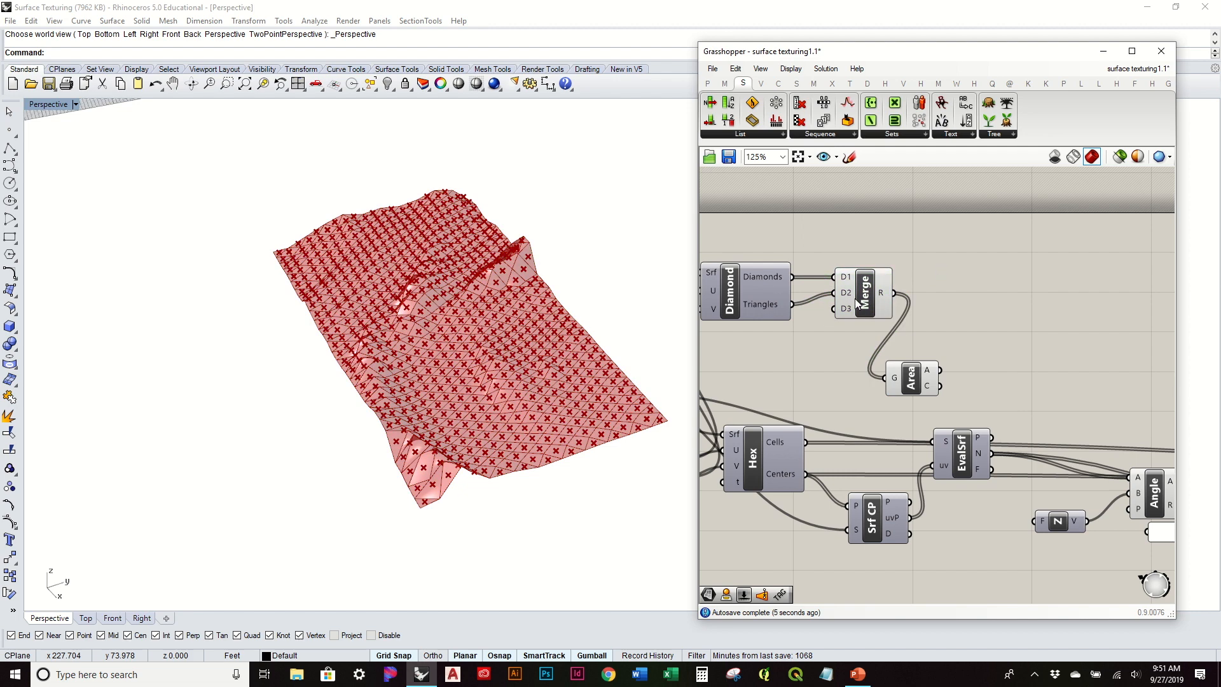
{"action": "left_click", "coordinate": [865, 294]}
{"action": "right_click", "coordinate": [866, 296]}
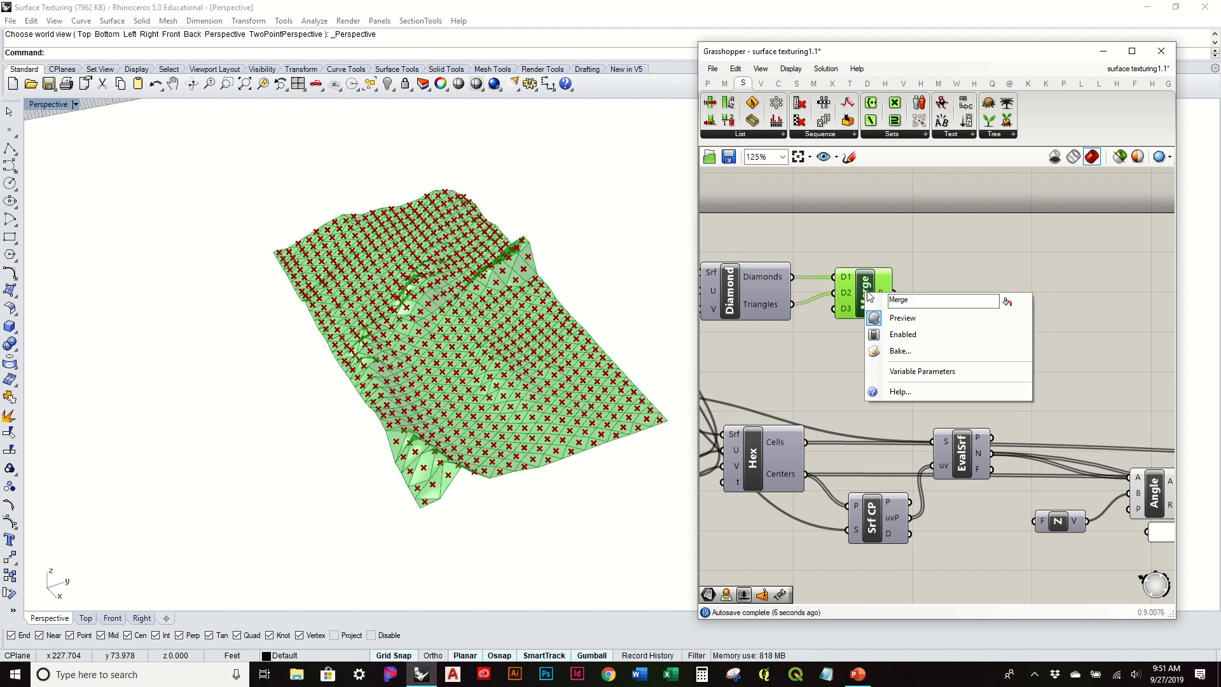
{"action": "left_click", "coordinate": [898, 317]}
{"action": "left_click", "coordinate": [887, 257]}
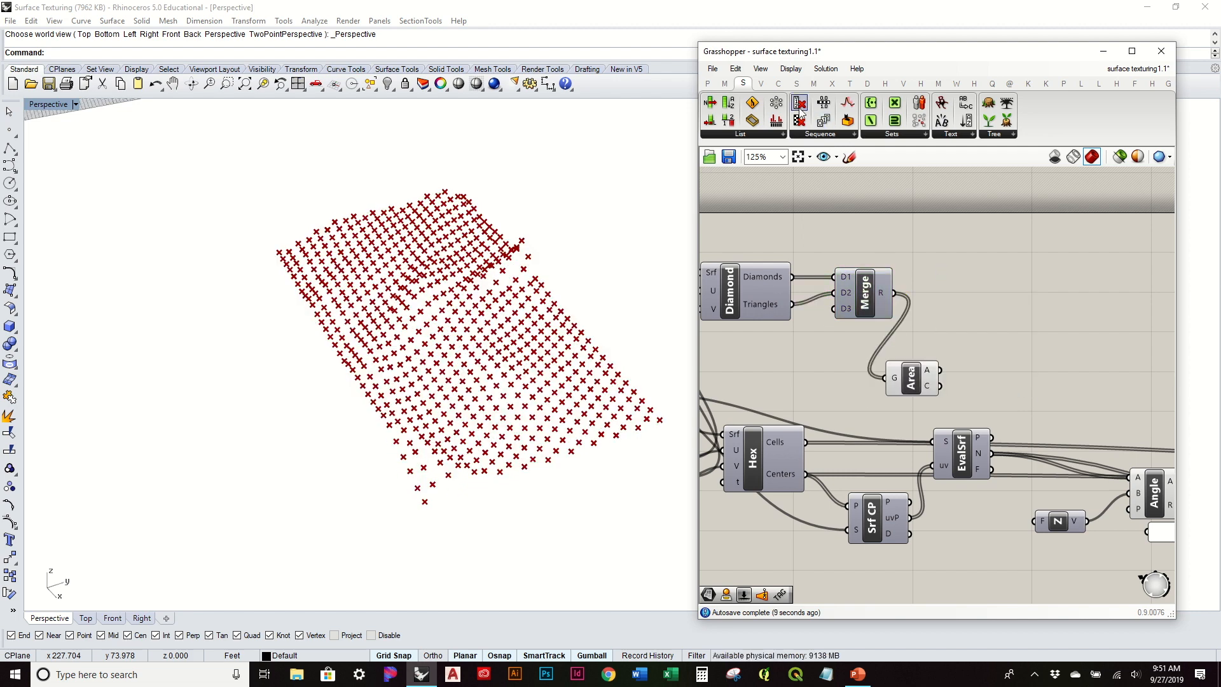
- Add a Curve parameter and connect the Merge result to it so the panel outlines are previewed
{"action": "left_click", "coordinate": [779, 84]}
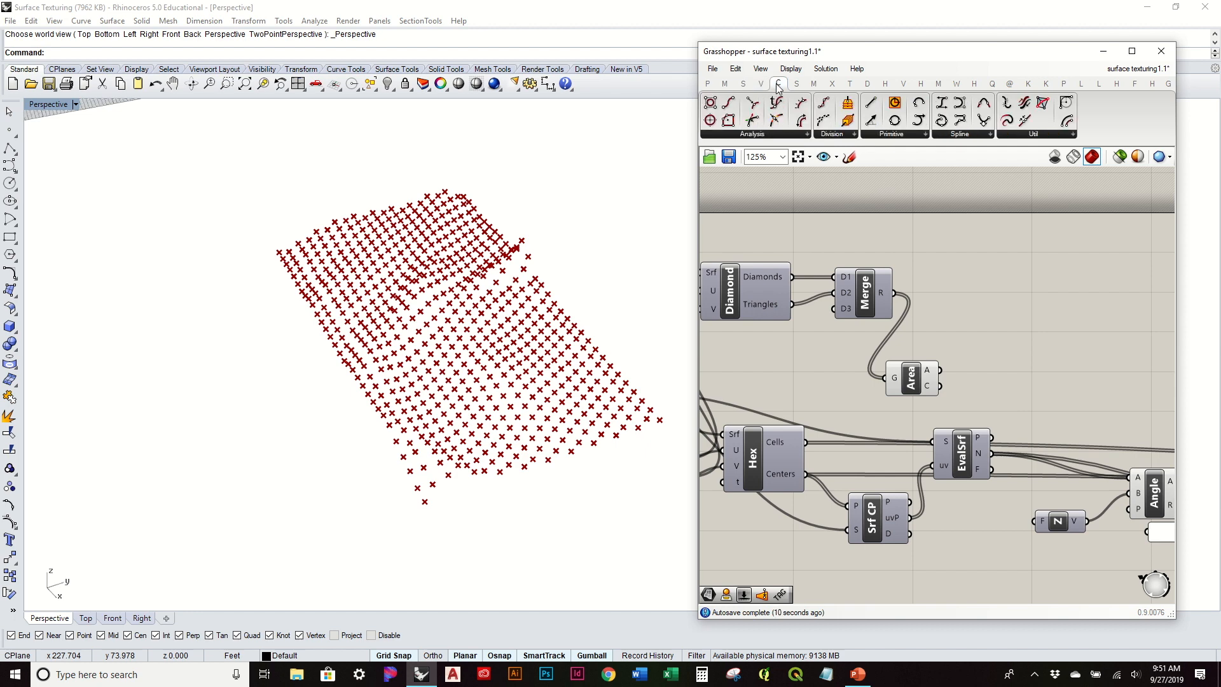
{"action": "left_click", "coordinate": [707, 84]}
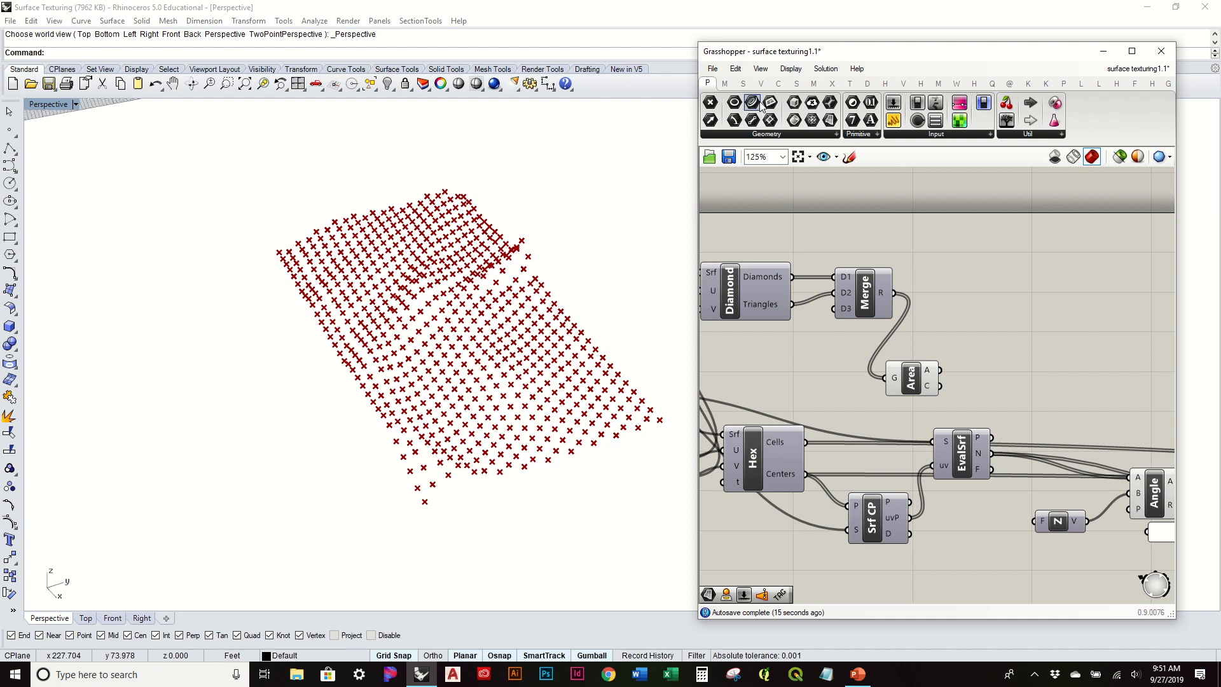
{"action": "left_click_drag", "start_coordinate": [1059, 332], "coordinate": [977, 275]}
{"action": "left_click_drag", "start_coordinate": [893, 292], "coordinate": [967, 286]}
{"action": "right_click_drag", "start_coordinate": [470, 274], "coordinate": [930, 322]}
{"action": "left_click", "coordinate": [929, 324]}
- Place the Area component beneath the Curve parameter and adjust the position of Merge
{"action": "left_click_drag", "start_coordinate": [929, 386], "coordinate": [983, 367]}
{"action": "left_click_drag", "start_coordinate": [868, 303], "coordinate": [858, 305]}
{"action": "left_click", "coordinate": [818, 394]}
{"action": "right_click_drag", "start_coordinate": [818, 393], "coordinate": [898, 356]}
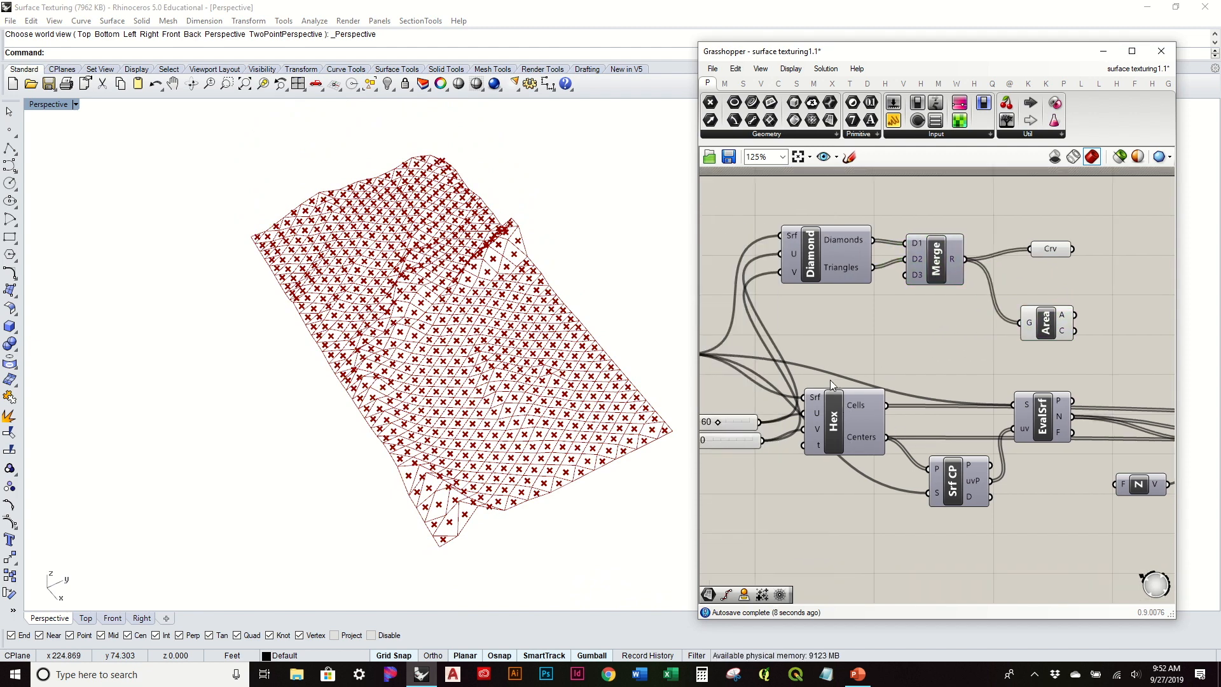
- Move the terrain Surface parameter and the U and V Divisions sliders farther upstream to make room on the canvas
{"action": "scroll", "coordinate": [931, 328], "scroll_direction": "down", "scroll_amount": 1}
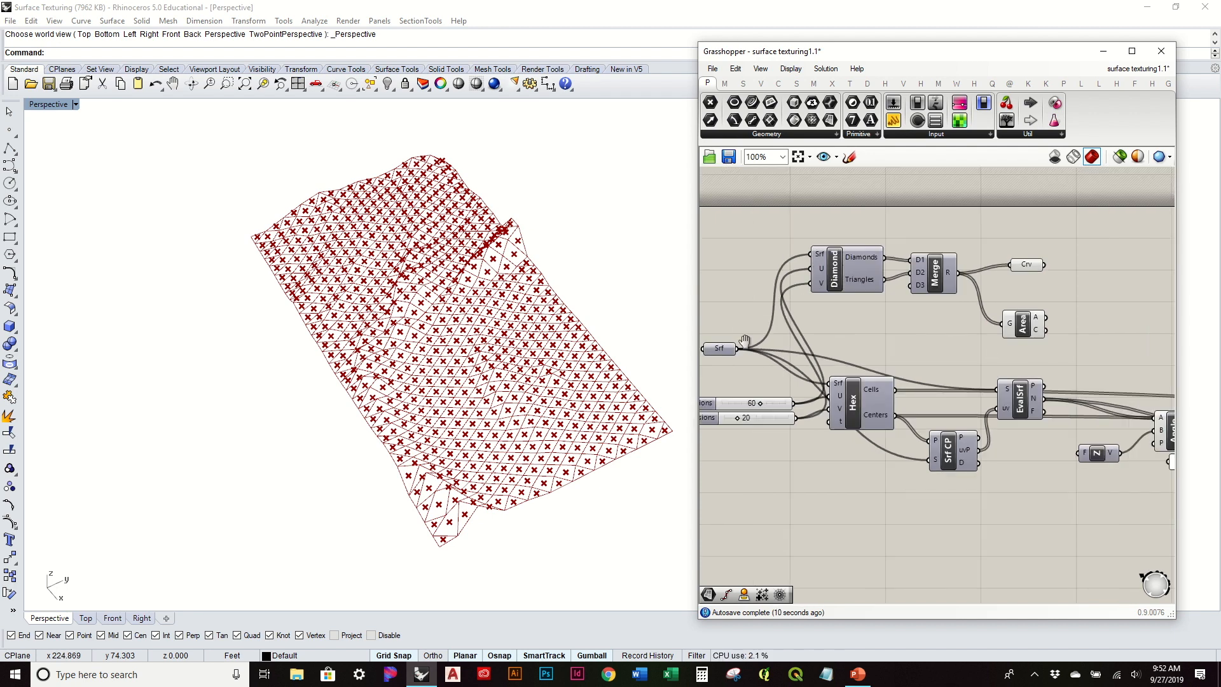
{"action": "right_click_drag", "start_coordinate": [745, 342], "coordinate": [869, 331]}
{"action": "left_click_drag", "start_coordinate": [846, 343], "coordinate": [761, 333]}
{"action": "left_click_drag", "start_coordinate": [849, 449], "coordinate": [753, 372]}
{"action": "left_click_drag", "start_coordinate": [980, 398], "coordinate": [951, 367]}
{"action": "right_click_drag", "start_coordinate": [1006, 365], "coordinate": [942, 386]}
- Move the Diamond Panels, Merge, Curve and Area components together upstream so they sit clear of Hexagon Cells
{"action": "left_click_drag", "start_coordinate": [1156, 363], "coordinate": [898, 230]}
{"action": "left_click_drag", "start_coordinate": [914, 280], "coordinate": [833, 257]}
{"action": "left_click", "coordinate": [818, 357]}
{"action": "left_click_drag", "start_coordinate": [818, 357], "coordinate": [895, 372]}
- Trace where the Cells and Centers outputs of Hexagon Cells feed into the definition and inspect the Centers data
{"action": "scroll", "coordinate": [949, 361], "scroll_direction": "down", "scroll_amount": 2}
{"action": "right_click_drag", "start_coordinate": [949, 362], "coordinate": [887, 347]}
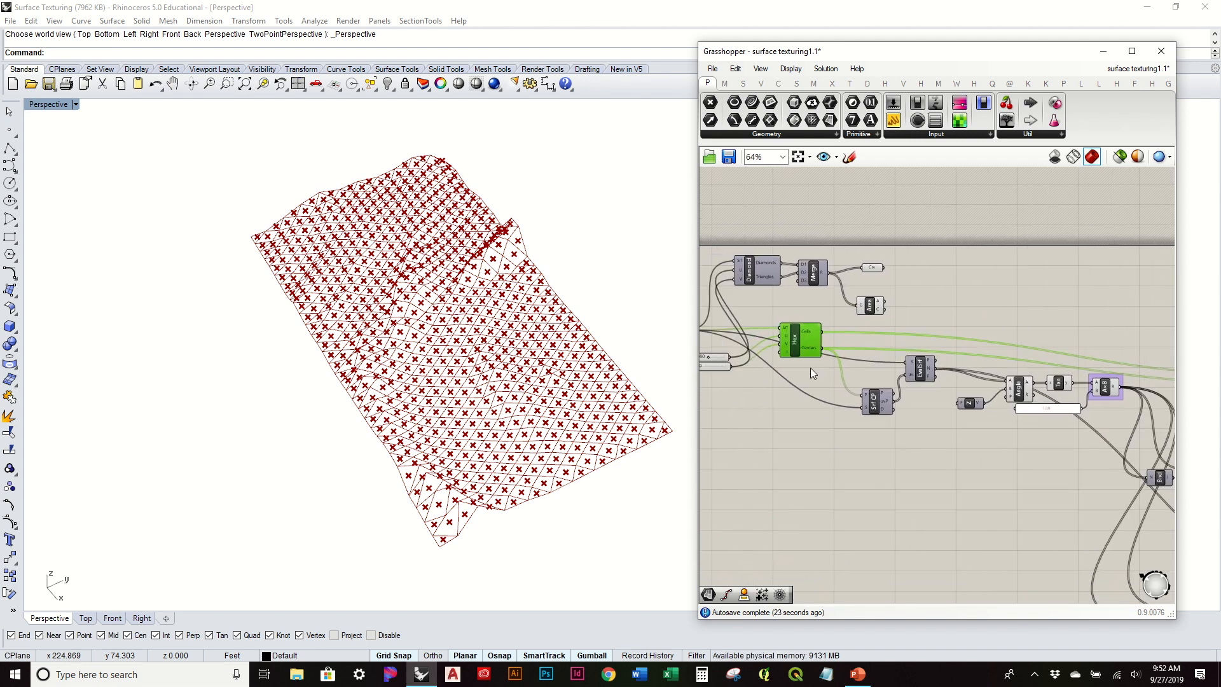
{"action": "scroll", "coordinate": [838, 338], "scroll_direction": "up", "scroll_amount": 5}
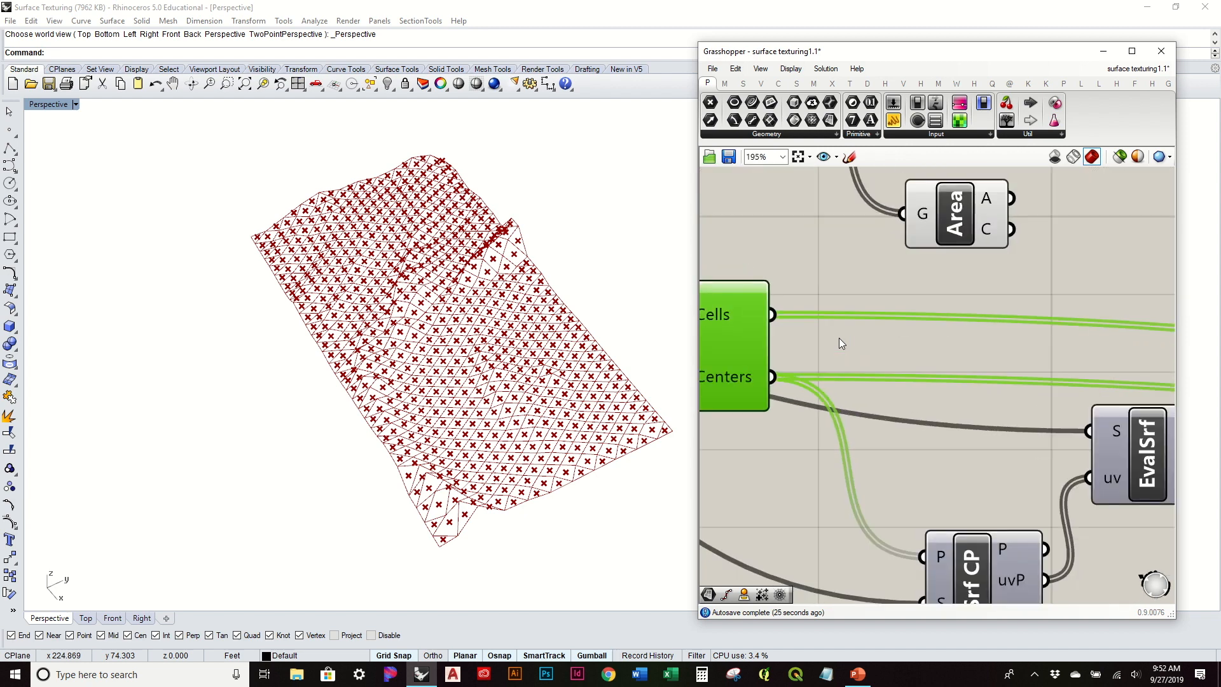
{"action": "scroll", "coordinate": [838, 338], "scroll_direction": "down", "scroll_amount": 4}
{"action": "scroll", "coordinate": [839, 337], "scroll_direction": "up", "scroll_amount": 3}
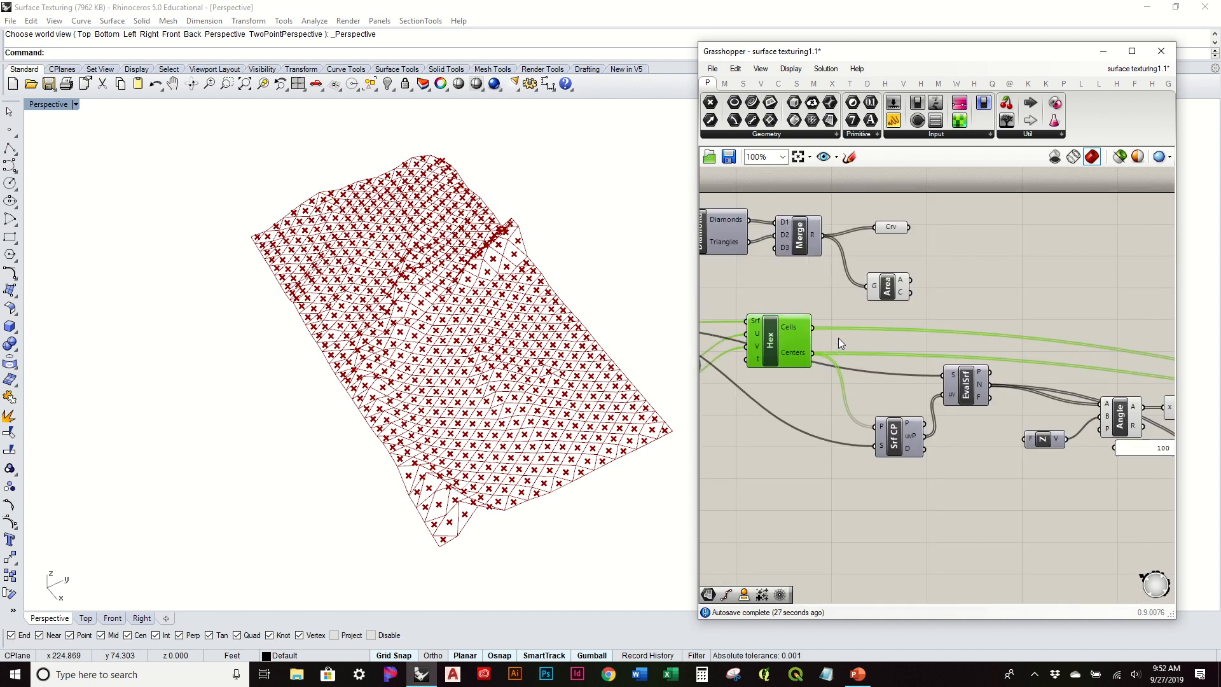
{"action": "right_click_drag", "start_coordinate": [774, 344], "coordinate": [883, 342]}
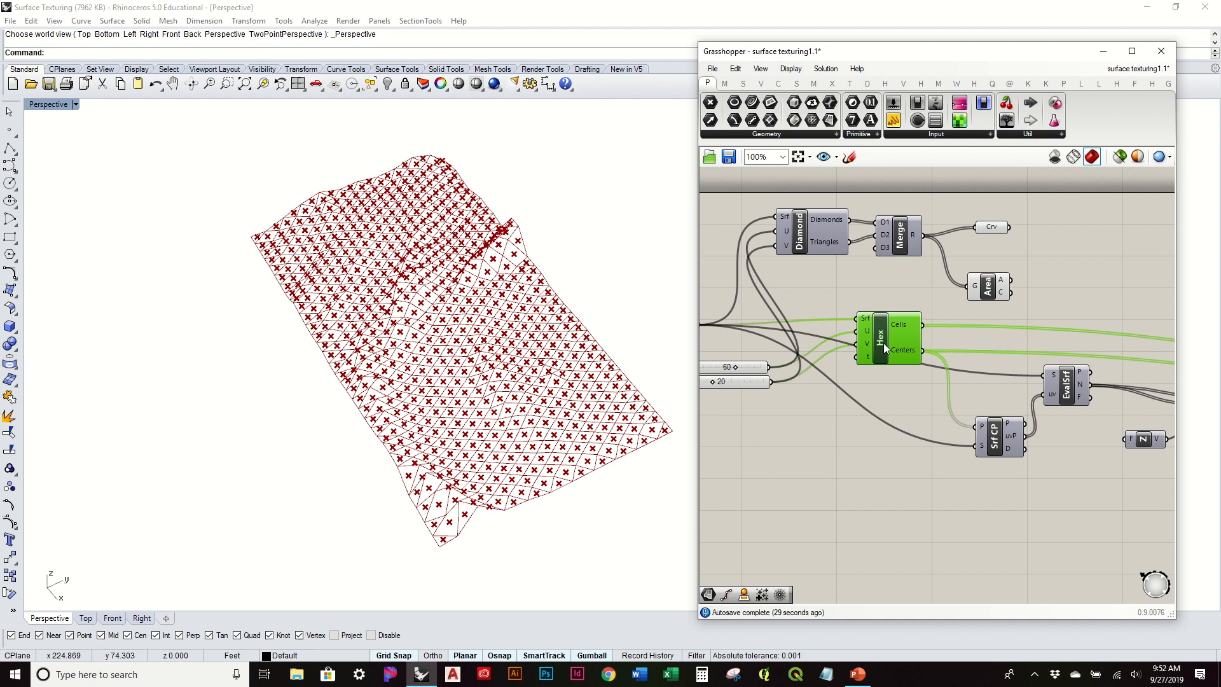
{"action": "scroll", "coordinate": [887, 357], "scroll_direction": "down", "scroll_amount": 4}
{"action": "right_click_drag", "start_coordinate": [954, 357], "coordinate": [787, 337]}
{"action": "scroll", "coordinate": [827, 311], "scroll_direction": "up", "scroll_amount": 4}
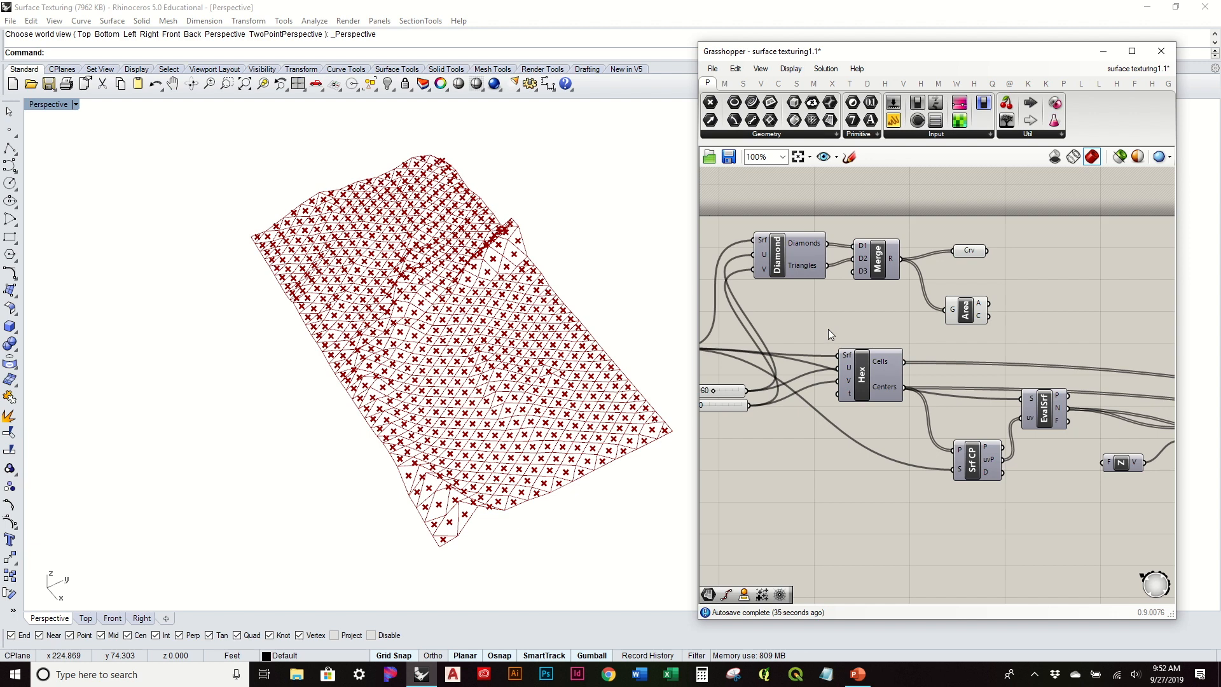
{"action": "mouse_move", "coordinate": [881, 361]}
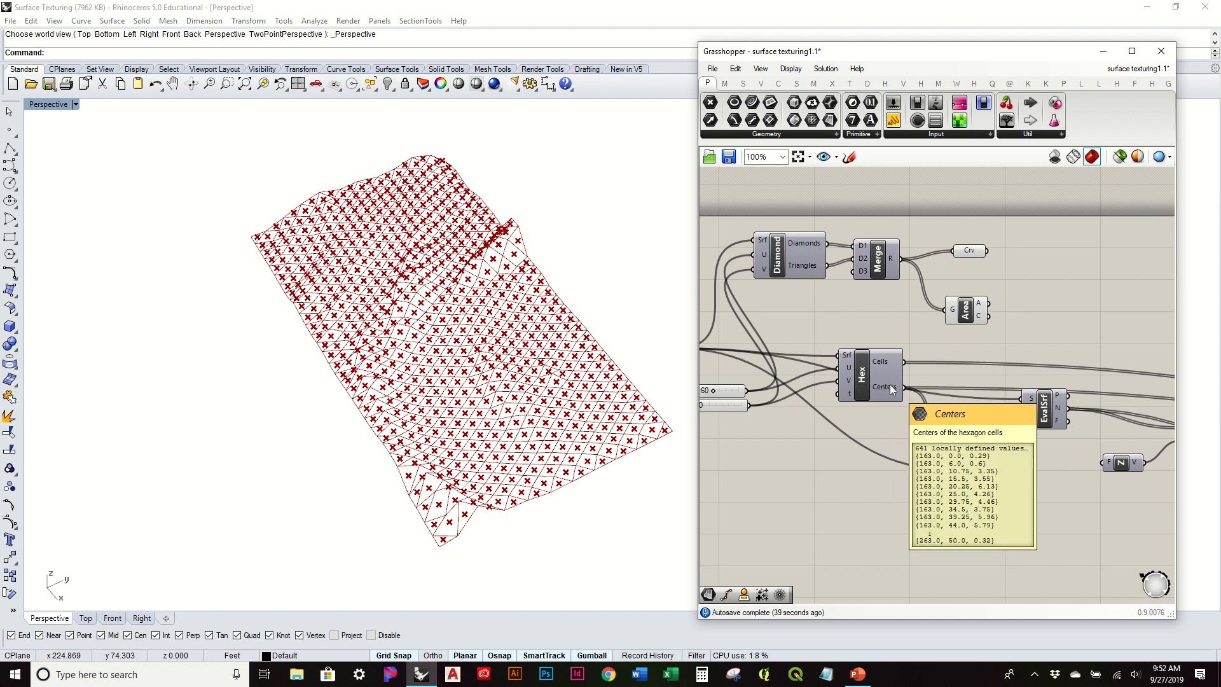
- Line up the Curve parameter with the Merge output and reposition the Area component just below it
{"action": "left_click_drag", "start_coordinate": [976, 250], "coordinate": [967, 243]}
{"action": "left_click_drag", "start_coordinate": [963, 304], "coordinate": [952, 291]}
{"action": "left_click", "coordinate": [1009, 305]}
{"action": "right_click_drag", "start_coordinate": [1011, 308], "coordinate": [921, 309]}
{"action": "left_click_drag", "start_coordinate": [884, 252], "coordinate": [888, 262]}
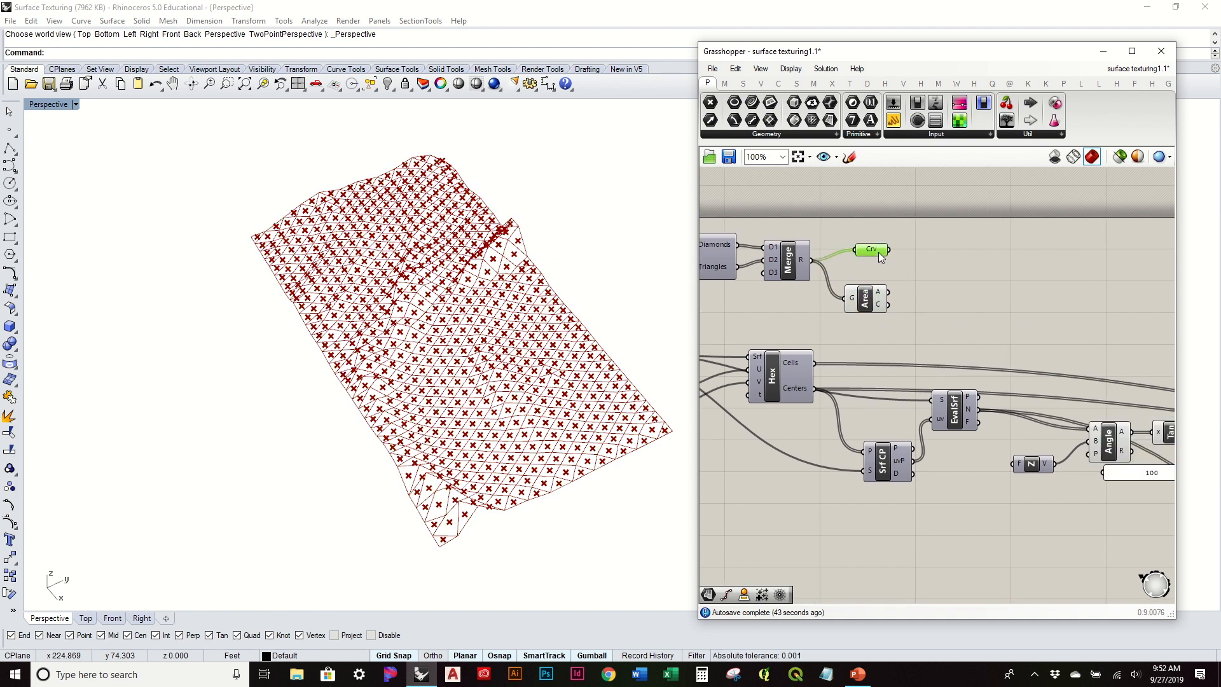
{"action": "left_click", "coordinate": [924, 257]}
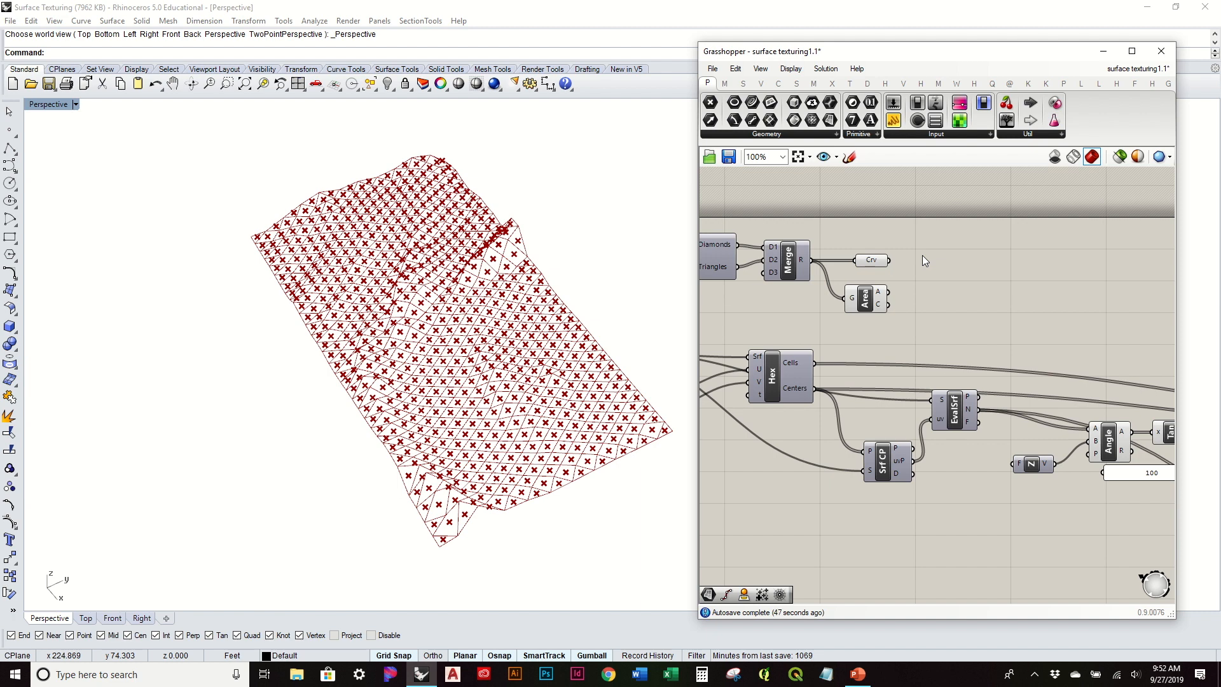
- Lock the Grasshopper solver and widen its window to show more of the definition
{"action": "middle_click", "coordinate": [922, 256]}
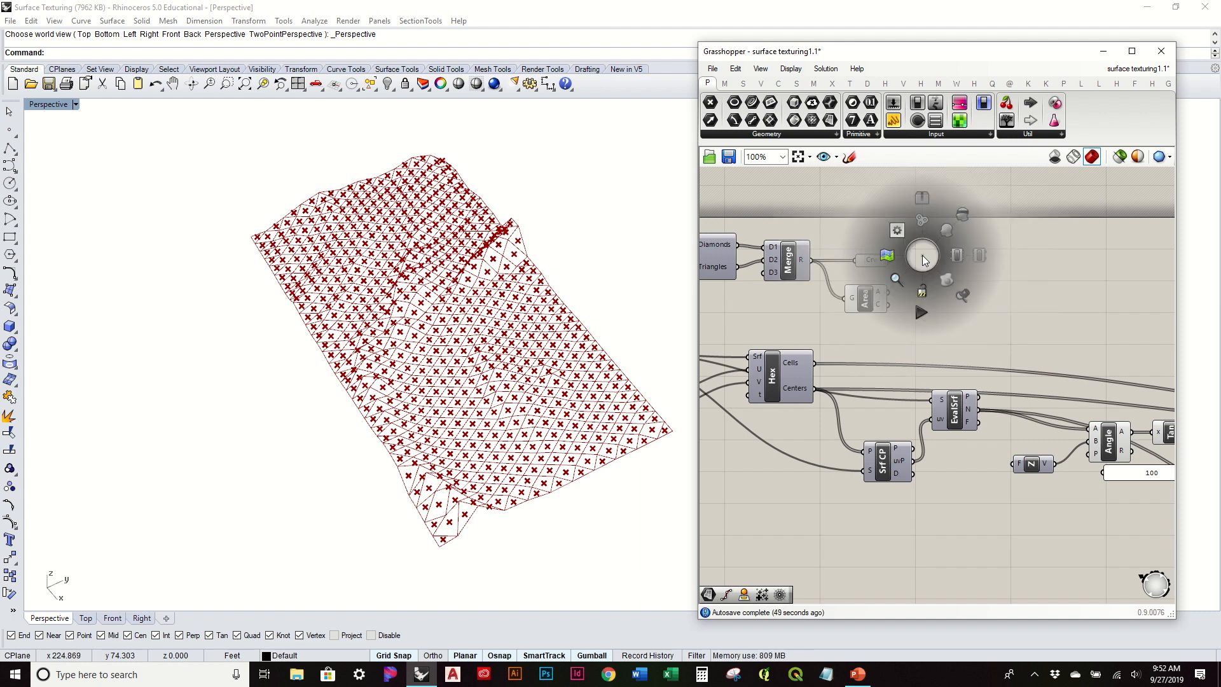
{"action": "left_click", "coordinate": [922, 290]}
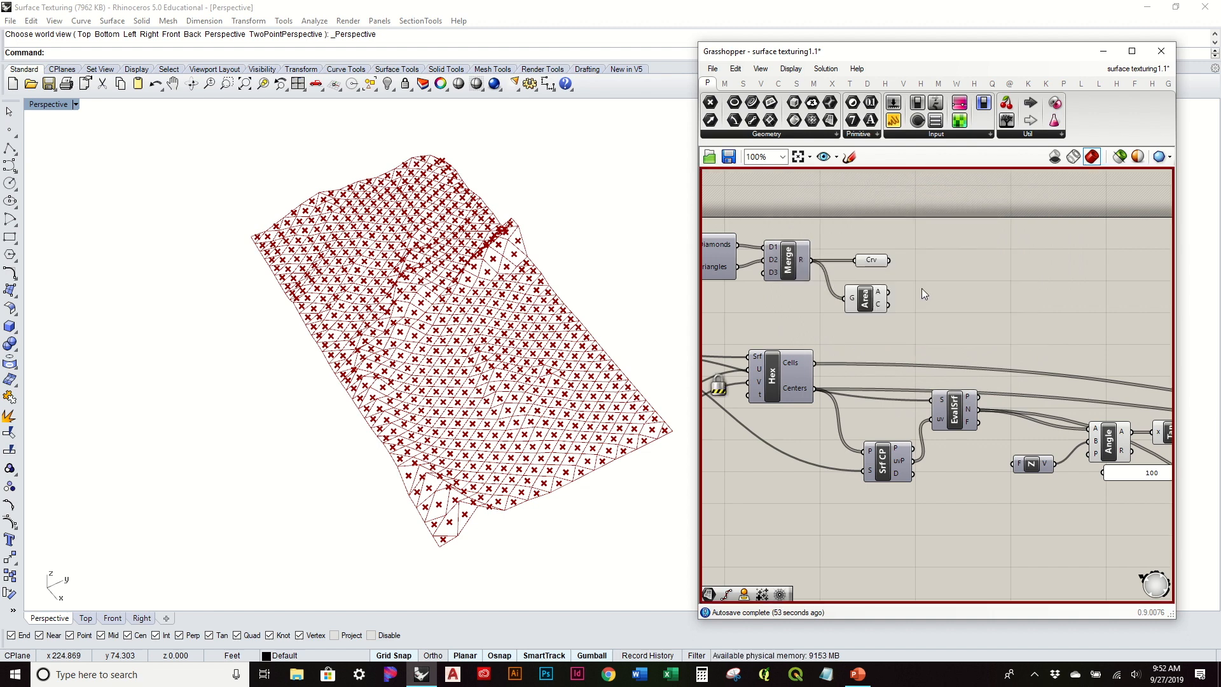
{"action": "left_click_drag", "start_coordinate": [693, 308], "coordinate": [529, 292]}
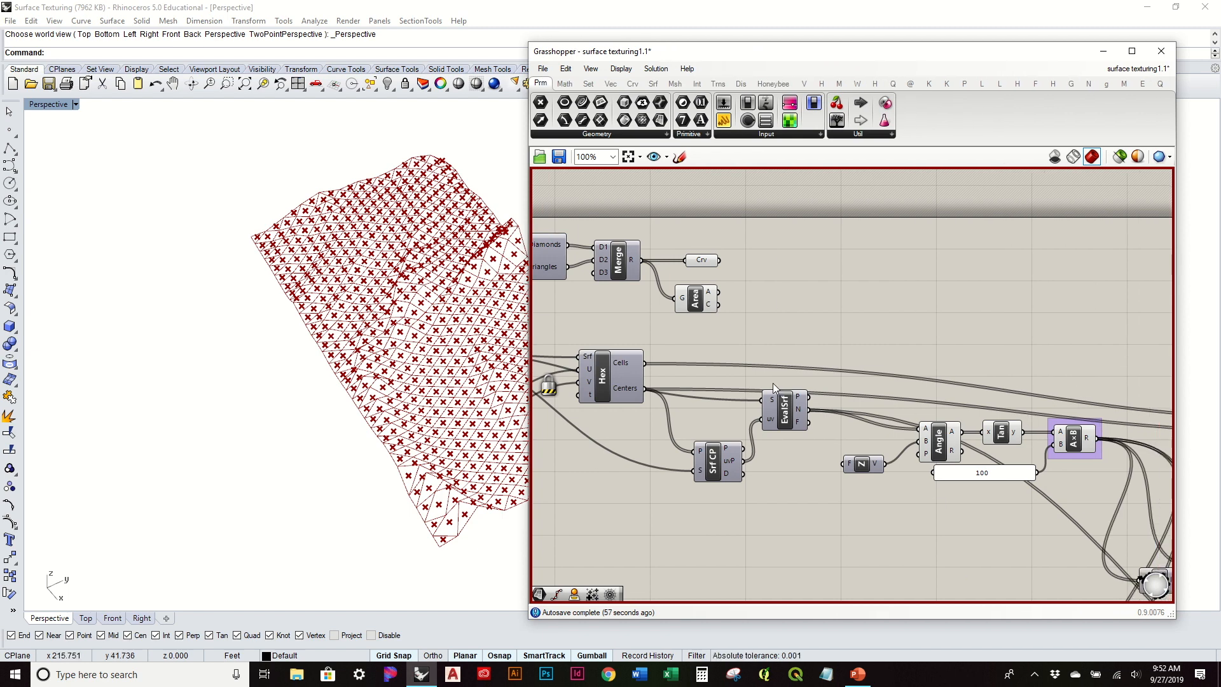
{"action": "right_click_drag", "start_coordinate": [773, 383], "coordinate": [902, 306]}
{"action": "right_click_drag", "start_coordinate": [904, 212], "coordinate": [859, 283]}
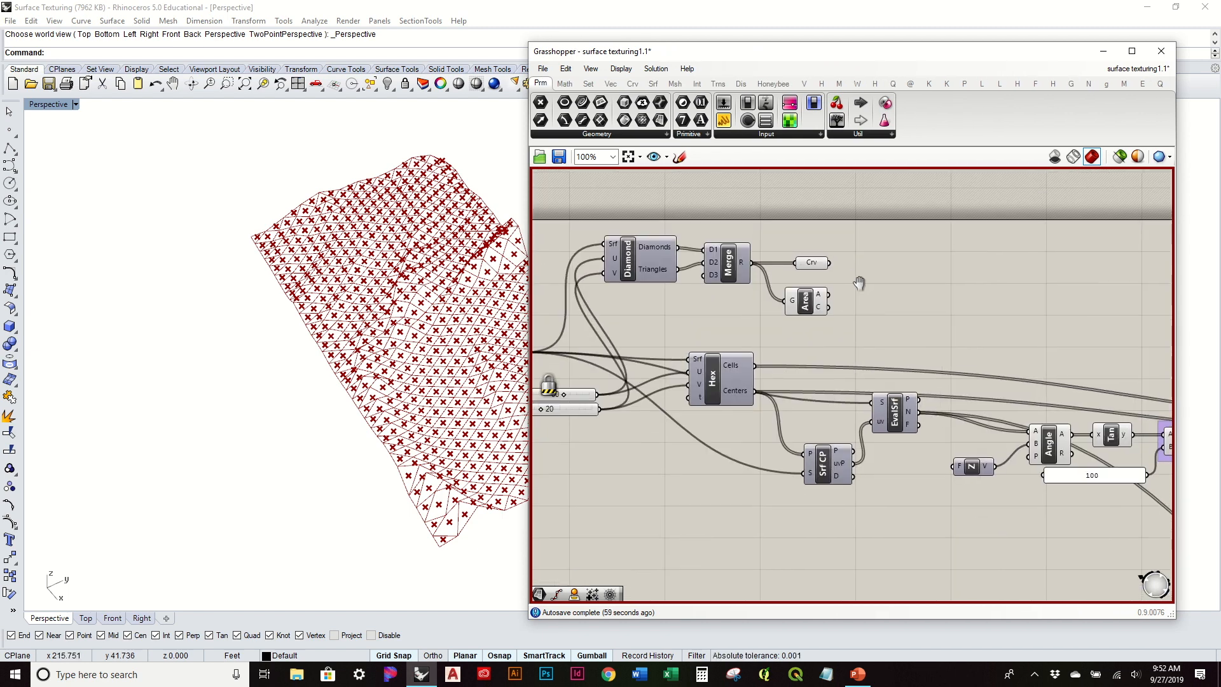
- Connect the diamond Curve parameter to the Scale component's geometry input, replacing the Hexagon Cells wire
{"action": "left_click", "coordinate": [725, 382]}
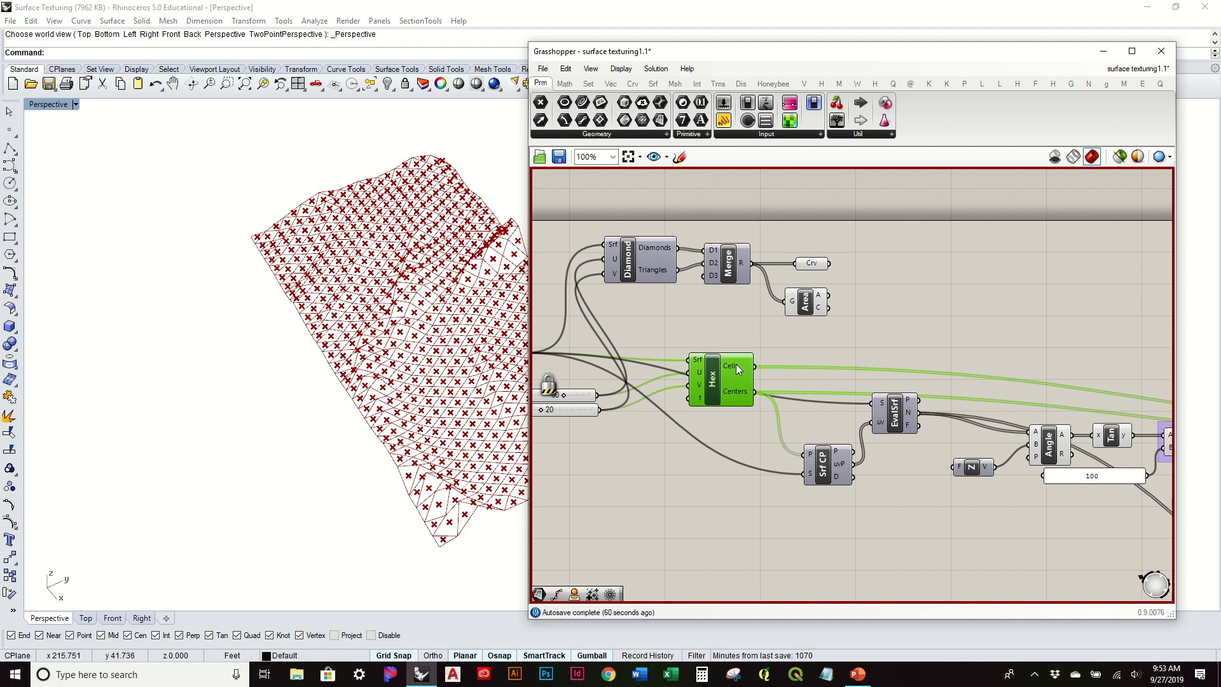
{"action": "right_click_drag", "start_coordinate": [974, 365], "coordinate": [820, 372]}
{"action": "scroll", "coordinate": [785, 345], "scroll_direction": "down", "scroll_amount": 1}
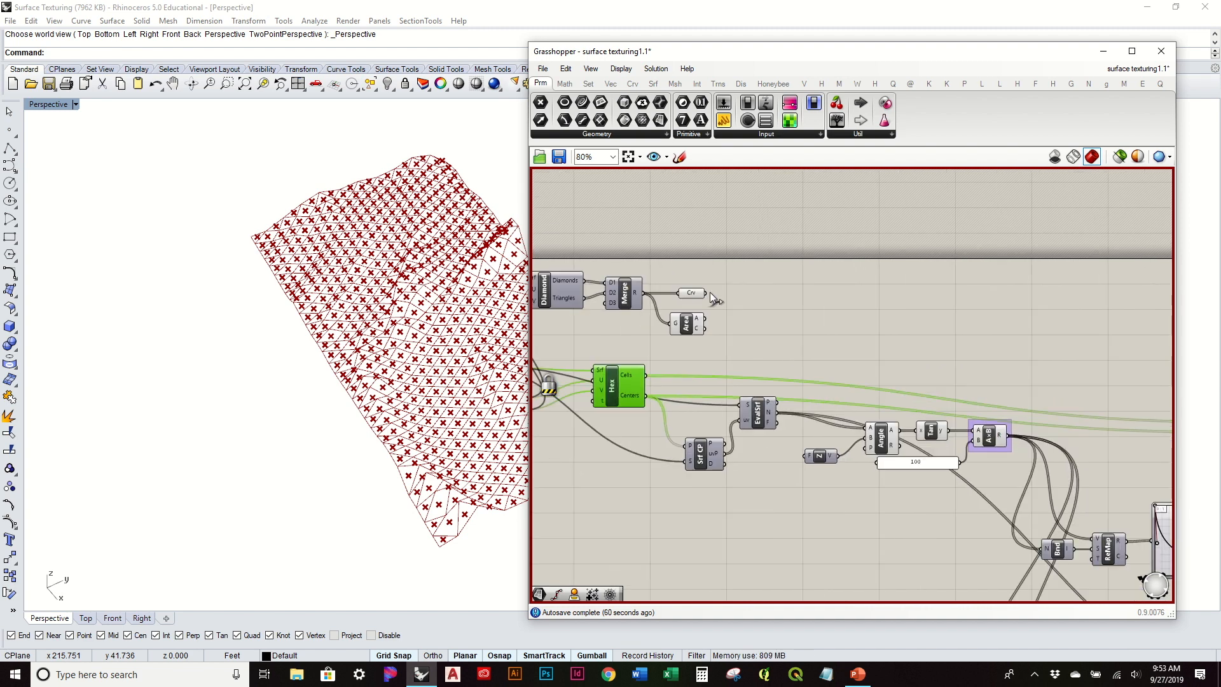
{"action": "left_click_drag", "start_coordinate": [707, 293], "coordinate": [1060, 427]}
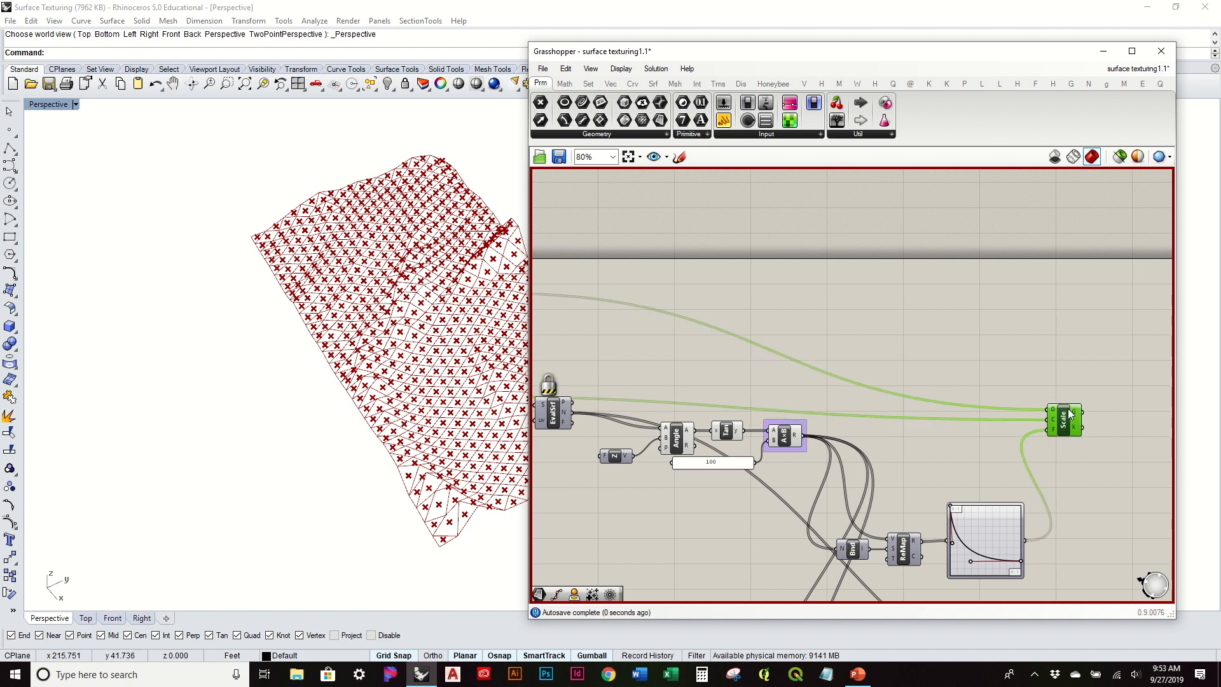
- Connect the Area centroid output to the P input of Surface Closest Point, replacing the hexagon Centers wire
{"action": "right_click_drag", "start_coordinate": [674, 339], "coordinate": [929, 334]}
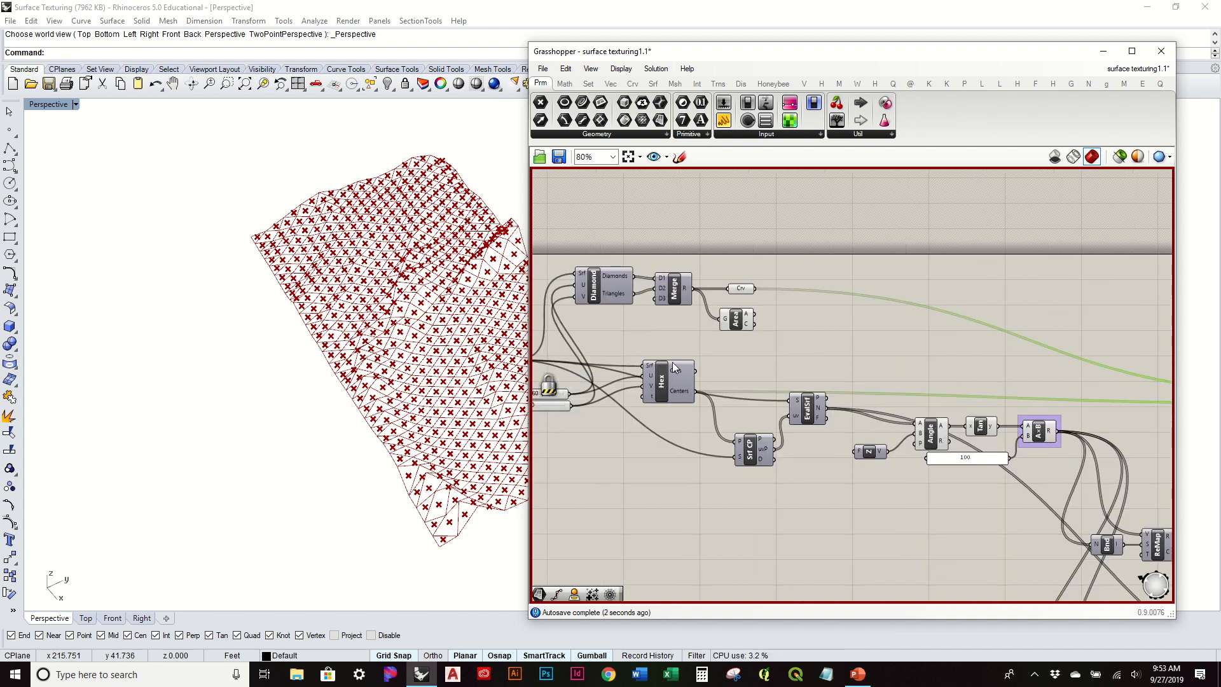
{"action": "left_click", "coordinate": [671, 385]}
{"action": "scroll", "coordinate": [671, 384], "scroll_direction": "up", "scroll_amount": 4}
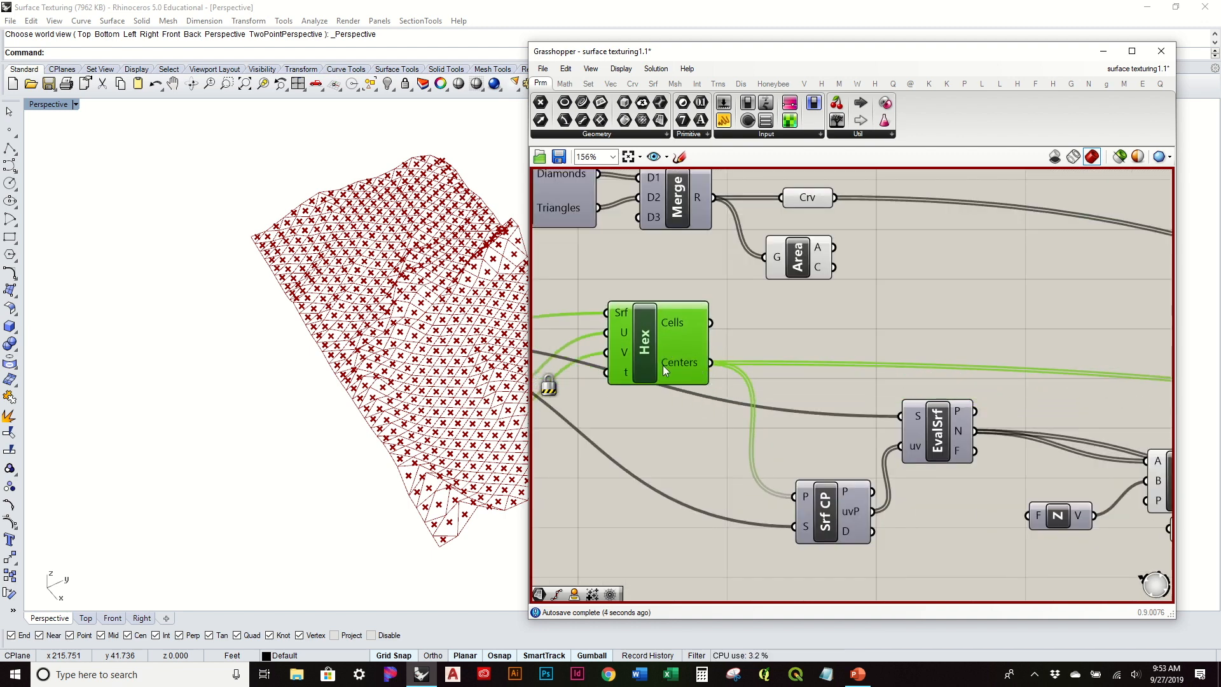
{"action": "scroll", "coordinate": [694, 361], "scroll_direction": "down", "scroll_amount": 1}
{"action": "left_click", "coordinate": [801, 288]}
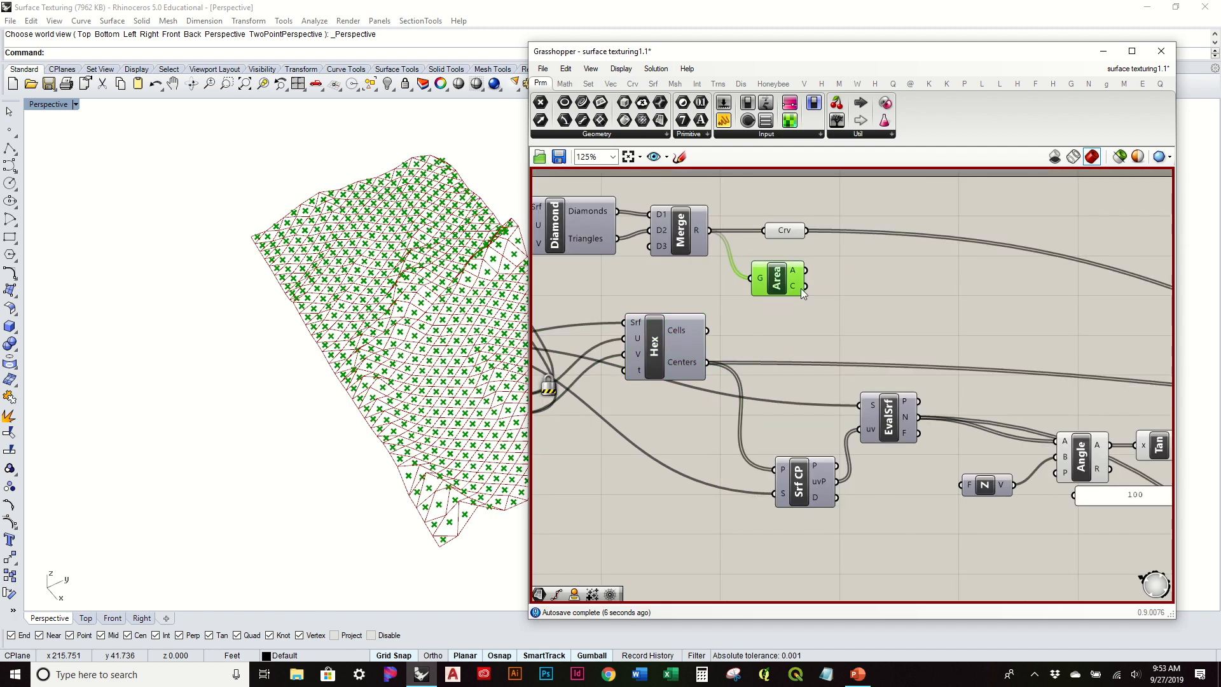
{"action": "left_click_drag", "start_coordinate": [800, 288], "coordinate": [776, 470]}
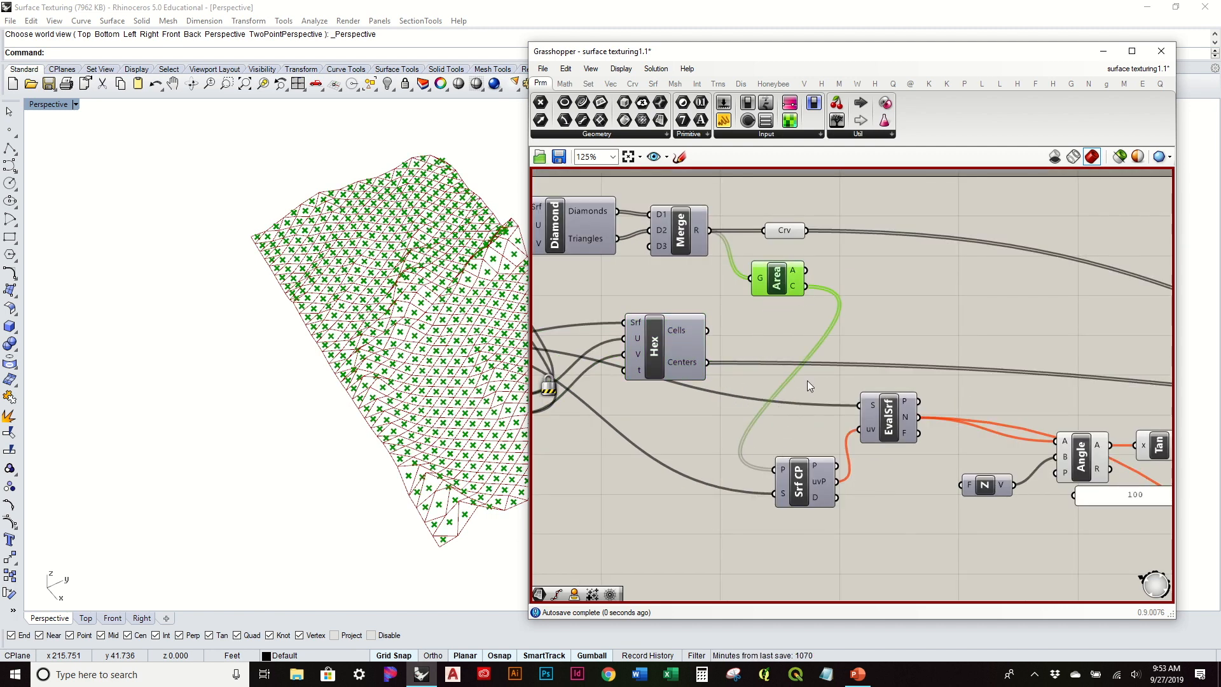
- Connect the Area centroid output to the Scale component's center input in place of the hexagon Centers
{"action": "left_click_drag", "start_coordinate": [806, 286], "coordinate": [1082, 411]}
{"action": "scroll", "coordinate": [1080, 411], "scroll_direction": "down", "scroll_amount": 4}
{"action": "right_click_drag", "start_coordinate": [828, 390], "coordinate": [902, 372]}
{"action": "scroll", "coordinate": [784, 369], "scroll_direction": "up", "scroll_amount": 4}
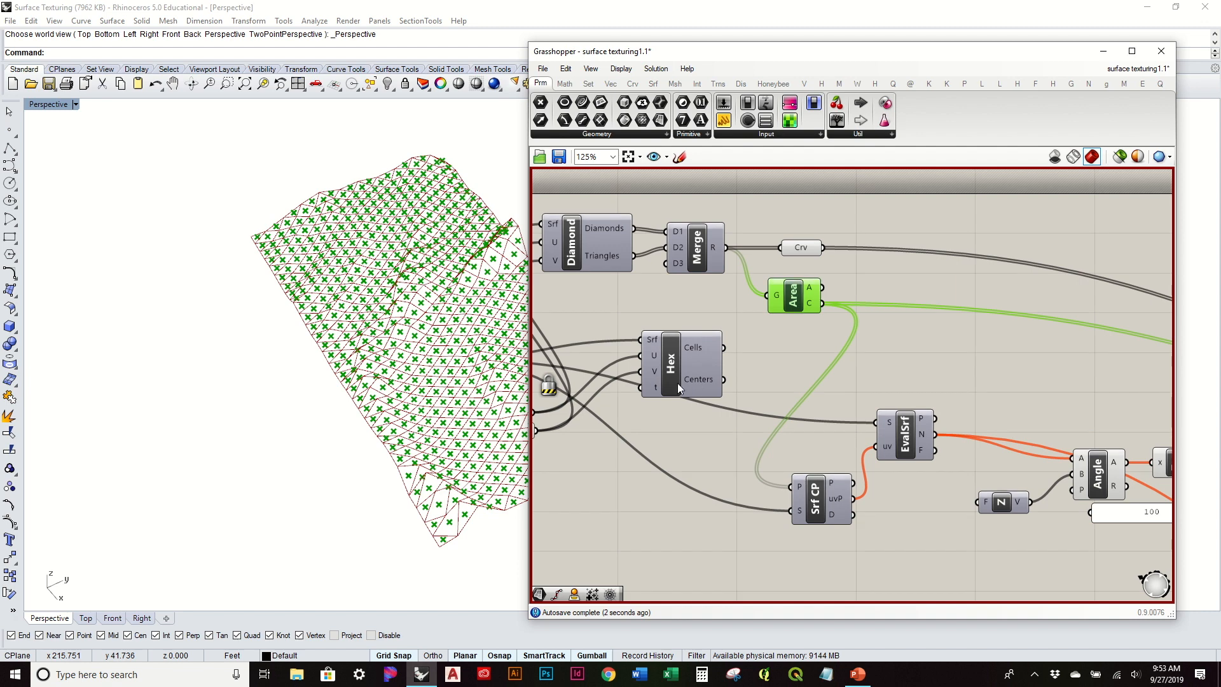
- Delete the disconnected Hexagon Cells component from the definition
{"action": "left_click", "coordinate": [671, 366]}
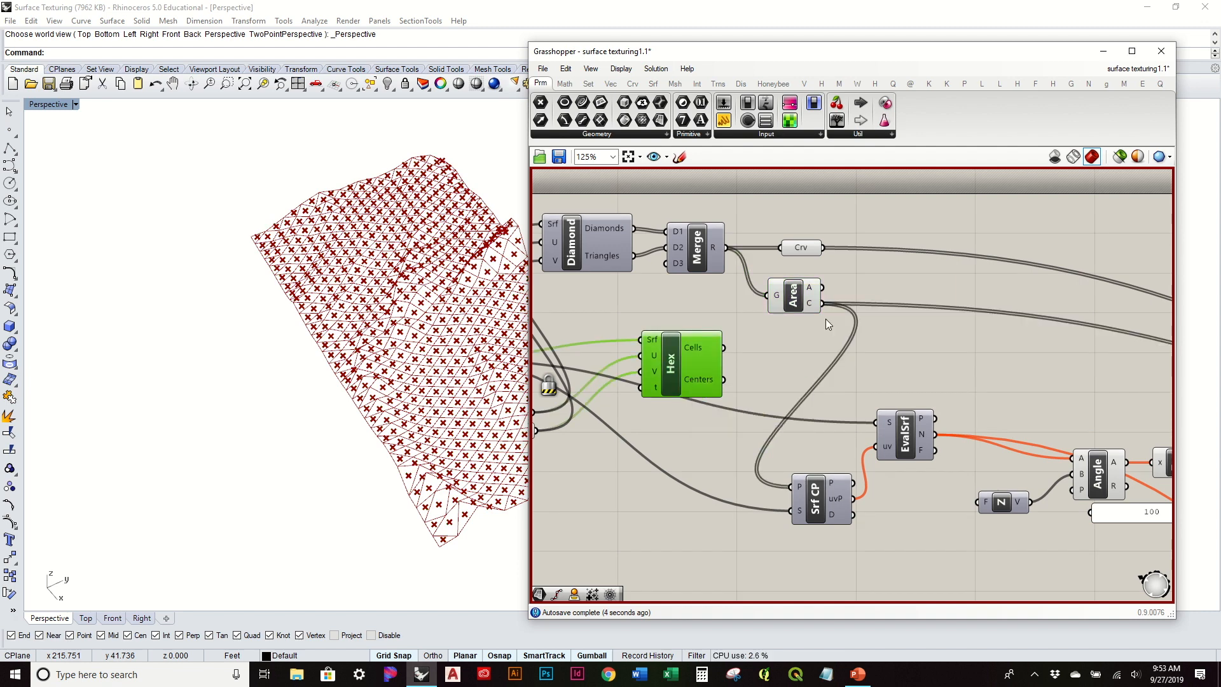
{"action": "key", "text": "Delete"}
{"action": "scroll", "coordinate": [826, 319], "scroll_direction": "down", "scroll_amount": 2}
{"action": "right_click_drag", "start_coordinate": [921, 367], "coordinate": [691, 323]}
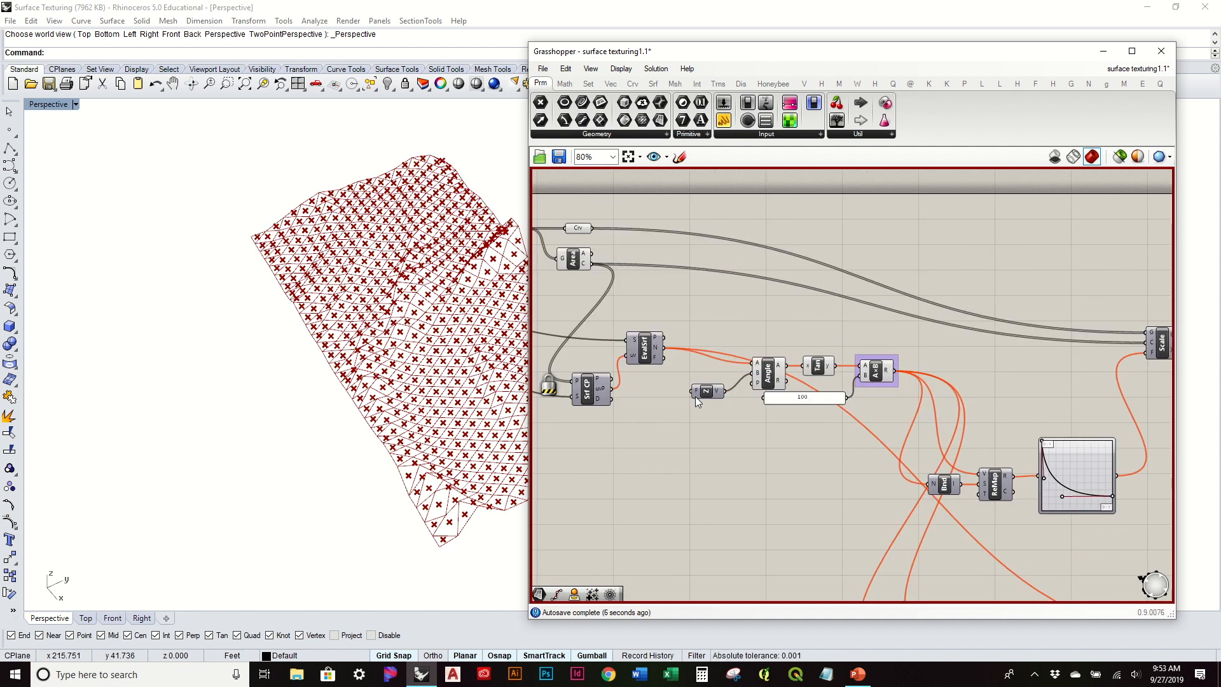
{"action": "right_click_drag", "start_coordinate": [696, 396], "coordinate": [810, 266]}
{"action": "scroll", "coordinate": [707, 270], "scroll_direction": "up", "scroll_amount": 2}
{"action": "right_click_drag", "start_coordinate": [707, 270], "coordinate": [777, 349]}
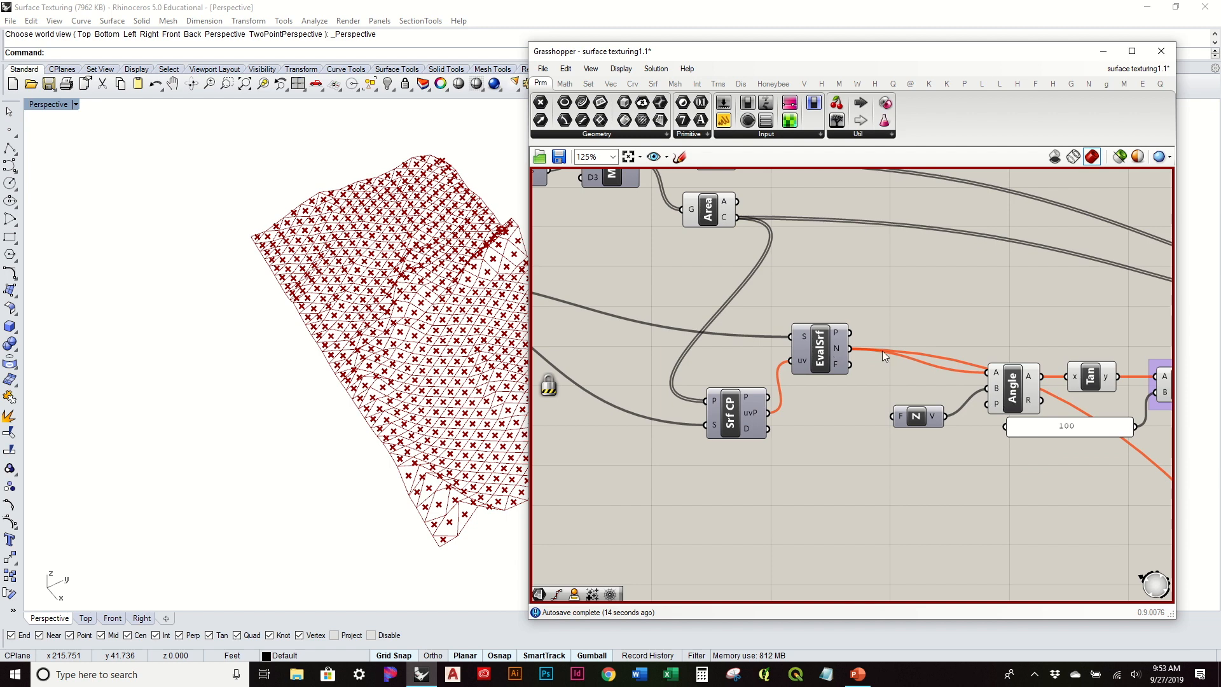
{"action": "scroll", "coordinate": [881, 350], "scroll_direction": "down", "scroll_amount": 3}
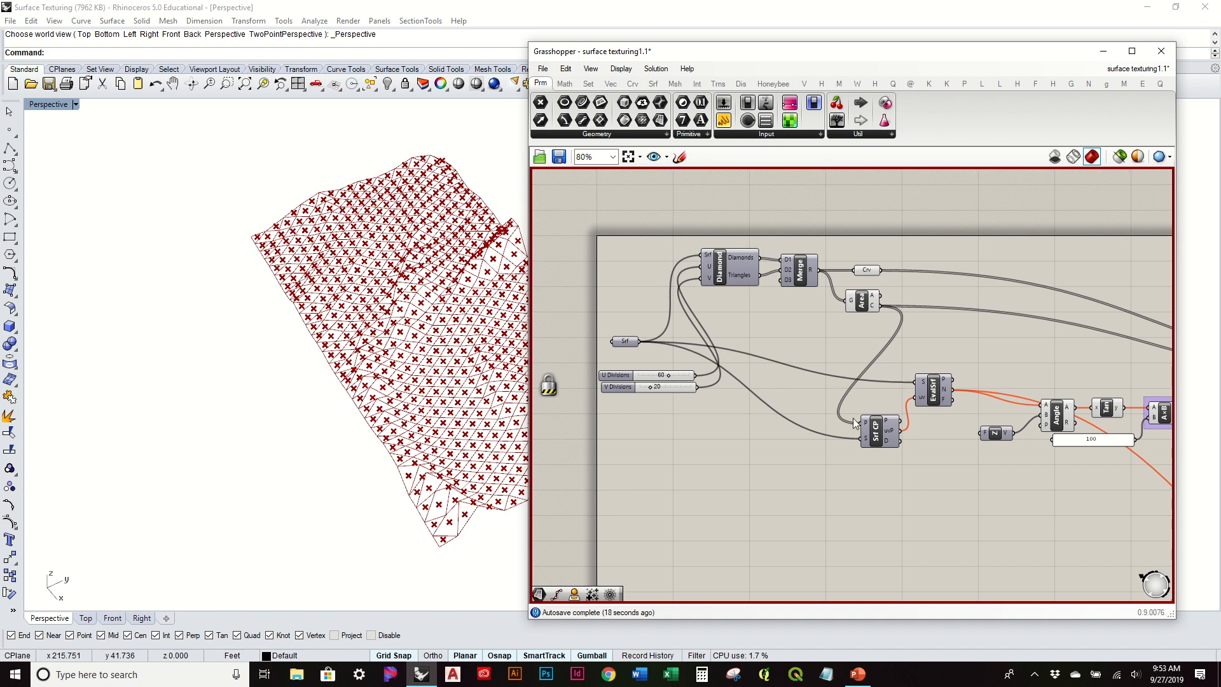
- Line up the Surface, Diamond Panels, Merge and Area components in one row, with the Curve parameter just above Area
{"action": "right_click_drag", "start_coordinate": [764, 376], "coordinate": [794, 378]}
{"action": "left_click_drag", "start_coordinate": [660, 346], "coordinate": [649, 342]}
{"action": "left_click_drag", "start_coordinate": [746, 276], "coordinate": [754, 358]}
{"action": "left_click_drag", "start_coordinate": [830, 286], "coordinate": [826, 344]}
{"action": "left_click_drag", "start_coordinate": [888, 298], "coordinate": [885, 349]}
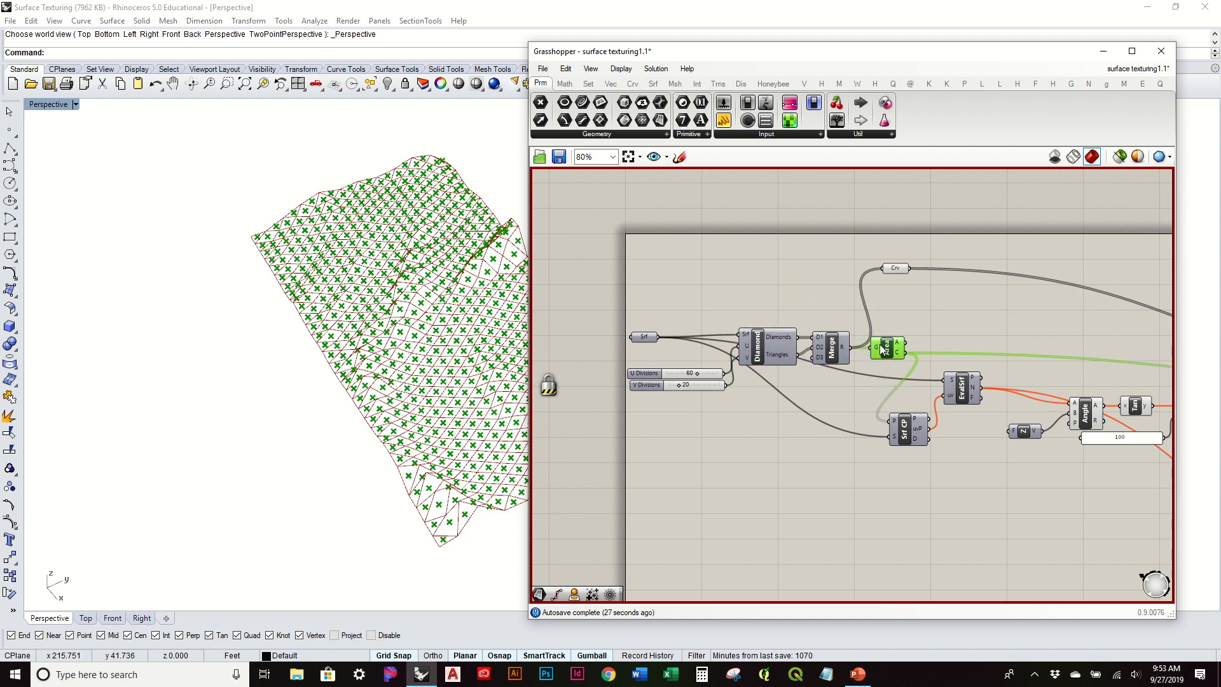
{"action": "left_click_drag", "start_coordinate": [895, 270], "coordinate": [881, 315]}
{"action": "left_click", "coordinate": [991, 314]}
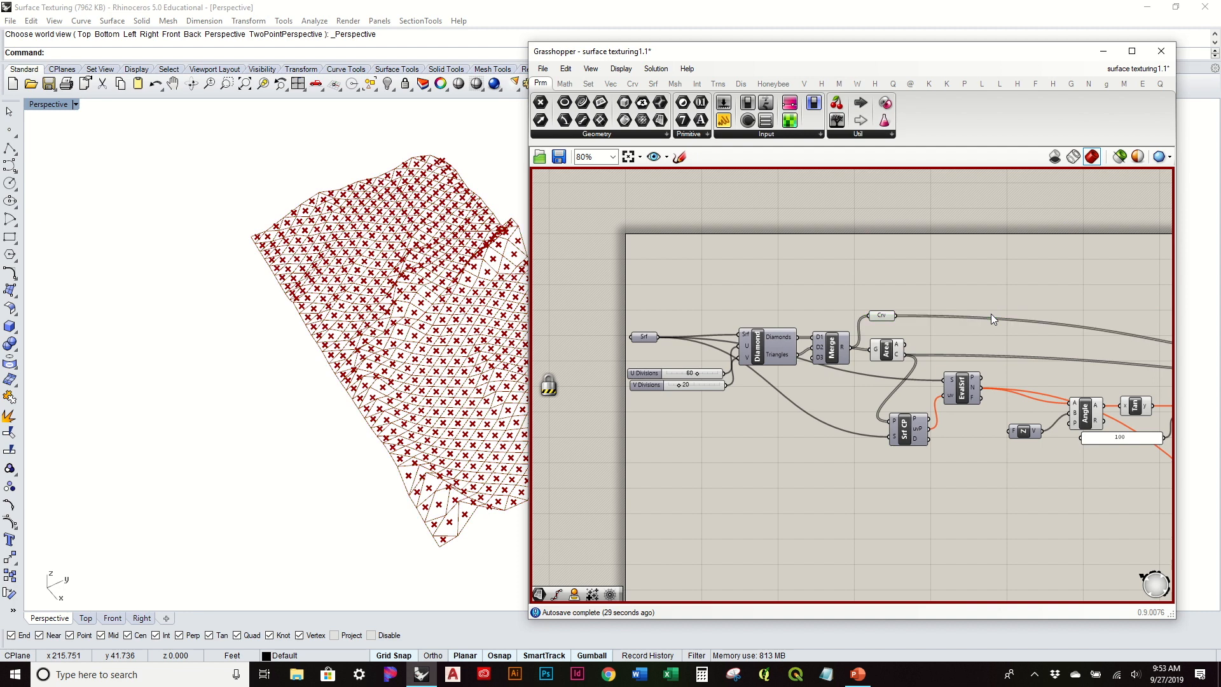
- Unlock the Grasshopper solver so the rewired definition recomputes
{"action": "right_click_drag", "start_coordinate": [991, 314], "coordinate": [724, 277]}
{"action": "scroll", "coordinate": [722, 276], "scroll_direction": "down", "scroll_amount": 1}
{"action": "middle_click", "coordinate": [733, 252]}
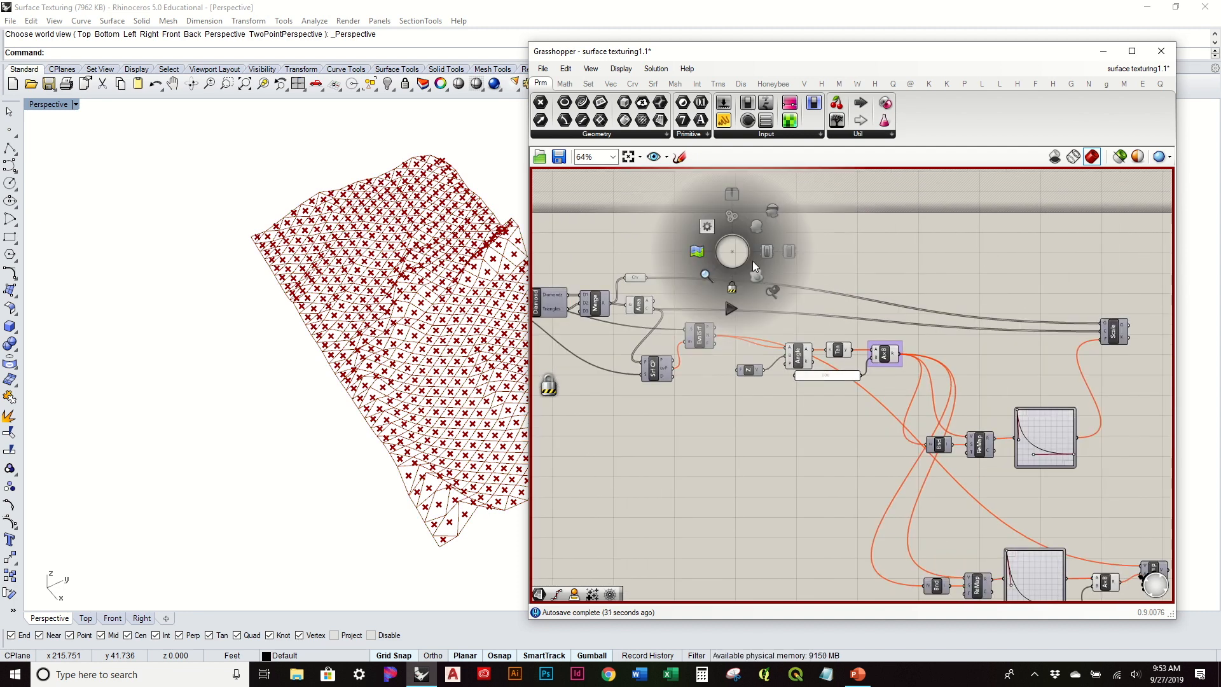
{"action": "left_click", "coordinate": [732, 288]}
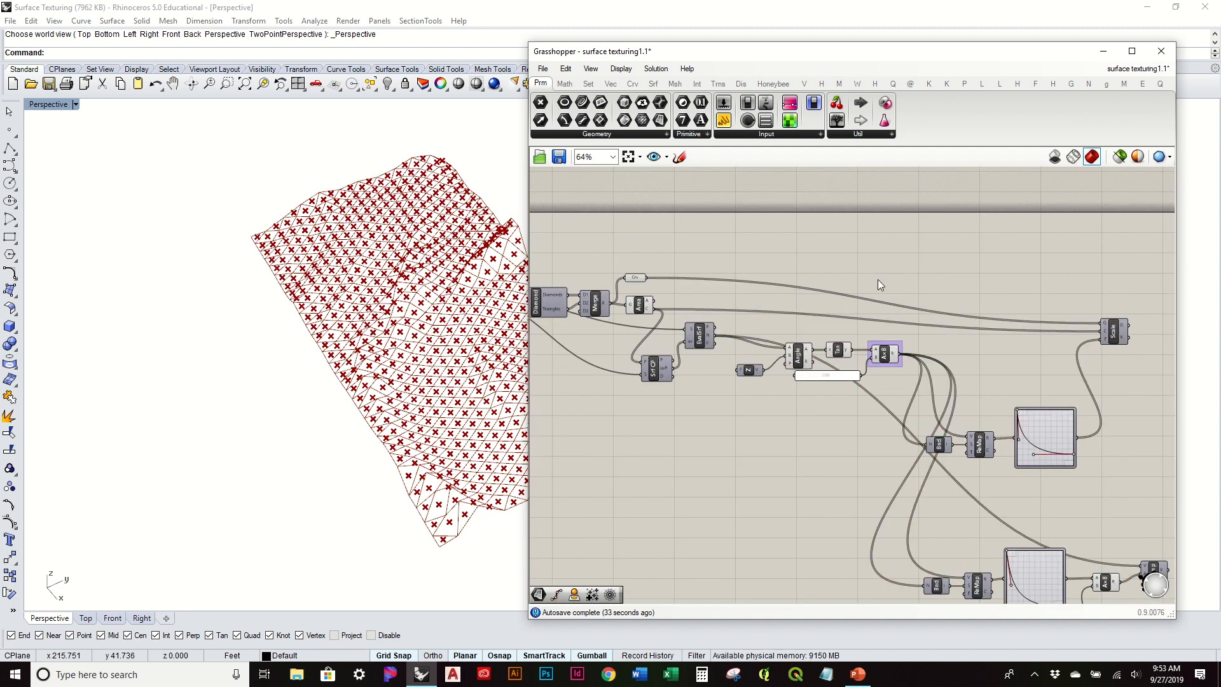
- Move the Scale component slightly further away from the upper Graph Mapper
{"action": "mouse_move", "coordinate": [920, 443]}
{"action": "right_mouse_down"}
{"action": "mouse_move", "coordinate": [893, 362]}
{"action": "mouse_move", "coordinate": [937, 431]}
{"action": "right_mouse_up"}
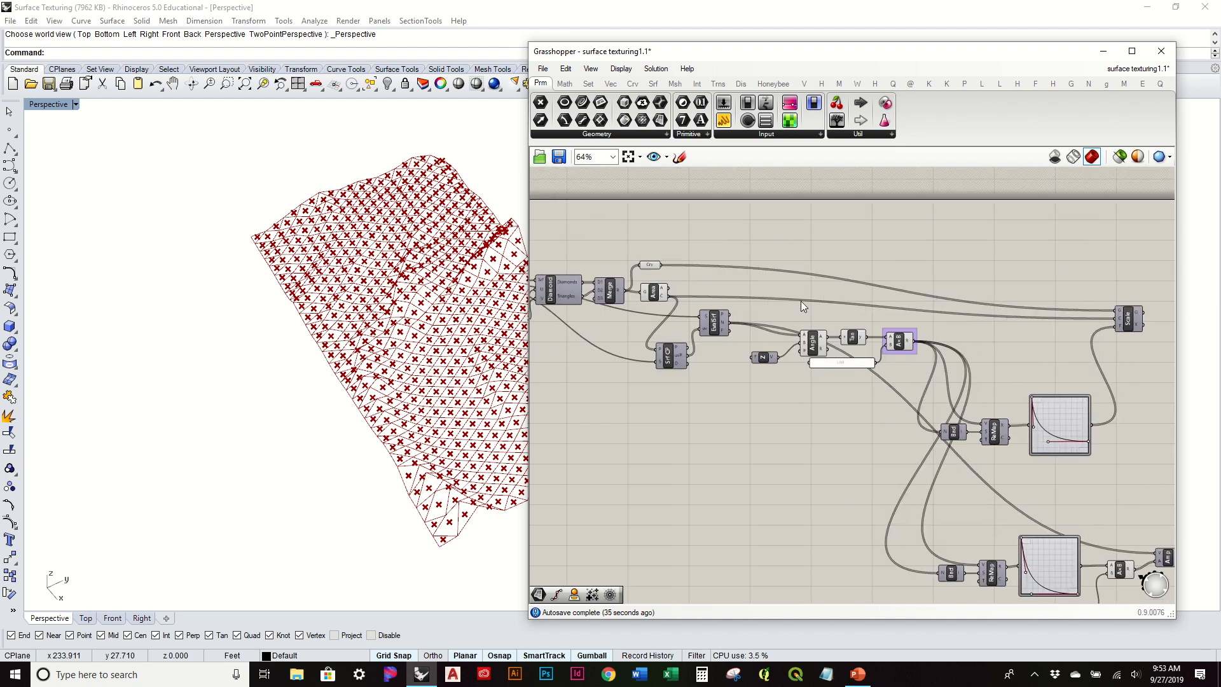
{"action": "right_click_drag", "start_coordinate": [1049, 358], "coordinate": [988, 292]}
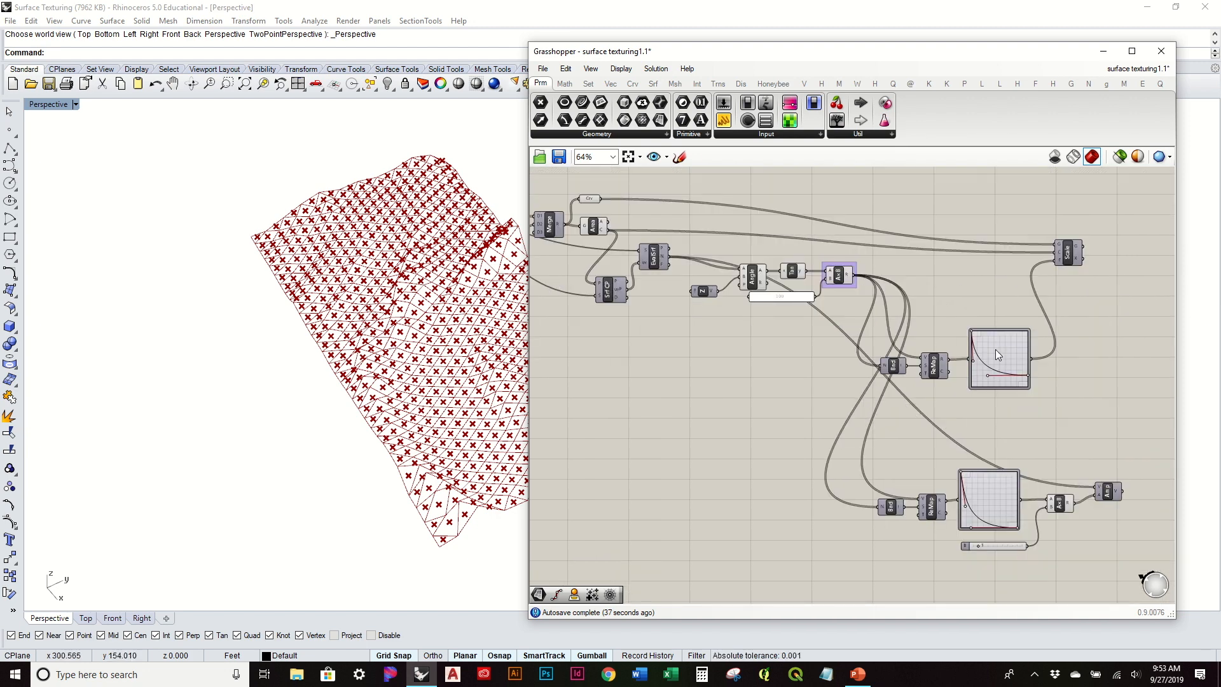
{"action": "right_click_drag", "start_coordinate": [997, 350], "coordinate": [887, 399]}
{"action": "right_click_drag", "start_coordinate": [833, 298], "coordinate": [947, 314]}
{"action": "left_click_drag", "start_coordinate": [1071, 318], "coordinate": [1096, 314]}
{"action": "left_click", "coordinate": [1055, 285]}
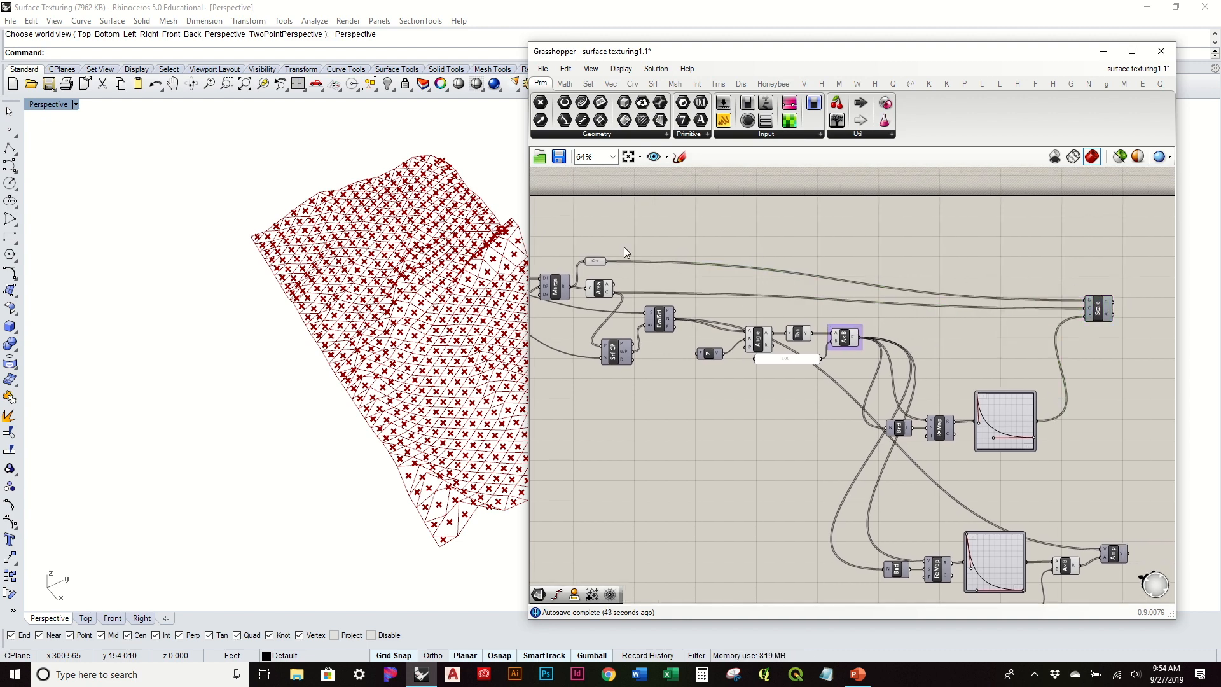
- Turn off the preview of the Curve parameter and the Area component
{"action": "left_click_drag", "start_coordinate": [601, 239], "coordinate": [596, 224]}
{"action": "middle_click", "coordinate": [597, 227]}
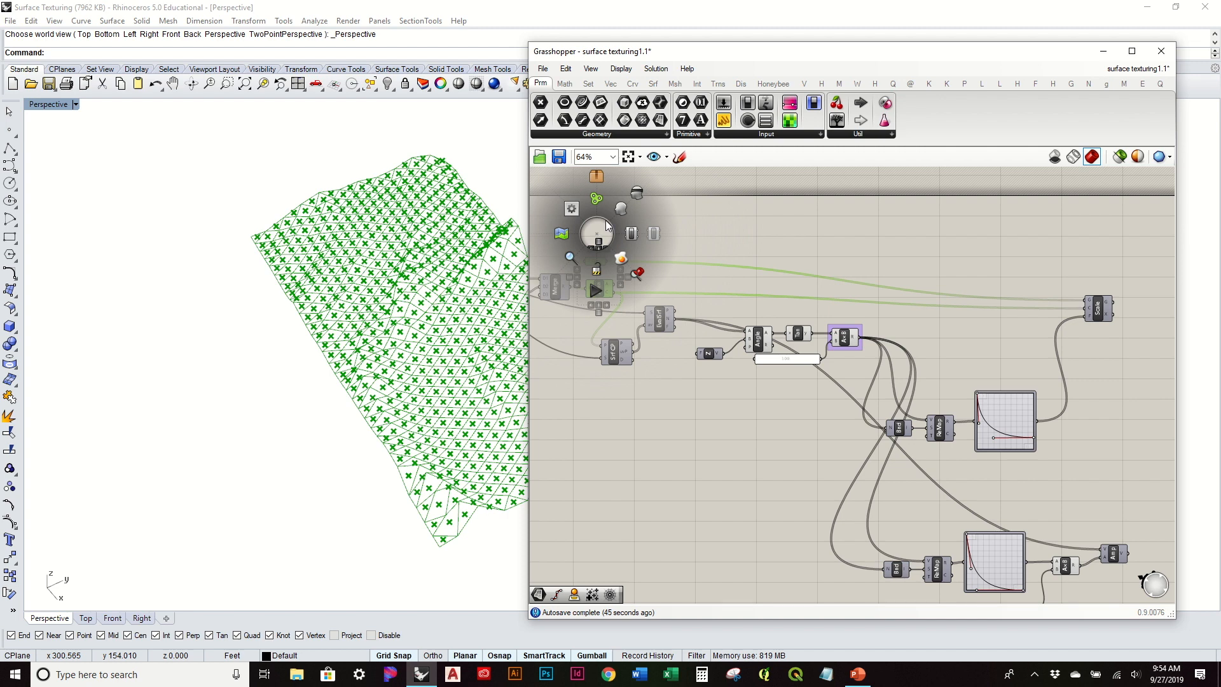
{"action": "left_click", "coordinate": [641, 198]}
{"action": "left_click", "coordinate": [714, 245]}
- Turn the preview of only the Curve parameter back on and view the diamond panels in the Perspective viewport
{"action": "scroll", "coordinate": [715, 246], "scroll_direction": "up", "scroll_amount": 3}
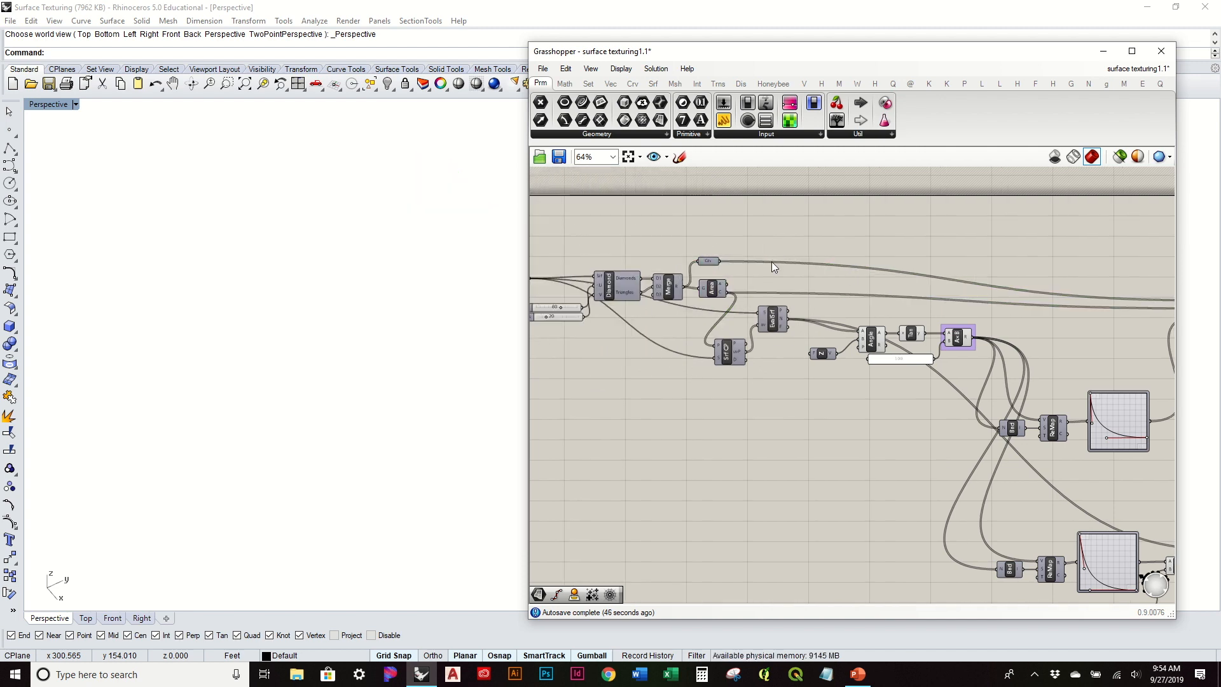
{"action": "left_click", "coordinate": [694, 266]}
{"action": "right_click", "coordinate": [694, 266]}
{"action": "left_click", "coordinate": [731, 288]}
{"action": "right_click_drag", "start_coordinate": [460, 289], "coordinate": [237, 375]}
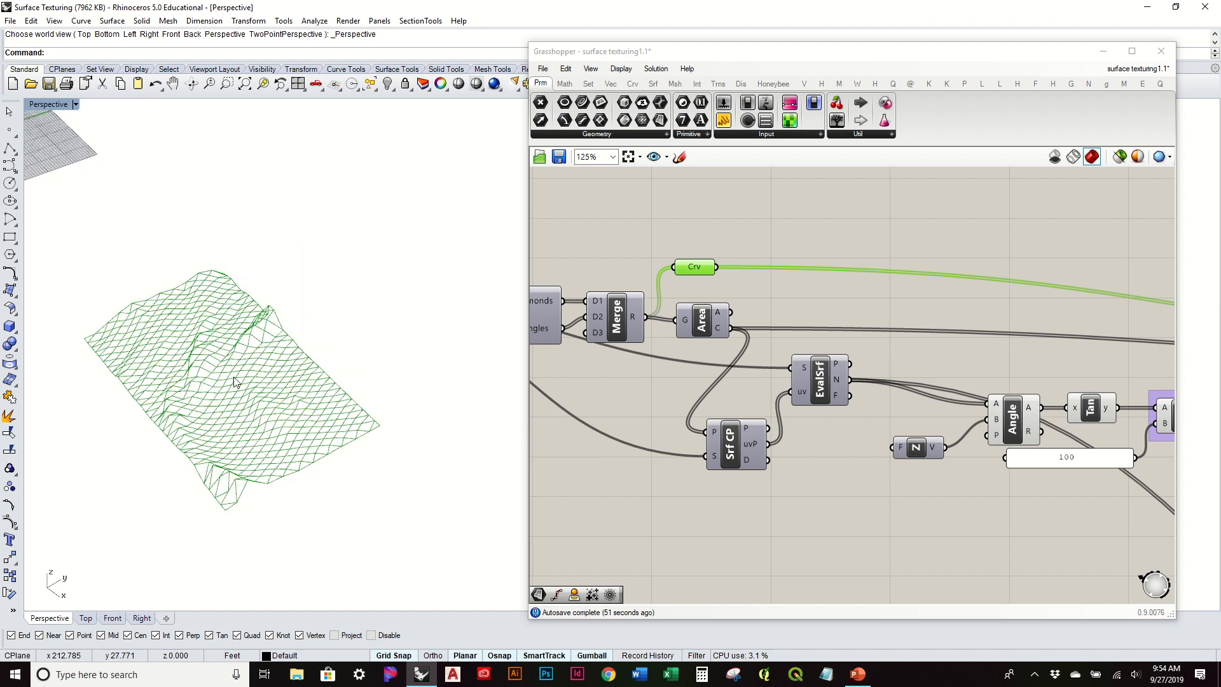
{"action": "scroll", "coordinate": [237, 379], "scroll_direction": "up", "scroll_amount": 5}
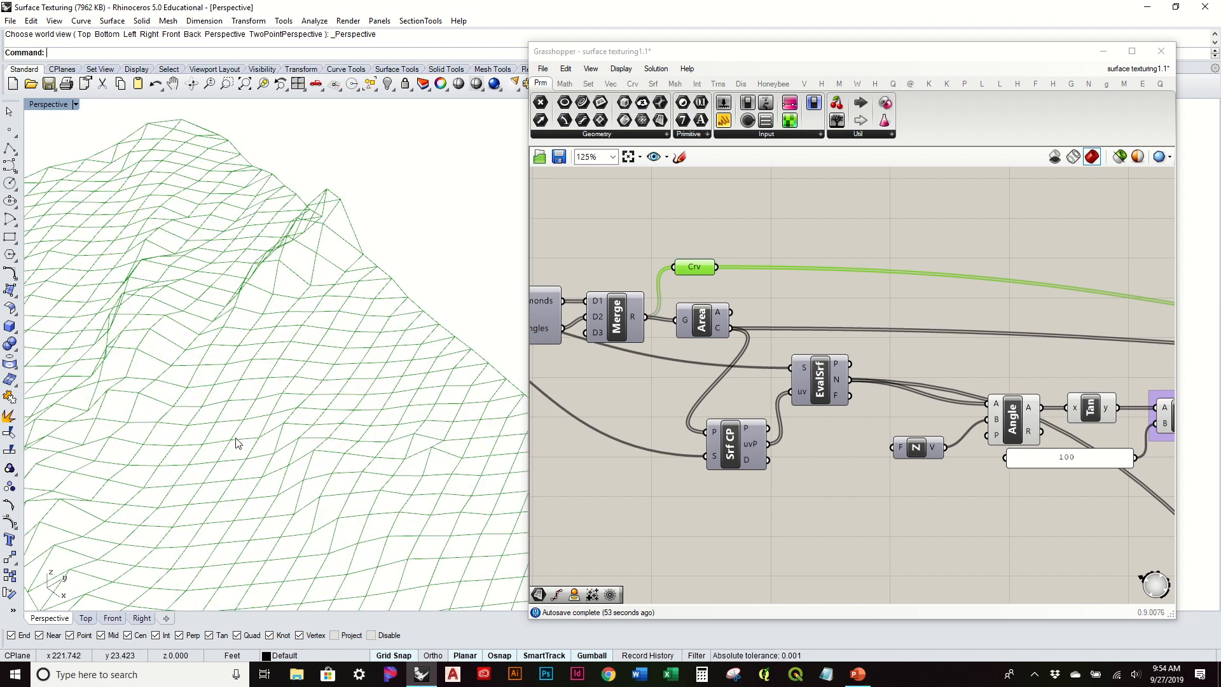
{"action": "left_click", "coordinate": [824, 319]}
{"action": "right_click_drag", "start_coordinate": [335, 403], "coordinate": [403, 369]}
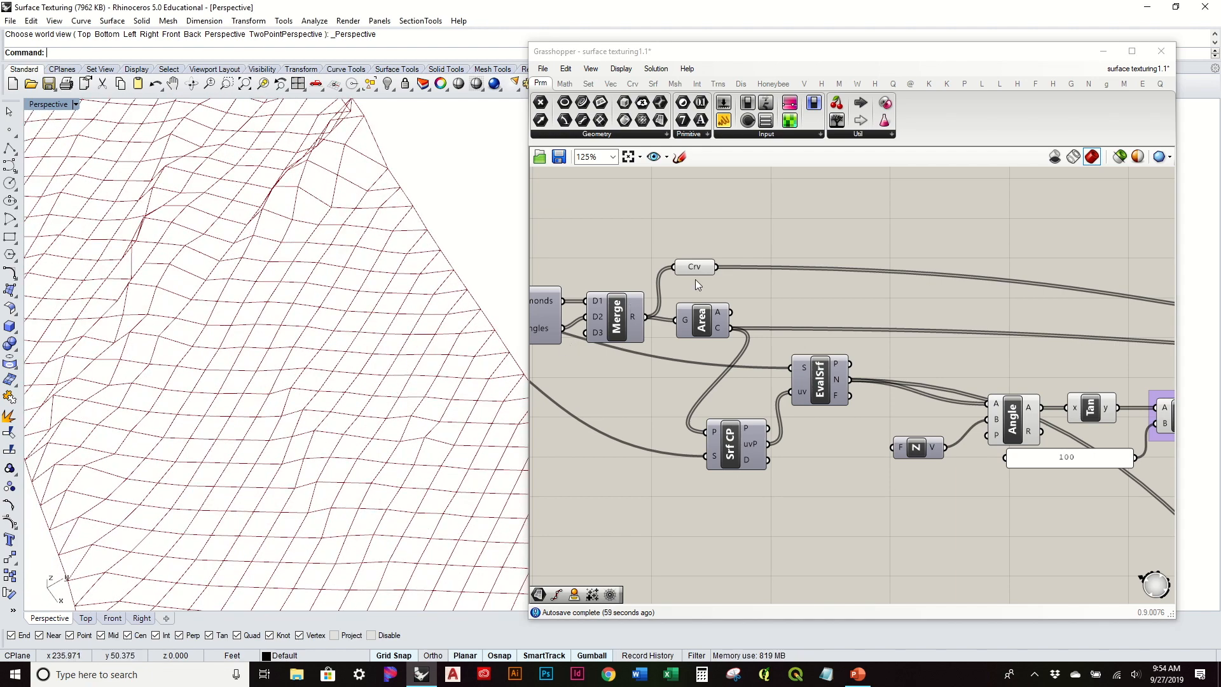
- Move the Curve parameter further from Merge and examine its diamond panel edges up close in the viewport
{"action": "left_click_drag", "start_coordinate": [697, 270], "coordinate": [757, 257]}
{"action": "left_click", "coordinate": [832, 297]}
{"action": "right_click_drag", "start_coordinate": [785, 339], "coordinate": [663, 383]}
{"action": "left_click_drag", "start_coordinate": [640, 293], "coordinate": [629, 288]}
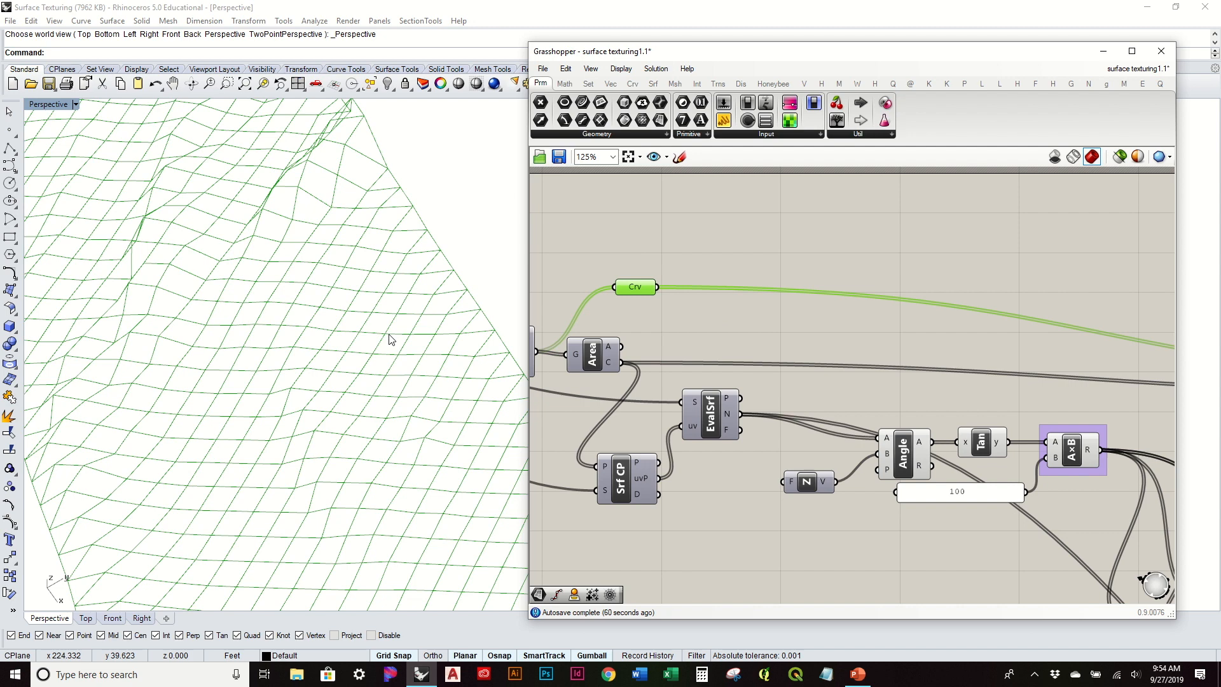
{"action": "scroll", "coordinate": [372, 286], "scroll_direction": "up", "scroll_amount": 7}
{"action": "right_click_drag", "start_coordinate": [358, 356], "coordinate": [366, 331]}
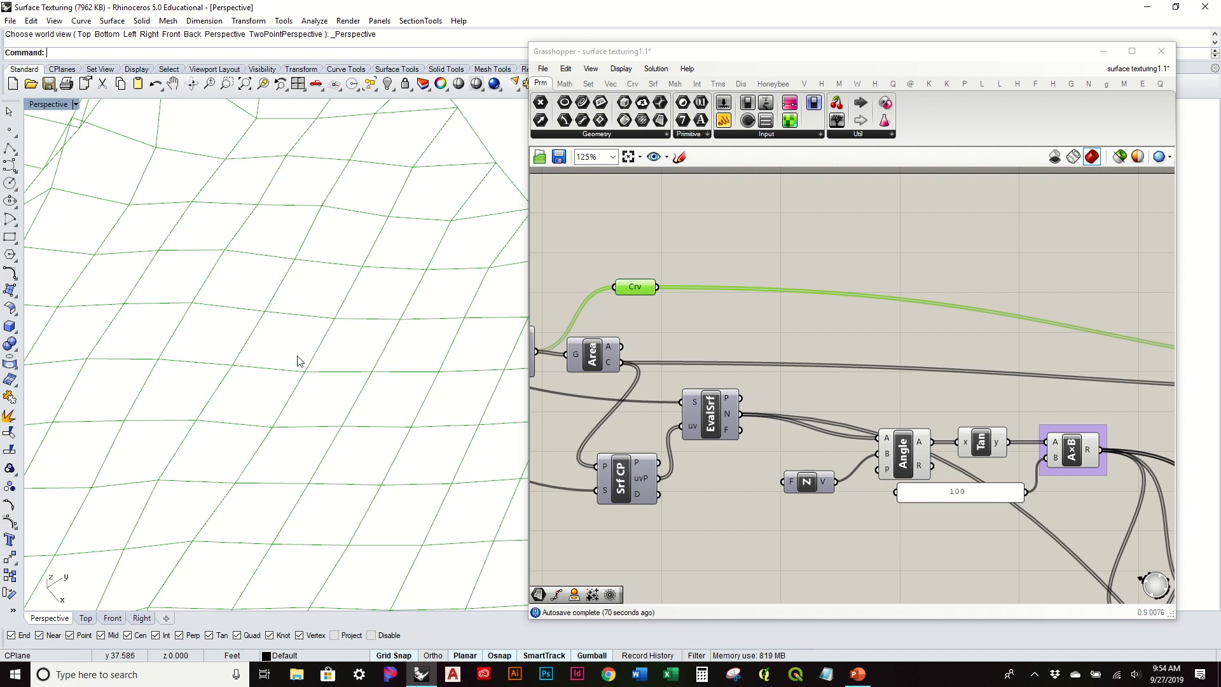
{"action": "scroll", "coordinate": [297, 356], "scroll_direction": "down", "scroll_amount": 4}
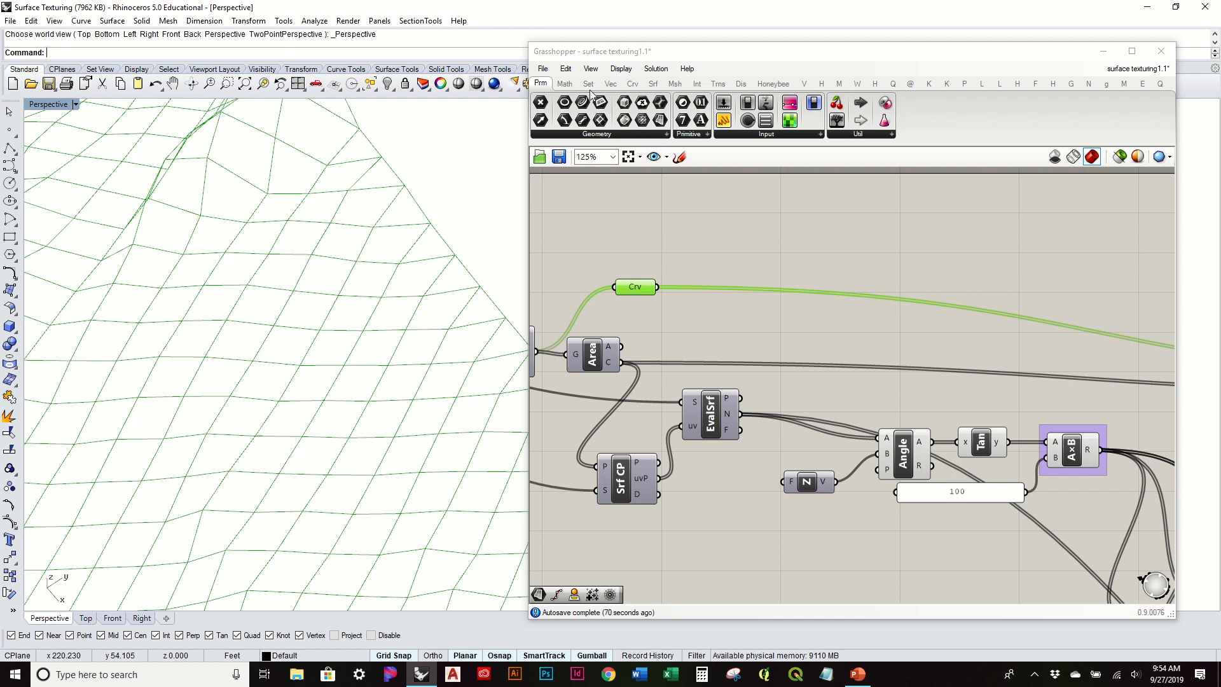
- Add an Explode curve component and connect the Curve parameter to its C input
{"action": "left_click", "coordinate": [634, 84]}
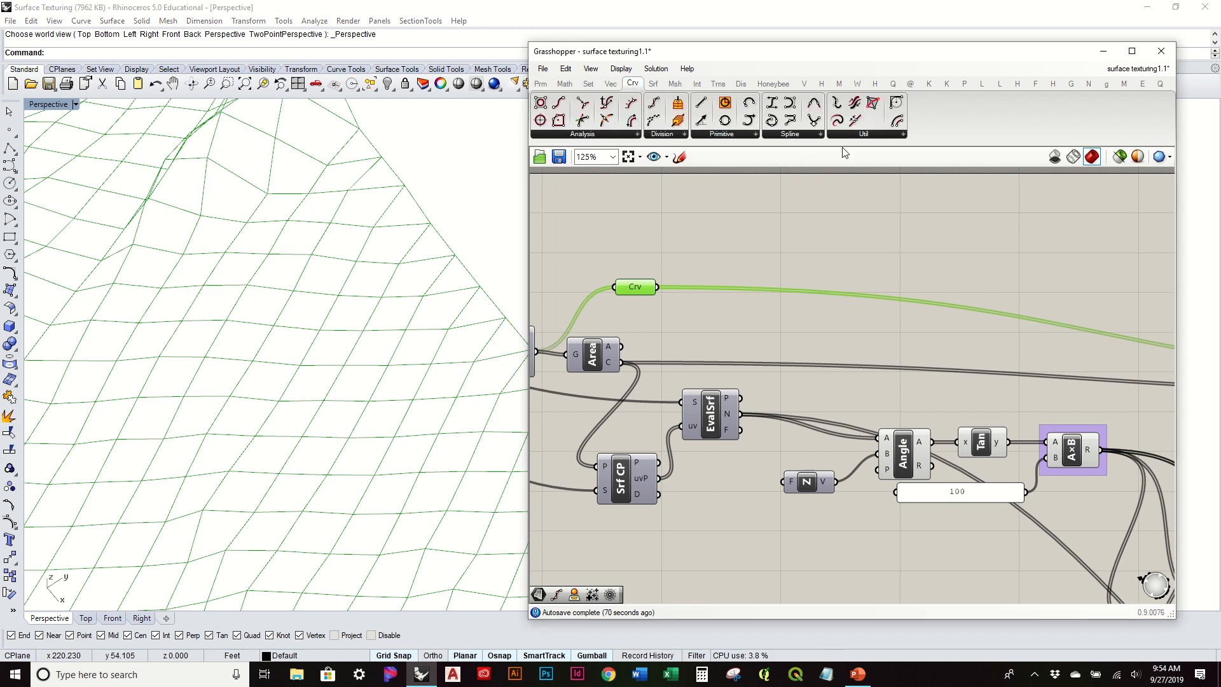
{"action": "left_click", "coordinate": [856, 134]}
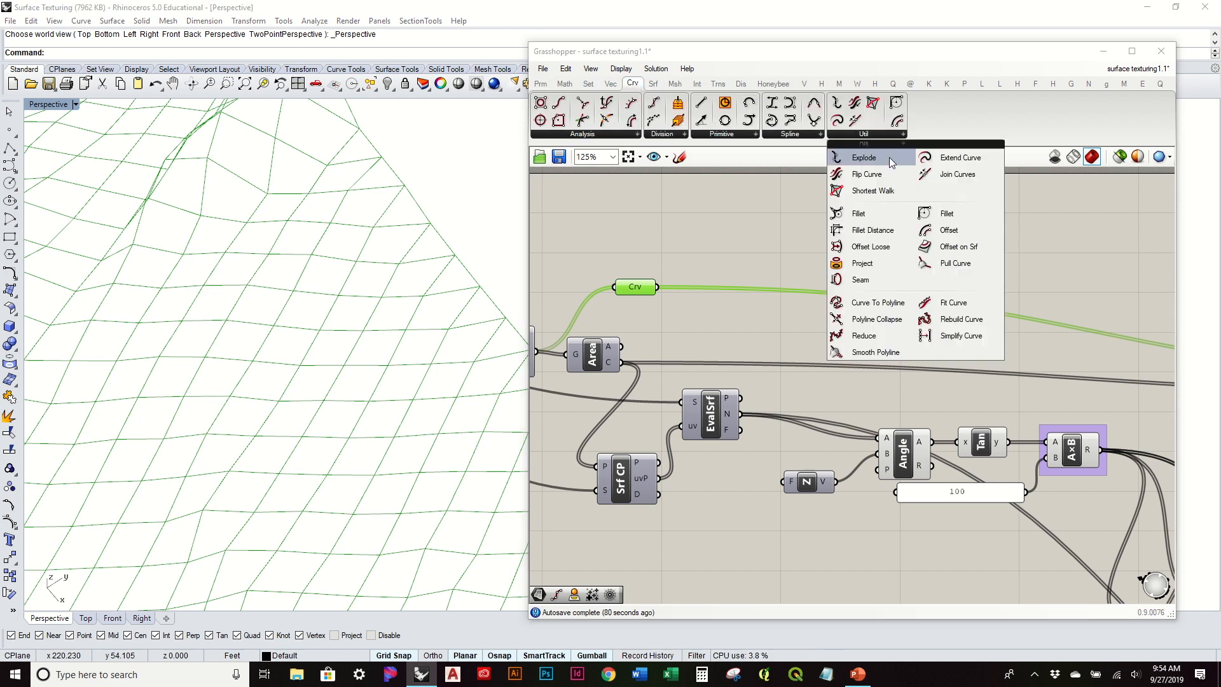
{"action": "left_click_drag", "start_coordinate": [884, 158], "coordinate": [776, 230]}
{"action": "left_click_drag", "start_coordinate": [707, 252], "coordinate": [759, 311]}
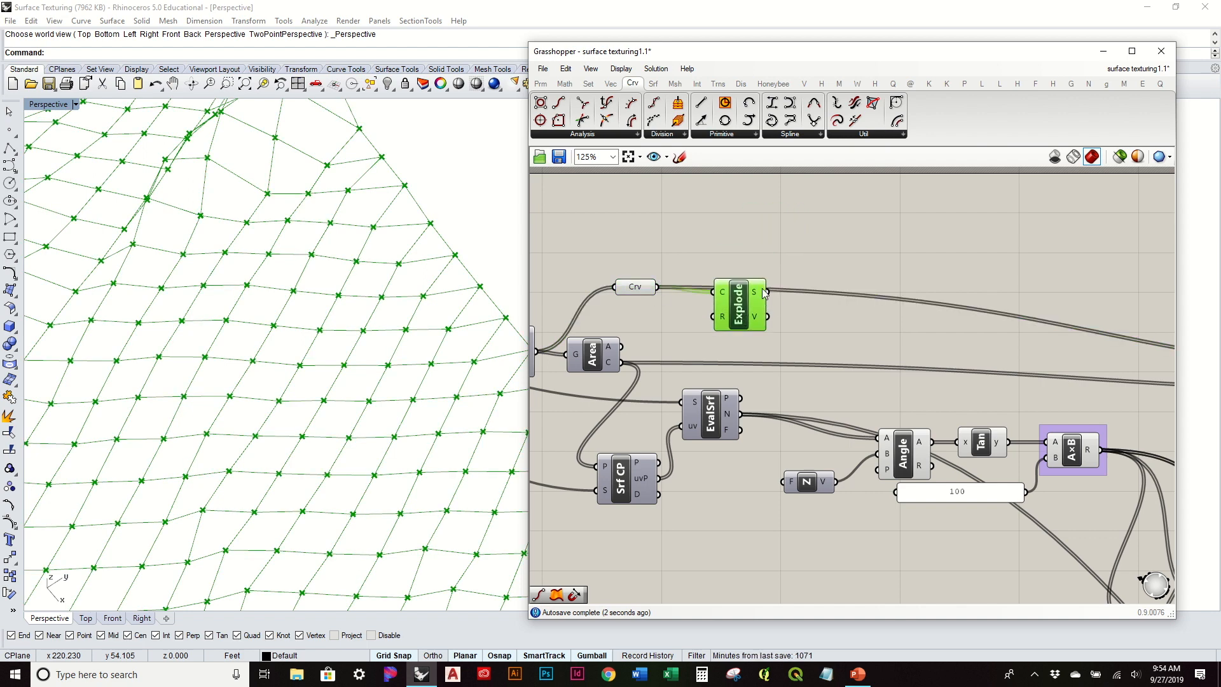
- Check the Explode component's segment list, then shift the Curve parameter and Explode closer to Merge
{"action": "mouse_move", "coordinate": [759, 293]}
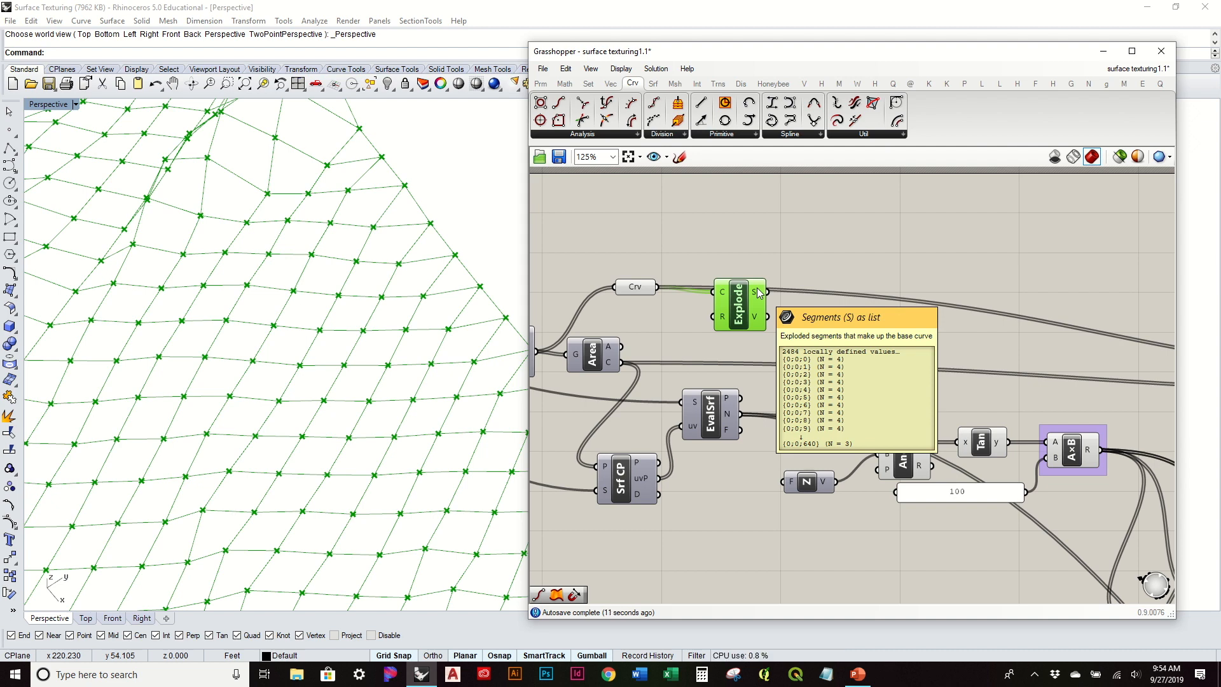
{"action": "right_click_drag", "start_coordinate": [758, 292], "coordinate": [933, 302]}
{"action": "left_click_drag", "start_coordinate": [932, 302], "coordinate": [908, 338]}
{"action": "left_click_drag", "start_coordinate": [794, 310], "coordinate": [751, 314]}
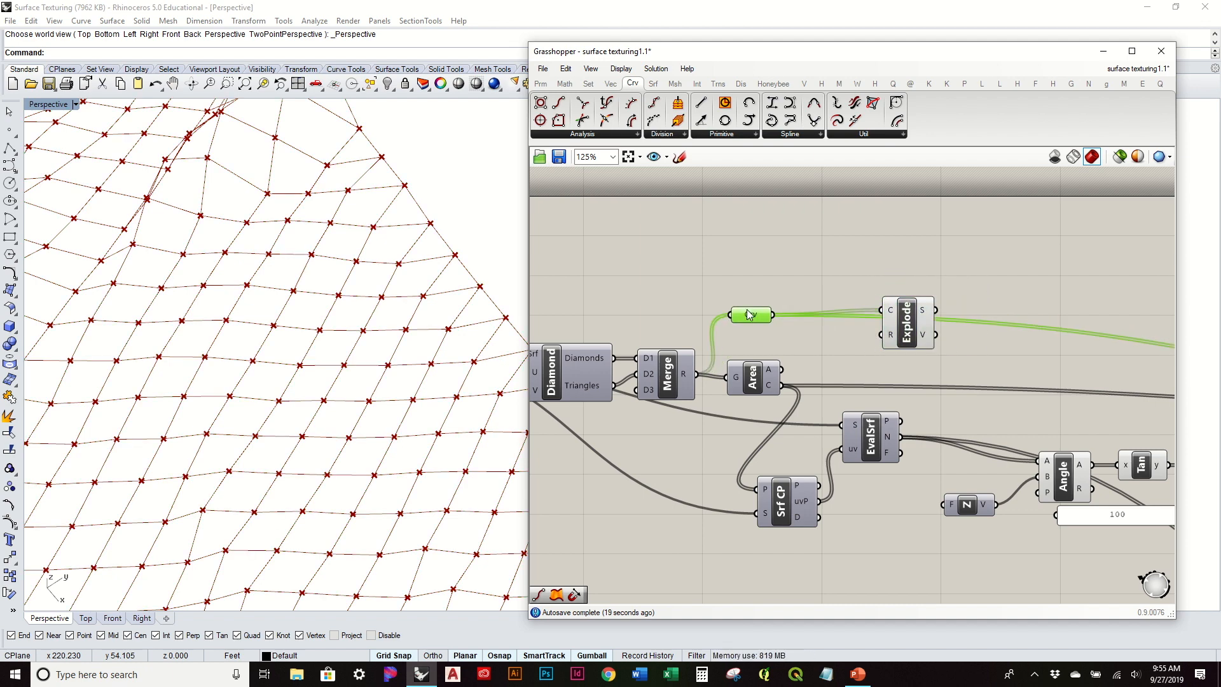
{"action": "left_click_drag", "start_coordinate": [908, 328], "coordinate": [861, 325]}
- Flatten the Segments output of Explode and align the component with the Curve parameter
{"action": "mouse_move", "coordinate": [880, 311]}
{"action": "right_click_drag", "start_coordinate": [881, 311], "coordinate": [725, 310]}
{"action": "mouse_move", "coordinate": [725, 310]}
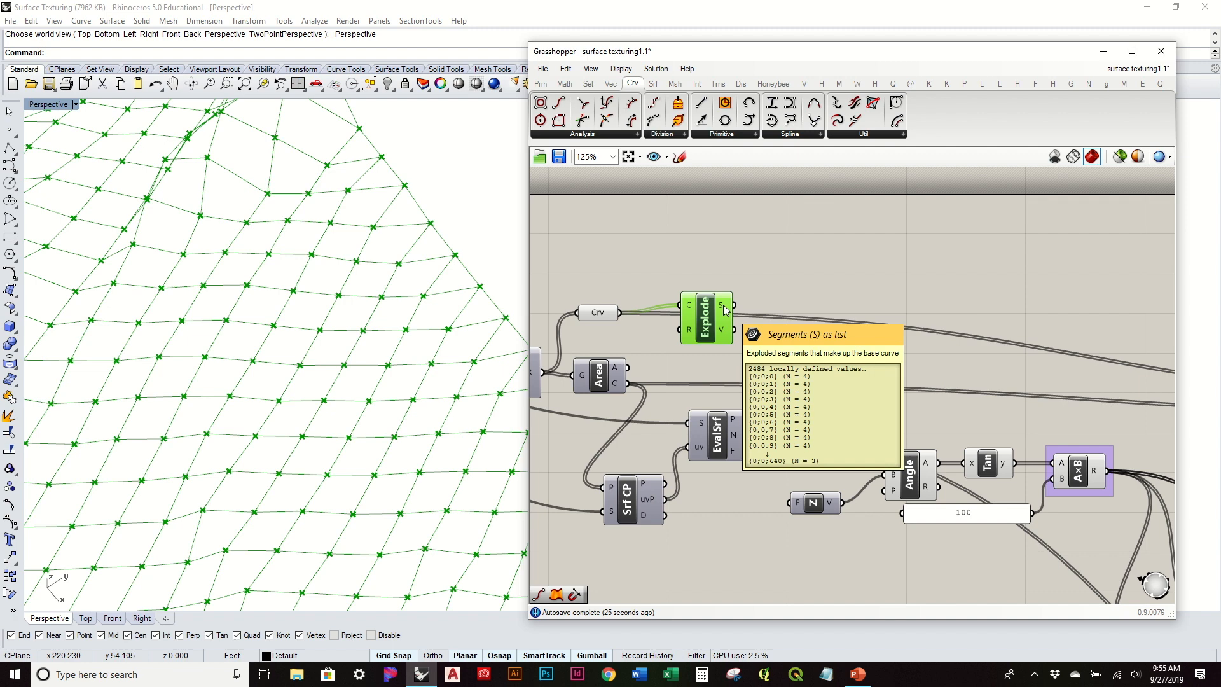
{"action": "right_click", "coordinate": [725, 310]}
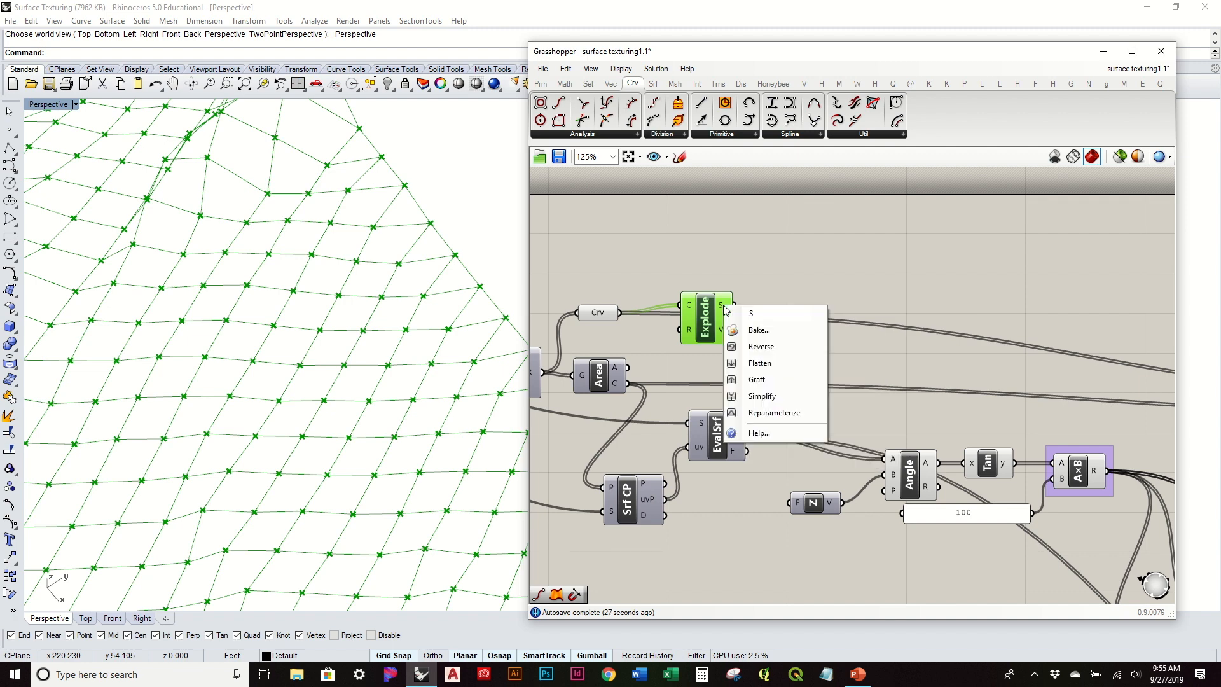
{"action": "left_click", "coordinate": [764, 360]}
{"action": "mouse_move", "coordinate": [727, 310]}
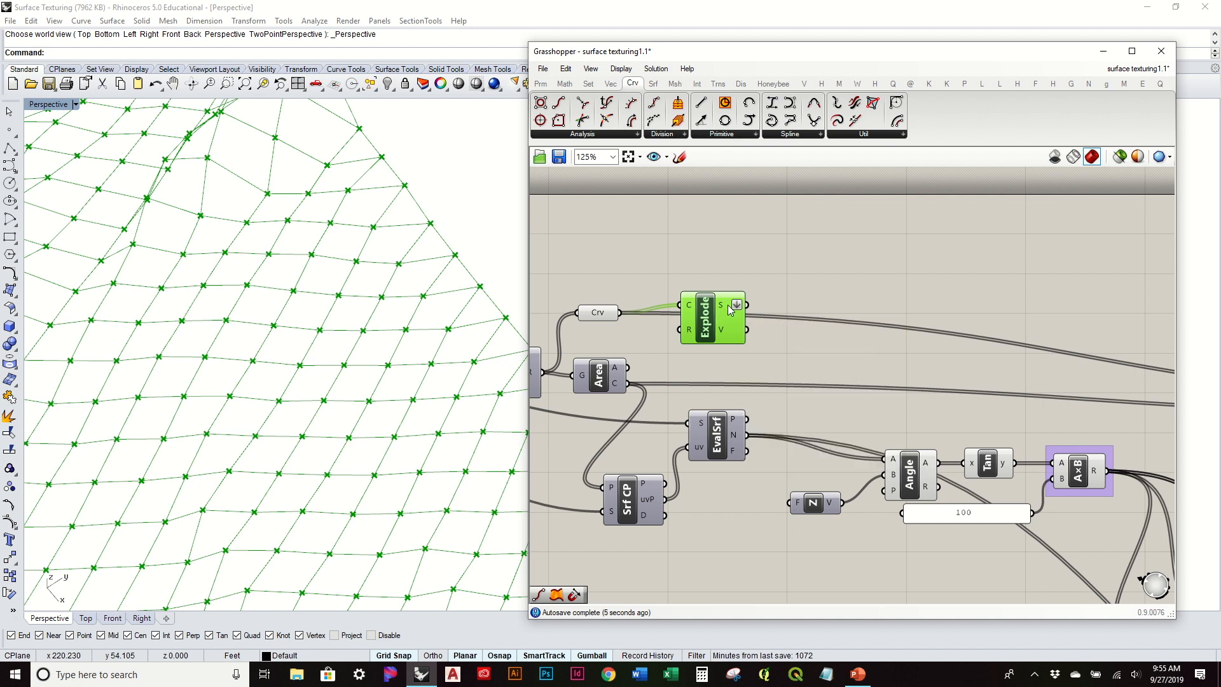
{"action": "left_click_drag", "start_coordinate": [722, 312], "coordinate": [715, 320]}
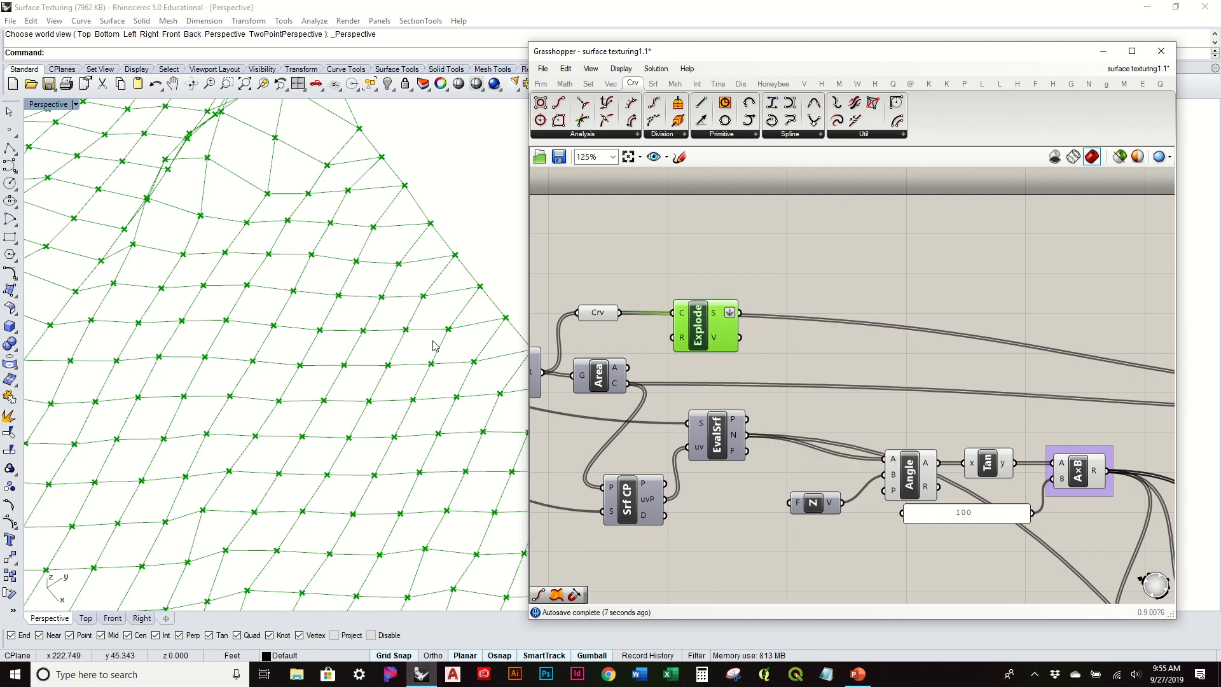
- Examine the flattened Segments output of Explode and the whole panelled surface in the viewport
{"action": "scroll", "coordinate": [432, 341], "scroll_direction": "down", "scroll_amount": 9}
{"action": "right_click_drag", "start_coordinate": [825, 356], "coordinate": [849, 379]}
{"action": "scroll", "coordinate": [1013, 349], "scroll_direction": "down", "scroll_amount": 2}
{"action": "scroll", "coordinate": [633, 356], "scroll_direction": "up", "scroll_amount": 2}
{"action": "scroll", "coordinate": [933, 350], "scroll_direction": "up", "scroll_amount": 4}
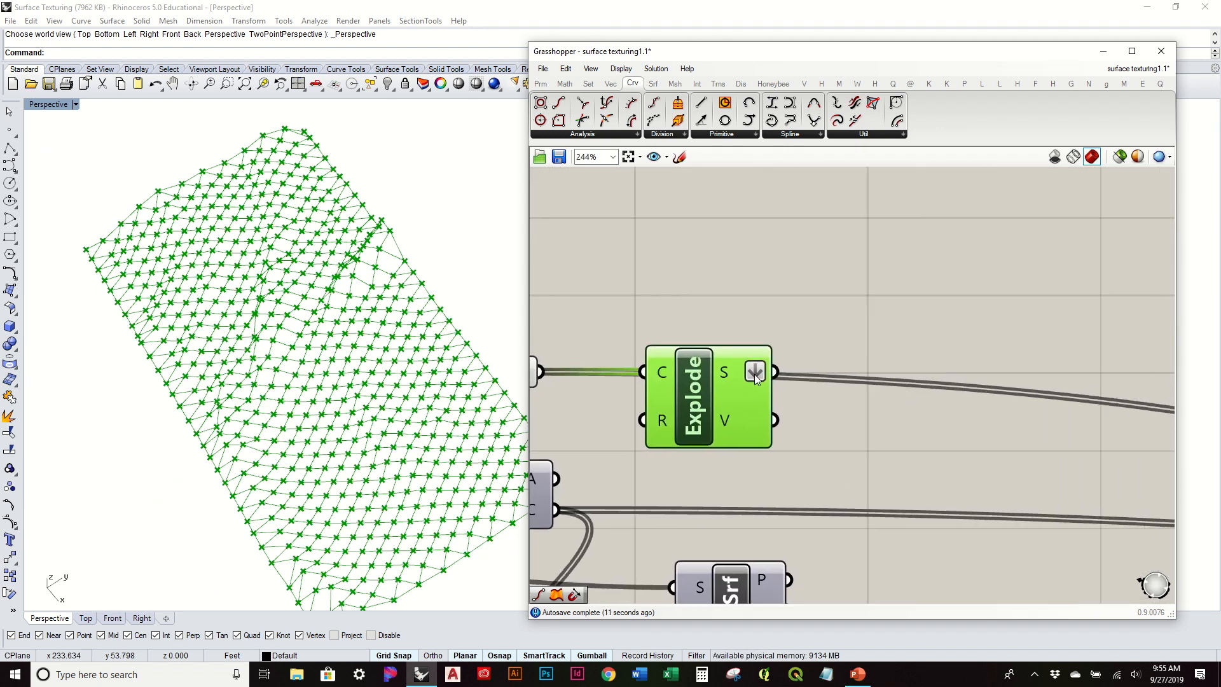
{"action": "mouse_move", "coordinate": [730, 378]}
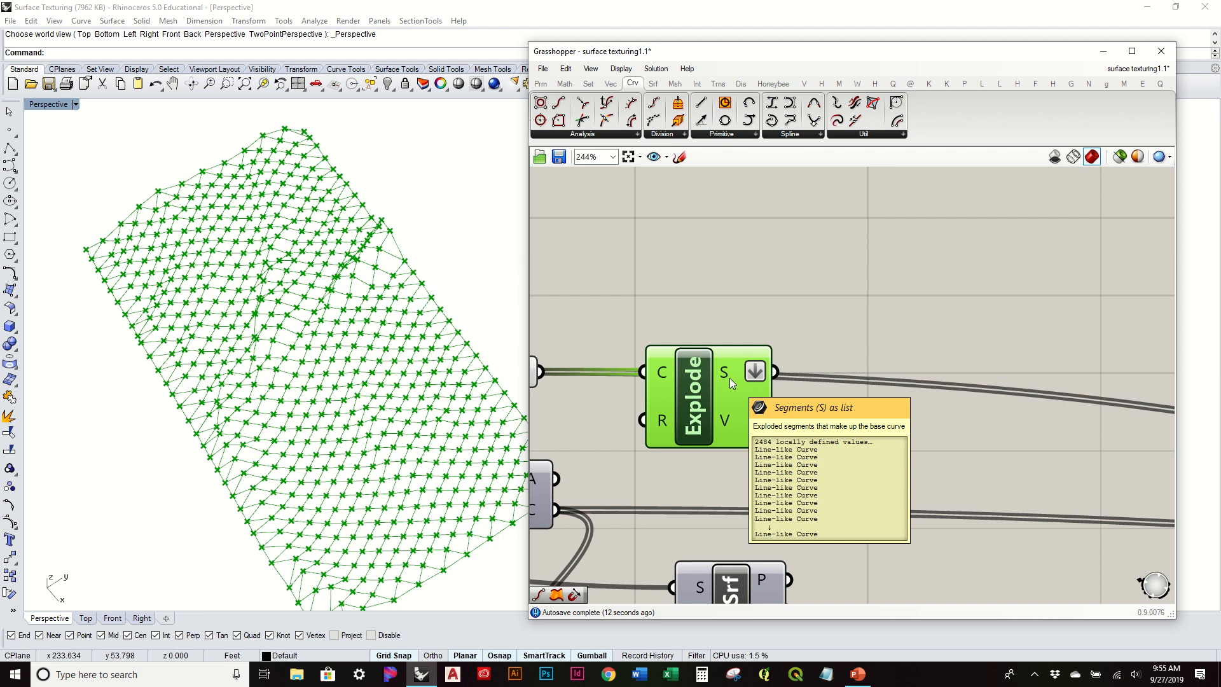
{"action": "left_click", "coordinate": [783, 286]}
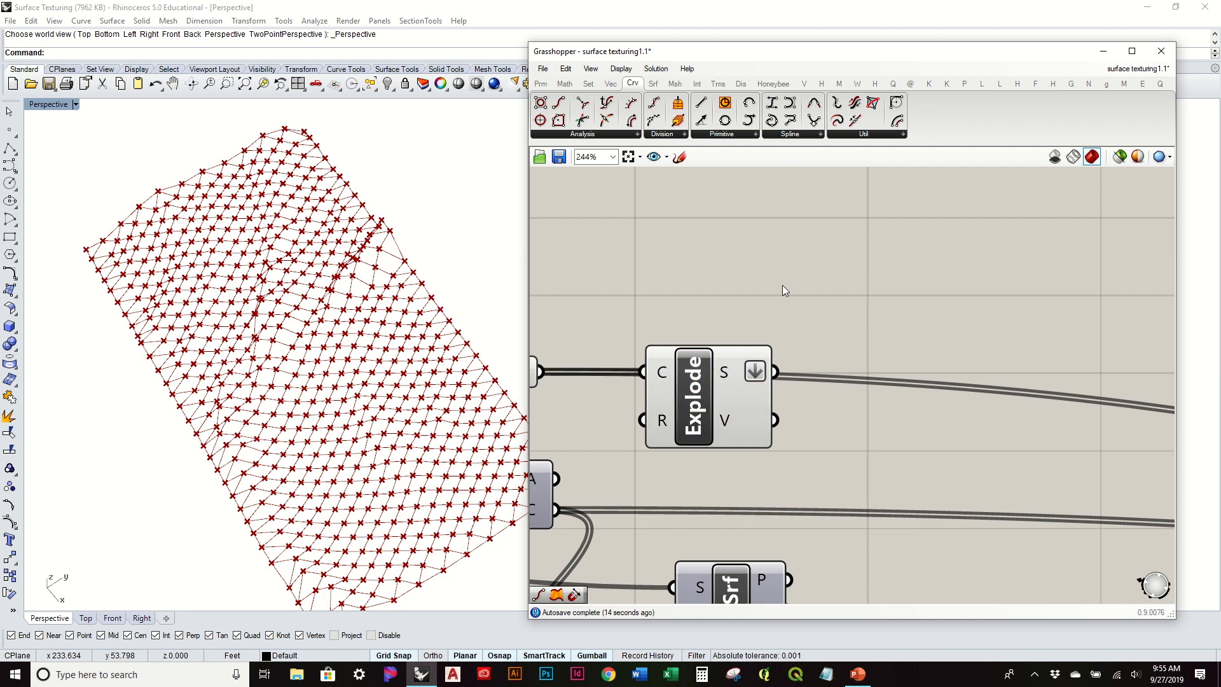
- Move the Explode component slightly above the Curve parameter's row and check its Segments output
{"action": "scroll", "coordinate": [782, 285], "scroll_direction": "down", "scroll_amount": 2}
{"action": "scroll", "coordinate": [789, 331], "scroll_direction": "down", "scroll_amount": 2}
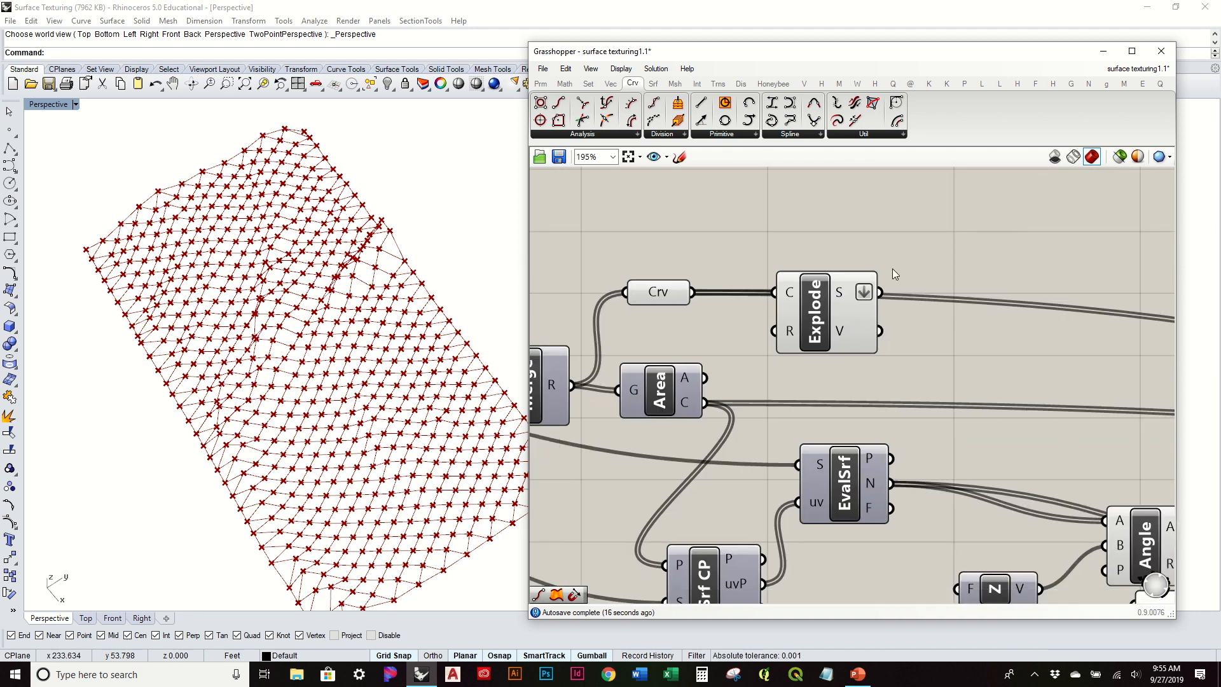
{"action": "scroll", "coordinate": [749, 403], "scroll_direction": "down", "scroll_amount": 2}
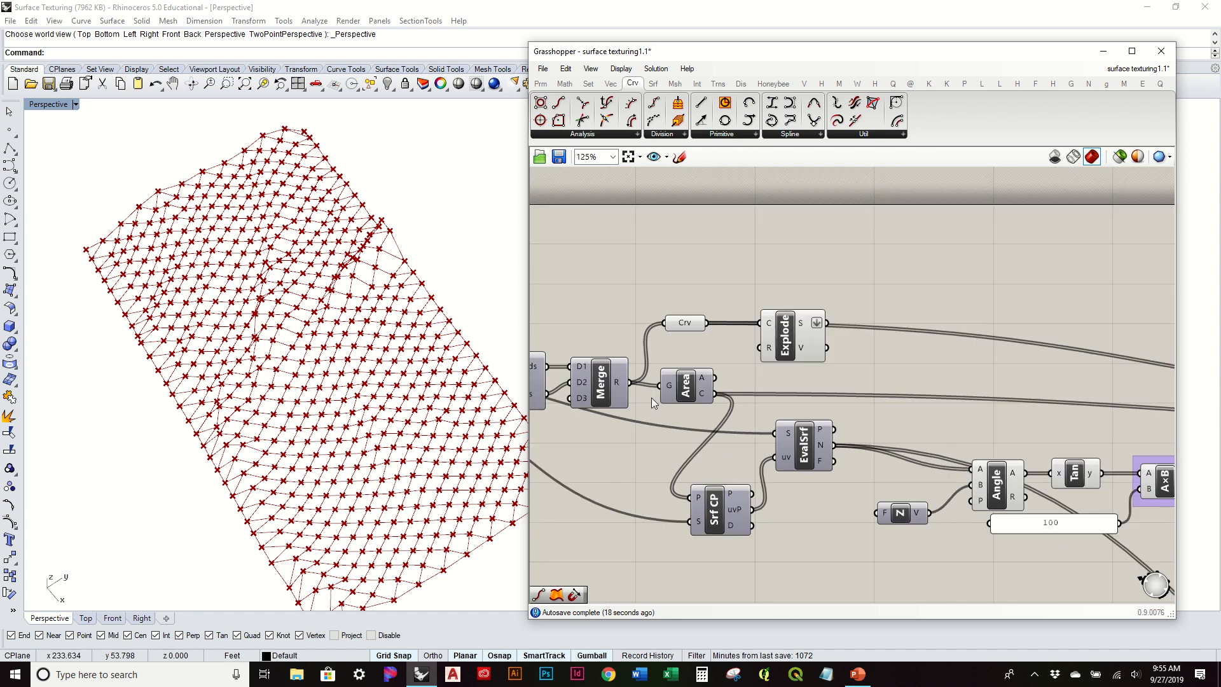
{"action": "left_click_drag", "start_coordinate": [791, 351], "coordinate": [798, 334]}
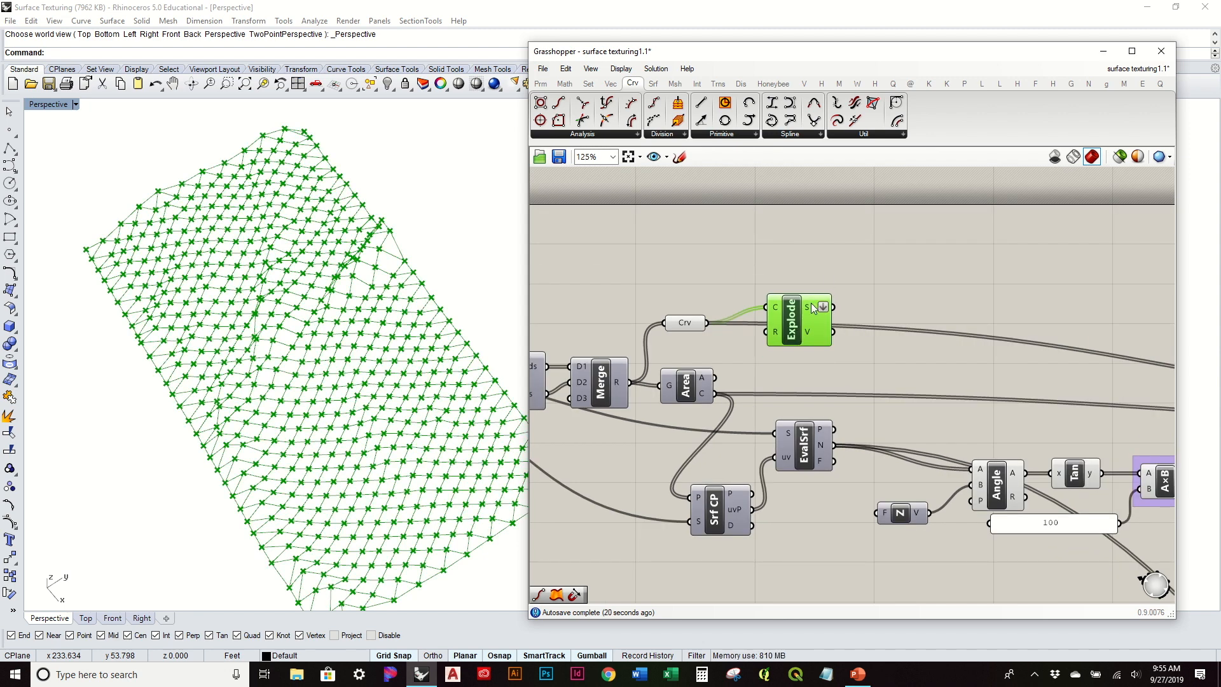
{"action": "mouse_move", "coordinate": [814, 309]}
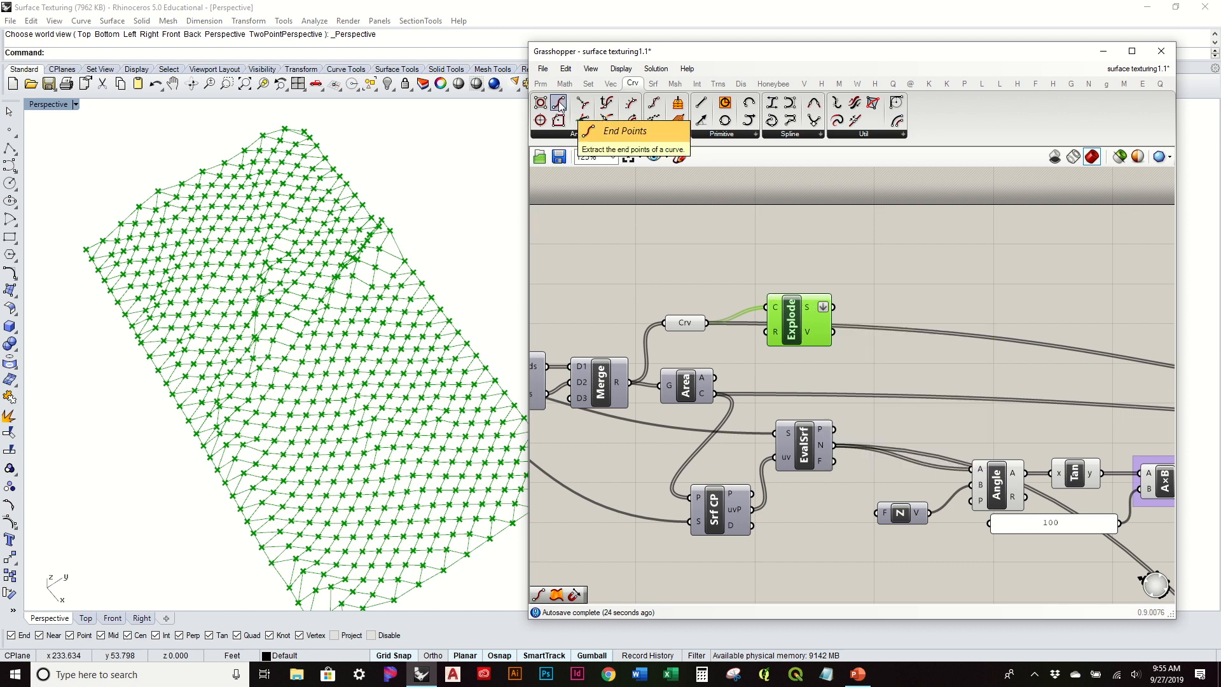
- Add an End Points component fed by Explode's Segments, place it beside Explode, and inspect the segment endpoints in the viewport
{"action": "left_click_drag", "start_coordinate": [559, 105], "coordinate": [990, 299]}
{"action": "left_click_drag", "start_coordinate": [916, 302], "coordinate": [911, 302]}
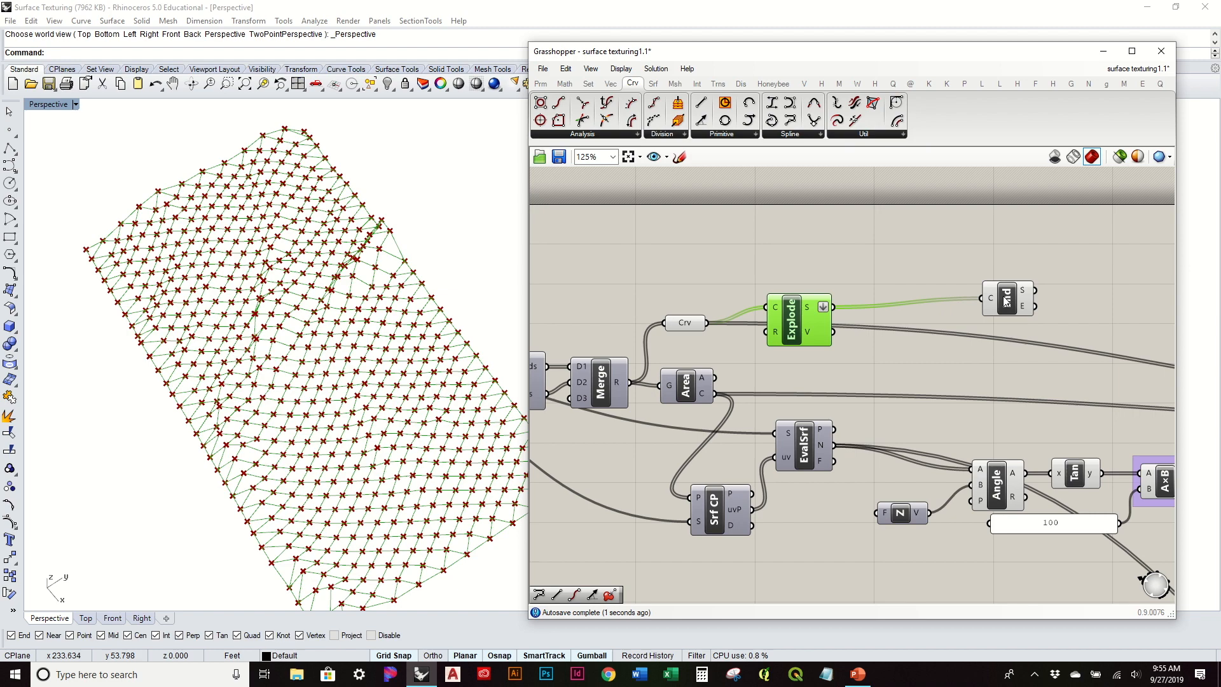
{"action": "left_click_drag", "start_coordinate": [1018, 303], "coordinate": [936, 310]}
{"action": "right_click_drag", "start_coordinate": [413, 417], "coordinate": [395, 346]}
{"action": "scroll", "coordinate": [395, 345], "scroll_direction": "up", "scroll_amount": 8}
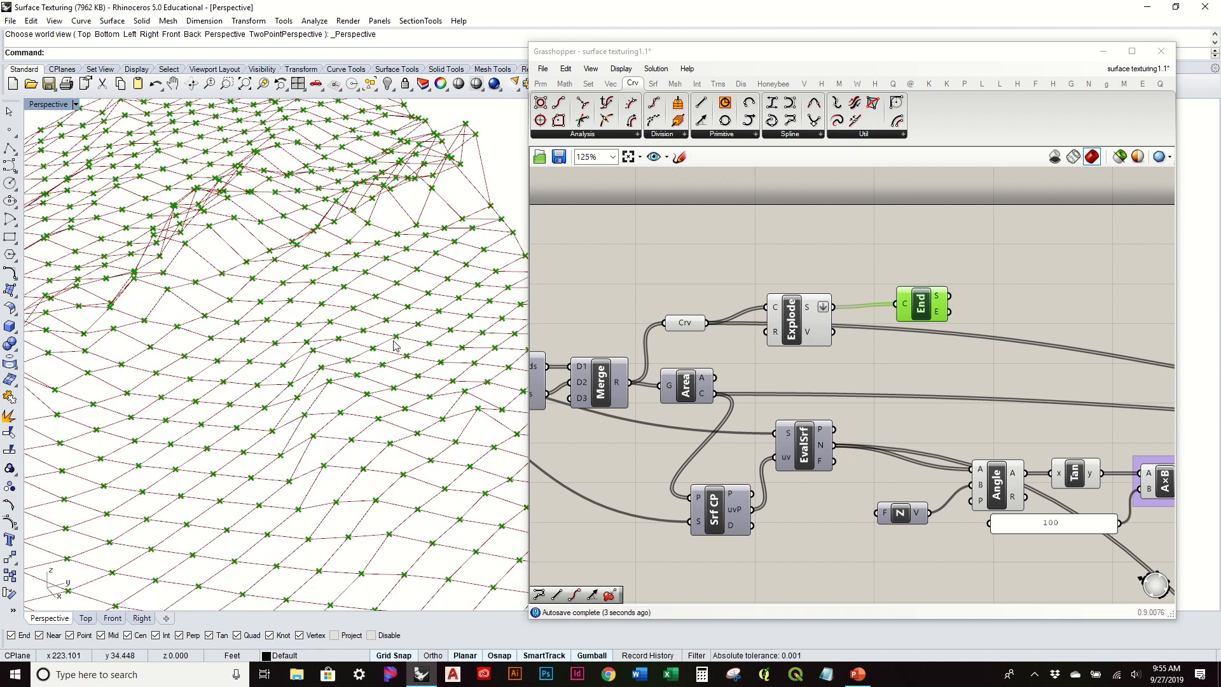
{"action": "right_click_drag", "start_coordinate": [409, 293], "coordinate": [420, 304]}
- Turn off the preview of the Explode and End Points components and align End Points with Explode's Segments output
{"action": "left_click", "coordinate": [790, 332]}
{"action": "right_click", "coordinate": [790, 332]}
{"action": "left_click", "coordinate": [822, 360]}
{"action": "left_click_drag", "start_coordinate": [910, 304], "coordinate": [870, 332]}
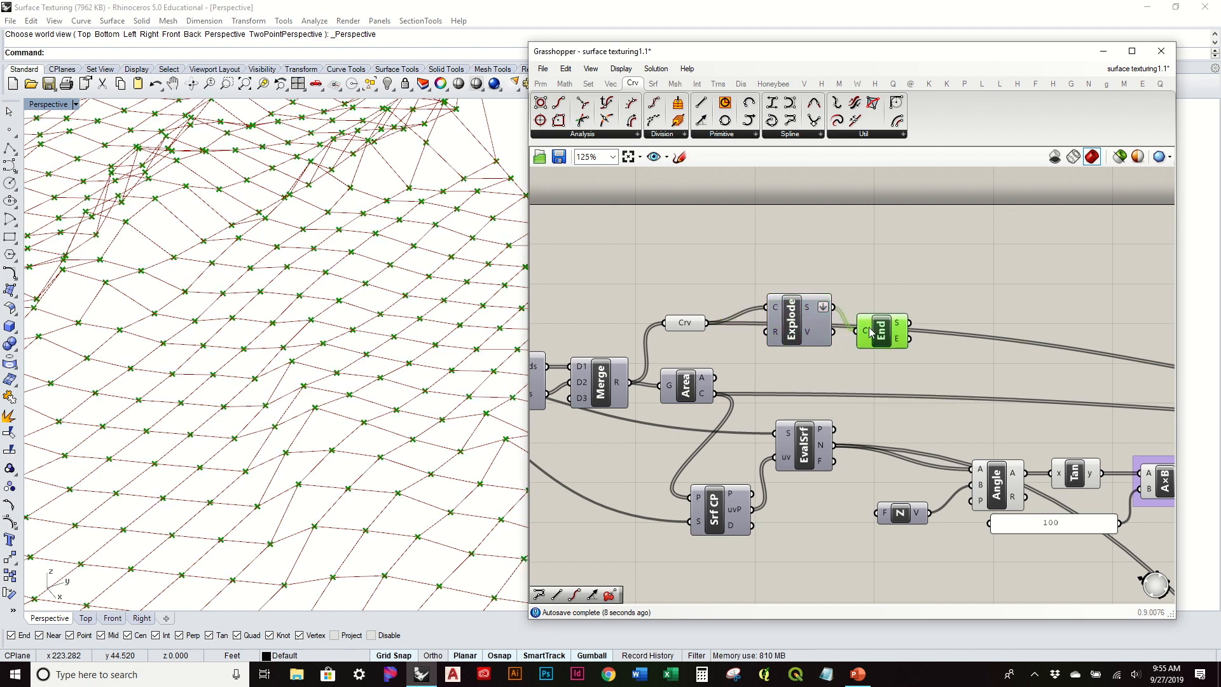
{"action": "right_click", "coordinate": [872, 331]}
{"action": "right_click", "coordinate": [880, 320]}
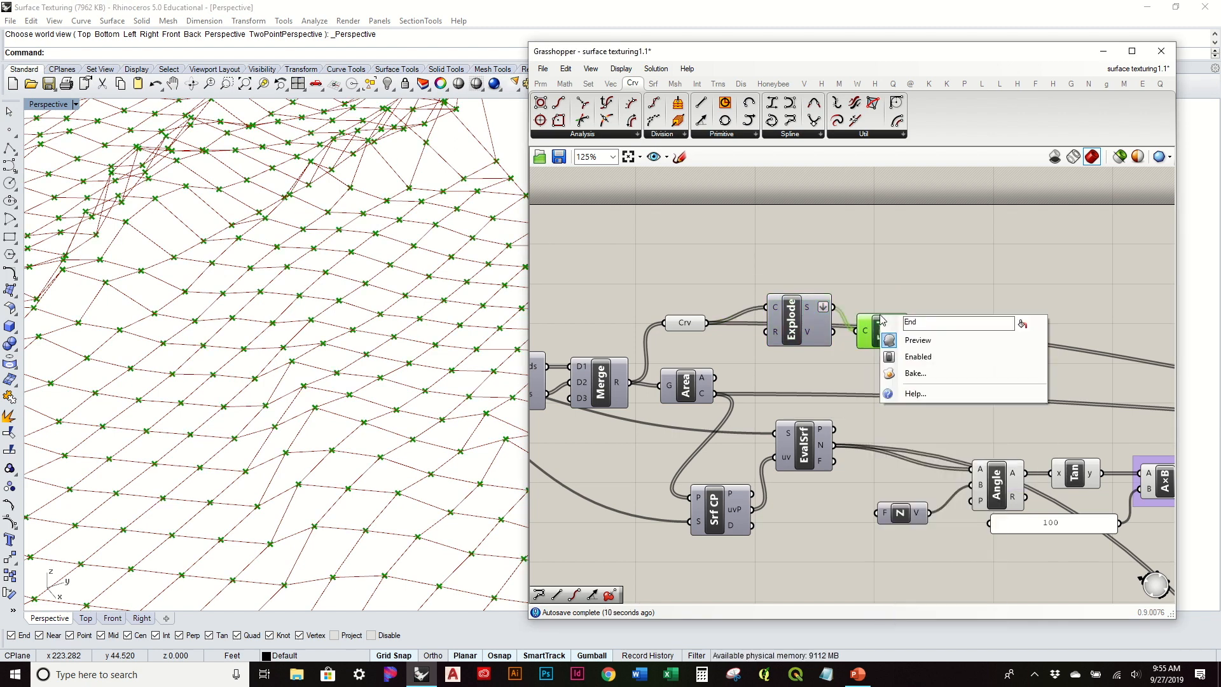
{"action": "left_click", "coordinate": [918, 340]}
{"action": "left_click_drag", "start_coordinate": [876, 339], "coordinate": [873, 316]}
- Delete the lower remapping branch with its Graph Mapper, plus the Graph Mapper feeding the Scale factor
{"action": "scroll", "coordinate": [873, 316], "scroll_direction": "down", "scroll_amount": 2}
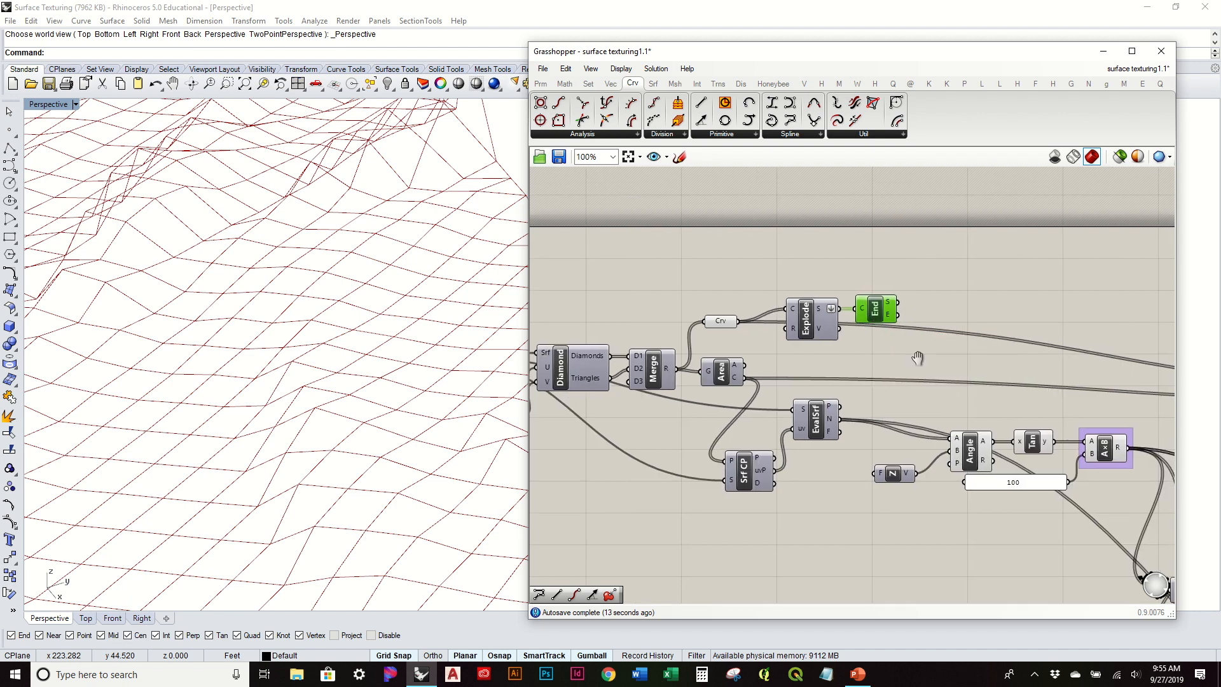
{"action": "scroll", "coordinate": [757, 342], "scroll_direction": "down", "scroll_amount": 2}
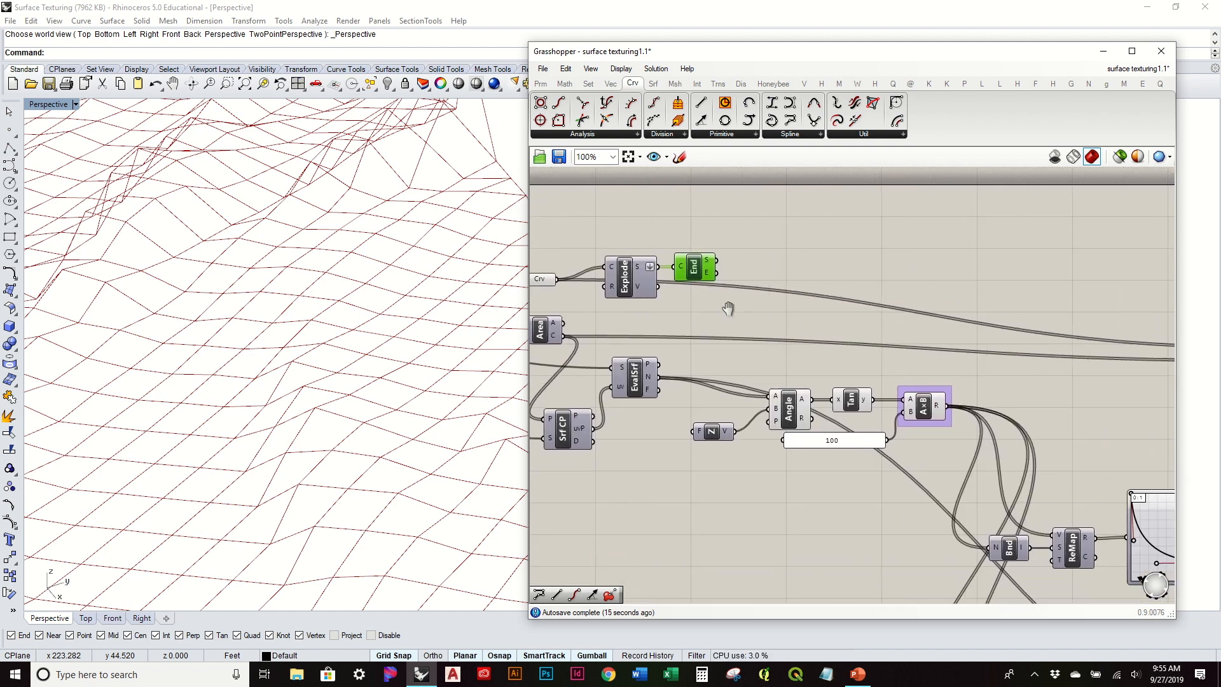
{"action": "scroll", "coordinate": [730, 314], "scroll_direction": "down", "scroll_amount": 2}
{"action": "right_click_drag", "start_coordinate": [865, 403], "coordinate": [863, 353]}
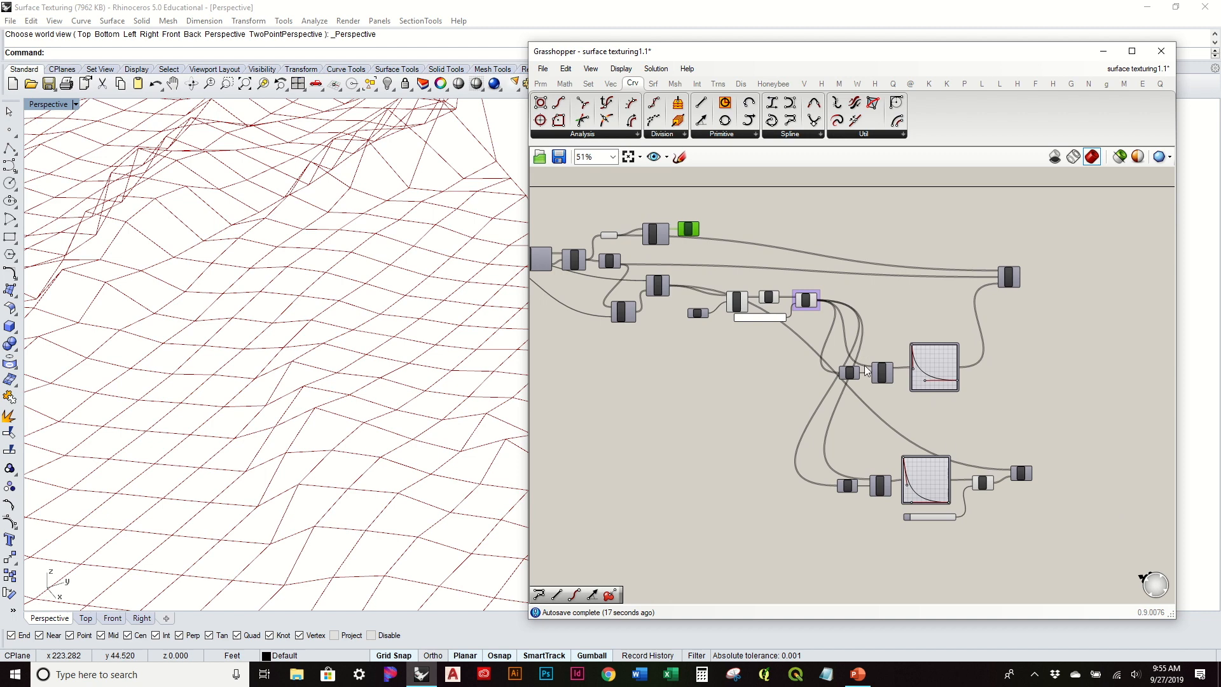
{"action": "scroll", "coordinate": [974, 460], "scroll_direction": "up", "scroll_amount": 3}
{"action": "scroll", "coordinate": [861, 440], "scroll_direction": "down", "scroll_amount": 2}
{"action": "left_click_drag", "start_coordinate": [1046, 553], "coordinate": [639, 383]}
{"action": "key", "text": "Delete"}
{"action": "right_click_drag", "start_coordinate": [666, 267], "coordinate": [725, 375]}
{"action": "scroll", "coordinate": [898, 414], "scroll_direction": "up", "scroll_amount": 2}
{"action": "left_click", "coordinate": [984, 447]}
{"action": "key", "text": "Delete"}
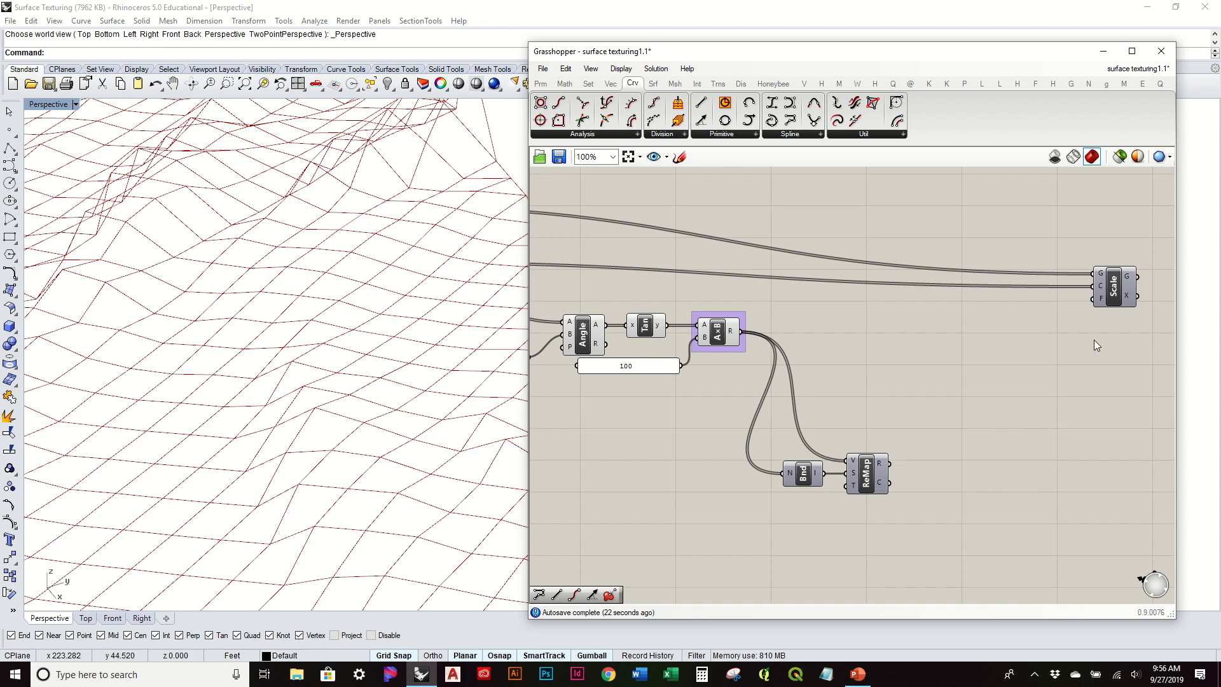
- Move Scale further right and shift the chain from Surface Closest Point to ReMap right to free canvas space
{"action": "left_click_drag", "start_coordinate": [1118, 302], "coordinate": [1163, 289]}
{"action": "right_click_drag", "start_coordinate": [960, 301], "coordinate": [1202, 370]}
{"action": "left_click", "coordinate": [868, 302]}
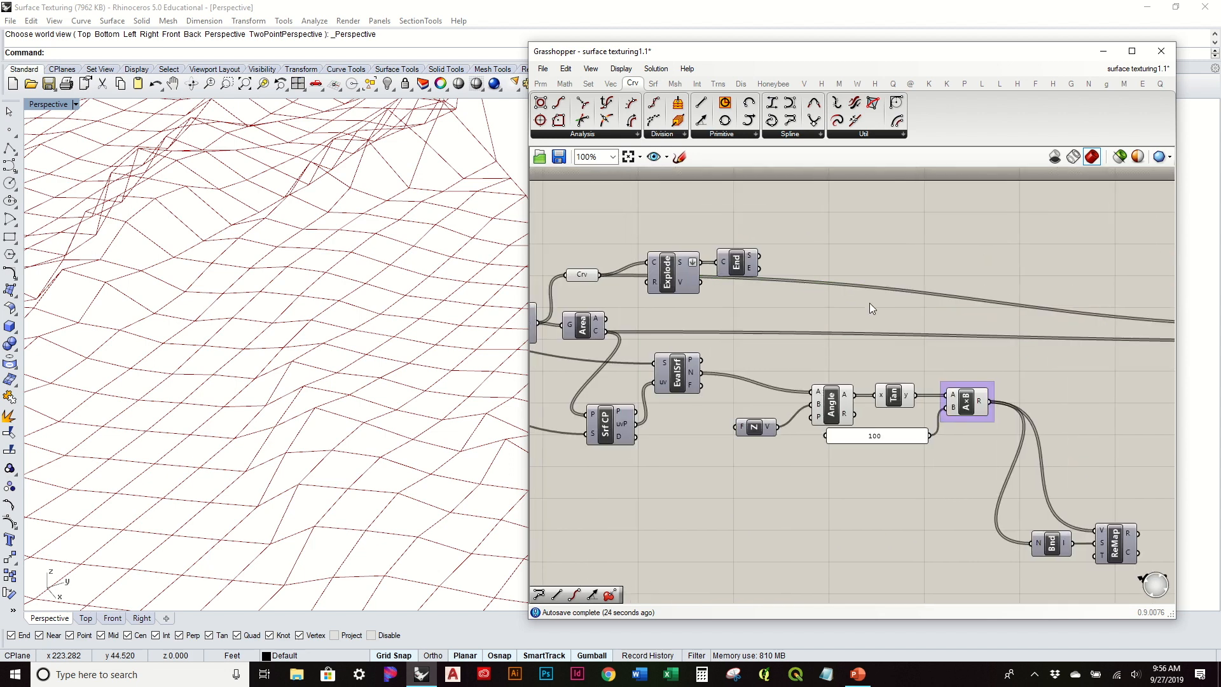
{"action": "right_click_drag", "start_coordinate": [740, 369], "coordinate": [875, 339]}
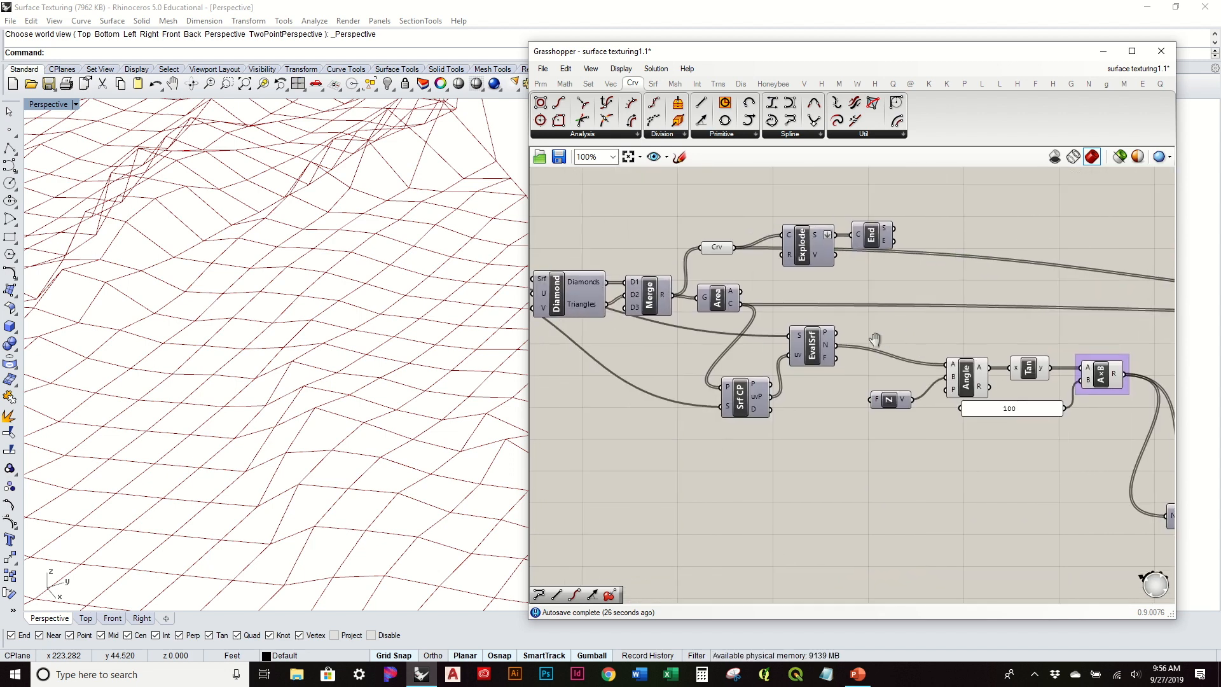
{"action": "scroll", "coordinate": [734, 369], "scroll_direction": "down", "scroll_amount": 1}
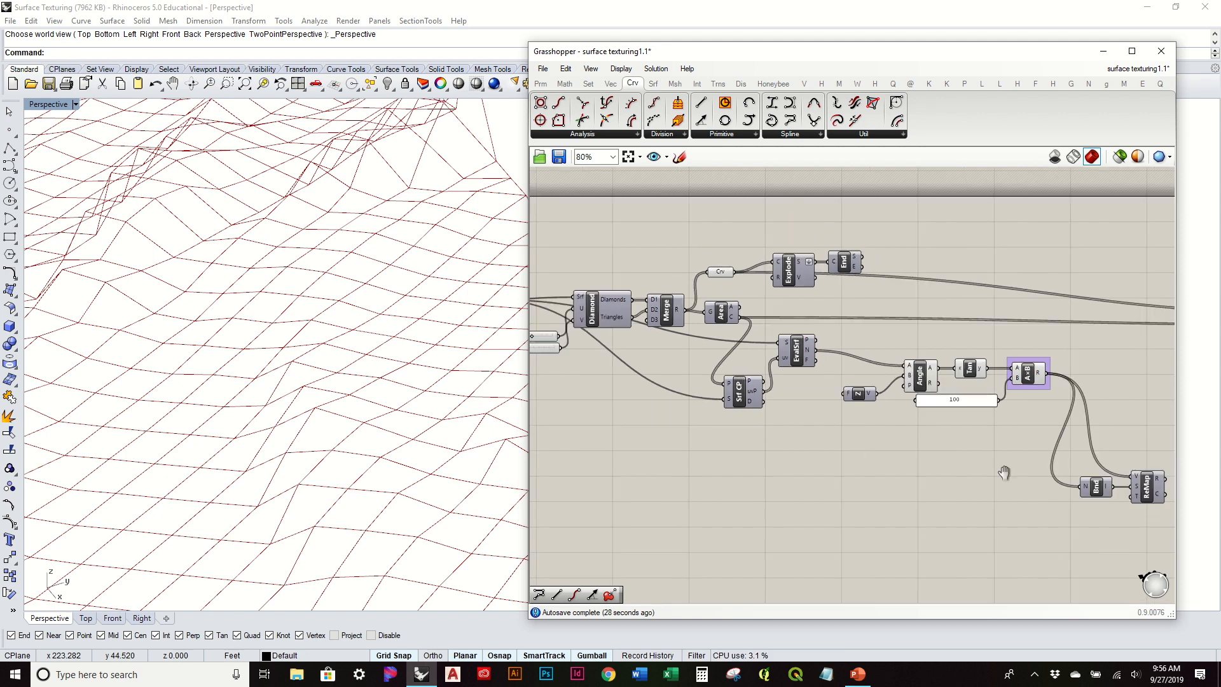
{"action": "right_click_drag", "start_coordinate": [1003, 471], "coordinate": [946, 461]}
{"action": "left_click_drag", "start_coordinate": [1089, 528], "coordinate": [688, 327]}
{"action": "left_click_drag", "start_coordinate": [684, 381], "coordinate": [797, 380]}
{"action": "left_click", "coordinate": [716, 309]}
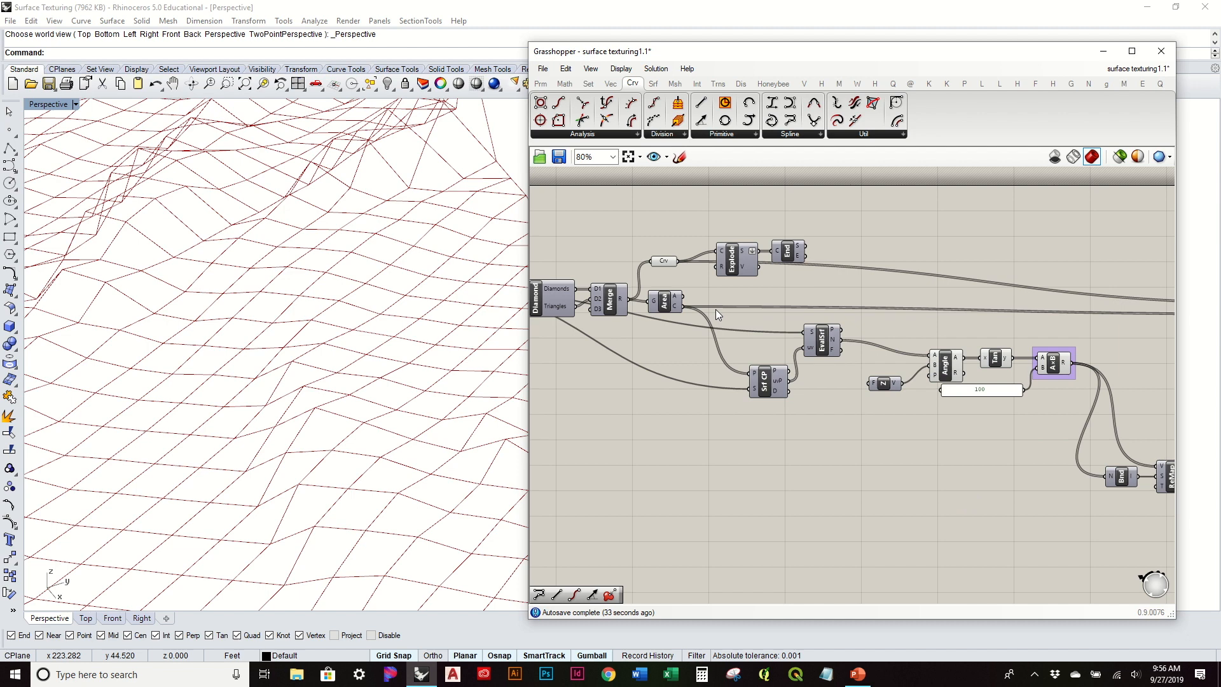
- Move the Surface Closest Point to ReMap chain lower on the canvas and bring Bounds and ReMap closer to the multiplication
{"action": "right_click_drag", "start_coordinate": [703, 320], "coordinate": [685, 360]}
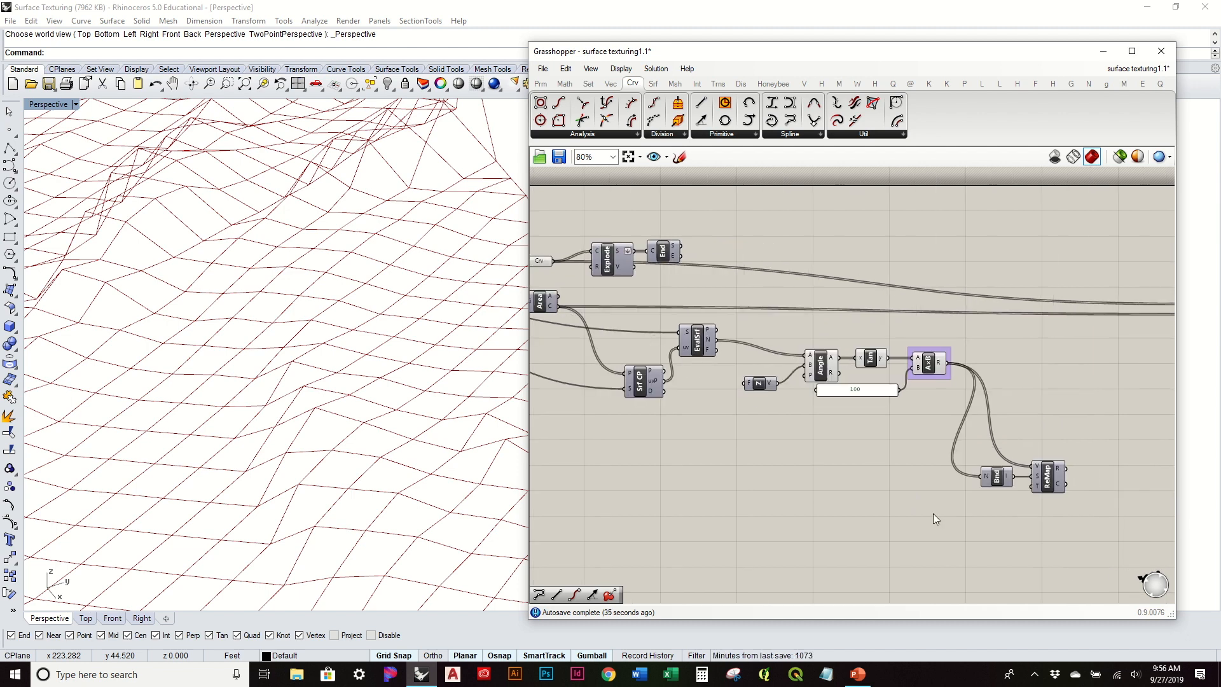
{"action": "left_click_drag", "start_coordinate": [1073, 534], "coordinate": [691, 476]}
{"action": "right_click_drag", "start_coordinate": [683, 419], "coordinate": [651, 224]}
{"action": "left_click_drag", "start_coordinate": [667, 292], "coordinate": [675, 426]}
{"action": "left_click", "coordinate": [931, 461]}
{"action": "left_click_drag", "start_coordinate": [1059, 594], "coordinate": [960, 538]}
{"action": "left_click_drag", "start_coordinate": [1018, 567], "coordinate": [1012, 503]}
{"action": "left_click", "coordinate": [959, 461]}
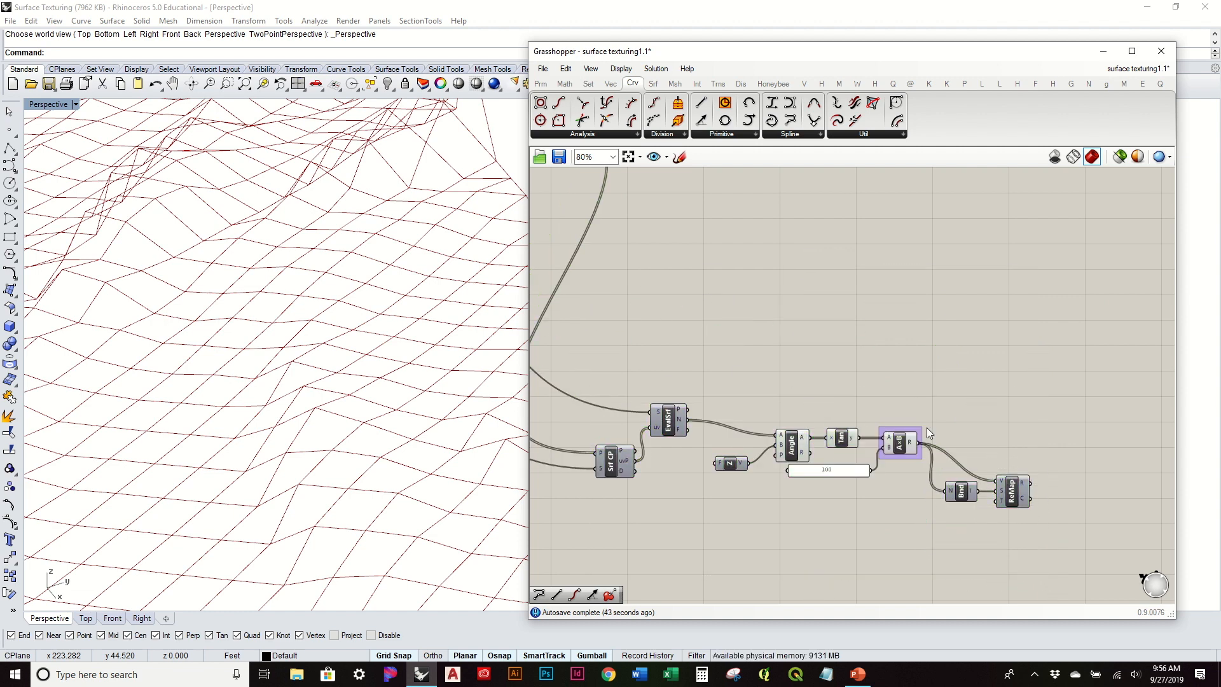
- Duplicate the whole chain from Surface Closest Point to ReMap, placing the copy above the original near End Points
{"action": "right_click_drag", "start_coordinate": [648, 447], "coordinate": [756, 445]}
{"action": "right_click_drag", "start_coordinate": [975, 488], "coordinate": [945, 504]}
{"action": "left_click_drag", "start_coordinate": [1123, 541], "coordinate": [665, 396]}
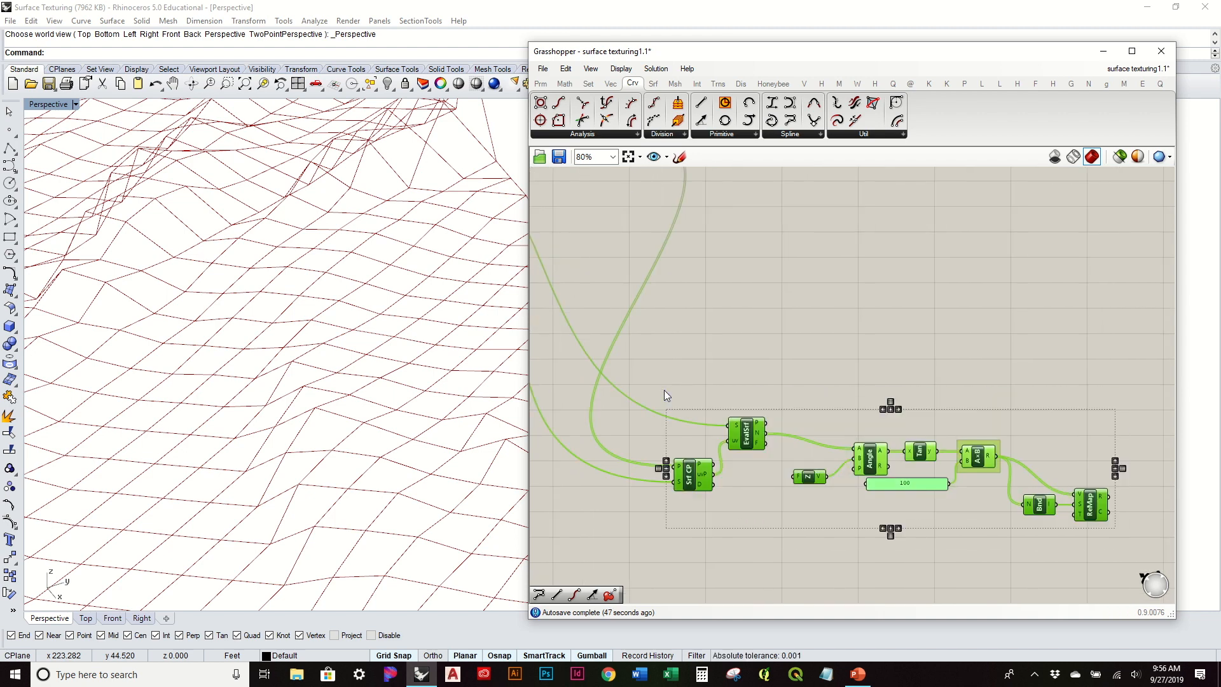
{"action": "left_click_drag", "start_coordinate": [743, 445], "coordinate": [750, 357], "text": "alt"}
{"action": "left_click", "coordinate": [730, 293]}
{"action": "scroll", "coordinate": [752, 280], "scroll_direction": "up", "scroll_amount": 3}
{"action": "scroll", "coordinate": [763, 305], "scroll_direction": "down", "scroll_amount": 3}
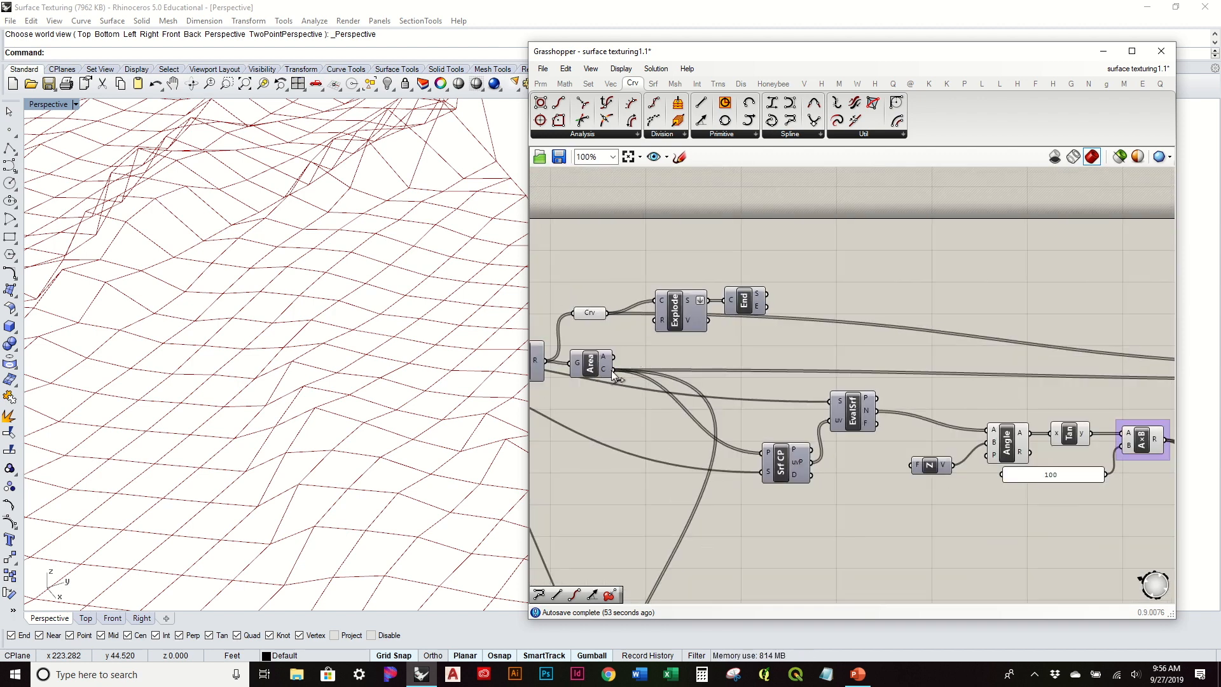
{"action": "scroll", "coordinate": [719, 361], "scroll_direction": "down", "scroll_amount": 4}
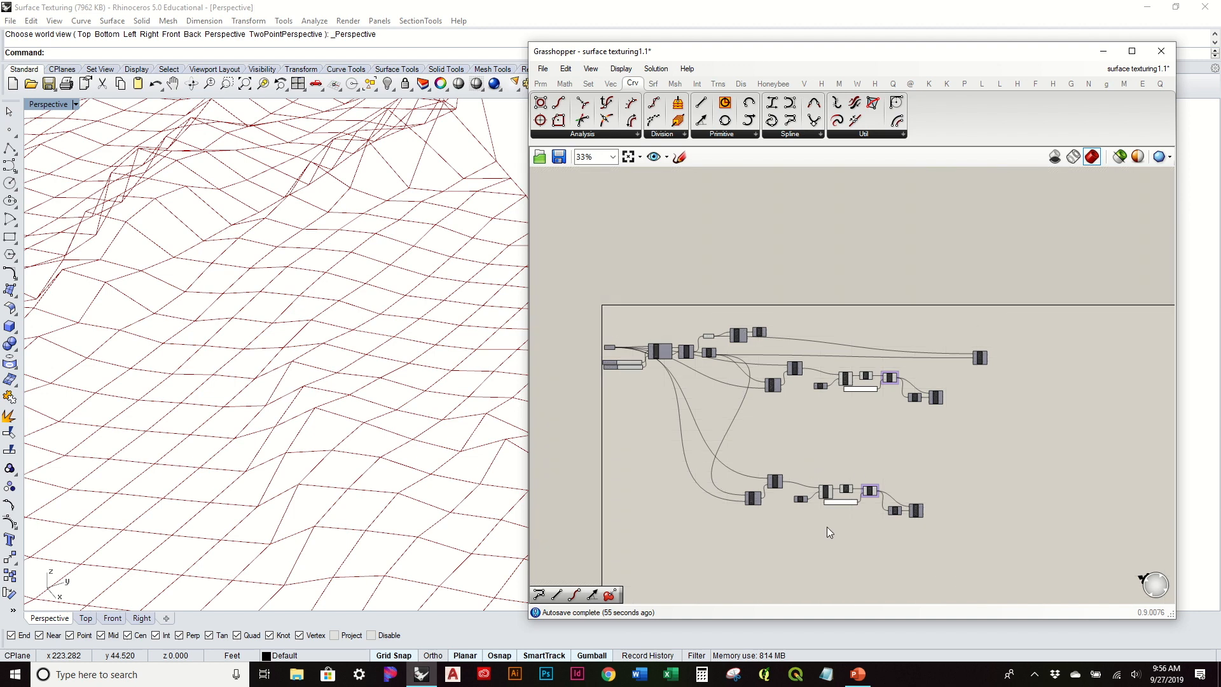
- Feed the Start output of End Points into the Point input of the upper Surface Closest Point, replacing the area centroids
{"action": "scroll", "coordinate": [723, 325], "scroll_direction": "up", "scroll_amount": 4}
{"action": "scroll", "coordinate": [860, 337], "scroll_direction": "up", "scroll_amount": 4}
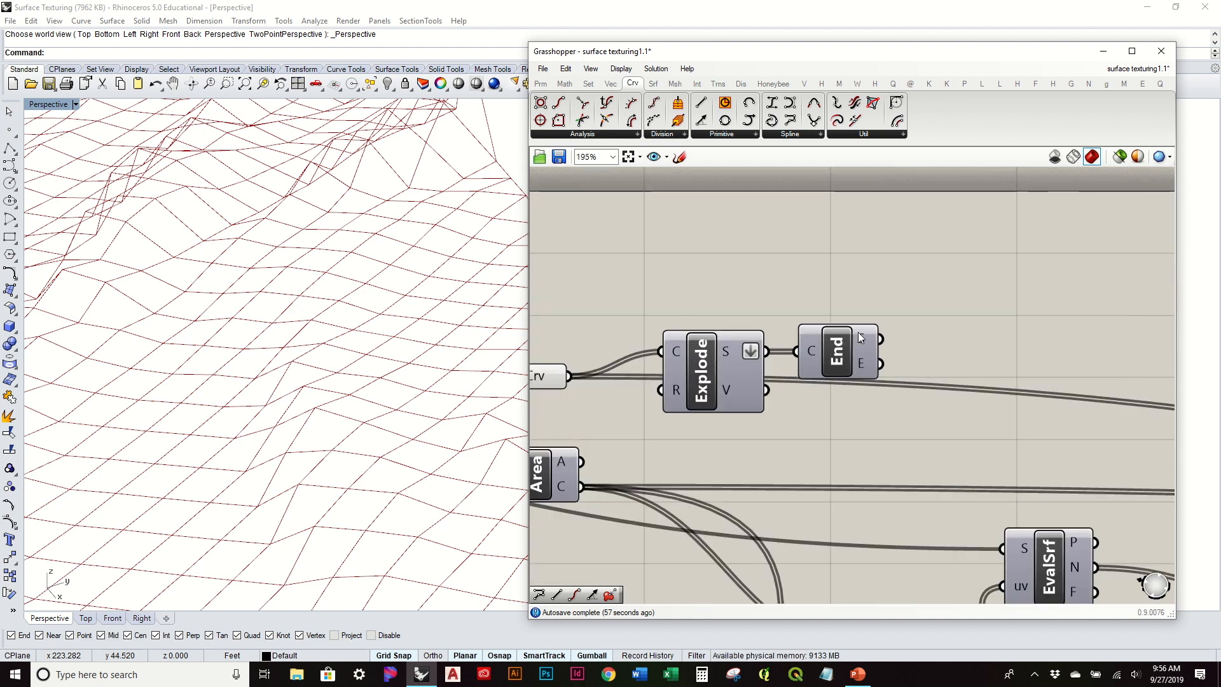
{"action": "right_click_drag", "start_coordinate": [833, 396], "coordinate": [682, 324]}
{"action": "scroll", "coordinate": [741, 360], "scroll_direction": "down", "scroll_amount": 1}
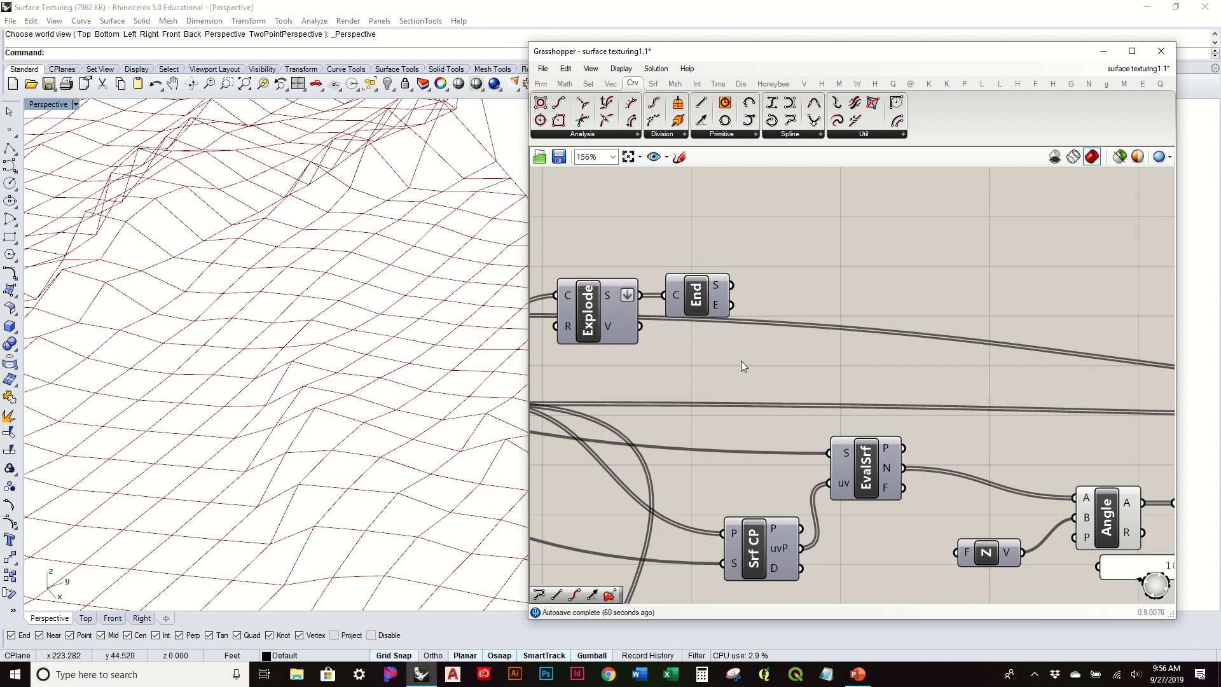
{"action": "right_click_drag", "start_coordinate": [741, 360], "coordinate": [717, 331]}
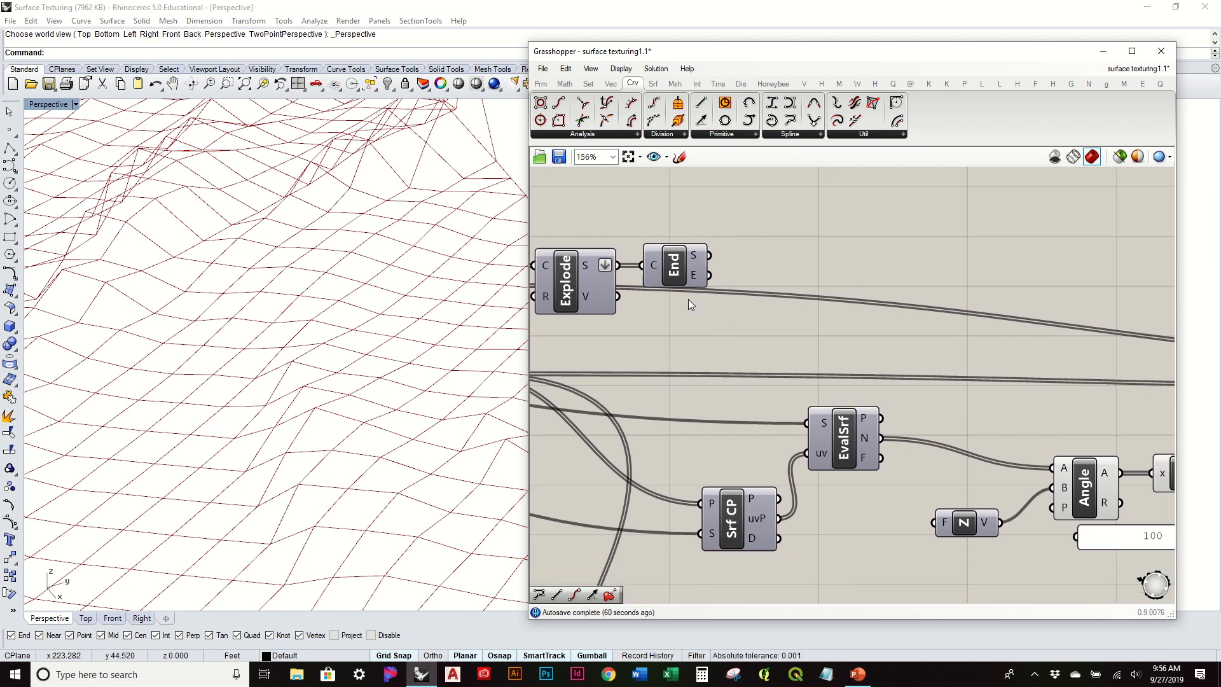
{"action": "scroll", "coordinate": [666, 338], "scroll_direction": "down", "scroll_amount": 1}
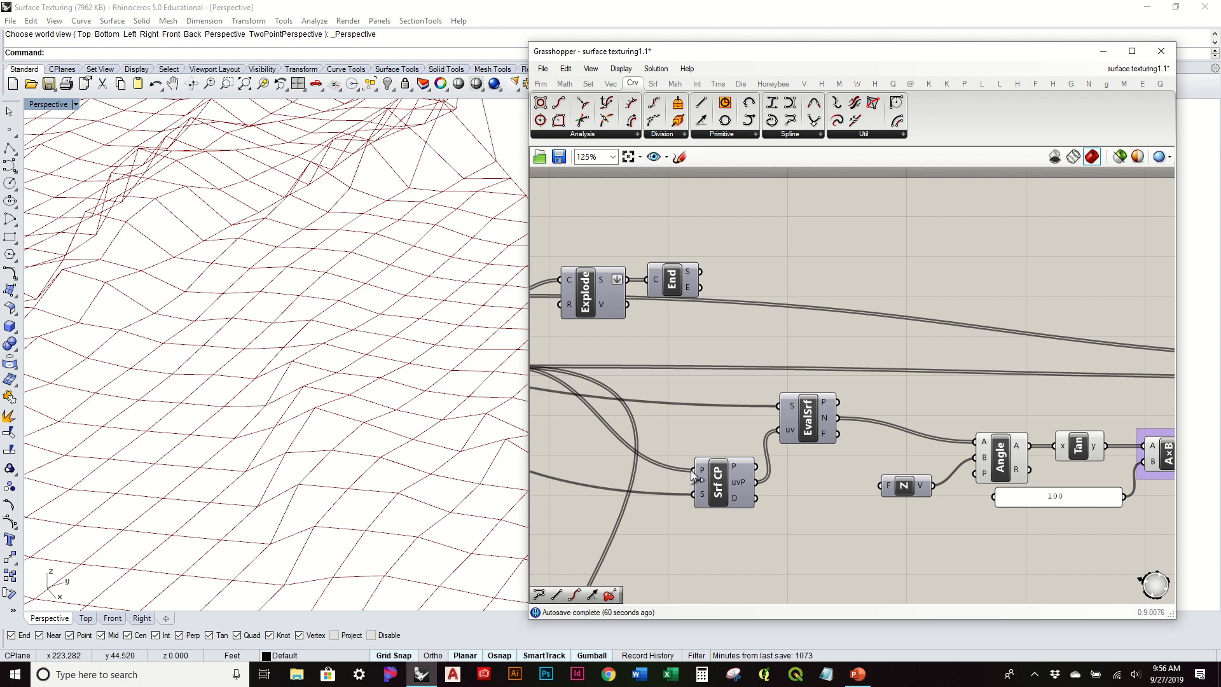
{"action": "mouse_move", "coordinate": [702, 472]}
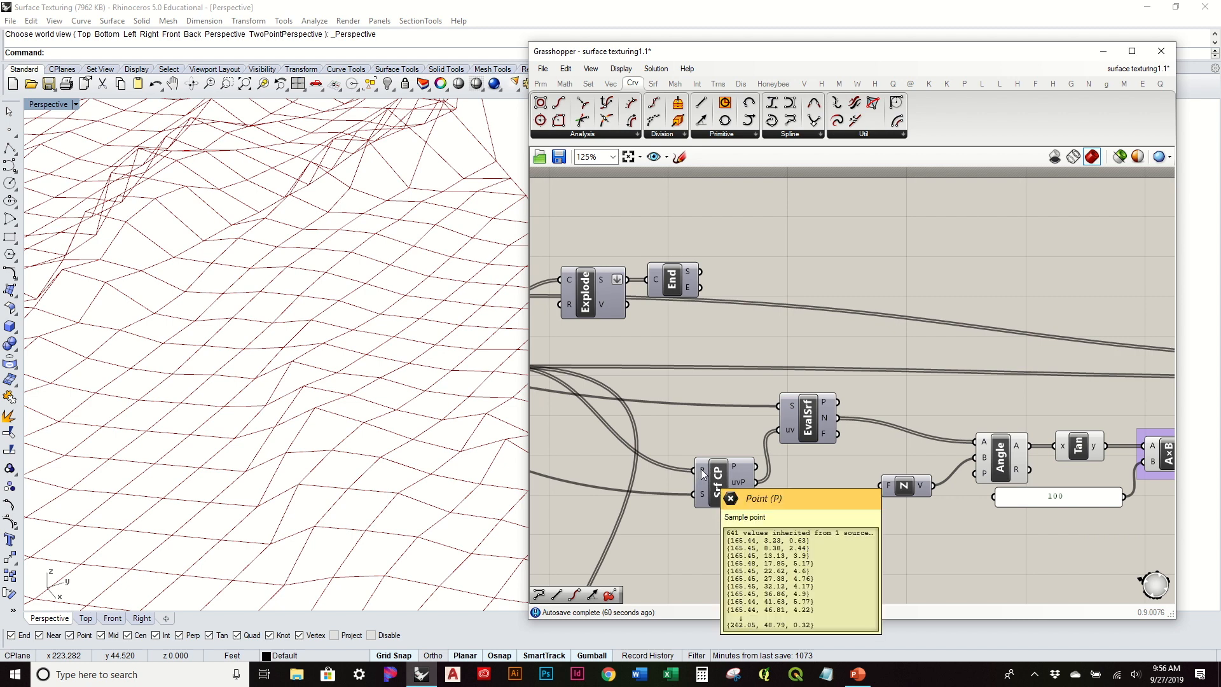
{"action": "left_click_drag", "start_coordinate": [702, 273], "coordinate": [695, 470]}
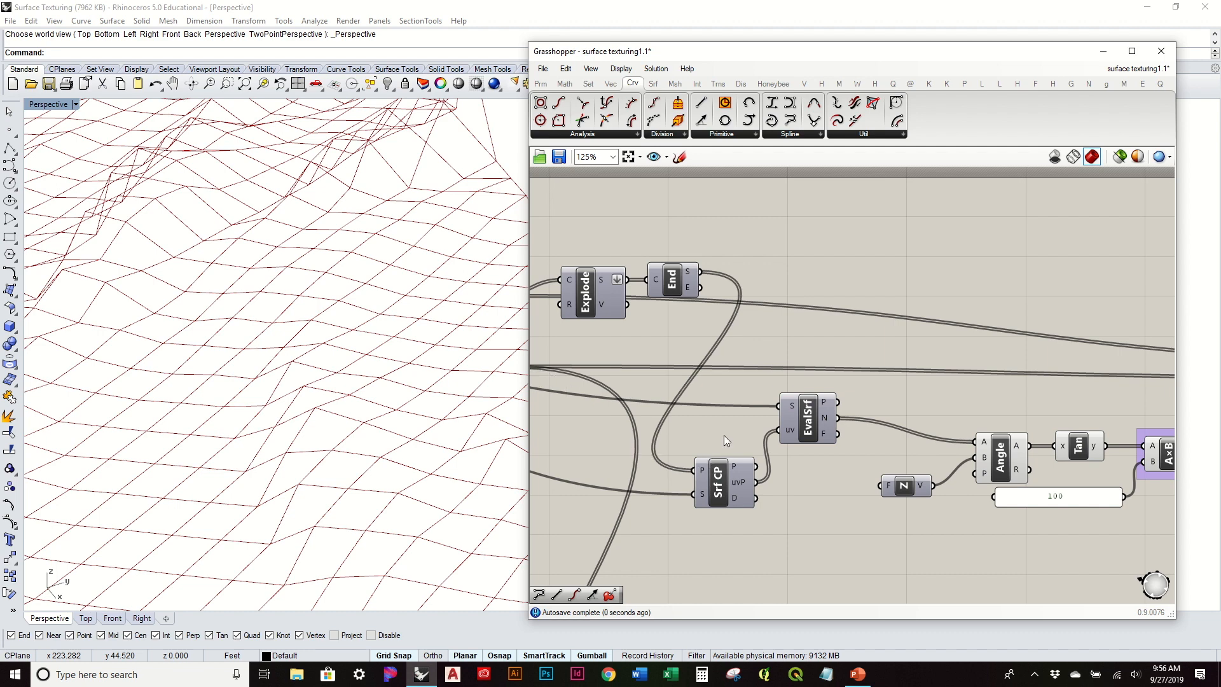
- Move the Scale component down so it lines up with the lower chain
{"action": "scroll", "coordinate": [724, 435], "scroll_direction": "down", "scroll_amount": 4}
{"action": "right_click_drag", "start_coordinate": [835, 368], "coordinate": [964, 411]}
{"action": "right_click_drag", "start_coordinate": [879, 412], "coordinate": [584, 420]}
{"action": "left_click_drag", "start_coordinate": [1113, 543], "coordinate": [765, 357]}
{"action": "left_click", "coordinate": [872, 314]}
{"action": "right_click_drag", "start_coordinate": [872, 314], "coordinate": [800, 307]}
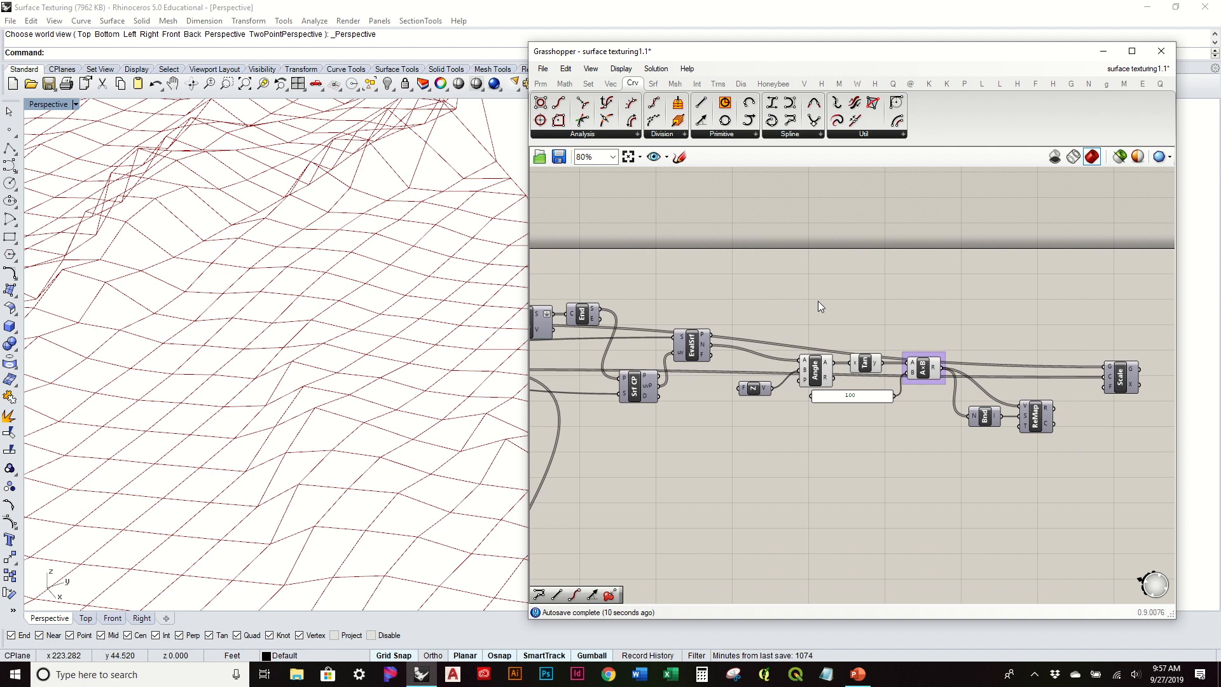
{"action": "left_click_drag", "start_coordinate": [1038, 474], "coordinate": [615, 324]}
{"action": "left_click", "coordinate": [881, 327]}
{"action": "left_click_drag", "start_coordinate": [1120, 380], "coordinate": [1050, 547]}
{"action": "left_click", "coordinate": [874, 481]}
{"action": "right_click_drag", "start_coordinate": [891, 457], "coordinate": [956, 439]}
{"action": "scroll", "coordinate": [957, 439], "scroll_direction": "down", "scroll_amount": 1}
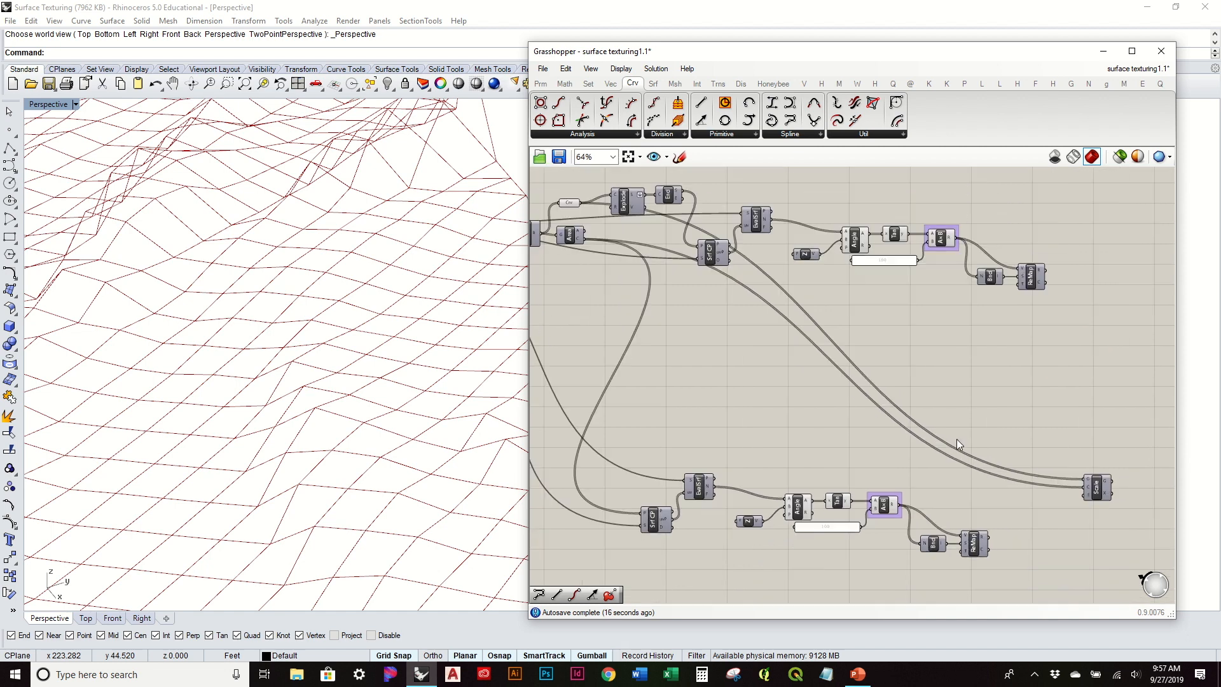
{"action": "left_click_drag", "start_coordinate": [1096, 485], "coordinate": [1095, 509]}
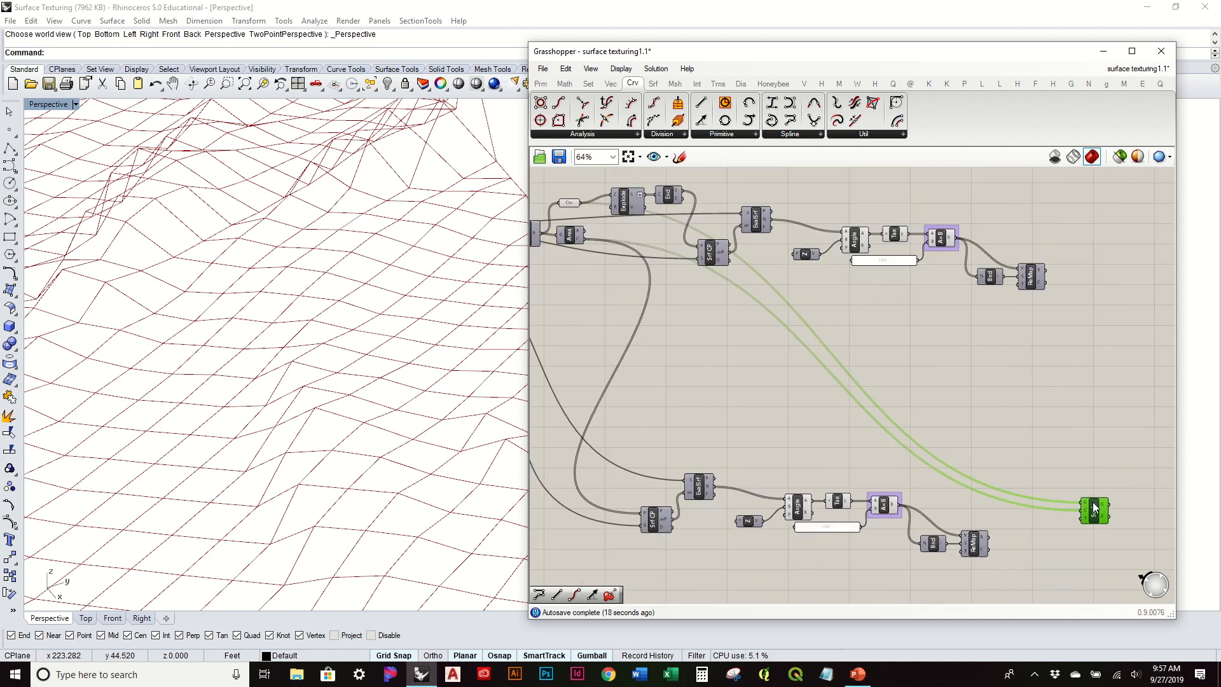
- Move the Curve parameter below the Area component
{"action": "right_click_drag", "start_coordinate": [788, 434], "coordinate": [855, 424]}
{"action": "left_click_drag", "start_coordinate": [640, 203], "coordinate": [626, 252]}
{"action": "left_click", "coordinate": [648, 315]}
{"action": "right_click_drag", "start_coordinate": [679, 301], "coordinate": [712, 284]}
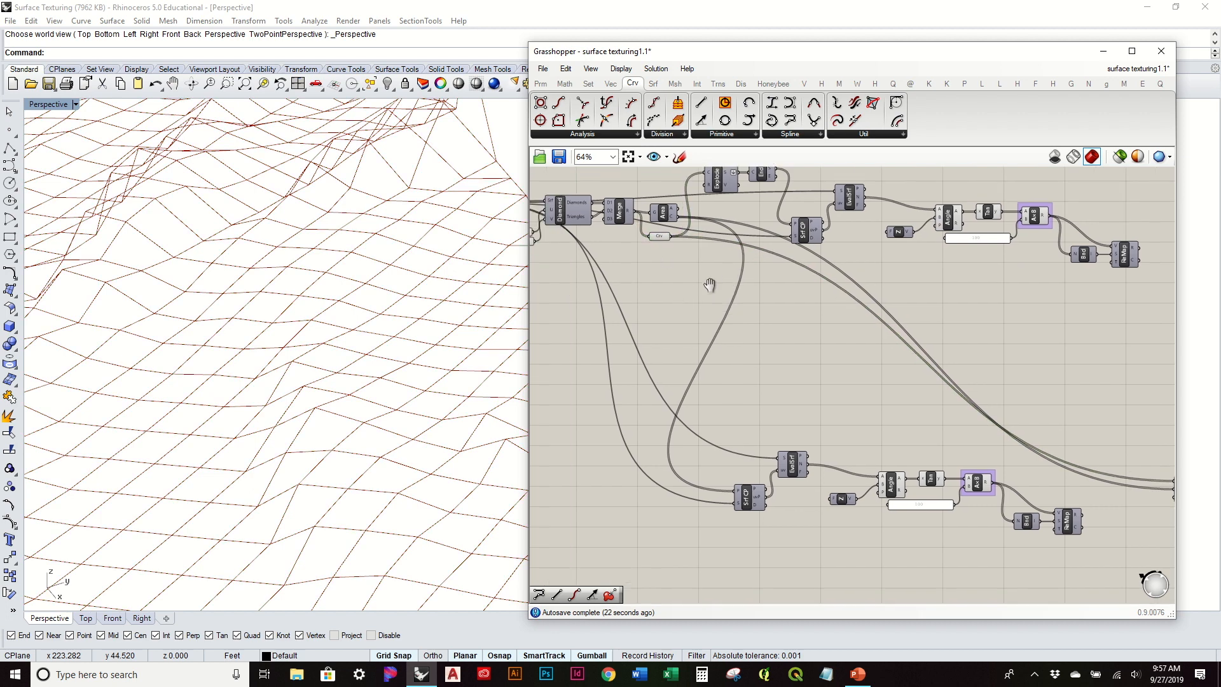
- Reposition the Scale component further to the right of the lower chain's ReMap
{"action": "right_click_drag", "start_coordinate": [839, 410], "coordinate": [753, 453]}
{"action": "right_click_drag", "start_coordinate": [848, 390], "coordinate": [874, 344]}
{"action": "left_click_drag", "start_coordinate": [1106, 483], "coordinate": [1056, 494]}
{"action": "left_click", "coordinate": [932, 367]}
{"action": "right_click_drag", "start_coordinate": [932, 369], "coordinate": [874, 411]}
{"action": "scroll", "coordinate": [892, 489], "scroll_direction": "down", "scroll_amount": 2}
{"action": "left_click_drag", "start_coordinate": [950, 518], "coordinate": [1117, 503]}
{"action": "left_click", "coordinate": [939, 310]}
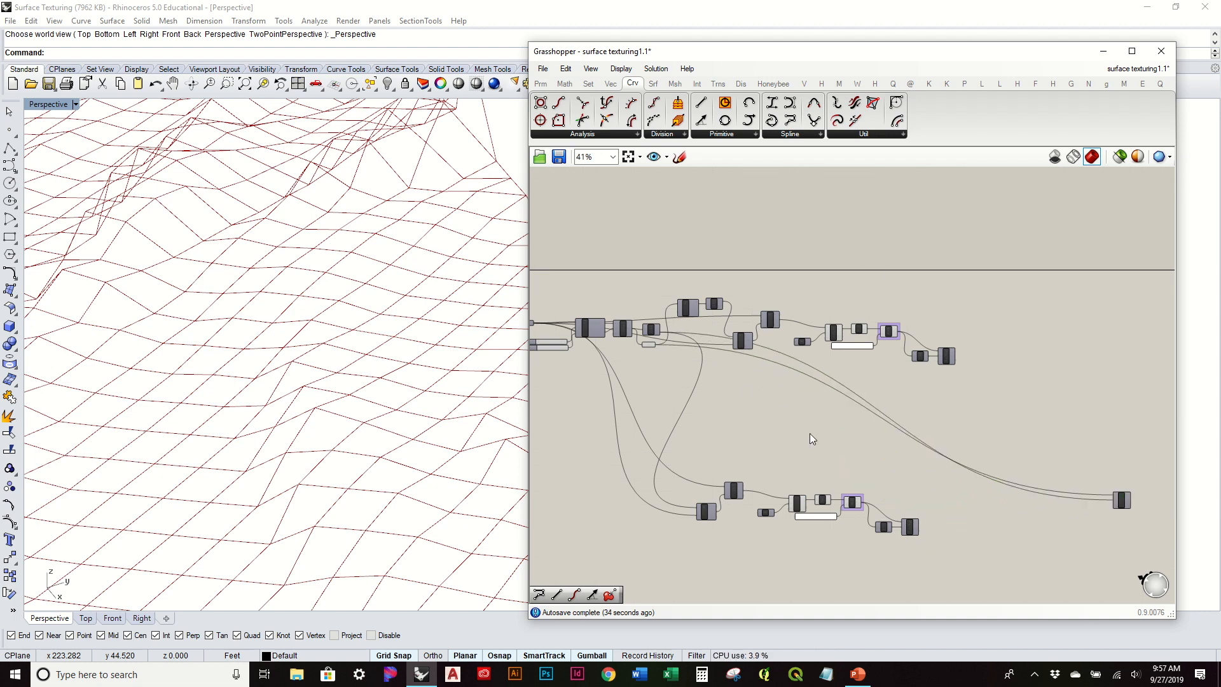
- Review the lower chain and the upper chain from End Points through Angle and the multiplication to ReMap
{"action": "left_click_drag", "start_coordinate": [954, 570], "coordinate": [771, 510]}
{"action": "left_click", "coordinate": [832, 338]}
{"action": "scroll", "coordinate": [784, 258], "scroll_direction": "up", "scroll_amount": 2}
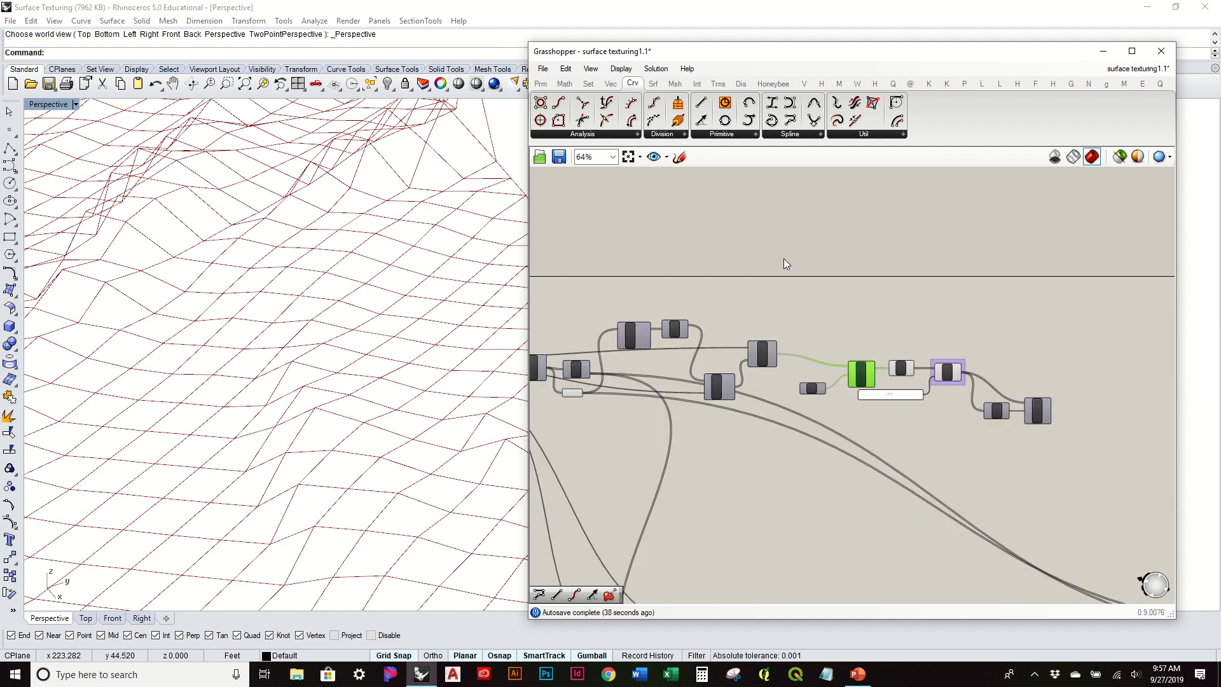
{"action": "scroll", "coordinate": [784, 259], "scroll_direction": "up", "scroll_amount": 1}
{"action": "left_click", "coordinate": [774, 306]}
{"action": "right_click_drag", "start_coordinate": [875, 361], "coordinate": [791, 345]}
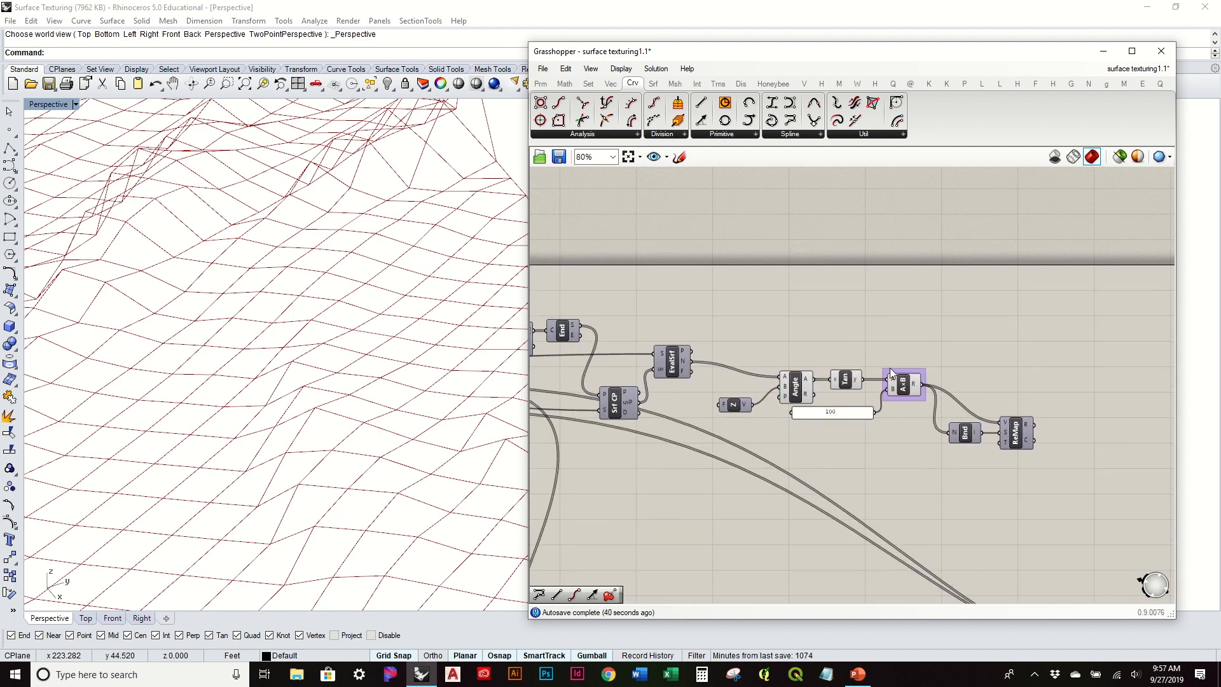
{"action": "right_click_drag", "start_coordinate": [916, 367], "coordinate": [847, 345]}
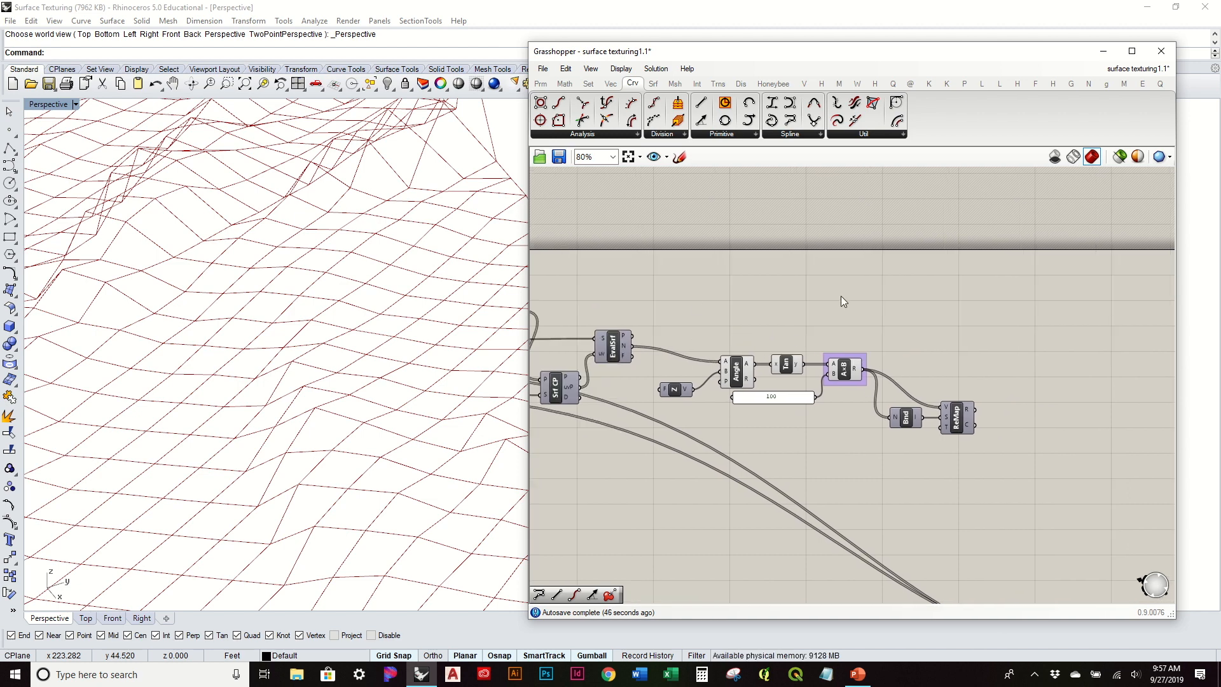
{"action": "right_click_drag", "start_coordinate": [679, 303], "coordinate": [753, 276]}
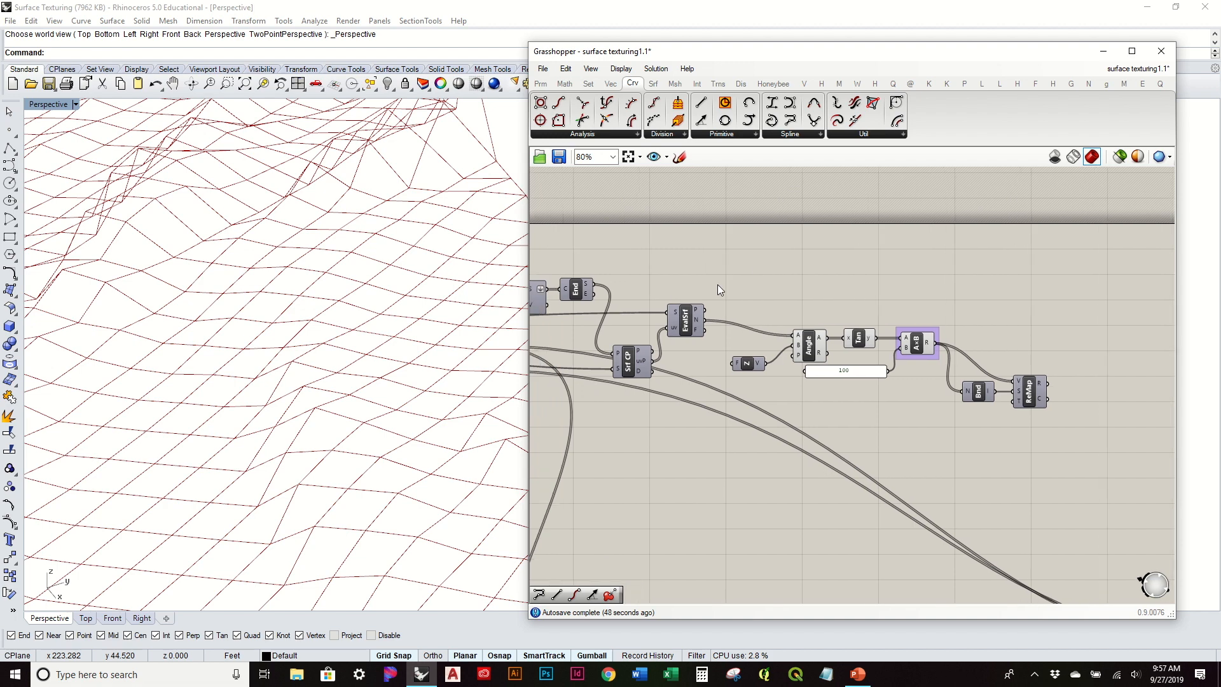
- Add a Move component with the Start points of End Points as its Geometry and place it beyond the upper chain's ReMap
{"action": "left_click", "coordinate": [773, 249]}
{"action": "double_click", "coordinate": [773, 249]}
{"action": "type", "text": "move"}
{"action": "key", "text": "Return"}
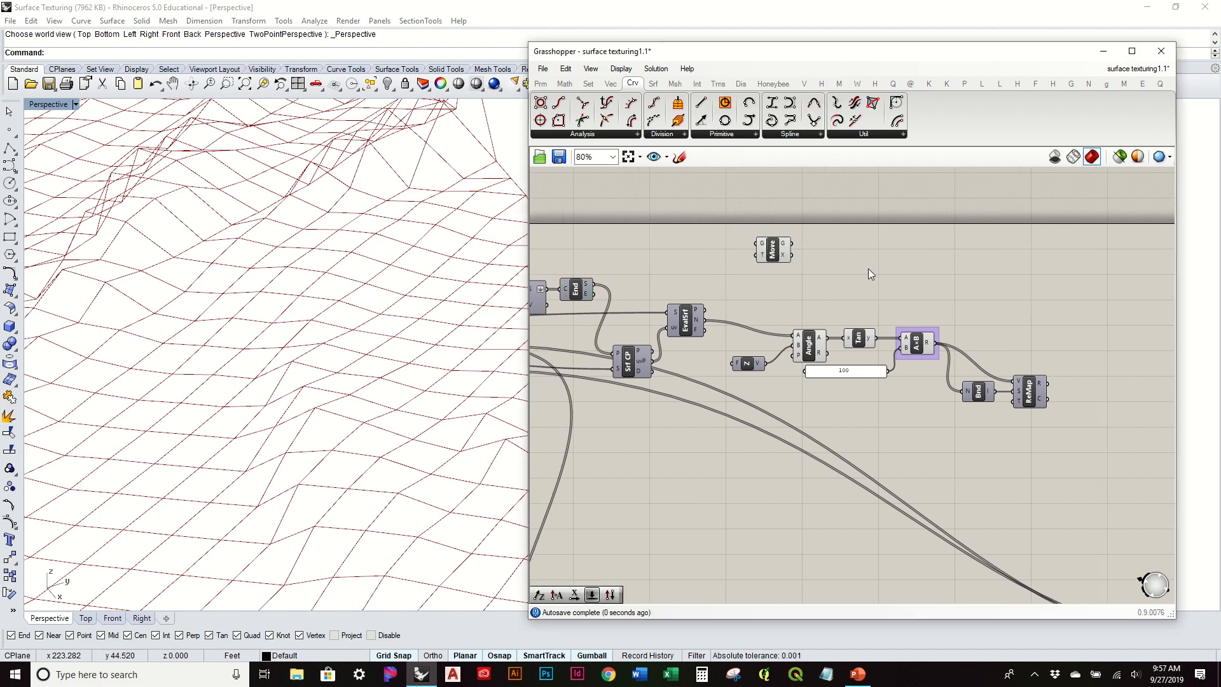
{"action": "left_click_drag", "start_coordinate": [593, 284], "coordinate": [755, 244]}
{"action": "right_click_drag", "start_coordinate": [784, 260], "coordinate": [734, 285]}
{"action": "left_click_drag", "start_coordinate": [719, 276], "coordinate": [1048, 301]}
{"action": "right_click_drag", "start_coordinate": [906, 304], "coordinate": [794, 295]}
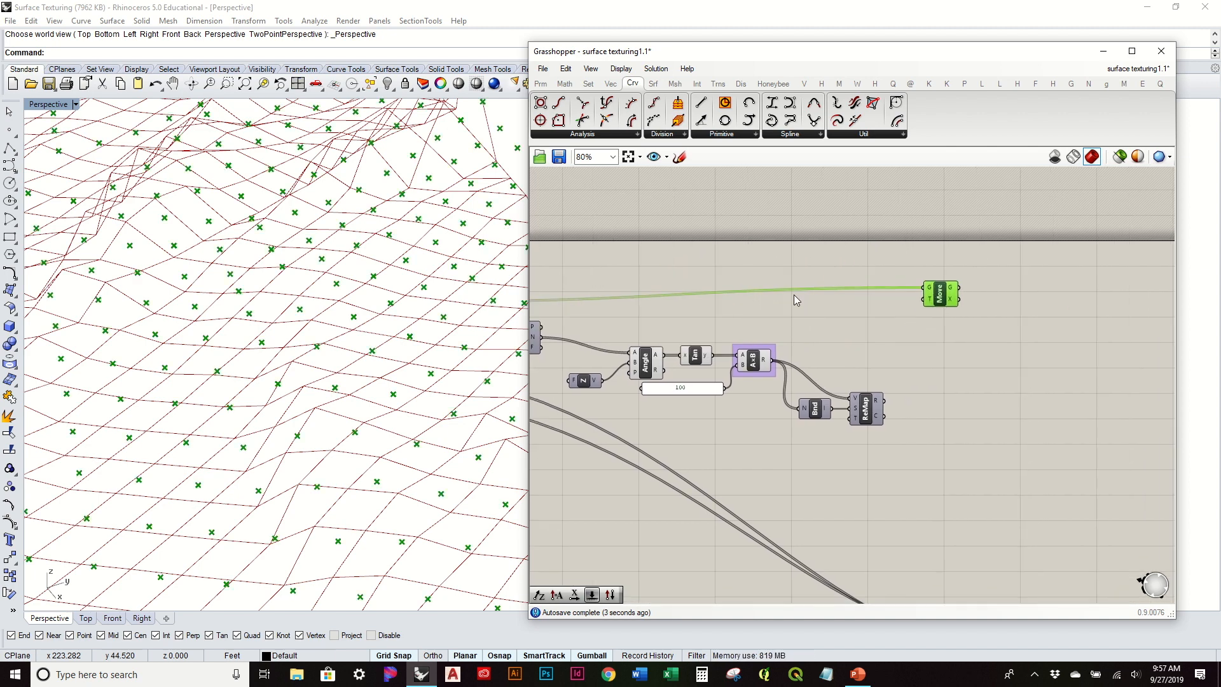
{"action": "scroll", "coordinate": [799, 292], "scroll_direction": "down", "scroll_amount": 2}
{"action": "right_click_drag", "start_coordinate": [622, 299], "coordinate": [693, 280]}
{"action": "scroll", "coordinate": [656, 282], "scroll_direction": "up", "scroll_amount": 3}
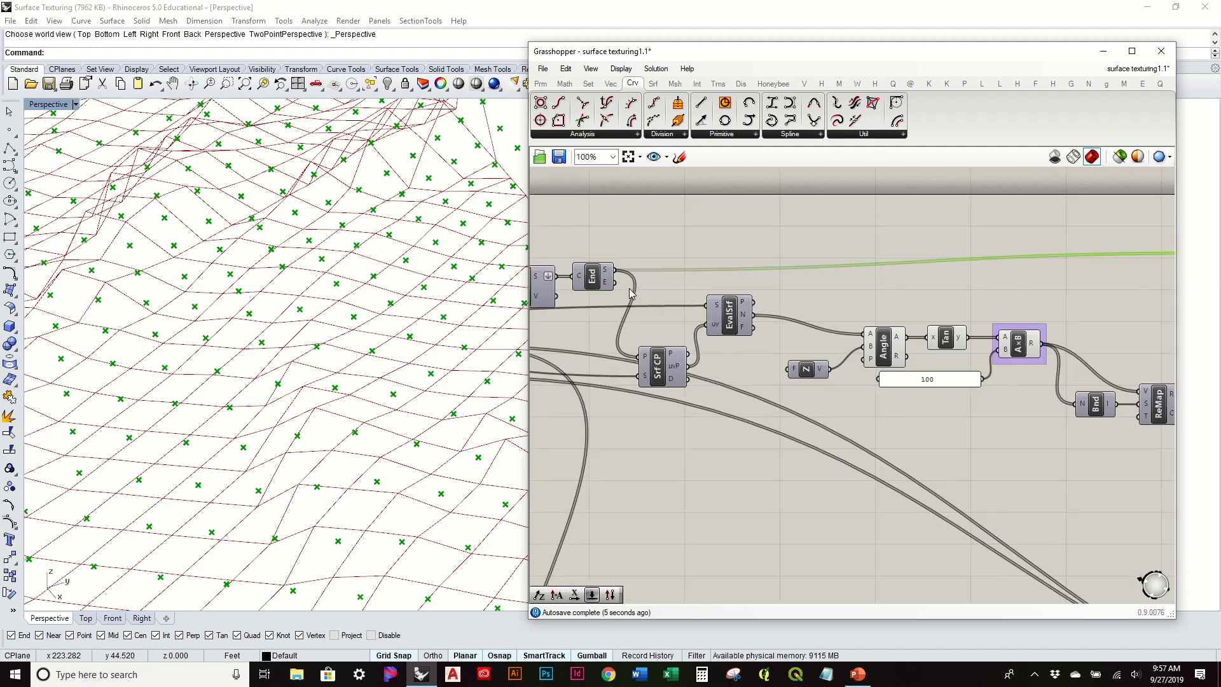
- Shift the Surface Closest Point component up slightly and move Evaluate Surface further right in the upper chain
{"action": "left_click_drag", "start_coordinate": [651, 375], "coordinate": [657, 349]}
{"action": "right_click_drag", "start_coordinate": [743, 335], "coordinate": [692, 337]}
{"action": "left_click_drag", "start_coordinate": [670, 322], "coordinate": [716, 326]}
{"action": "scroll", "coordinate": [717, 329], "scroll_direction": "down", "scroll_amount": 1}
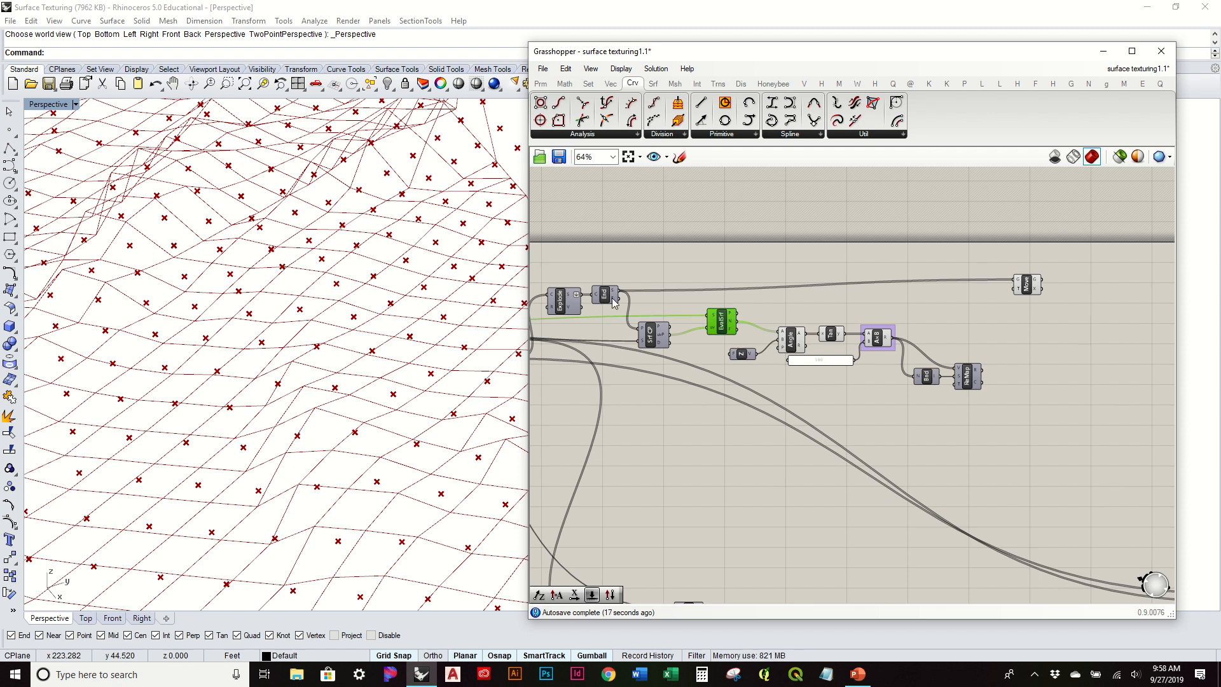
- Reposition the Move component further out, above and beyond the upper chain's ReMap
{"action": "right_click_drag", "start_coordinate": [1036, 295], "coordinate": [913, 326]}
{"action": "scroll", "coordinate": [911, 326], "scroll_direction": "up", "scroll_amount": 3}
{"action": "left_click_drag", "start_coordinate": [912, 328], "coordinate": [949, 345]}
{"action": "left_click", "coordinate": [889, 375]}
{"action": "right_click_drag", "start_coordinate": [887, 375], "coordinate": [943, 343]}
{"action": "left_click_drag", "start_coordinate": [996, 312], "coordinate": [1061, 277]}
{"action": "left_click", "coordinate": [980, 304]}
- Add a Graph Mapper to the canvas beyond the upper chain's ReMap
{"action": "right_click_drag", "start_coordinate": [960, 358], "coordinate": [1151, 345]}
{"action": "right_click_drag", "start_coordinate": [662, 335], "coordinate": [749, 327]}
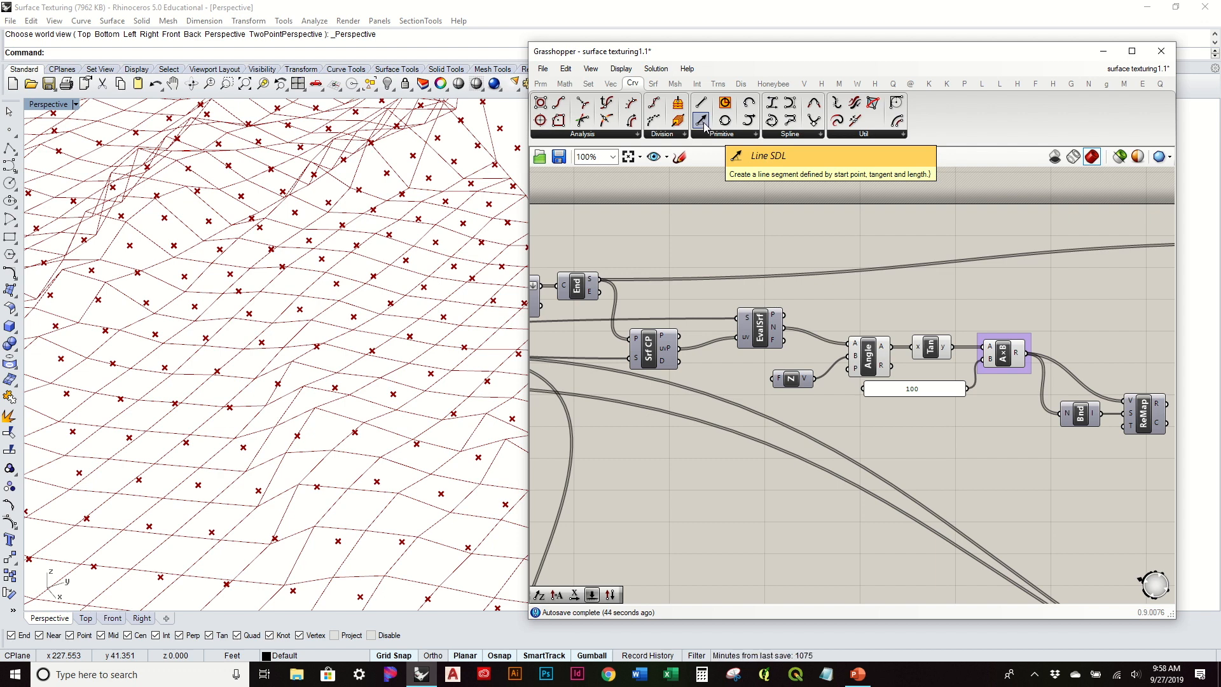
{"action": "right_click_drag", "start_coordinate": [1003, 308], "coordinate": [651, 295]}
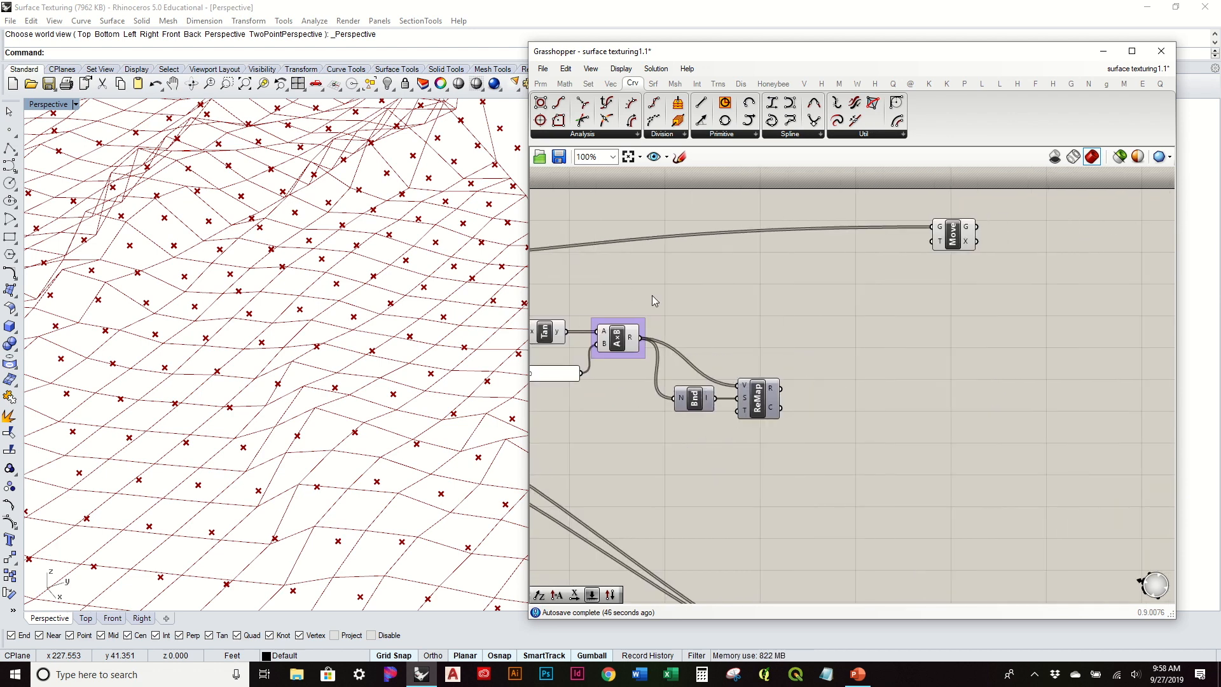
{"action": "right_click_drag", "start_coordinate": [808, 296], "coordinate": [939, 340]}
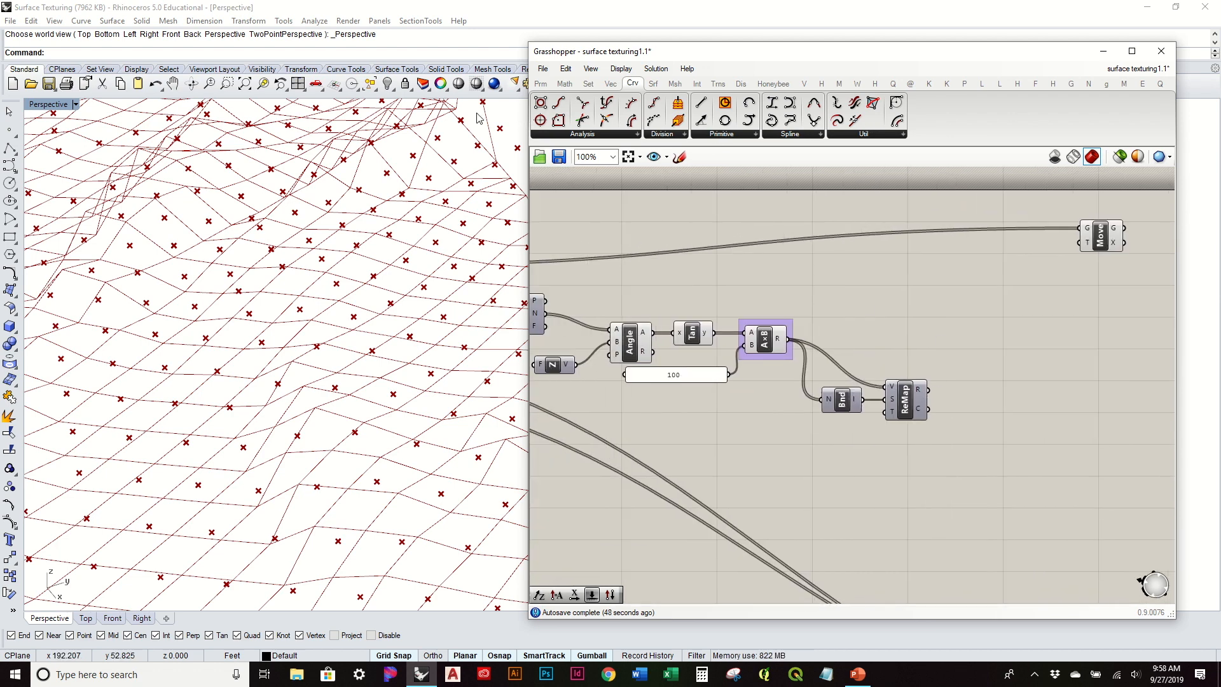
{"action": "left_click", "coordinate": [544, 85]}
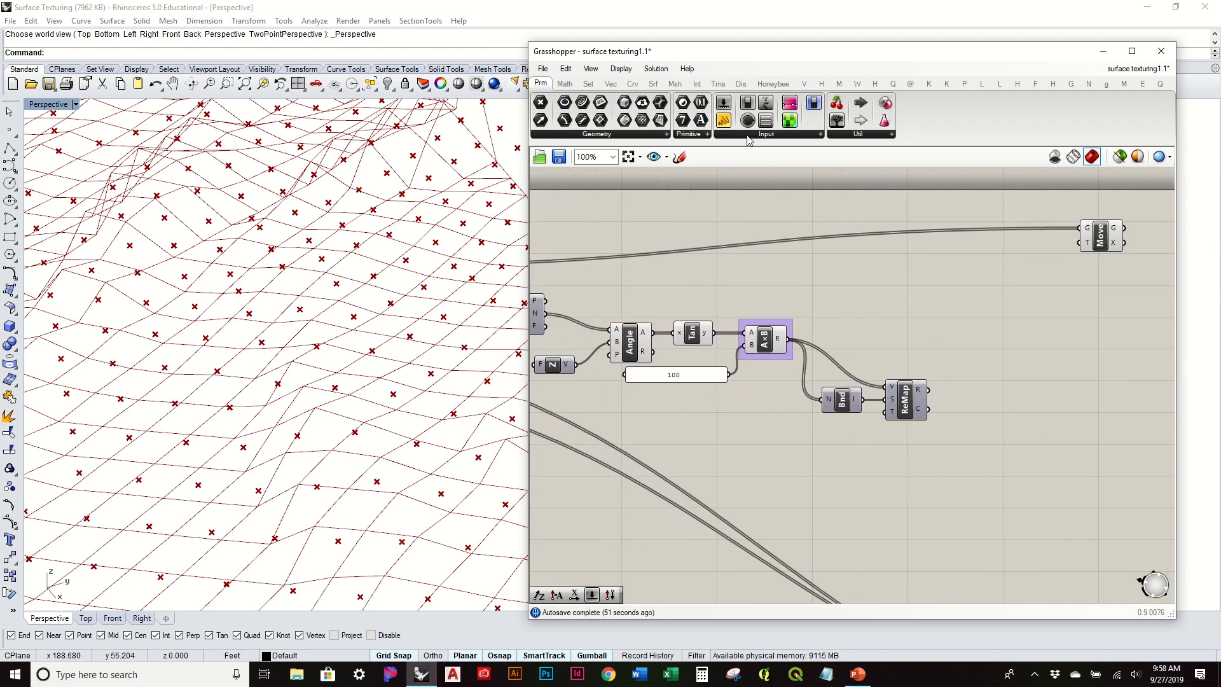
{"action": "left_click", "coordinate": [773, 135]}
{"action": "left_click_drag", "start_coordinate": [750, 283], "coordinate": [1068, 370]}
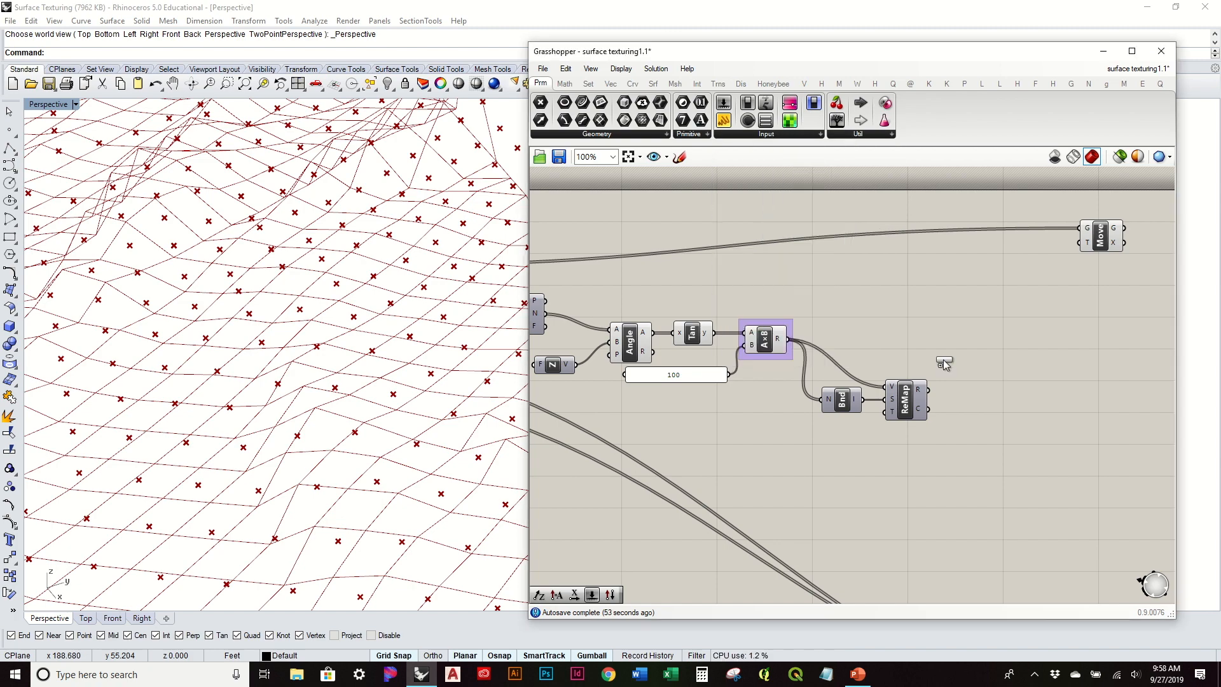
{"action": "right_click_drag", "start_coordinate": [1068, 370], "coordinate": [1011, 369]}
{"action": "scroll", "coordinate": [865, 351], "scroll_direction": "up", "scroll_amount": 2}
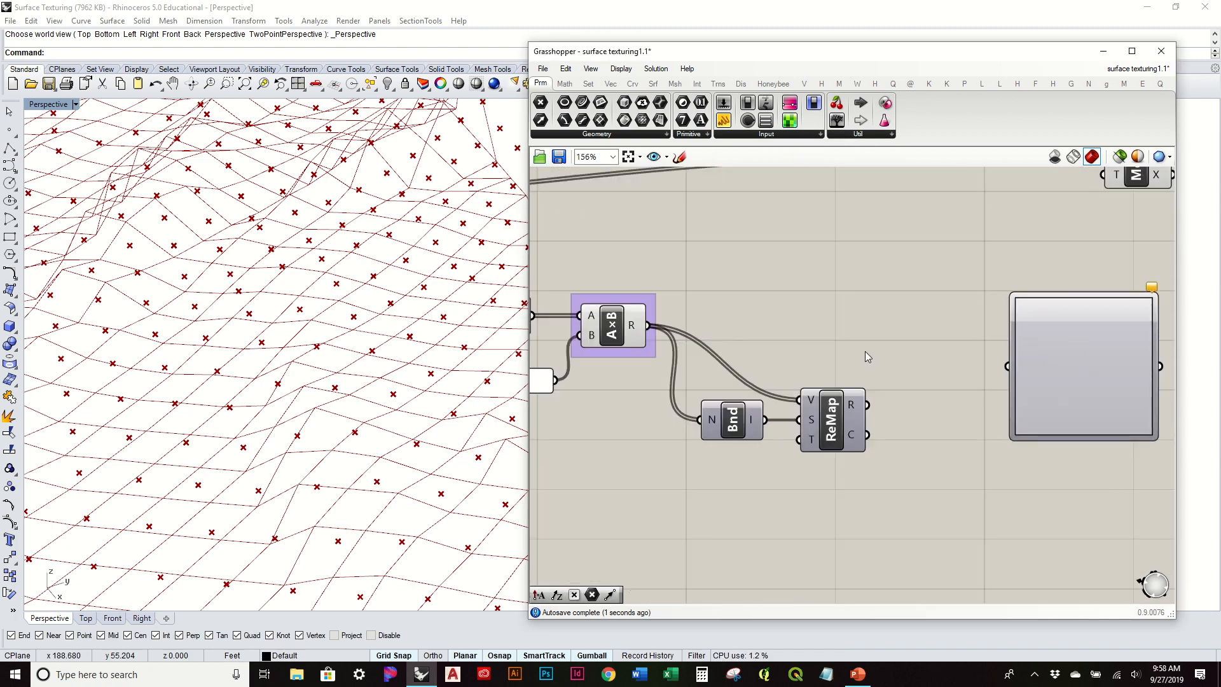
- Turn off the viewport preview of the upper chain's Move component
{"action": "scroll", "coordinate": [242, 365], "scroll_direction": "down", "scroll_amount": 8}
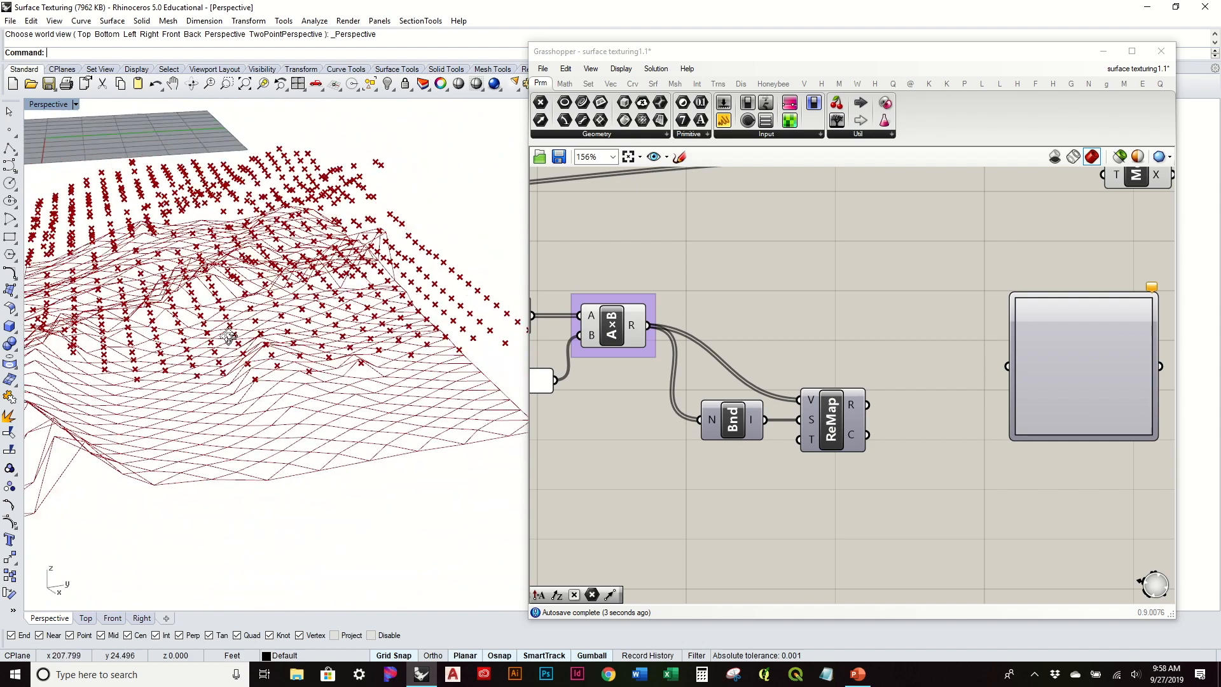
{"action": "right_click_drag", "start_coordinate": [861, 272], "coordinate": [850, 367]}
{"action": "left_click", "coordinate": [1132, 251]}
{"action": "right_click", "coordinate": [1136, 259]}
{"action": "left_click", "coordinate": [1091, 287]}
{"action": "mouse_move", "coordinate": [425, 451]}
{"action": "right_mouse_down"}
{"action": "mouse_move", "coordinate": [417, 417]}
{"action": "mouse_move", "coordinate": [417, 432]}
{"action": "right_mouse_up"}
- Align the Graph Mapper beside the upper ReMap and feed ReMap's R output into it
{"action": "mouse_move", "coordinate": [996, 462]}
{"action": "left_mouse_down"}
{"action": "mouse_move", "coordinate": [997, 440]}
{"action": "mouse_move", "coordinate": [978, 470]}
{"action": "left_mouse_up"}
{"action": "scroll", "coordinate": [313, 322], "scroll_direction": "up", "scroll_amount": 5}
{"action": "right_click_drag", "start_coordinate": [261, 417], "coordinate": [166, 391]}
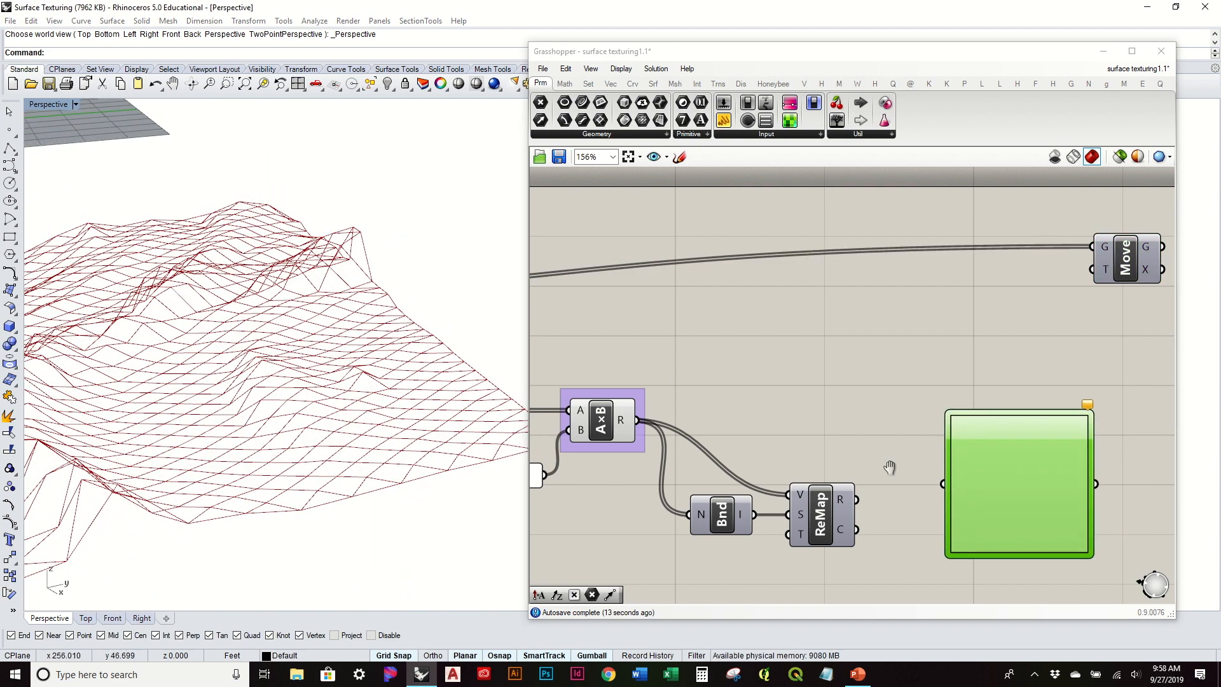
{"action": "right_click_drag", "start_coordinate": [889, 467], "coordinate": [756, 326]}
{"action": "left_click_drag", "start_coordinate": [723, 358], "coordinate": [800, 337]}
- Set the Graph Mapper's graph type to Bezier and shape the curve into an S with horizontal end handles
{"action": "right_click", "coordinate": [849, 333]}
{"action": "mouse_move", "coordinate": [919, 514]}
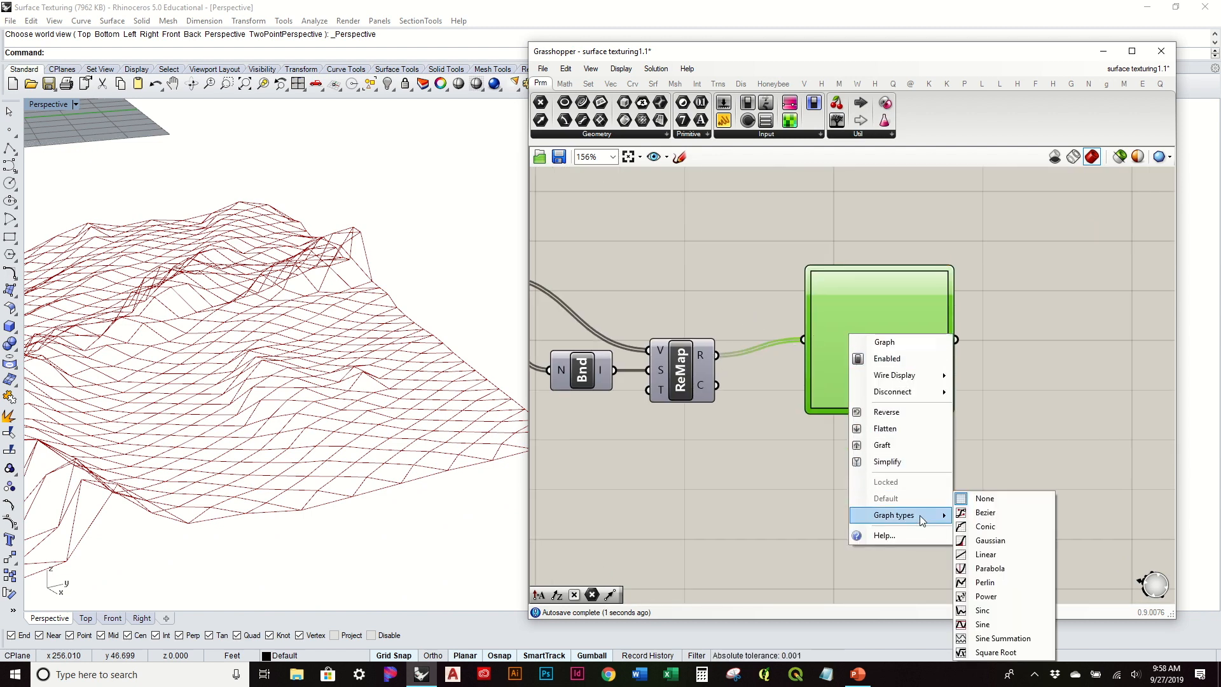
{"action": "left_click", "coordinate": [1013, 517]}
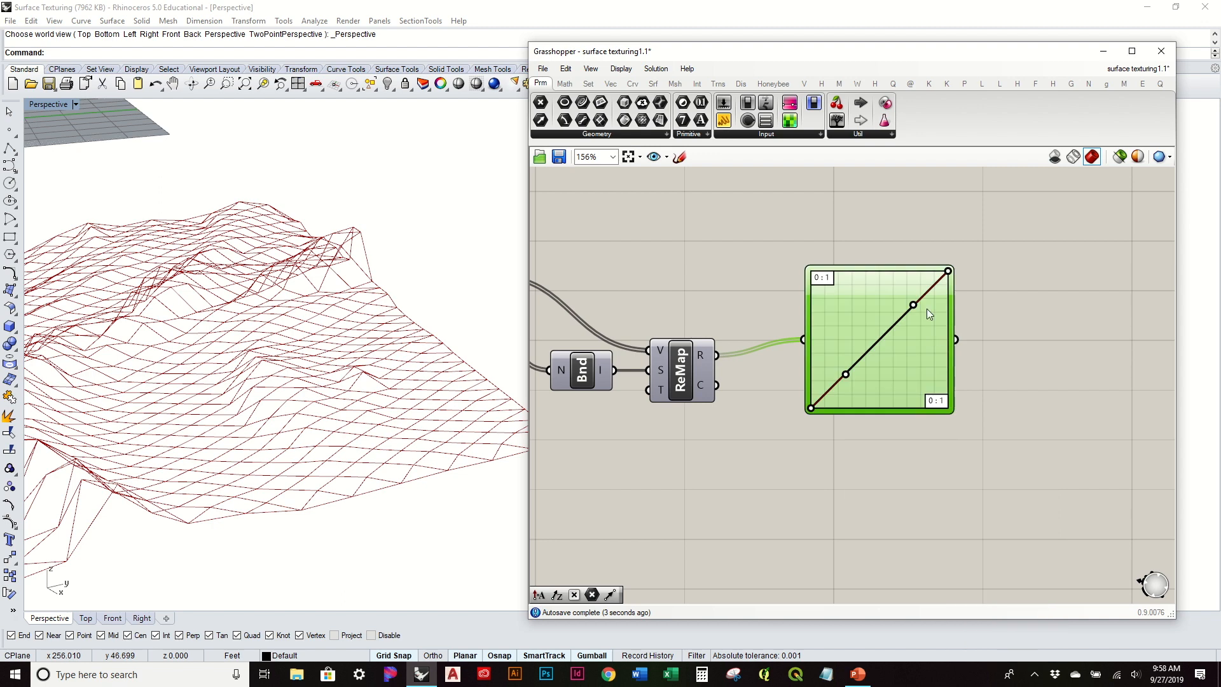
{"action": "left_click_drag", "start_coordinate": [914, 306], "coordinate": [853, 264]}
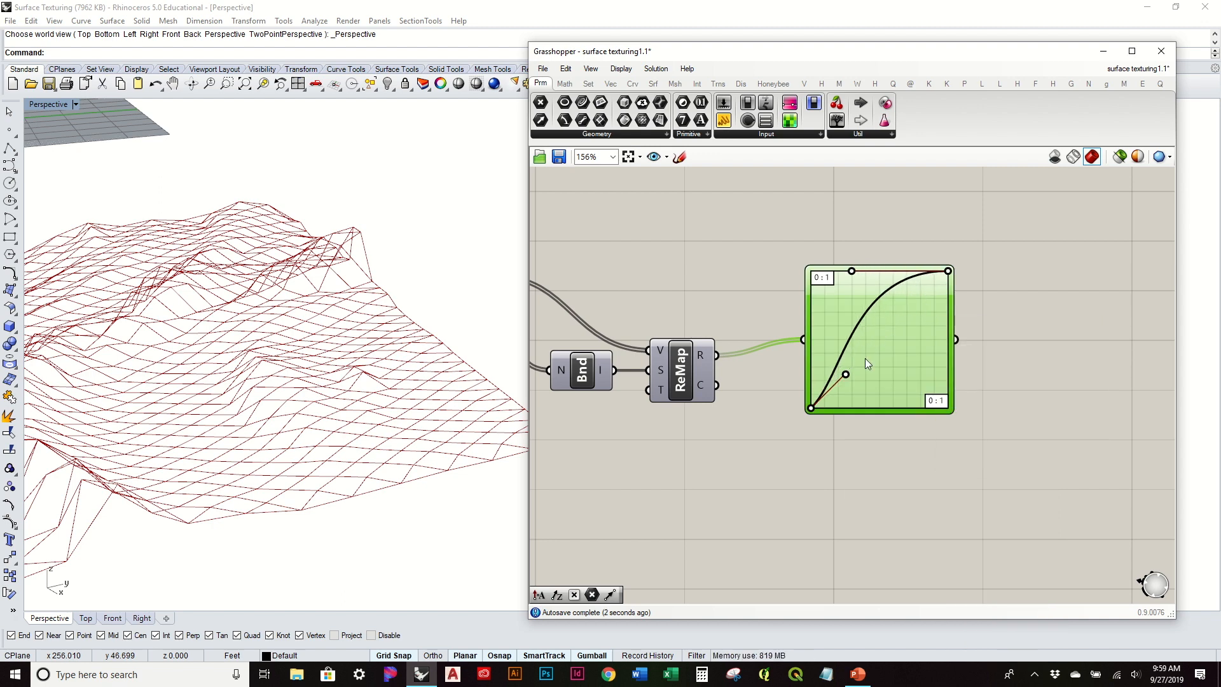
{"action": "left_click_drag", "start_coordinate": [845, 376], "coordinate": [869, 412]}
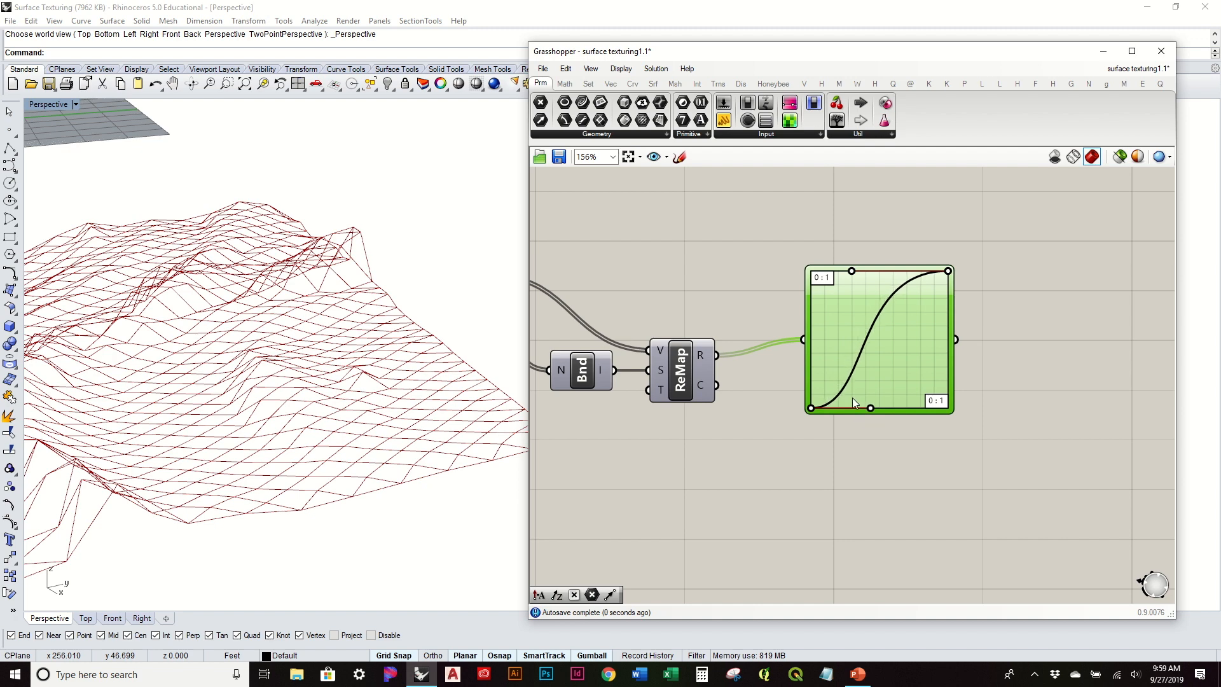
- Shift the Move component further right so it sits past the Graph Mapper
{"action": "scroll", "coordinate": [852, 398], "scroll_direction": "down", "scroll_amount": 3}
{"action": "right_click_drag", "start_coordinate": [824, 345], "coordinate": [819, 365]}
{"action": "left_click_drag", "start_coordinate": [918, 280], "coordinate": [932, 292]}
{"action": "left_click", "coordinate": [876, 313]}
{"action": "right_click_drag", "start_coordinate": [785, 322], "coordinate": [925, 326]}
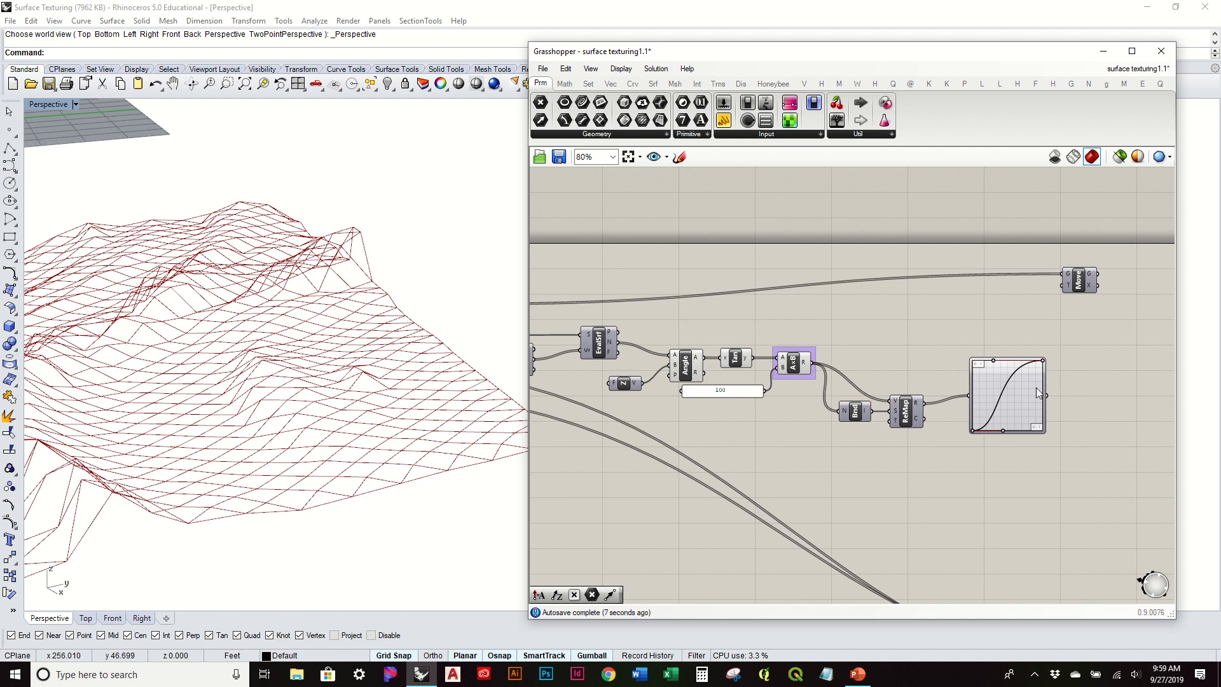
{"action": "left_click_drag", "start_coordinate": [1088, 280], "coordinate": [1117, 290]}
- Add an Amplitude vector component and connect Evaluate Surface's N output to its V input
{"action": "right_click_drag", "start_coordinate": [788, 319], "coordinate": [931, 325]}
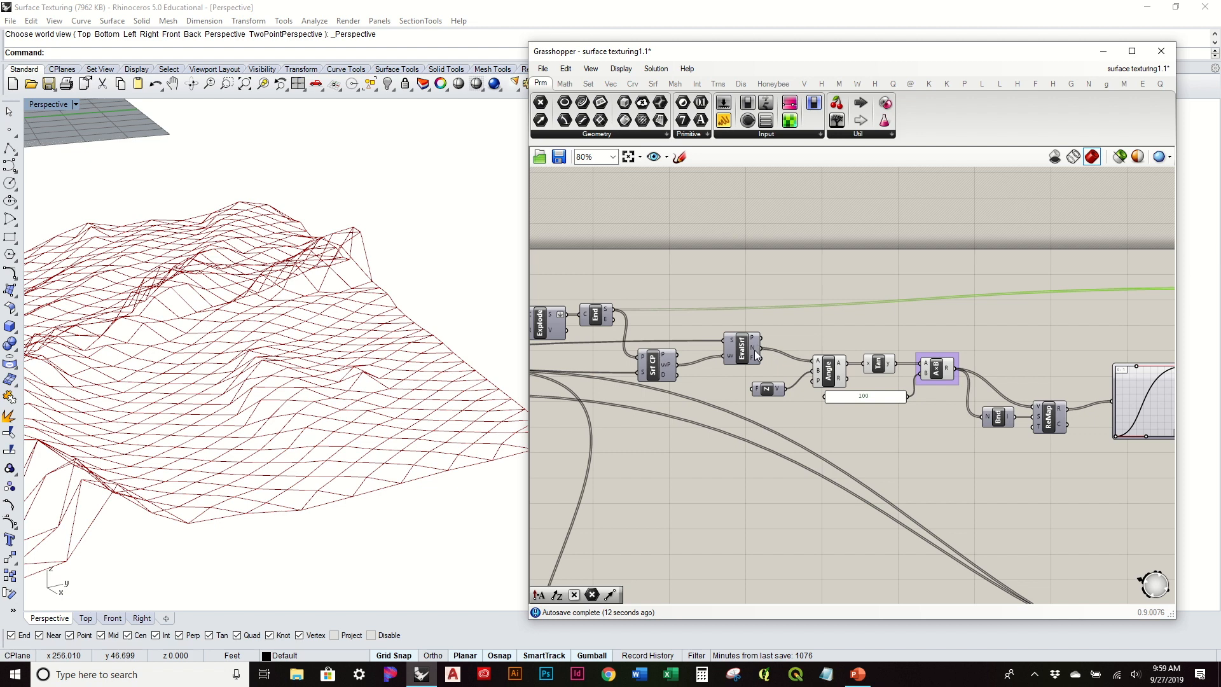
{"action": "right_click_drag", "start_coordinate": [754, 350], "coordinate": [662, 373]}
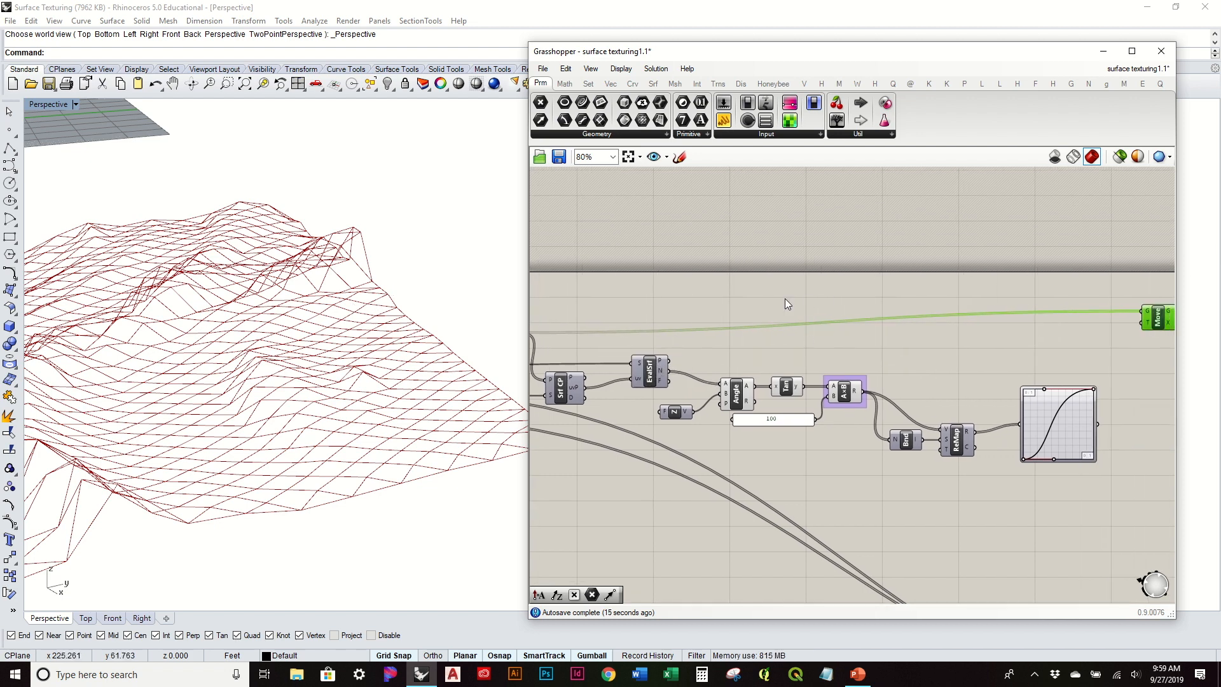
{"action": "right_click_drag", "start_coordinate": [1024, 404], "coordinate": [995, 378]}
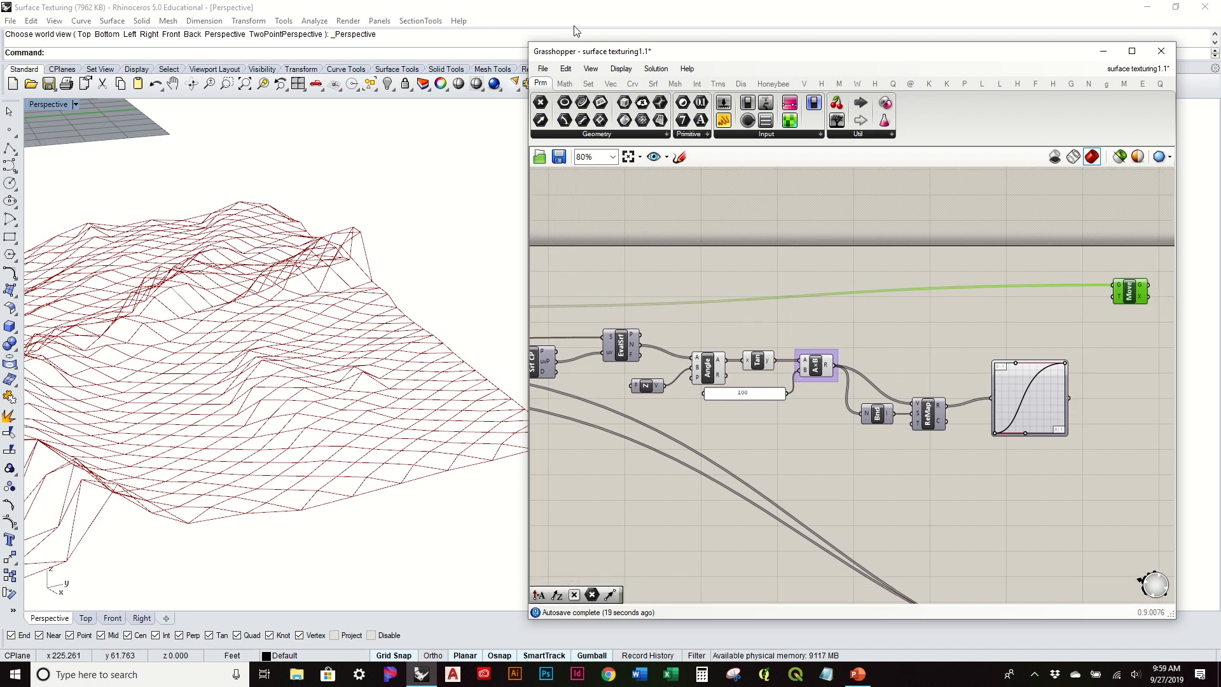
{"action": "left_click", "coordinate": [612, 84]}
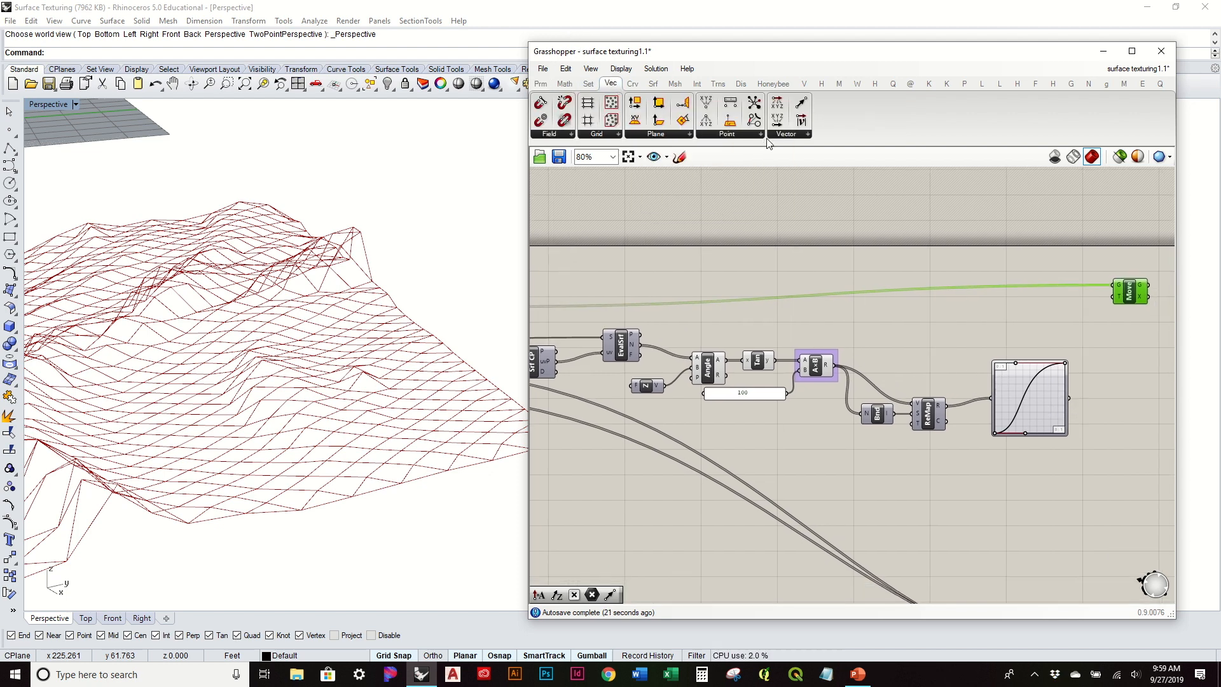
{"action": "left_click", "coordinate": [788, 135]}
{"action": "left_click_drag", "start_coordinate": [795, 267], "coordinate": [880, 274]}
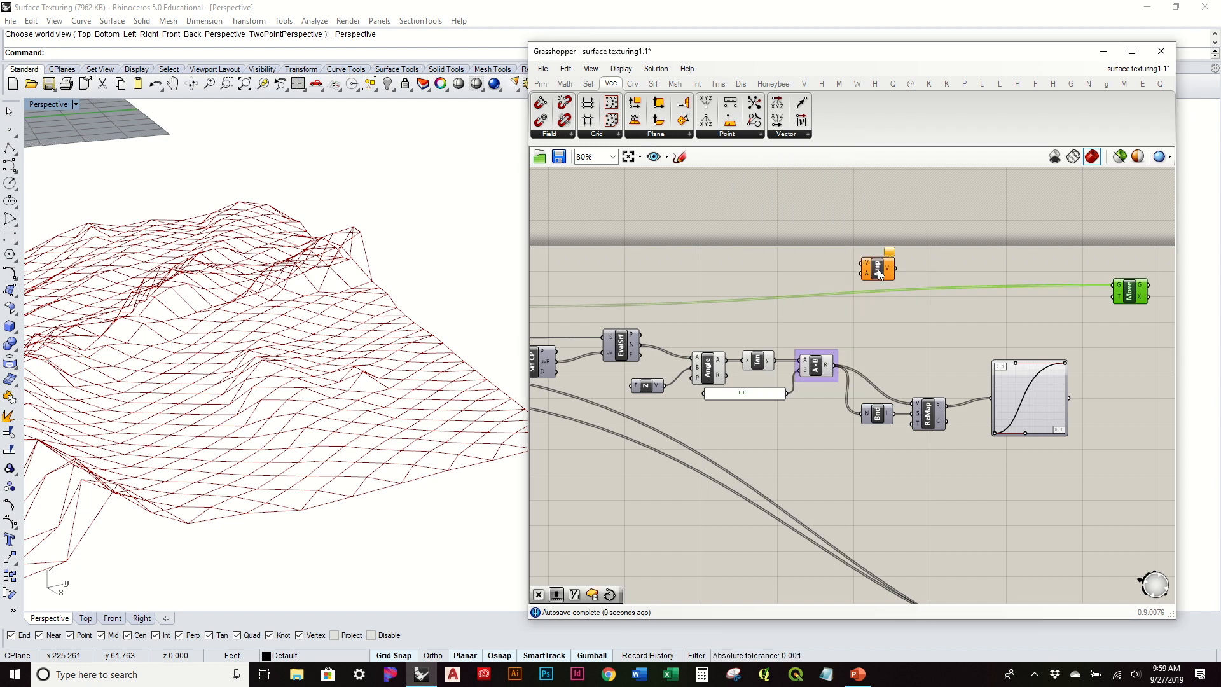
{"action": "left_click_drag", "start_coordinate": [804, 282], "coordinate": [862, 263]}
- Place the Amplitude component beyond the Graph Mapper and connect the Graph Mapper's output to its A input
{"action": "right_click_drag", "start_coordinate": [839, 282], "coordinate": [688, 284]}
{"action": "left_click_drag", "start_coordinate": [735, 276], "coordinate": [1005, 352]}
{"action": "right_click_drag", "start_coordinate": [397, 389], "coordinate": [227, 158]}
{"action": "scroll", "coordinate": [1001, 362], "scroll_direction": "up", "scroll_amount": 1}
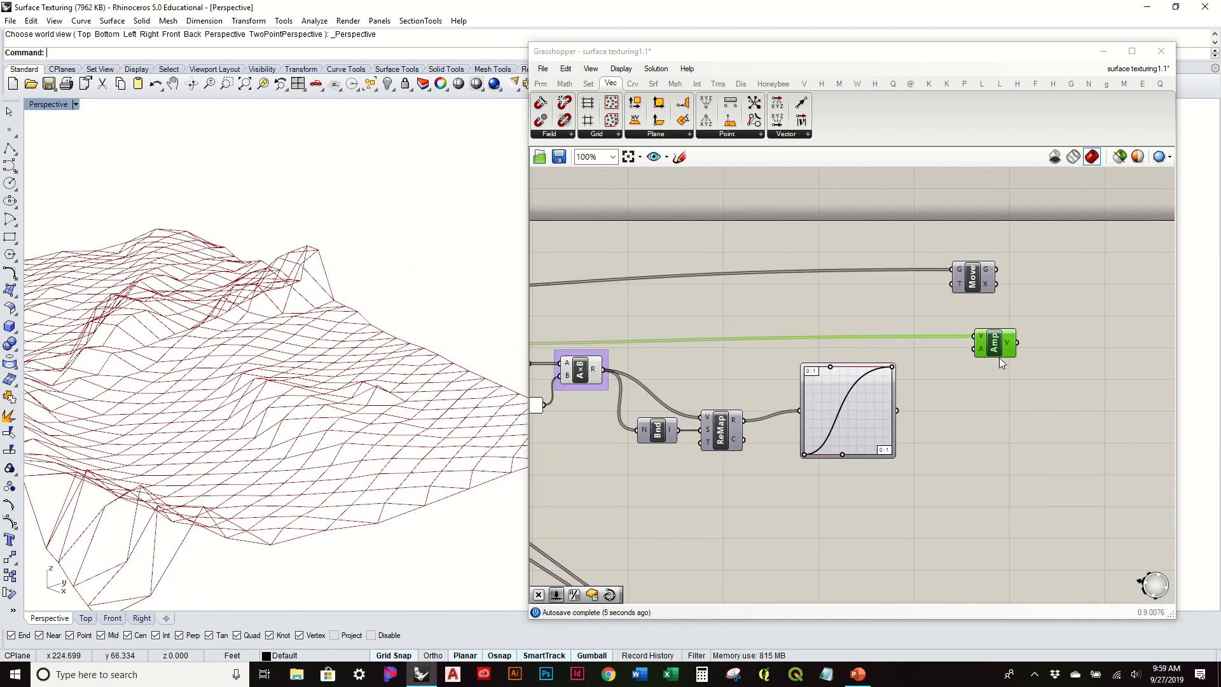
{"action": "scroll", "coordinate": [1001, 361], "scroll_direction": "up", "scroll_amount": 1}
{"action": "left_click_drag", "start_coordinate": [873, 423], "coordinate": [959, 369]}
- Connect the Amplitude vector to the Move component's T input and turn the Move preview back on
{"action": "right_click_drag", "start_coordinate": [847, 340], "coordinate": [617, 360]}
{"action": "left_click_drag", "start_coordinate": [725, 282], "coordinate": [805, 285]}
{"action": "left_click_drag", "start_coordinate": [766, 384], "coordinate": [800, 289]}
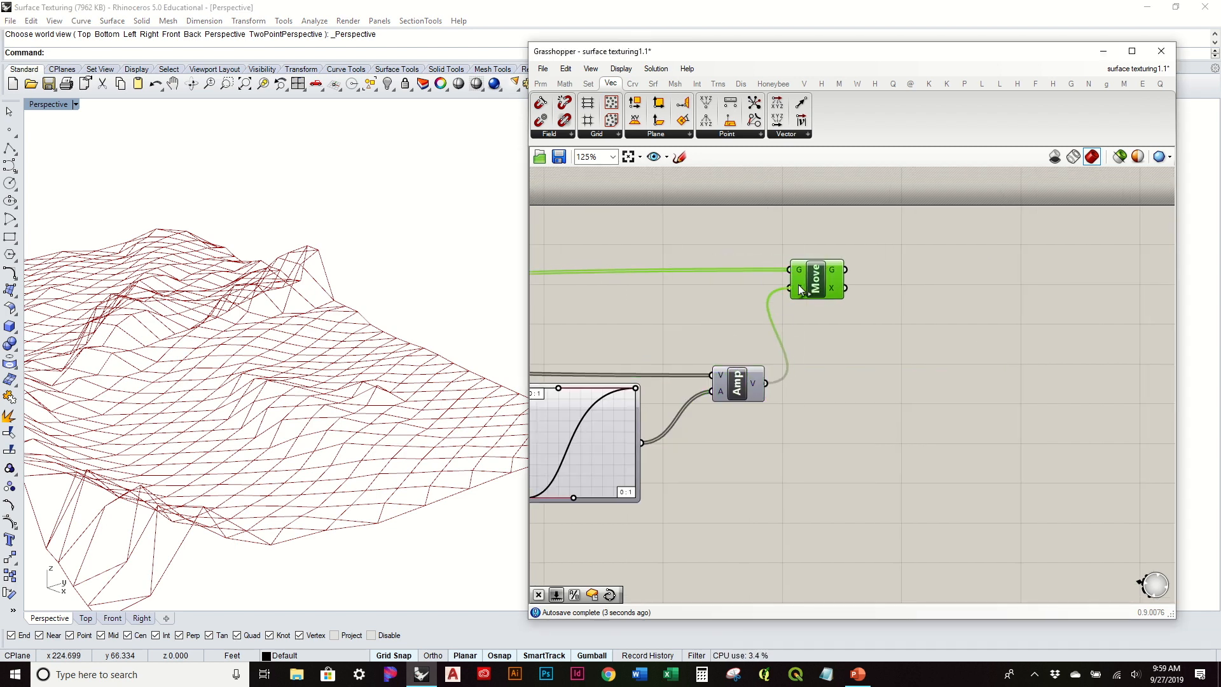
{"action": "right_click", "coordinate": [816, 280]}
{"action": "left_click", "coordinate": [863, 303]}
- Examine the moved points against the diamond panel grid from several angles in the Perspective viewport
{"action": "scroll", "coordinate": [309, 362], "scroll_direction": "up", "scroll_amount": 10}
{"action": "right_click_drag", "start_coordinate": [379, 305], "coordinate": [114, 280]}
{"action": "scroll", "coordinate": [309, 336], "scroll_direction": "down", "scroll_amount": 5}
{"action": "scroll", "coordinate": [152, 450], "scroll_direction": "up", "scroll_amount": 4}
{"action": "scroll", "coordinate": [152, 450], "scroll_direction": "down", "scroll_amount": 3}
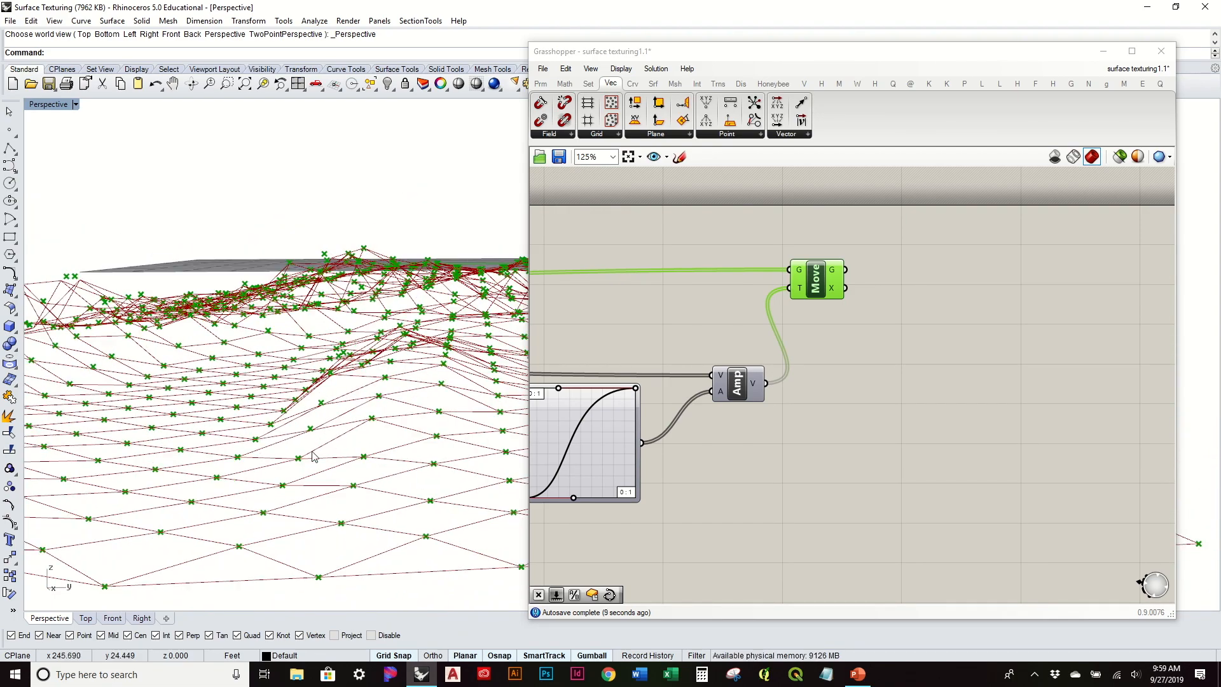
{"action": "right_click_drag", "start_coordinate": [254, 397], "coordinate": [373, 413]}
{"action": "scroll", "coordinate": [374, 412], "scroll_direction": "down", "scroll_amount": 4}
{"action": "right_click_drag", "start_coordinate": [85, 399], "coordinate": [48, 389]}
{"action": "scroll", "coordinate": [150, 375], "scroll_direction": "up", "scroll_amount": 5}
{"action": "right_click_drag", "start_coordinate": [155, 386], "coordinate": [191, 420]}
- Shift the Move component further right and raise the Amplitude component slightly
{"action": "right_click_drag", "start_coordinate": [597, 371], "coordinate": [737, 318]}
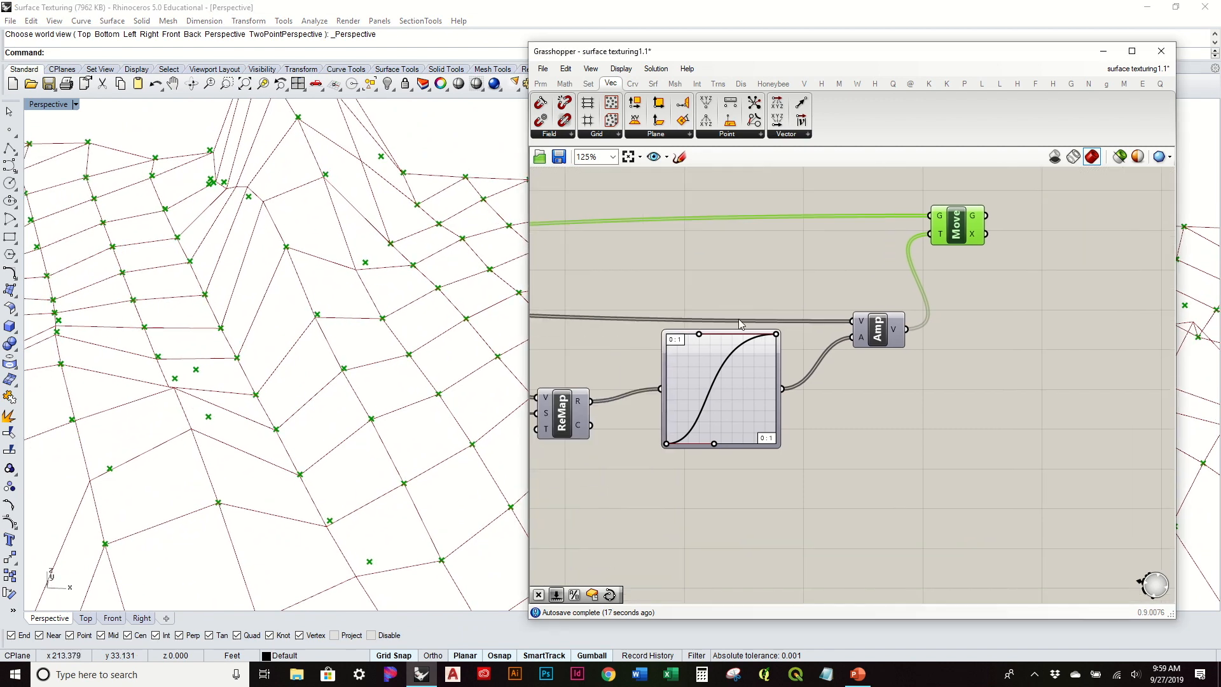
{"action": "left_click", "coordinate": [772, 268]}
{"action": "right_click_drag", "start_coordinate": [749, 245], "coordinate": [774, 309]}
{"action": "scroll", "coordinate": [766, 237], "scroll_direction": "down", "scroll_amount": 1}
{"action": "left_click_drag", "start_coordinate": [928, 237], "coordinate": [959, 237]}
{"action": "left_click_drag", "start_coordinate": [869, 324], "coordinate": [870, 312]}
{"action": "left_click", "coordinate": [882, 375]}
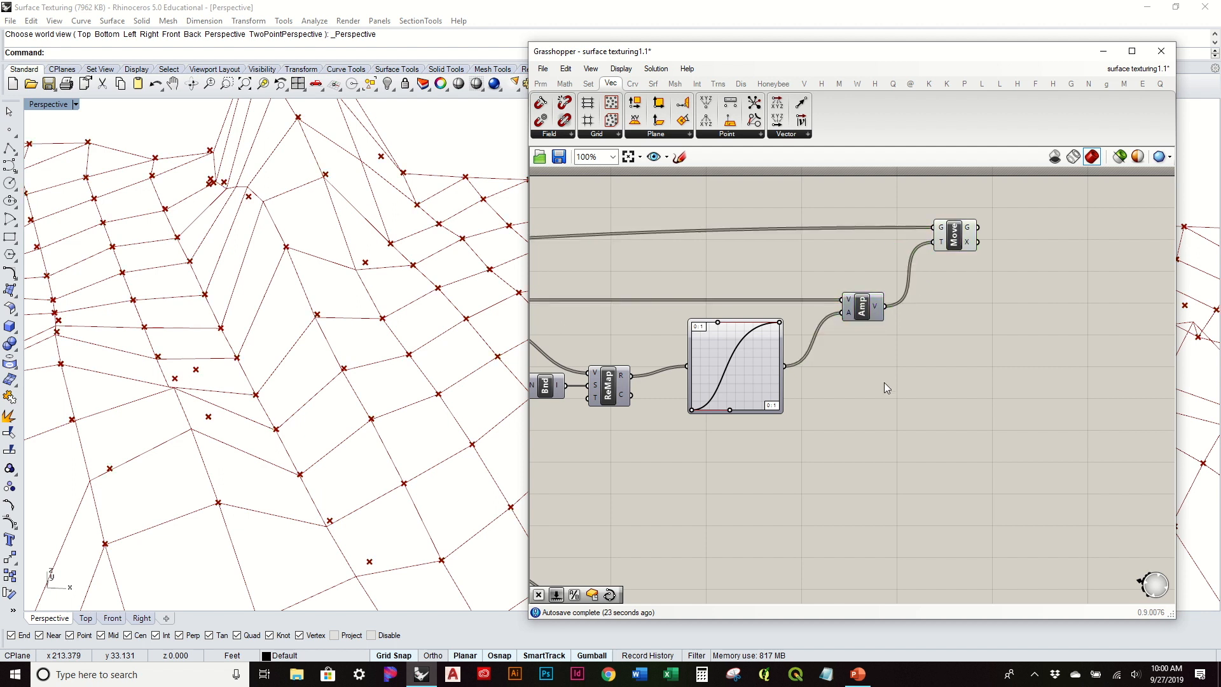
- Add a Multiplication component below the Graph Mapper and connect the Graph Mapper's output to its A input
{"action": "right_click_drag", "start_coordinate": [783, 468], "coordinate": [772, 435]}
{"action": "scroll", "coordinate": [758, 347], "scroll_direction": "up", "scroll_amount": 2}
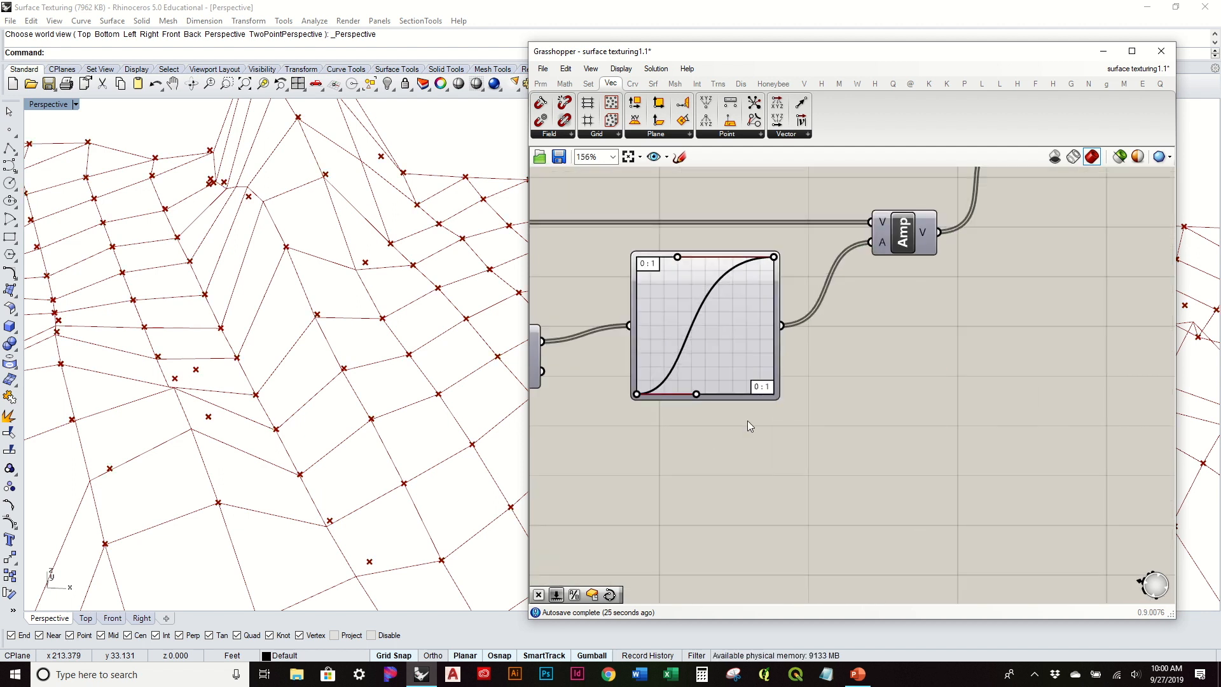
{"action": "scroll", "coordinate": [747, 421], "scroll_direction": "down", "scroll_amount": 2}
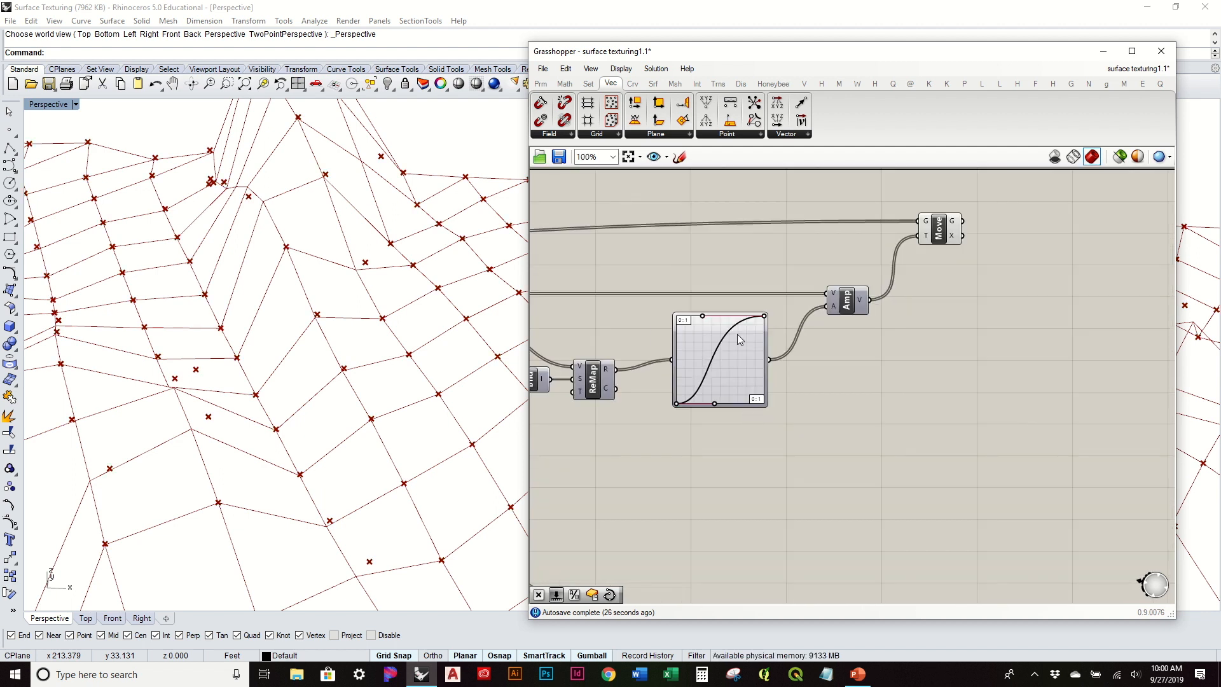
{"action": "left_click", "coordinate": [565, 84]}
{"action": "left_click_drag", "start_coordinate": [627, 105], "coordinate": [836, 451]}
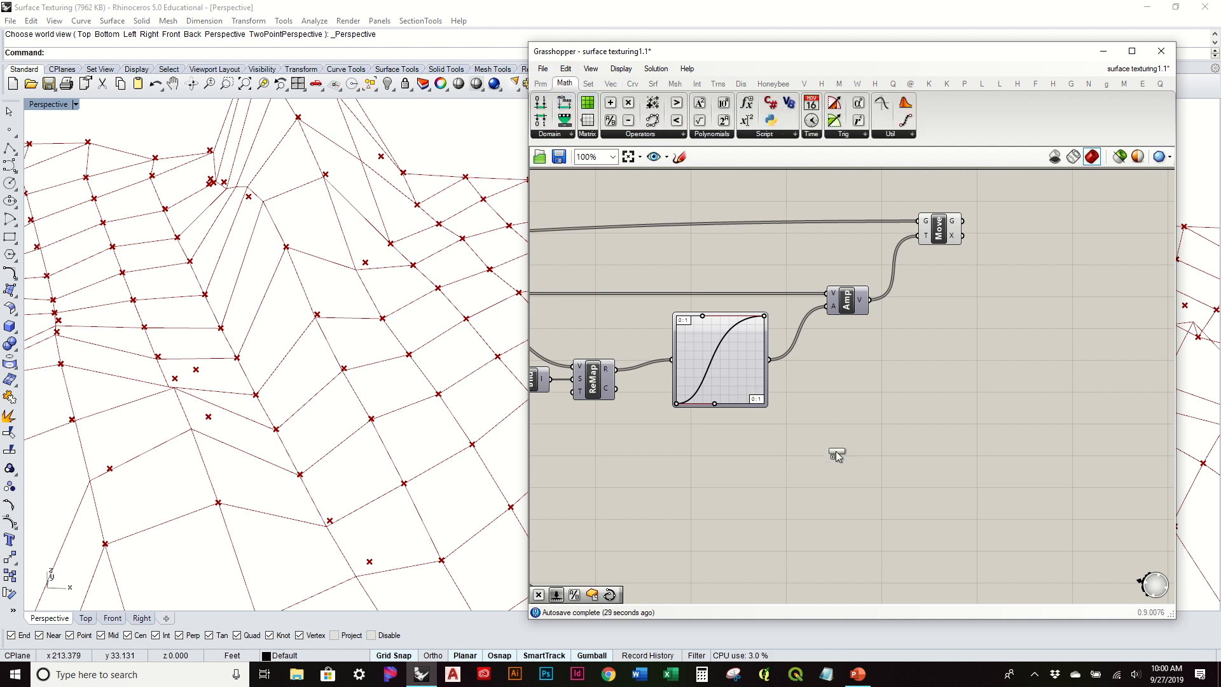
{"action": "left_click_drag", "start_coordinate": [773, 363], "coordinate": [819, 445]}
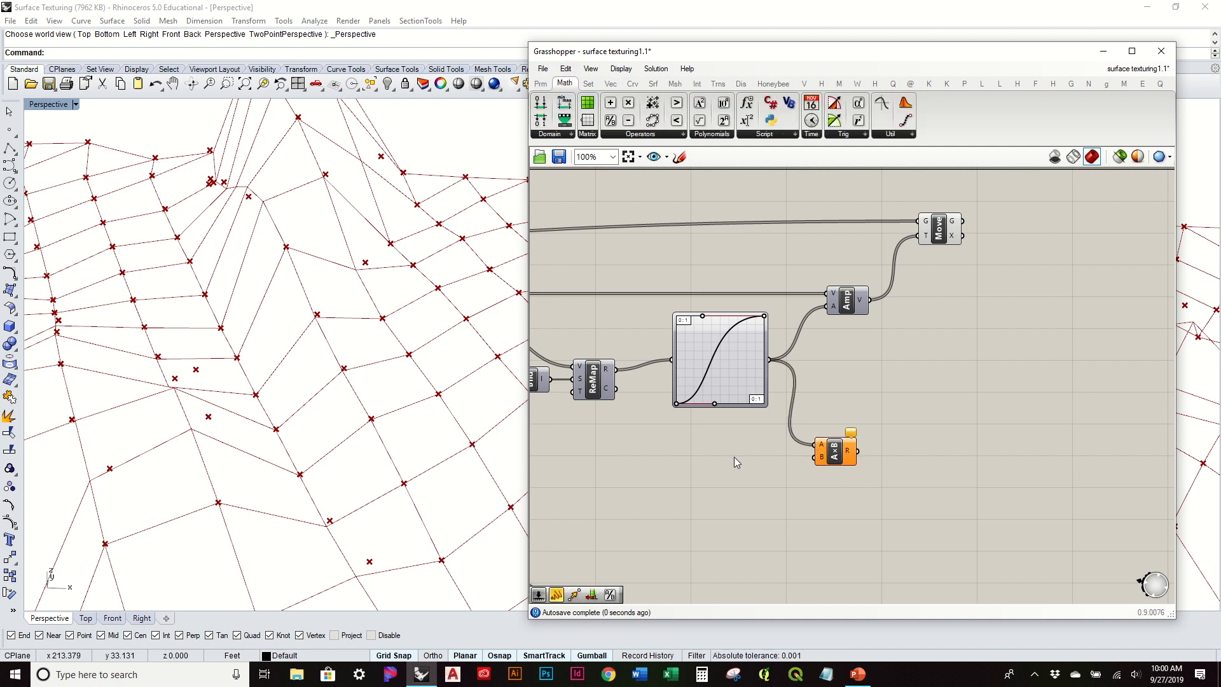
- Add a 0.5 number slider to the Multiplication's B input and connect the product to Amplitude's A input
{"action": "double_click", "coordinate": [729, 460]}
{"action": "type", "text": ".5"}
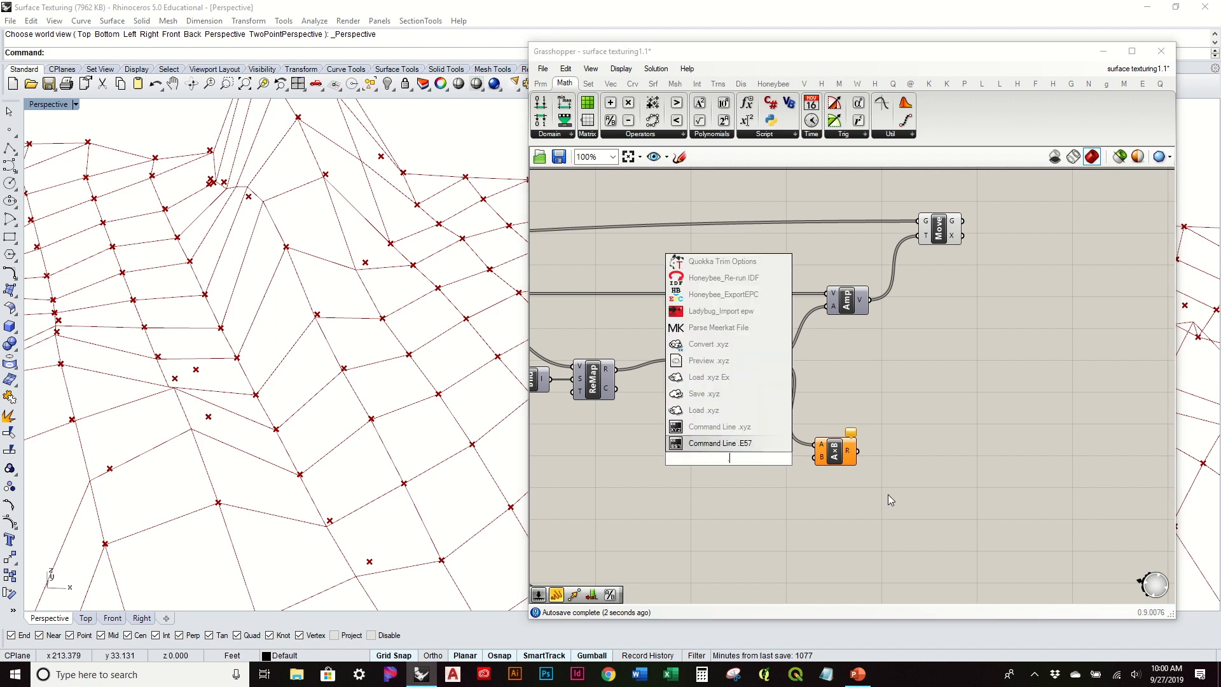
{"action": "key", "text": "Return"}
{"action": "left_click_drag", "start_coordinate": [768, 461], "coordinate": [829, 308]}
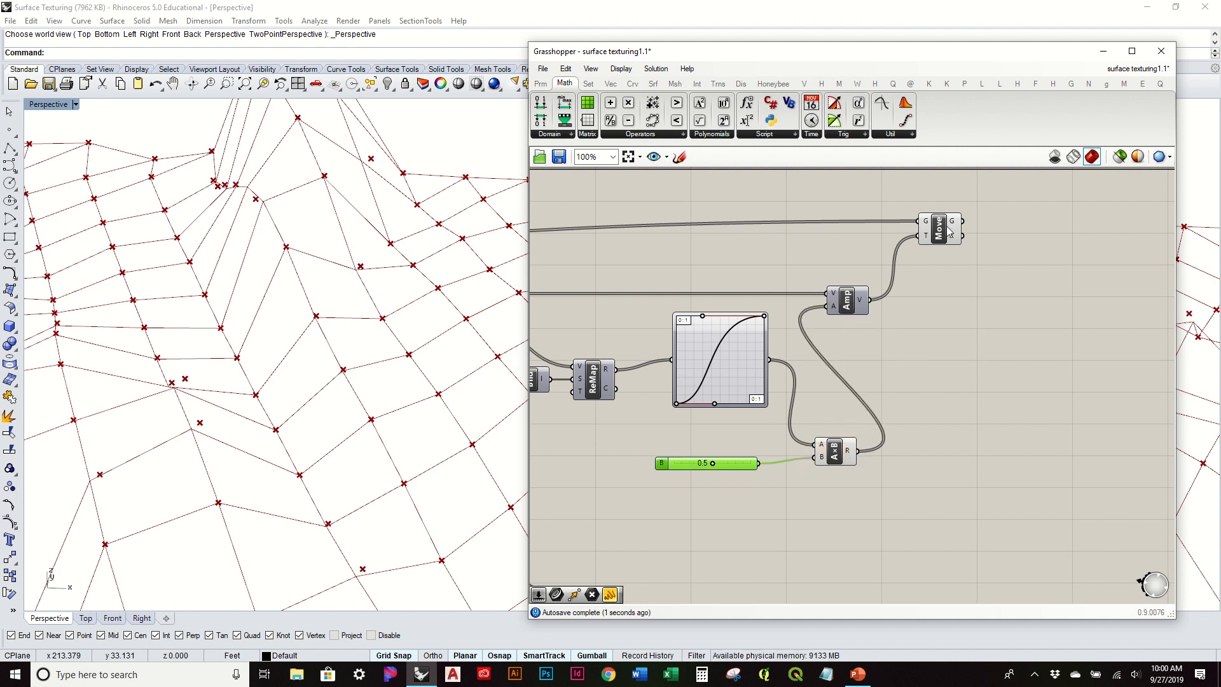
- Tidy the end of the upper chain by repositioning the Move, Amplitude, Multiplication and slider components
{"action": "left_click_drag", "start_coordinate": [947, 226], "coordinate": [1009, 237]}
{"action": "left_click_drag", "start_coordinate": [856, 304], "coordinate": [920, 296]}
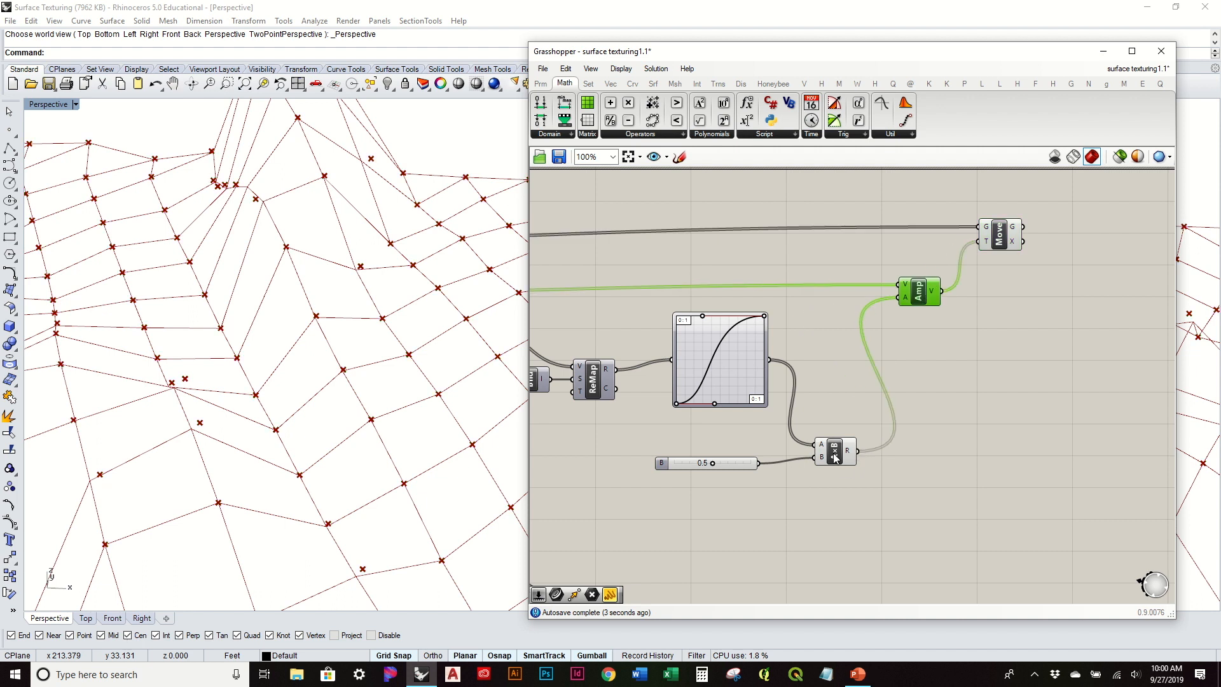
{"action": "left_click_drag", "start_coordinate": [835, 458], "coordinate": [835, 425]}
{"action": "left_click_drag", "start_coordinate": [699, 467], "coordinate": [735, 448]}
- Move the Scale component down to just below the lower chain's ReMap
{"action": "scroll", "coordinate": [721, 453], "scroll_direction": "down", "scroll_amount": 3}
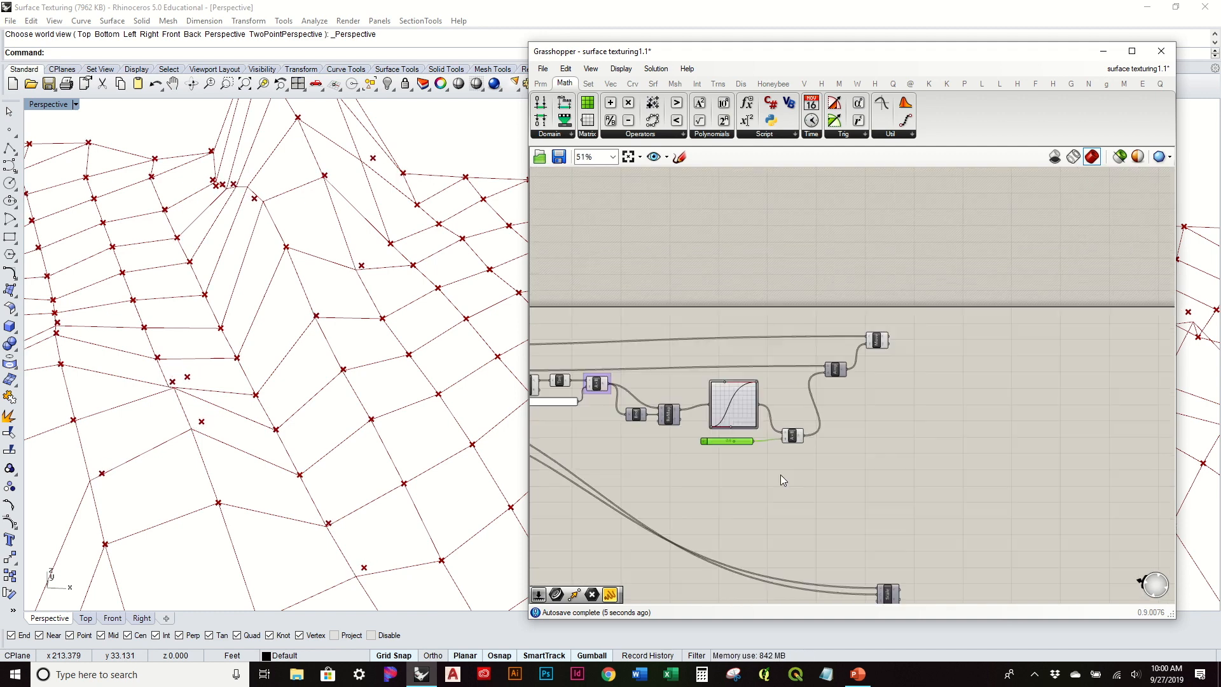
{"action": "right_click_drag", "start_coordinate": [836, 414], "coordinate": [935, 341]}
{"action": "left_click_drag", "start_coordinate": [1020, 425], "coordinate": [856, 550]}
{"action": "right_click_drag", "start_coordinate": [887, 329], "coordinate": [948, 406]}
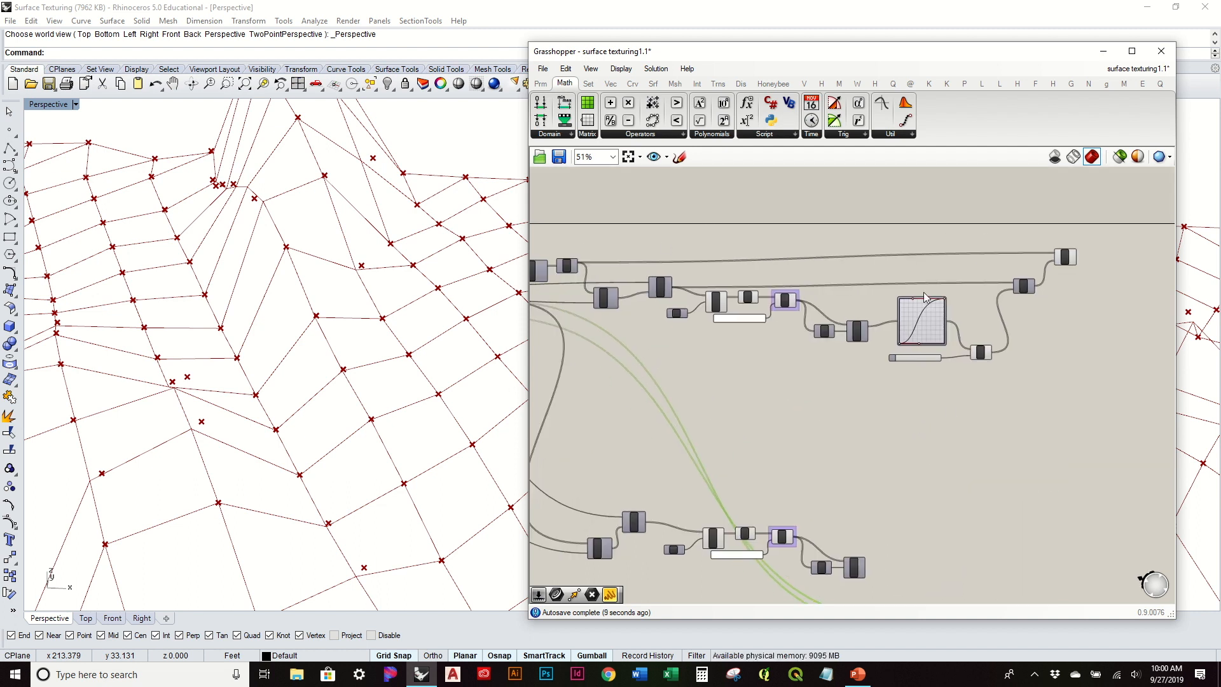
- Review the upper chain feeding the Move component, from Explode and End Points through the Graph Mapper to Amplitude
{"action": "left_click", "coordinate": [1065, 257]}
{"action": "right_click_drag", "start_coordinate": [641, 259], "coordinate": [680, 294]}
{"action": "scroll", "coordinate": [987, 289], "scroll_direction": "up", "scroll_amount": 3}
{"action": "right_click_drag", "start_coordinate": [984, 306], "coordinate": [1022, 263]}
{"action": "scroll", "coordinate": [902, 314], "scroll_direction": "down", "scroll_amount": 2}
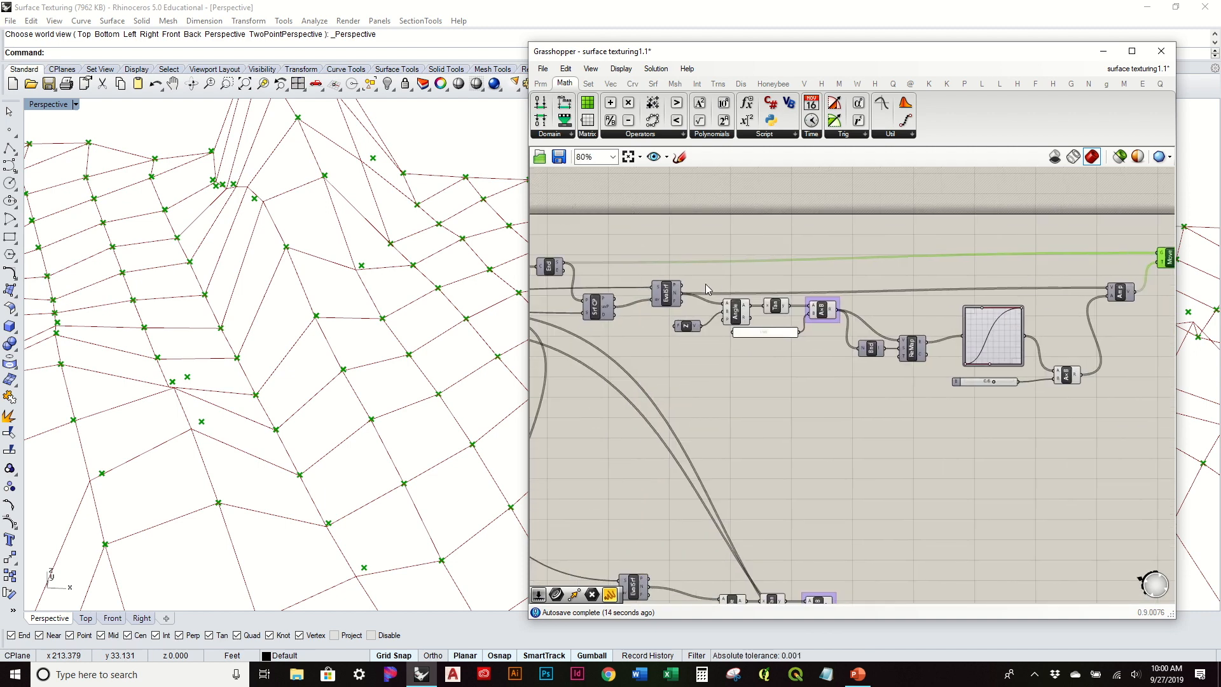
{"action": "scroll", "coordinate": [705, 284], "scroll_direction": "up", "scroll_amount": 2}
{"action": "scroll", "coordinate": [704, 284], "scroll_direction": "down", "scroll_amount": 2}
{"action": "right_click_drag", "start_coordinate": [700, 285], "coordinate": [808, 302]}
{"action": "scroll", "coordinate": [683, 286], "scroll_direction": "up", "scroll_amount": 1}
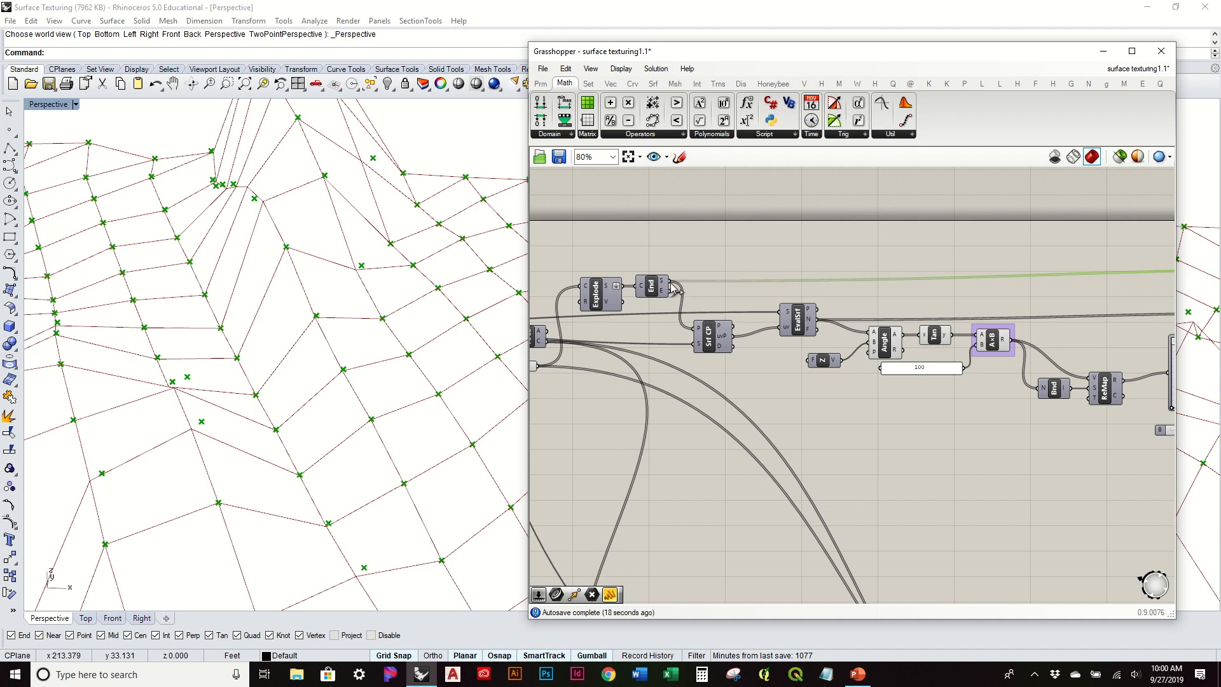
{"action": "scroll", "coordinate": [709, 311], "scroll_direction": "down", "scroll_amount": 1}
{"action": "right_click_drag", "start_coordinate": [891, 278], "coordinate": [845, 262]}
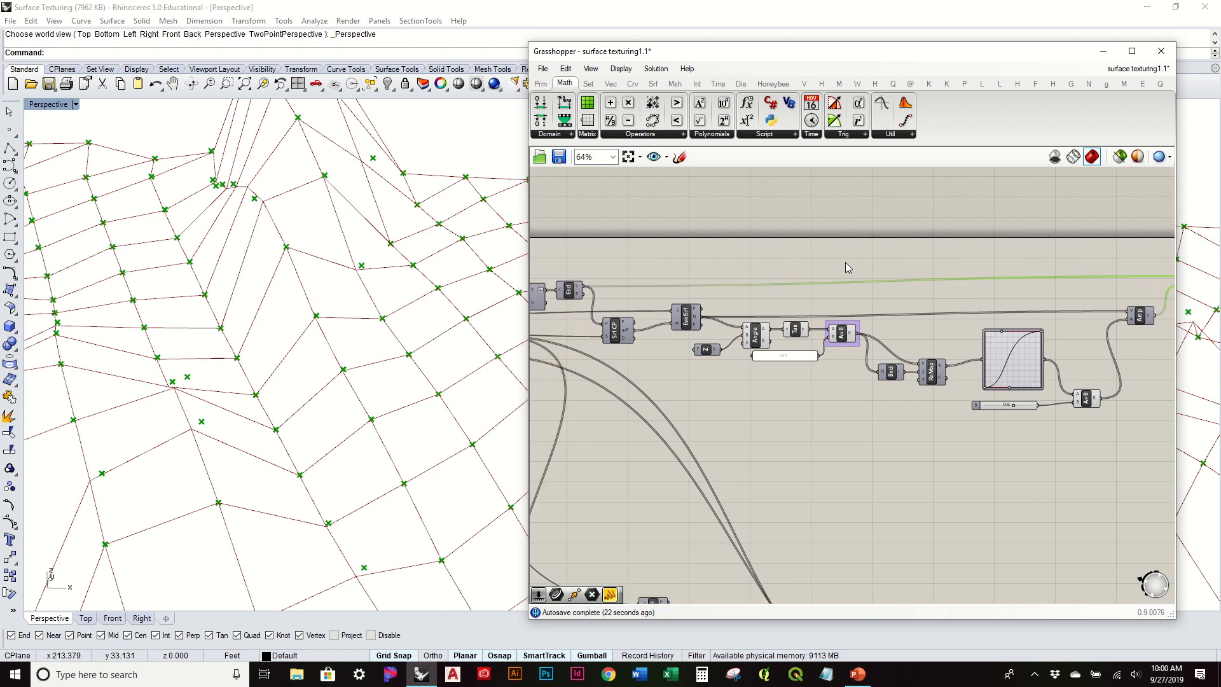
{"action": "scroll", "coordinate": [845, 262], "scroll_direction": "down", "scroll_amount": 1}
{"action": "left_click_drag", "start_coordinate": [1127, 399], "coordinate": [666, 226]}
{"action": "left_click_drag", "start_coordinate": [1000, 365], "coordinate": [1013, 481]}
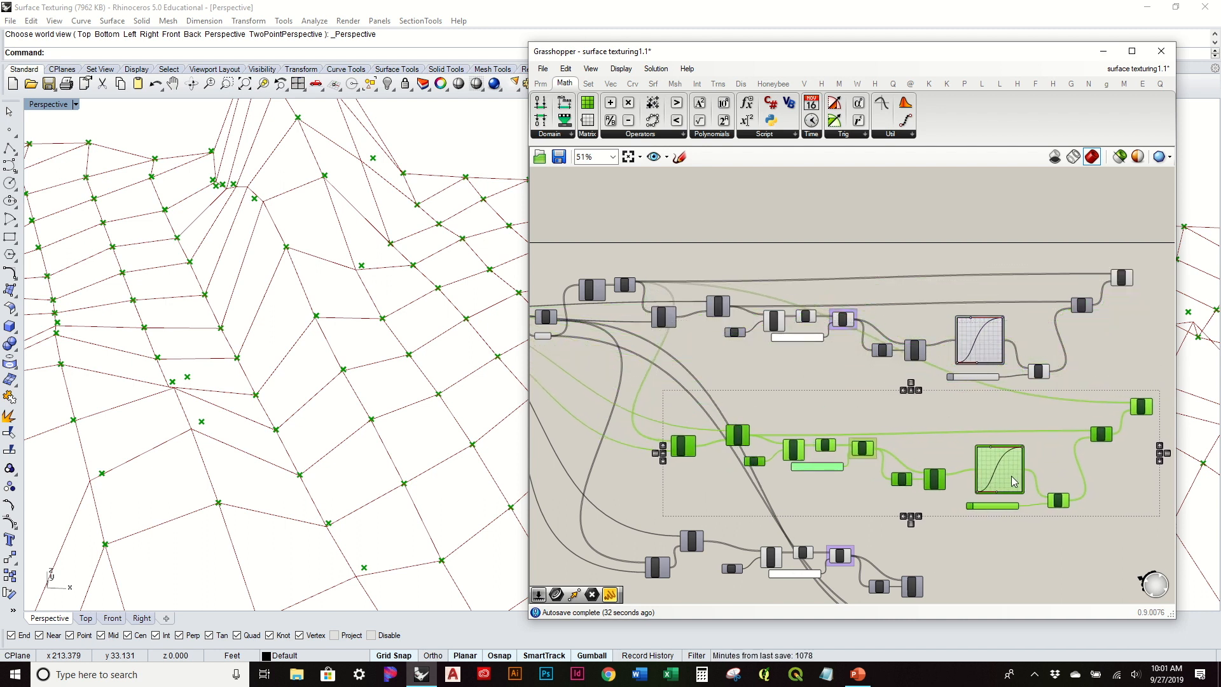
{"action": "key", "text": "ctrl+z"}
{"action": "key", "text": "ctrl+z"}
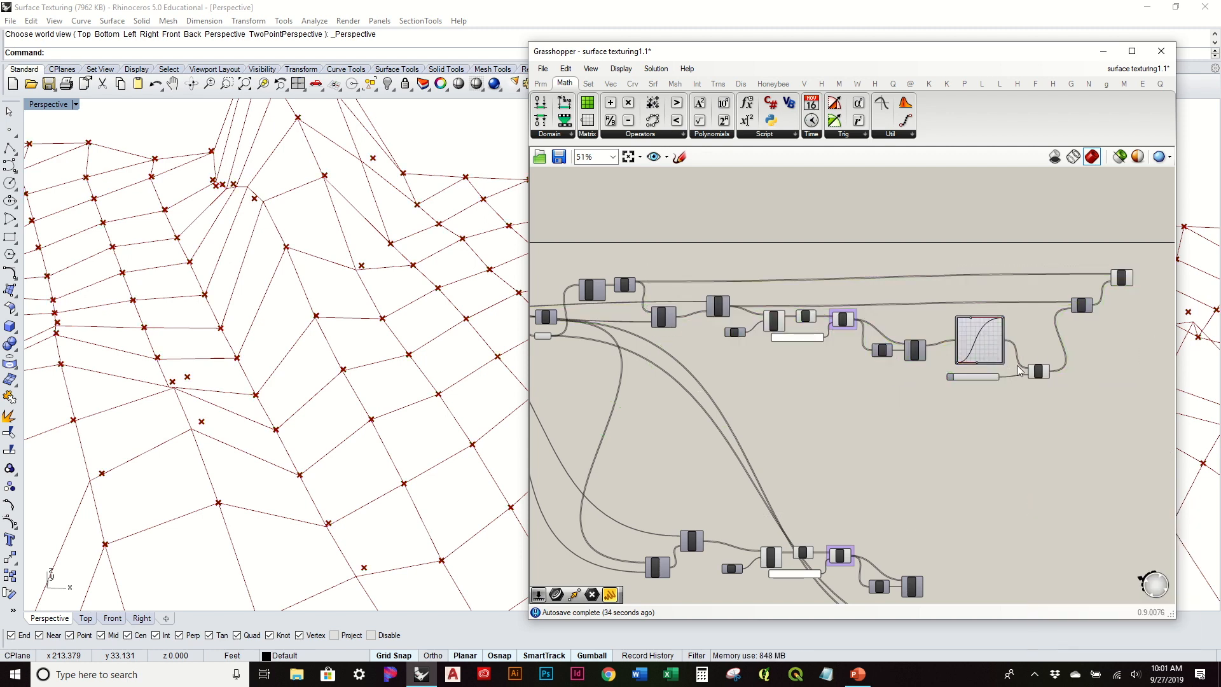
- Group the upper chain's components from Surface Closest Point through the Graph Mapper to Move
{"action": "scroll", "coordinate": [584, 280], "scroll_direction": "up", "scroll_amount": 3}
{"action": "scroll", "coordinate": [584, 280], "scroll_direction": "down", "scroll_amount": 3}
{"action": "left_click_drag", "start_coordinate": [1163, 425], "coordinate": [659, 207]}
{"action": "scroll", "coordinate": [704, 260], "scroll_direction": "up", "scroll_amount": 3}
{"action": "scroll", "coordinate": [703, 260], "scroll_direction": "down", "scroll_amount": 3}
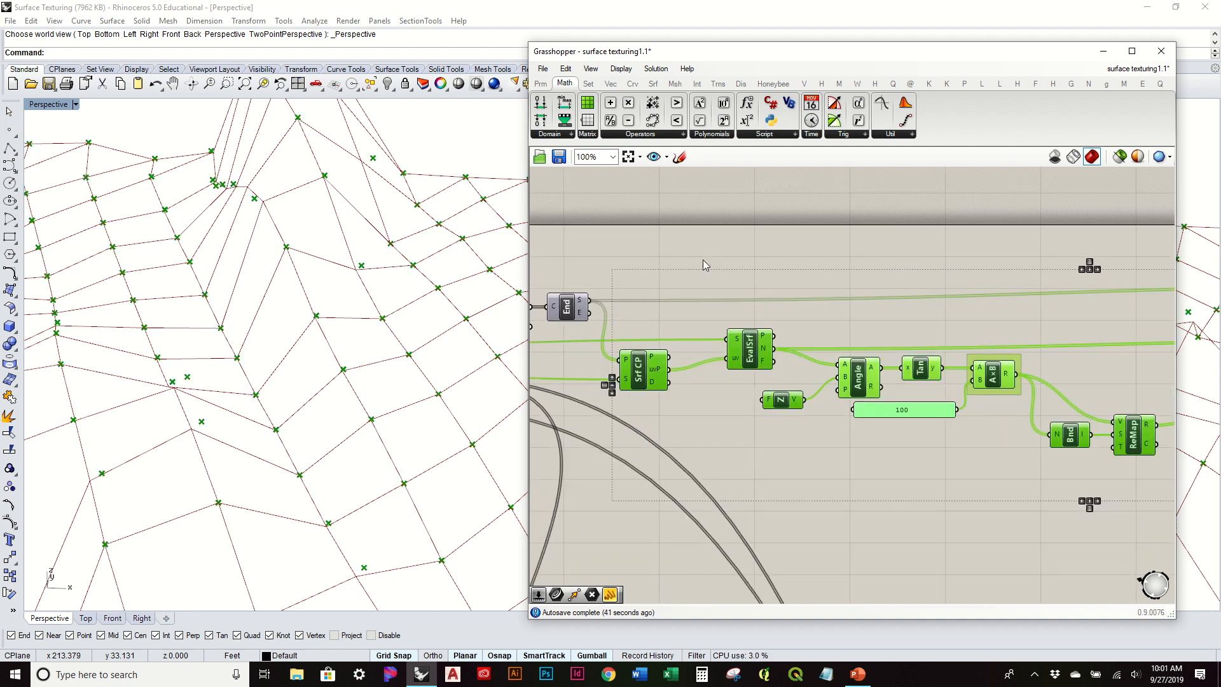
{"action": "scroll", "coordinate": [768, 357], "scroll_direction": "down", "scroll_amount": 2}
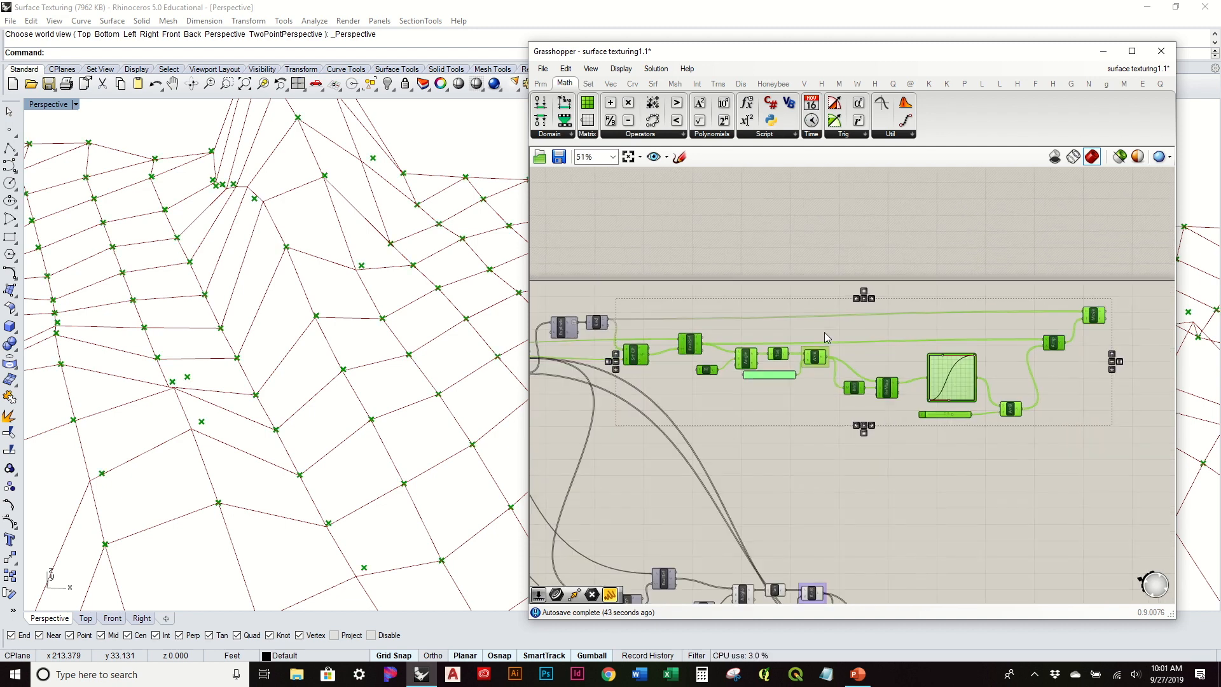
{"action": "right_click_drag", "start_coordinate": [778, 320], "coordinate": [816, 292]}
{"action": "key", "text": "ctrl+g"}
{"action": "left_click_drag", "start_coordinate": [816, 292], "coordinate": [888, 291]}
{"action": "left_click", "coordinate": [912, 394]}
{"action": "right_click_drag", "start_coordinate": [912, 395], "coordinate": [816, 360]}
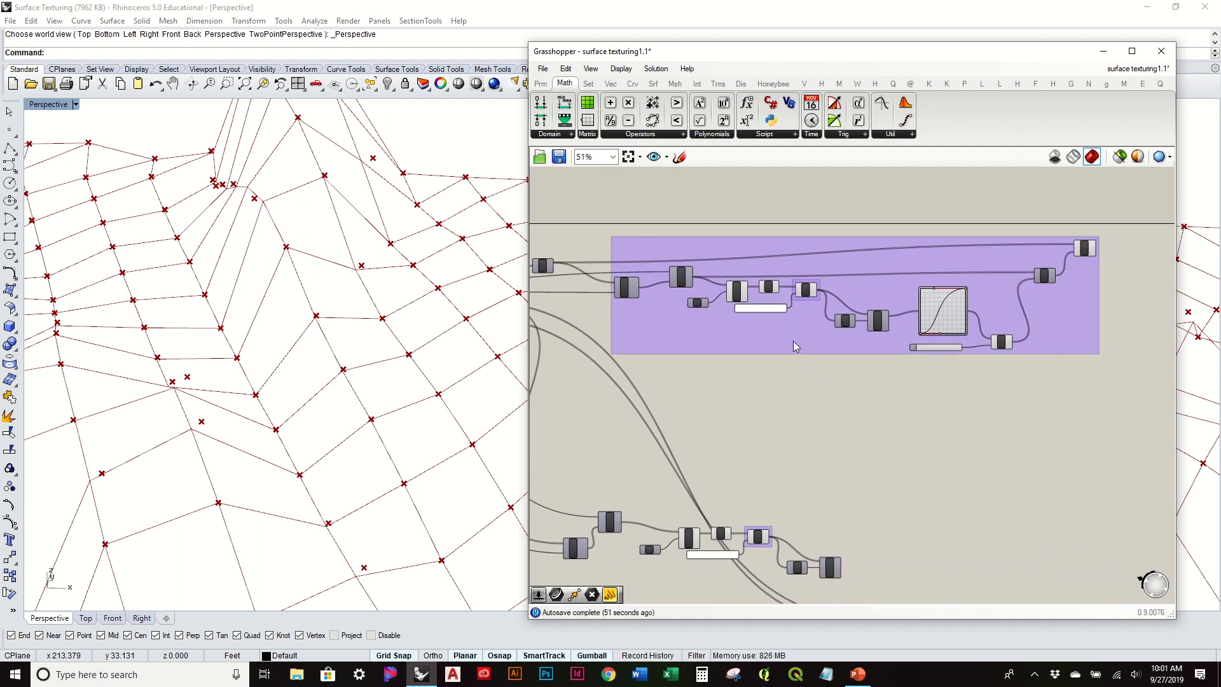
{"action": "left_click", "coordinate": [793, 348]}
- Duplicate the grouped chain and place the copy directly below the original group
{"action": "left_click_drag", "start_coordinate": [1106, 390], "coordinate": [606, 215]}
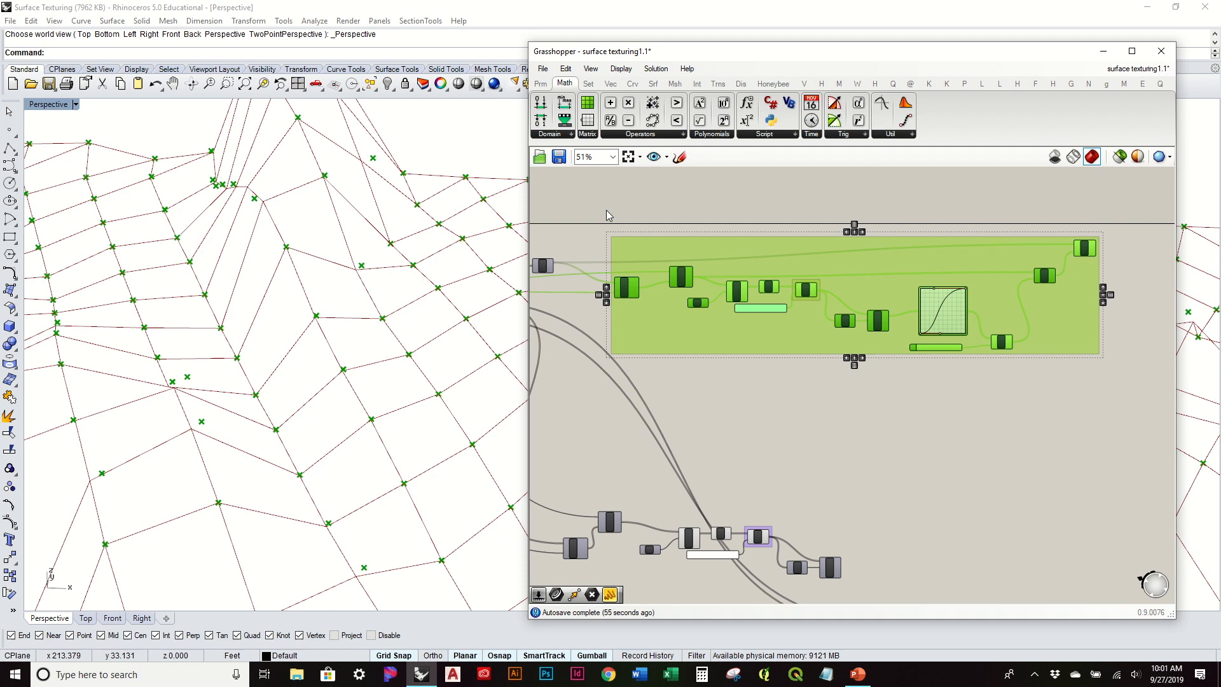
{"action": "left_click_drag", "start_coordinate": [761, 307], "coordinate": [765, 310]}
{"action": "left_click_drag", "start_coordinate": [879, 299], "coordinate": [879, 422], "text": "alt"}
{"action": "left_click", "coordinate": [1130, 369]}
- Lock the solver before rewiring the duplicated group
{"action": "scroll", "coordinate": [853, 318], "scroll_direction": "up", "scroll_amount": 5}
{"action": "scroll", "coordinate": [728, 338], "scroll_direction": "down", "scroll_amount": 5}
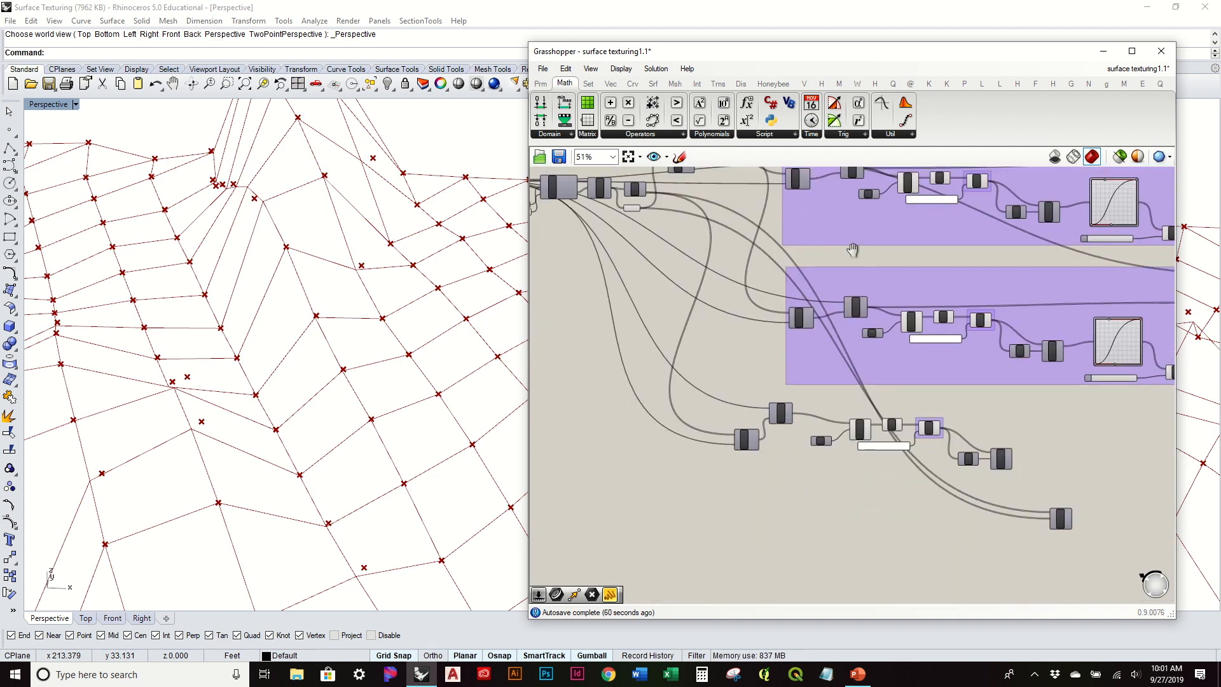
{"action": "right_click_drag", "start_coordinate": [853, 250], "coordinate": [857, 376]}
{"action": "scroll", "coordinate": [795, 309], "scroll_direction": "up", "scroll_amount": 6}
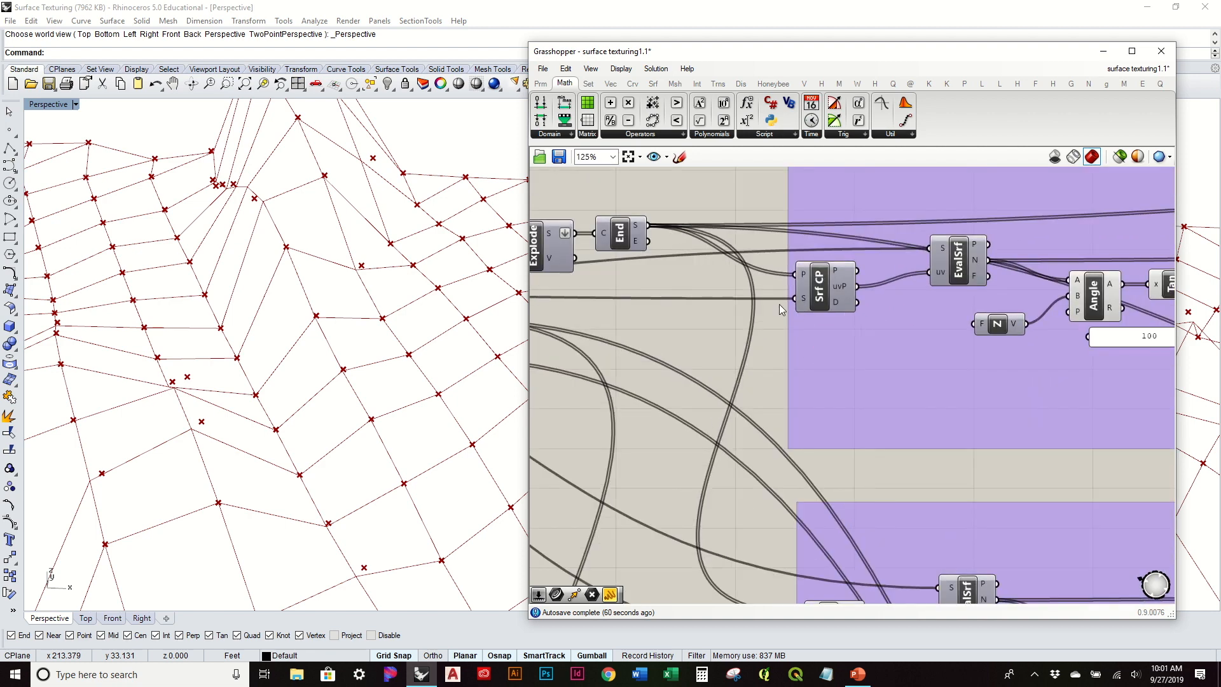
{"action": "middle_click", "coordinate": [651, 328]}
{"action": "left_click", "coordinate": [651, 364]}
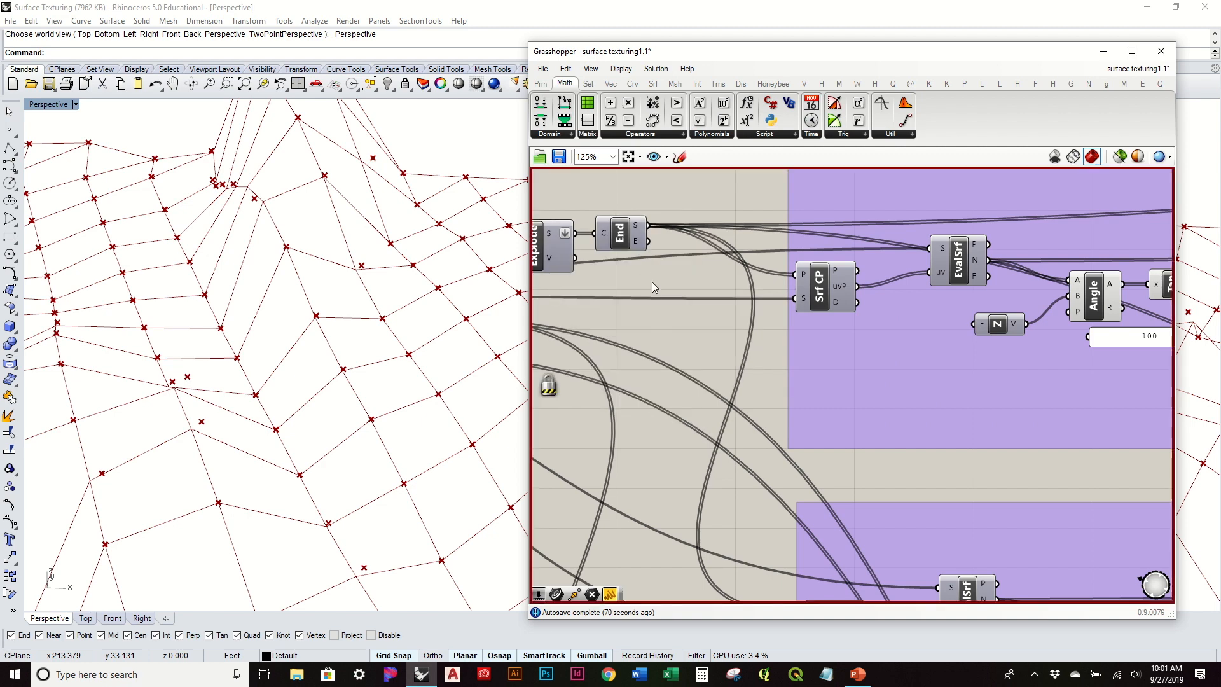
- Connect End Points' E output to the lower group's Surface Closest Point P input and Move G input
{"action": "scroll", "coordinate": [652, 281], "scroll_direction": "down", "scroll_amount": 1}
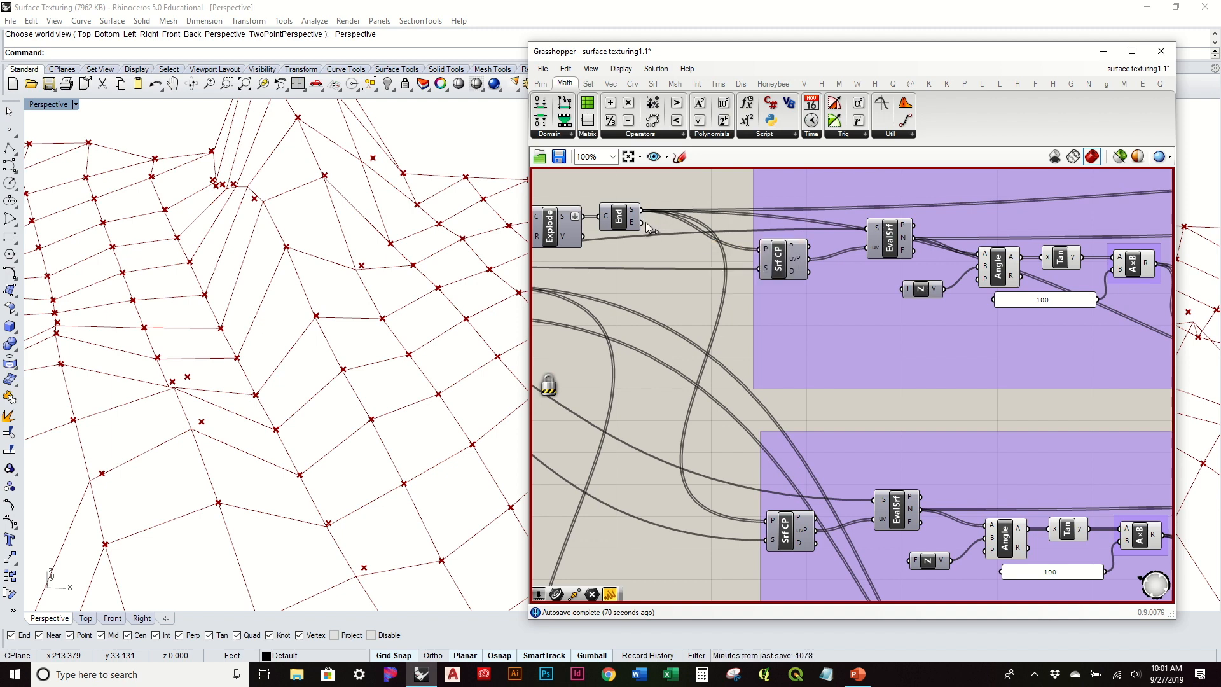
{"action": "left_click_drag", "start_coordinate": [641, 223], "coordinate": [766, 520]}
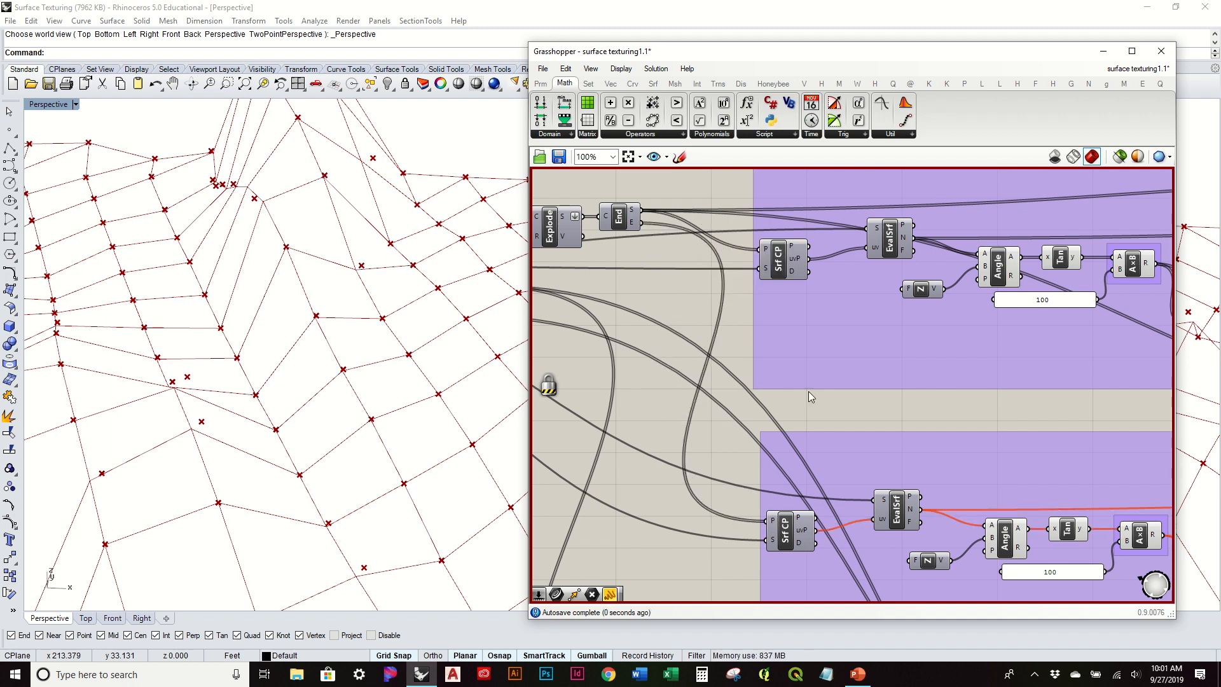
{"action": "scroll", "coordinate": [808, 391], "scroll_direction": "down", "scroll_amount": 1}
{"action": "right_click_drag", "start_coordinate": [858, 383], "coordinate": [735, 406]}
{"action": "left_click_drag", "start_coordinate": [557, 283], "coordinate": [1071, 484]}
- Review the wiring from End Points through both groups to their Amplitude and Move components
{"action": "right_click_drag", "start_coordinate": [853, 435], "coordinate": [1014, 452]}
{"action": "right_click_drag", "start_coordinate": [639, 290], "coordinate": [788, 292]}
{"action": "right_click_drag", "start_coordinate": [548, 267], "coordinate": [596, 289]}
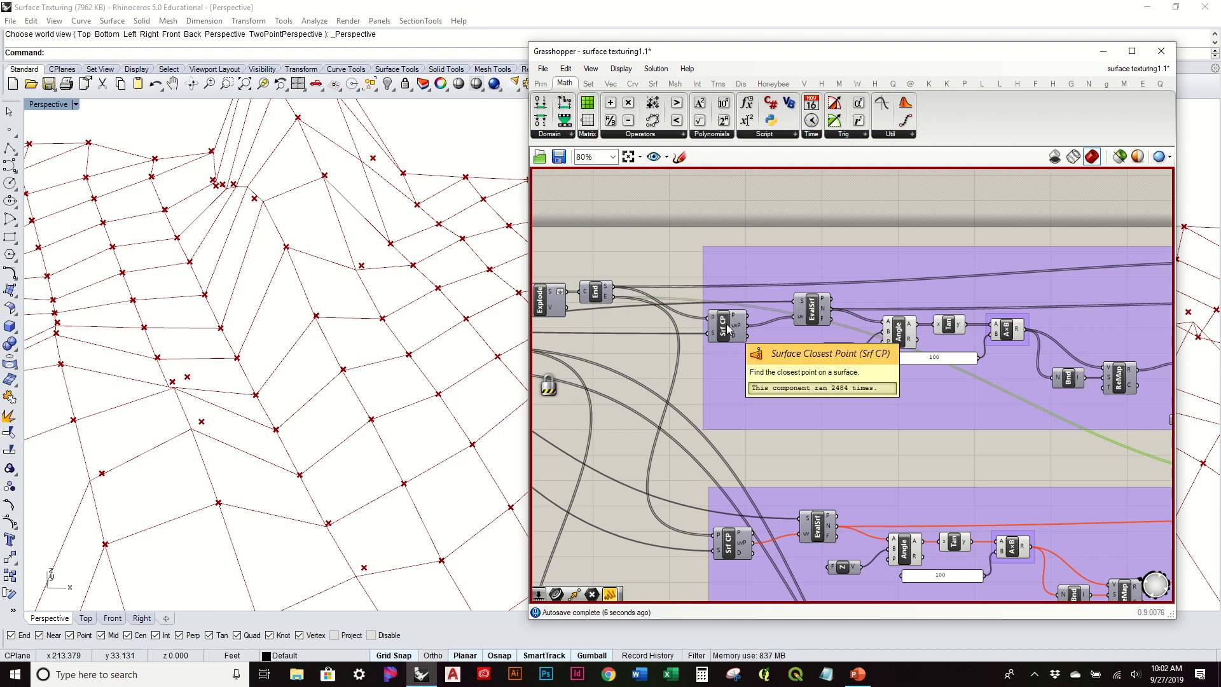
{"action": "right_click_drag", "start_coordinate": [807, 327], "coordinate": [746, 407]}
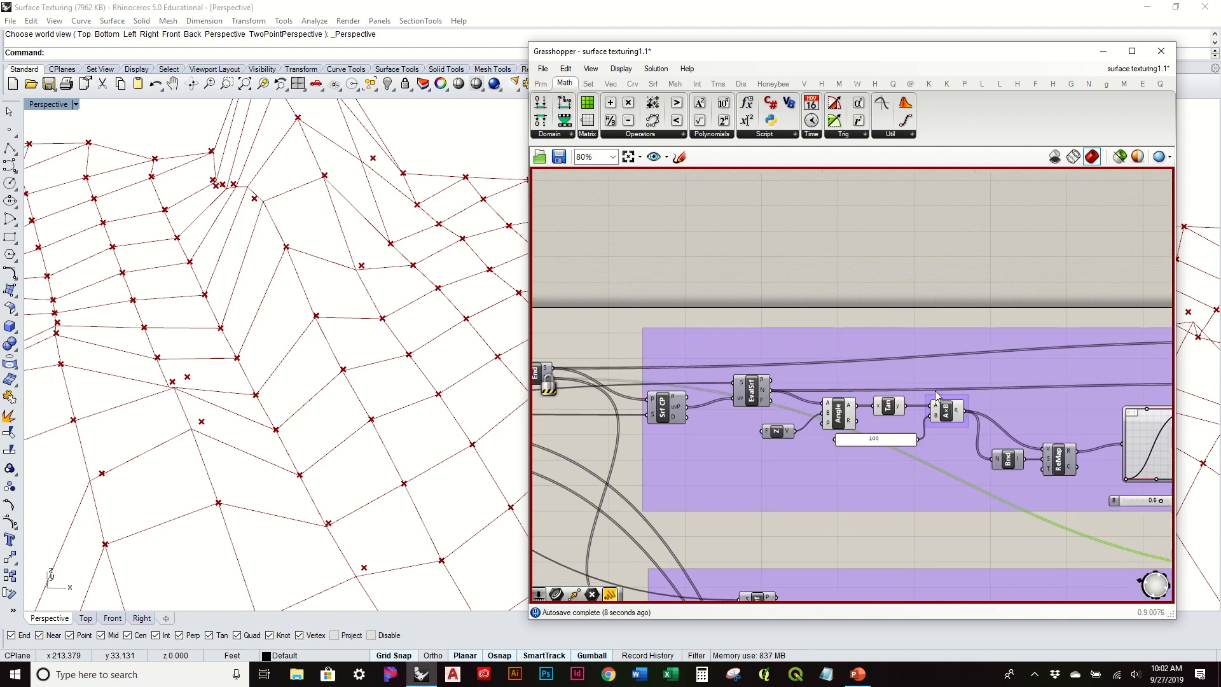
{"action": "right_click_drag", "start_coordinate": [935, 391], "coordinate": [717, 408]}
{"action": "right_click_drag", "start_coordinate": [1023, 372], "coordinate": [940, 371]}
{"action": "left_click", "coordinate": [1080, 367]}
{"action": "right_click_drag", "start_coordinate": [823, 364], "coordinate": [988, 268]}
{"action": "right_click_drag", "start_coordinate": [687, 370], "coordinate": [603, 308]}
{"action": "right_click_drag", "start_coordinate": [867, 398], "coordinate": [1058, 399]}
{"action": "right_click_drag", "start_coordinate": [670, 358], "coordinate": [744, 354]}
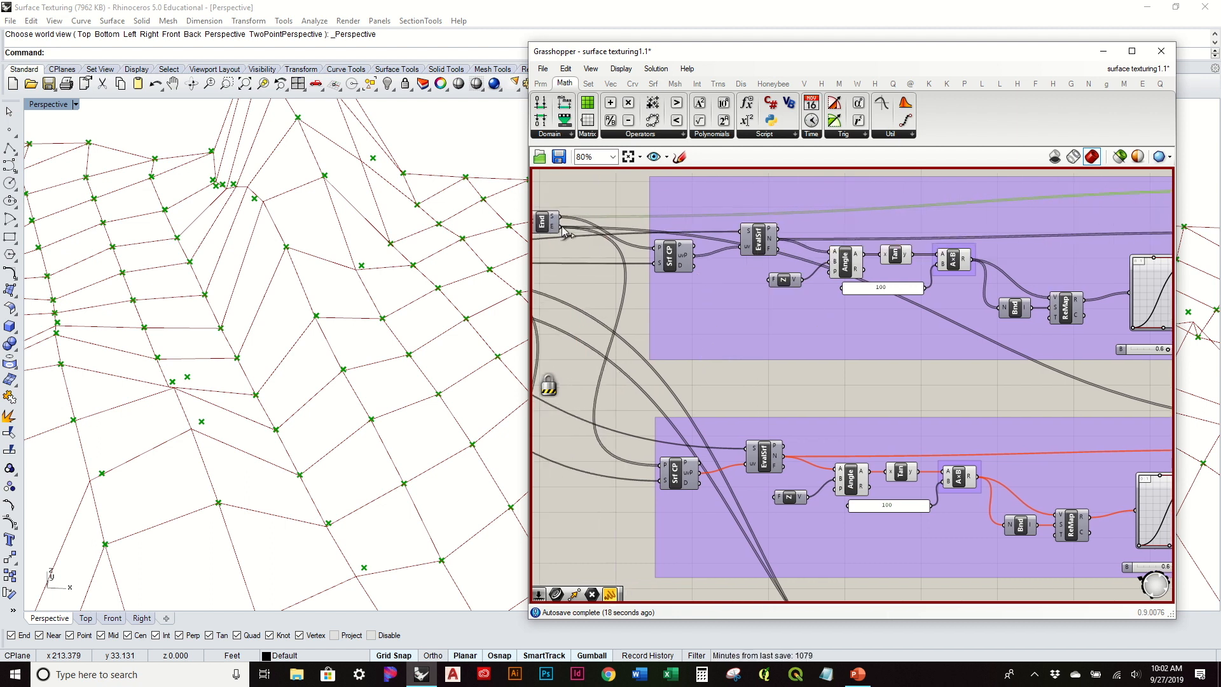
- Move the Explode and End Points components and their Curve parameter down, level with the gap between the two groups
{"action": "left_click_drag", "start_coordinate": [561, 215], "coordinate": [639, 247]}
{"action": "right_click_drag", "start_coordinate": [1031, 459], "coordinate": [1093, 444]}
{"action": "right_click_drag", "start_coordinate": [724, 285], "coordinate": [859, 335]}
{"action": "left_click_drag", "start_coordinate": [764, 300], "coordinate": [633, 225]}
{"action": "left_click_drag", "start_coordinate": [694, 260], "coordinate": [719, 400]}
{"action": "left_click", "coordinate": [611, 335]}
{"action": "left_click_drag", "start_coordinate": [624, 369], "coordinate": [652, 390]}
- Unlock the solver so the rewired definition recomputes
{"action": "right_click_drag", "start_coordinate": [839, 380], "coordinate": [656, 355]}
{"action": "scroll", "coordinate": [656, 354], "scroll_direction": "down", "scroll_amount": 1}
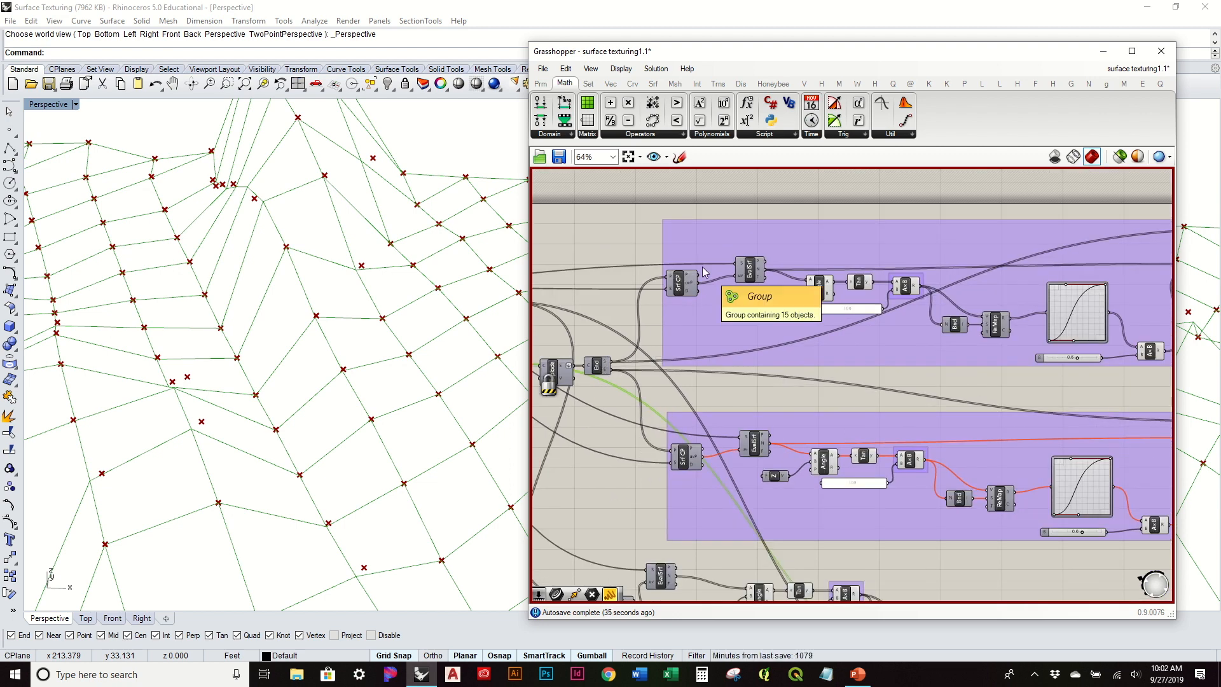
{"action": "right_click_drag", "start_coordinate": [838, 416], "coordinate": [703, 325]}
{"action": "scroll", "coordinate": [902, 324], "scroll_direction": "down", "scroll_amount": 1}
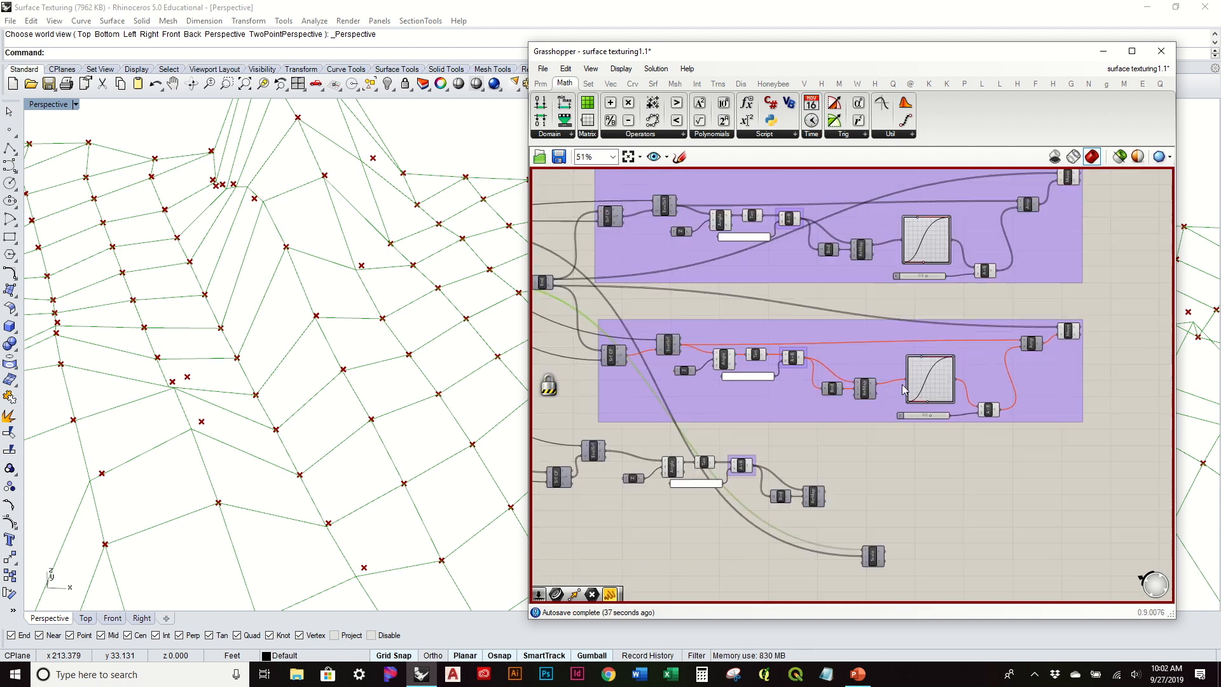
{"action": "middle_click", "coordinate": [897, 463]}
{"action": "left_click", "coordinate": [895, 499]}
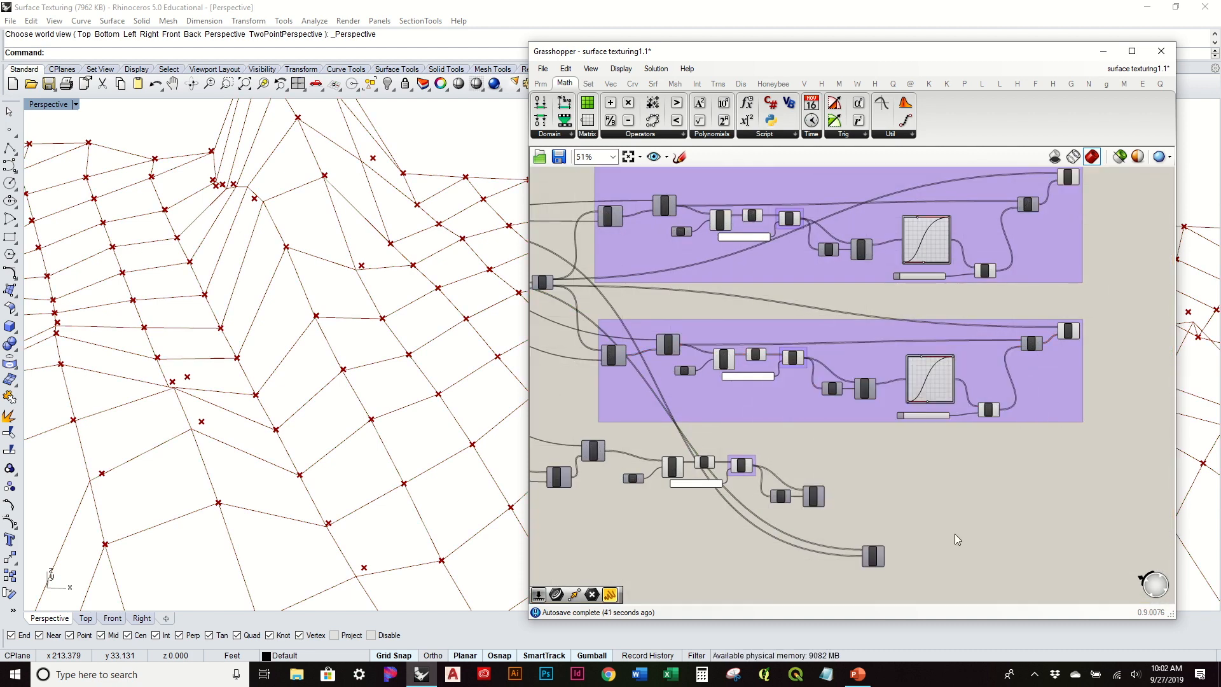
- Examine the points produced by the lower and upper Move components in the Rhino viewport
{"action": "scroll", "coordinate": [1051, 296], "scroll_direction": "up", "scroll_amount": 1}
{"action": "right_click_drag", "start_coordinate": [1051, 295], "coordinate": [914, 388]}
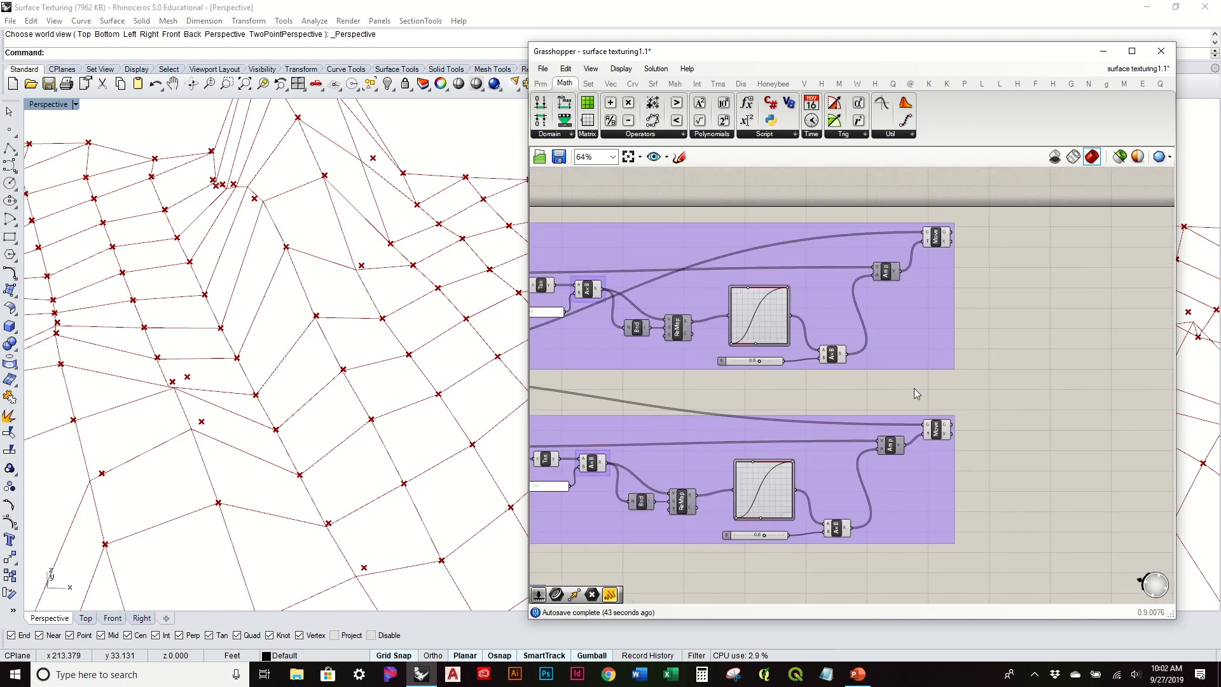
{"action": "left_click", "coordinate": [942, 431]}
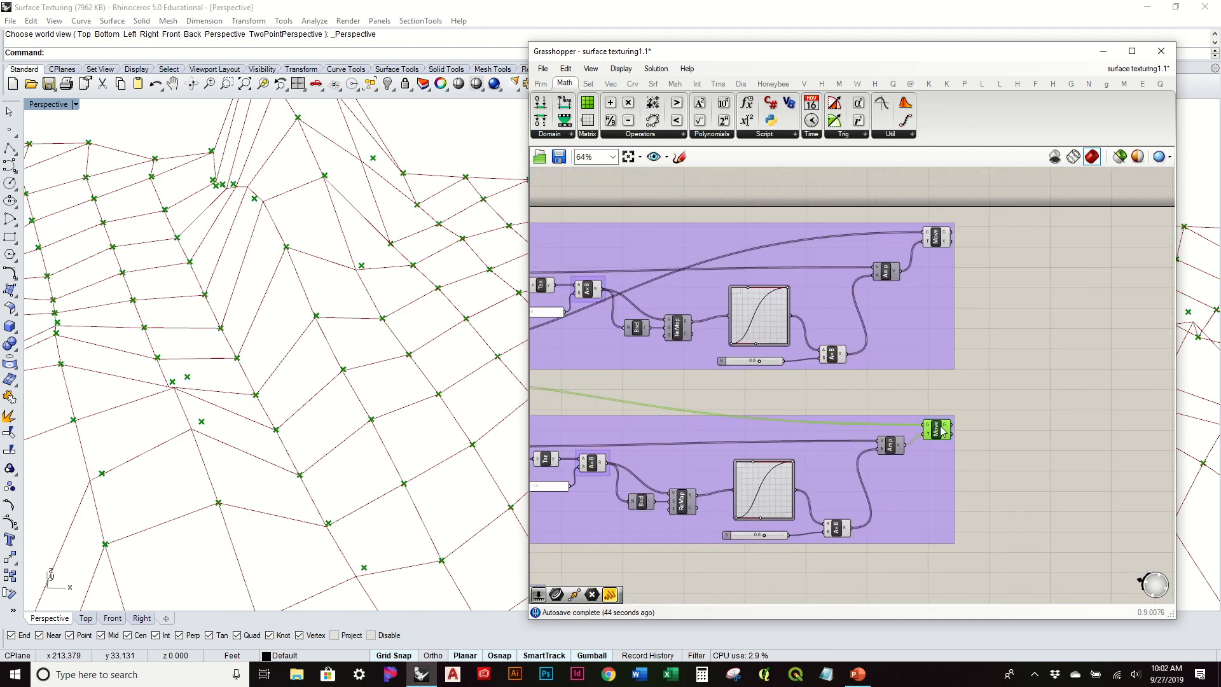
{"action": "left_click", "coordinate": [942, 240]}
{"action": "left_click", "coordinate": [1017, 390]}
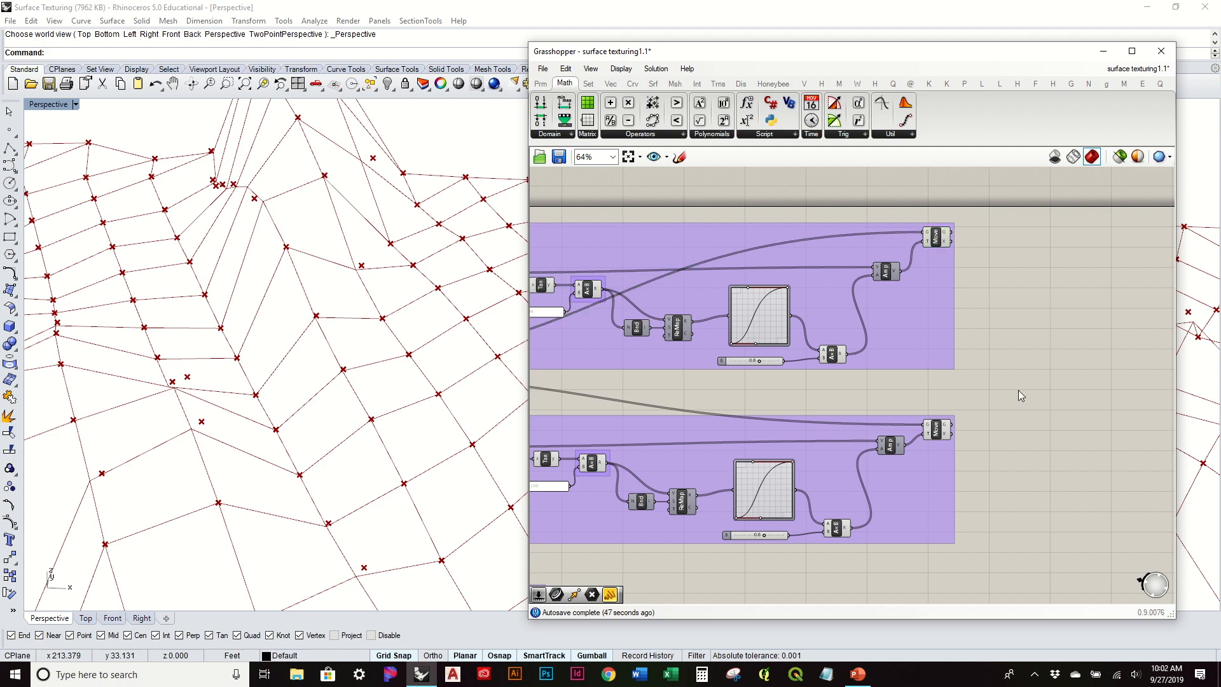
{"action": "right_click_drag", "start_coordinate": [338, 442], "coordinate": [284, 416]}
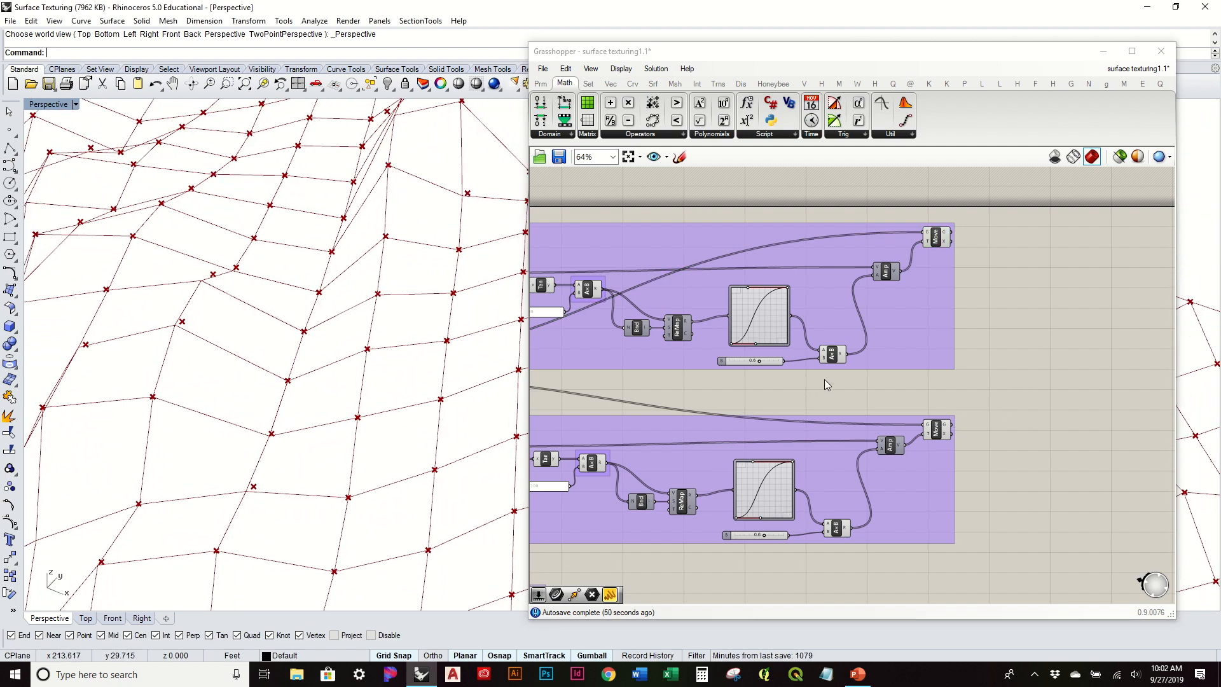
- Add a Line component and connect the upper Move's geometry to A and the lower Move's geometry to B
{"action": "right_click_drag", "start_coordinate": [825, 379], "coordinate": [732, 415]}
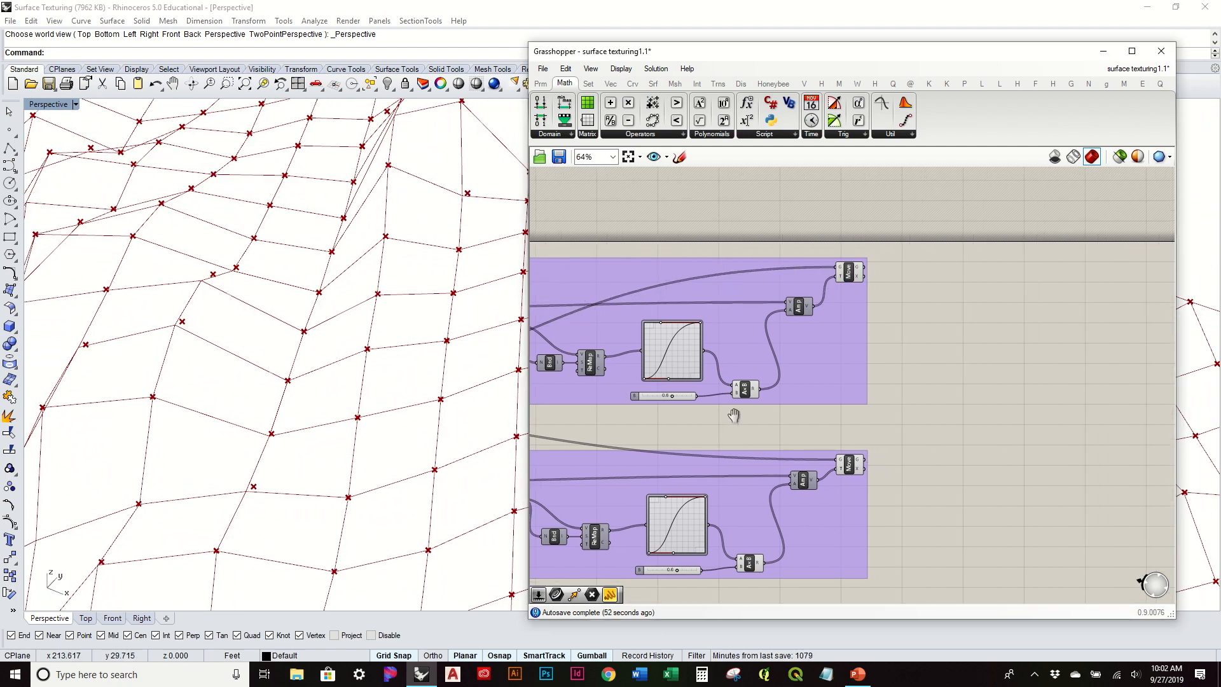
{"action": "left_click", "coordinate": [628, 86]}
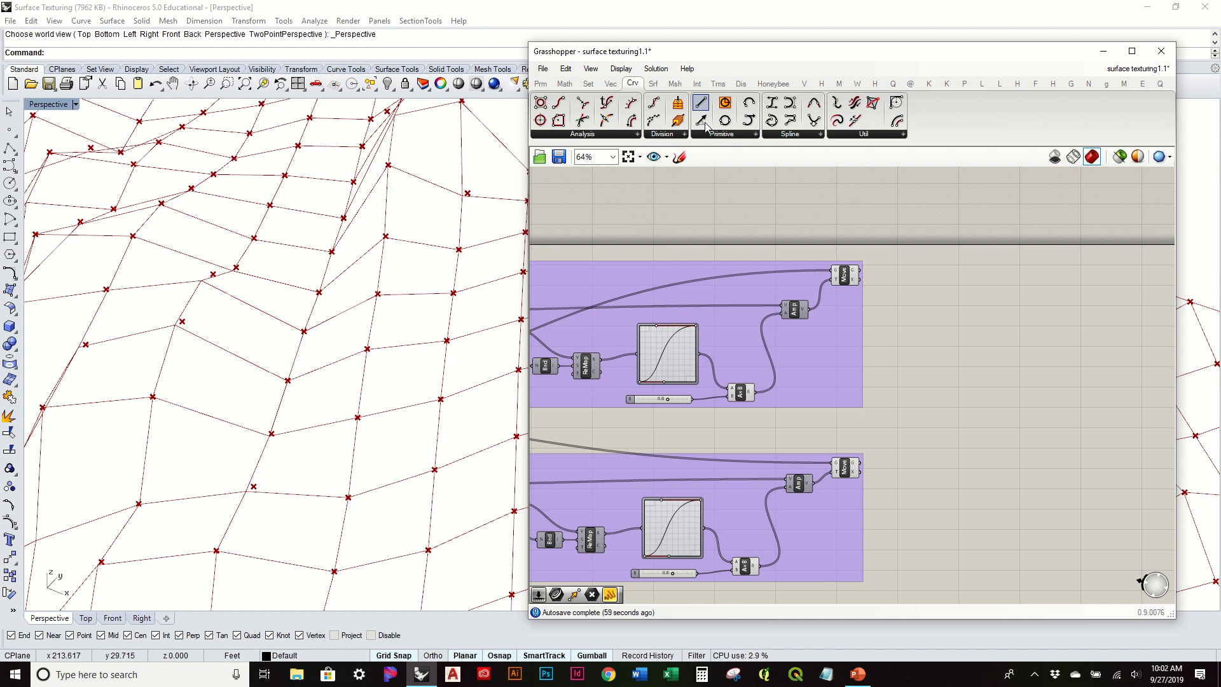
{"action": "left_click_drag", "start_coordinate": [699, 108], "coordinate": [943, 402]}
{"action": "scroll", "coordinate": [933, 408], "scroll_direction": "up", "scroll_amount": 1}
{"action": "left_click_drag", "start_coordinate": [840, 236], "coordinate": [932, 395]}
{"action": "left_click_drag", "start_coordinate": [840, 476], "coordinate": [933, 406]}
- Turn off the preview of both Move components
{"action": "scroll", "coordinate": [933, 410], "scroll_direction": "down", "scroll_amount": 2}
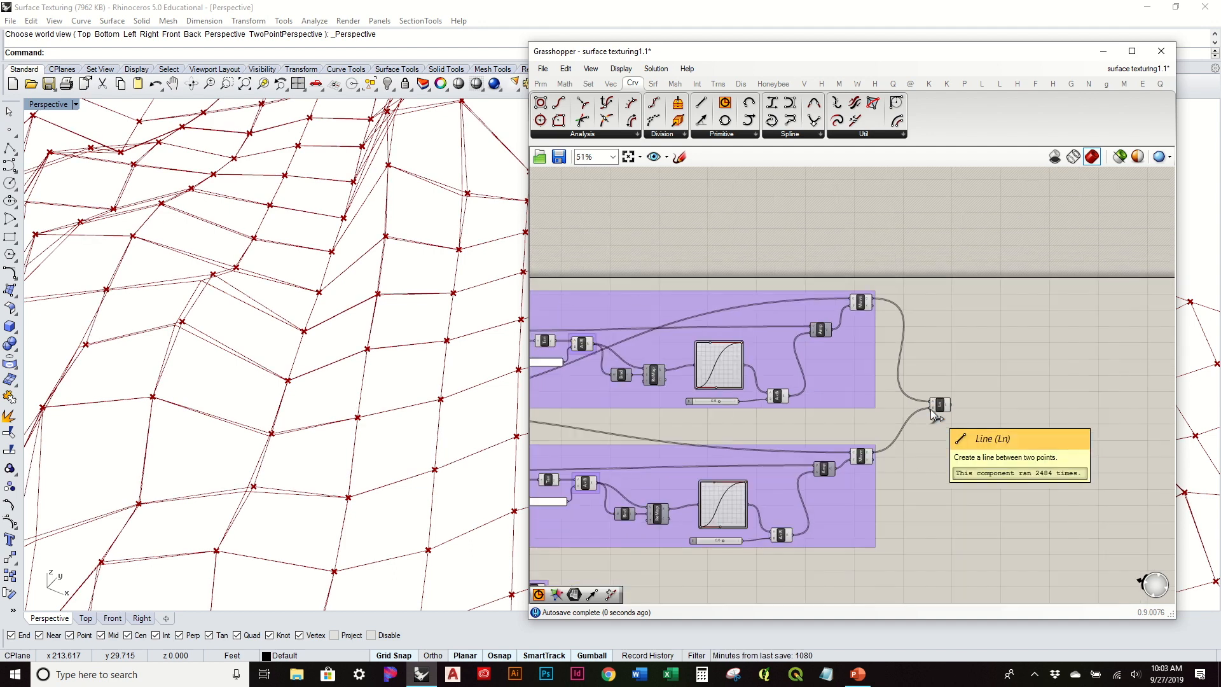
{"action": "left_click_drag", "start_coordinate": [892, 483], "coordinate": [852, 256]}
{"action": "middle_click", "coordinate": [852, 255]}
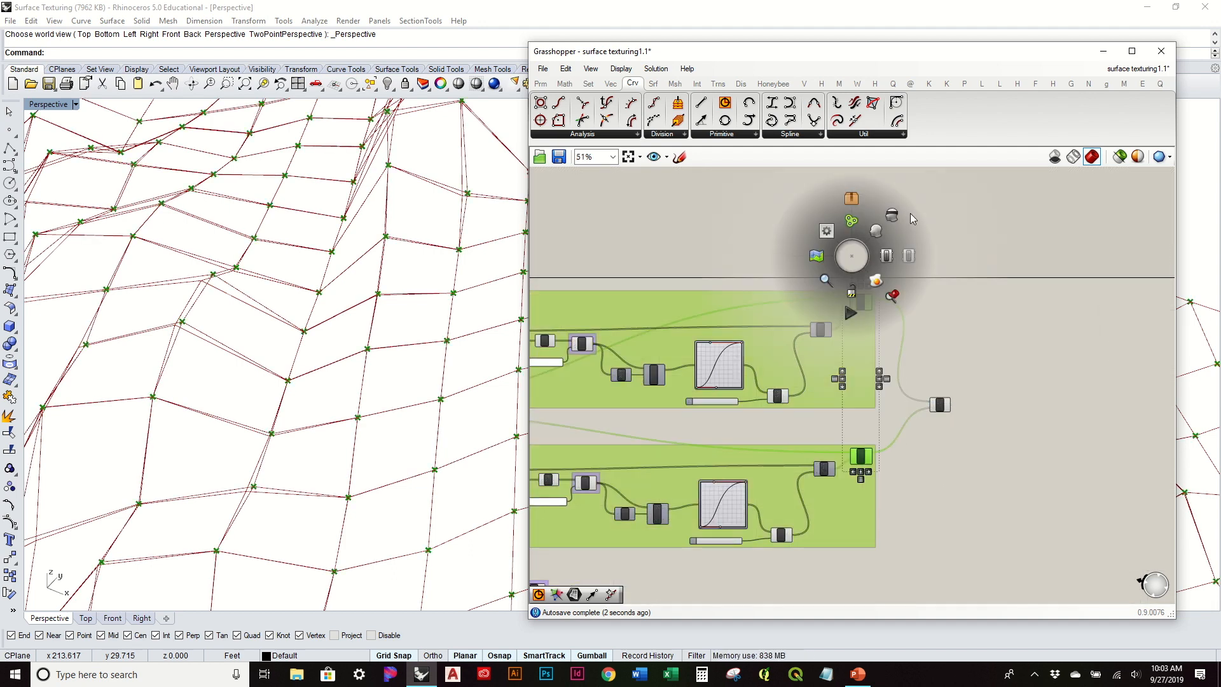
{"action": "left_click", "coordinate": [952, 284]}
- Compare the new displaced lines with the original panel curves from several angles in the Rhino viewport
{"action": "right_click_drag", "start_coordinate": [714, 367], "coordinate": [919, 342]}
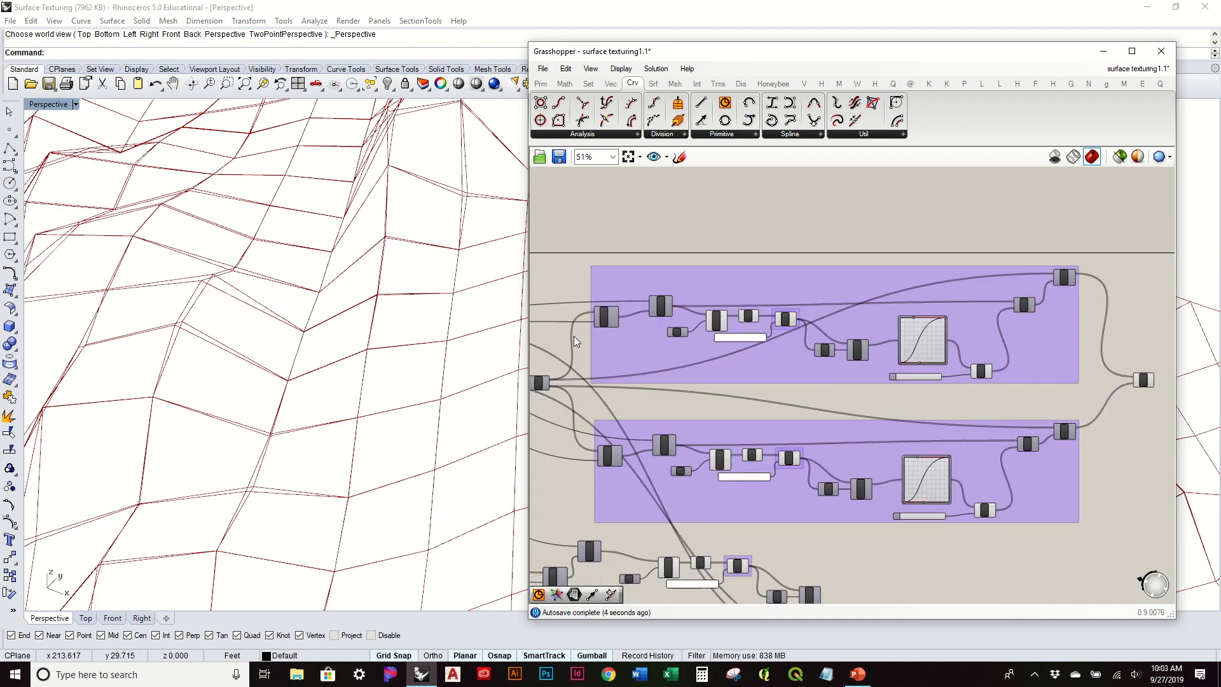
{"action": "right_click_drag", "start_coordinate": [403, 338], "coordinate": [474, 307]}
{"action": "right_click_drag", "start_coordinate": [500, 386], "coordinate": [486, 390]}
{"action": "right_click_drag", "start_coordinate": [624, 365], "coordinate": [856, 327]}
{"action": "scroll", "coordinate": [669, 277], "scroll_direction": "up", "scroll_amount": 3}
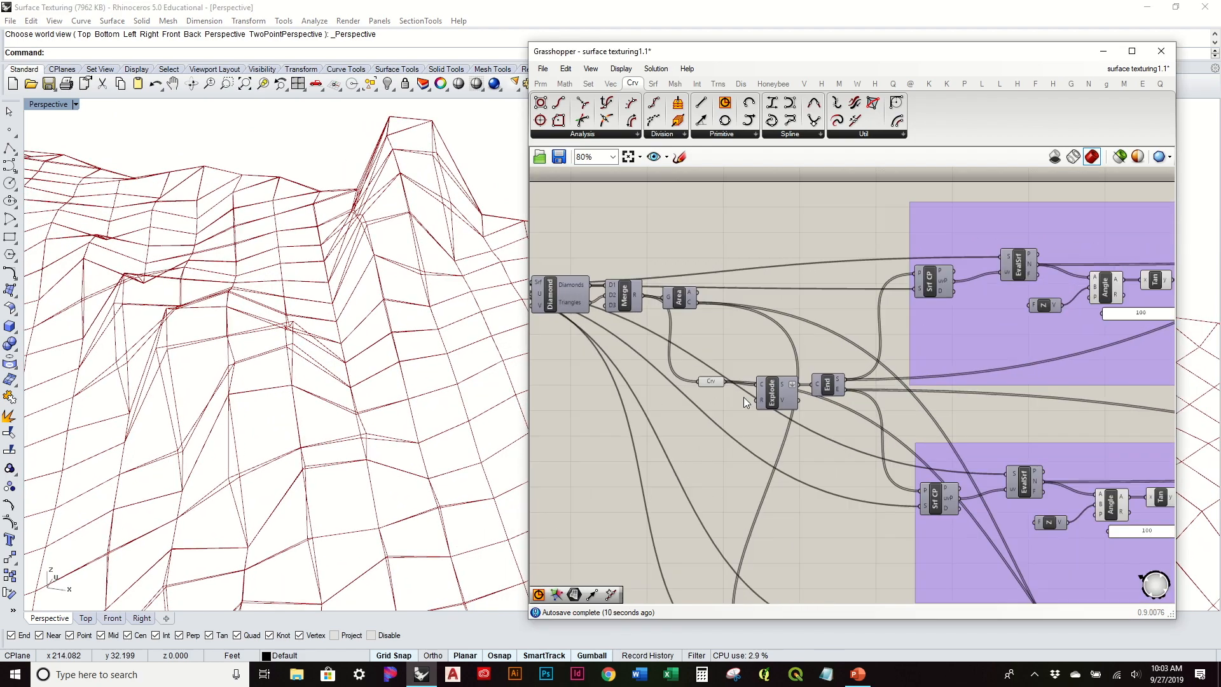
{"action": "left_click", "coordinate": [712, 380]}
{"action": "right_click_drag", "start_coordinate": [331, 343], "coordinate": [462, 388]}
{"action": "scroll", "coordinate": [464, 423], "scroll_direction": "up", "scroll_amount": 6}
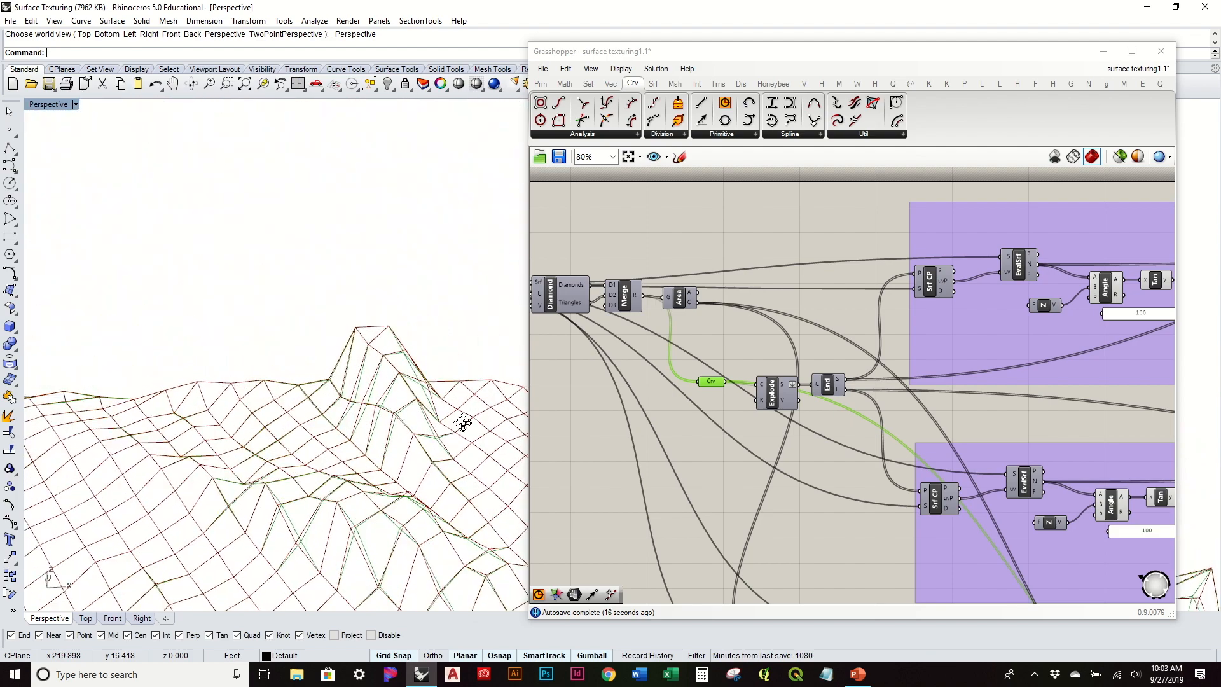
{"action": "right_click_drag", "start_coordinate": [351, 413], "coordinate": [315, 375]}
{"action": "right_click_drag", "start_coordinate": [368, 319], "coordinate": [294, 378]}
{"action": "scroll", "coordinate": [293, 377], "scroll_direction": "down", "scroll_amount": 4}
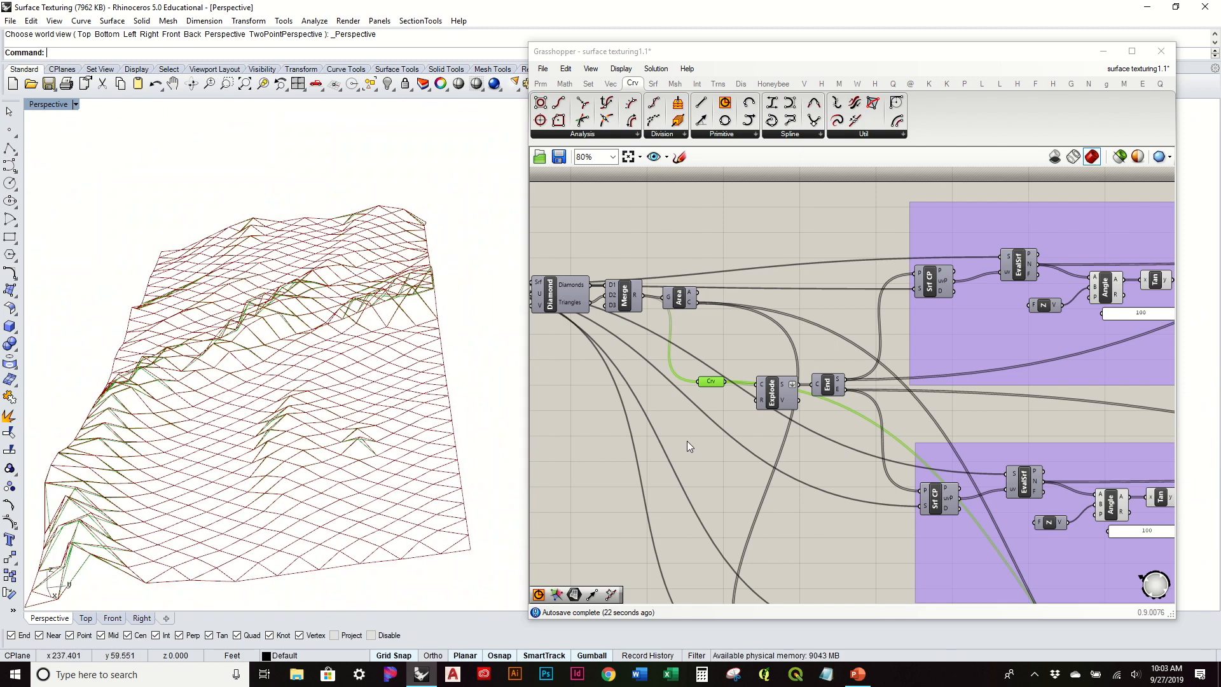
- Add a 0.5 number slider between the two groups and connect it to the upper group's final Multiplication B input
{"action": "right_click_drag", "start_coordinate": [987, 411], "coordinate": [765, 312]}
{"action": "right_click_drag", "start_coordinate": [981, 344], "coordinate": [753, 353]}
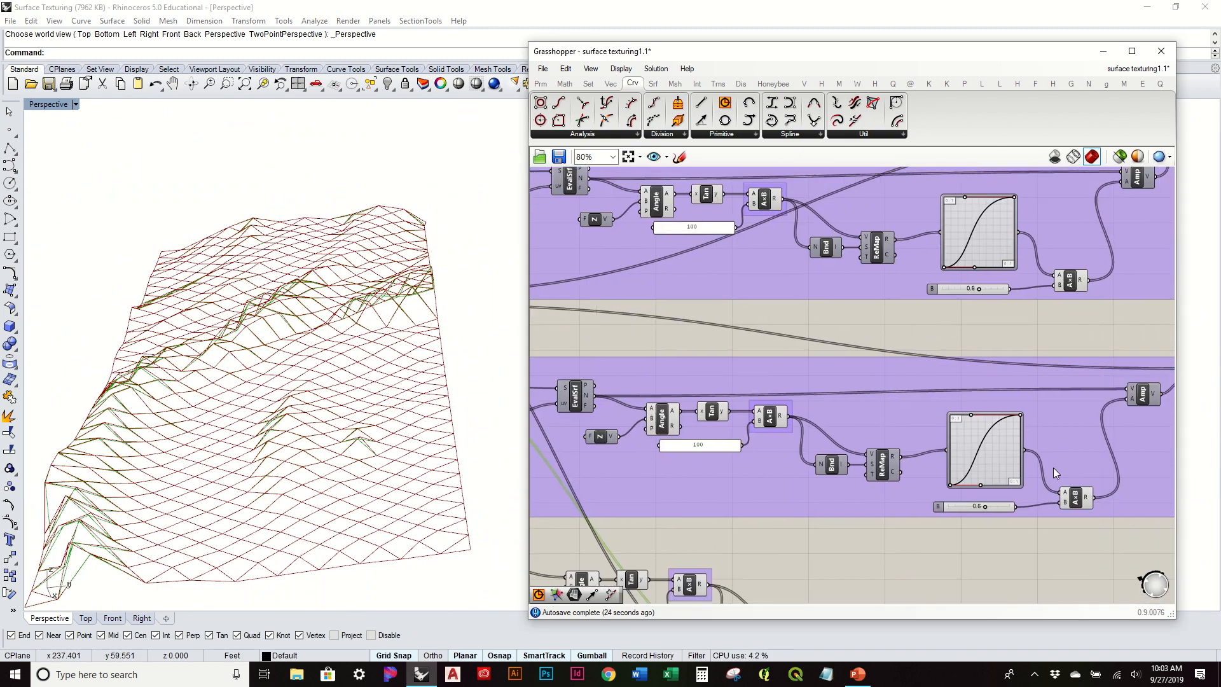
{"action": "scroll", "coordinate": [987, 414], "scroll_direction": "up", "scroll_amount": 3}
{"action": "scroll", "coordinate": [954, 367], "scroll_direction": "down", "scroll_amount": 3}
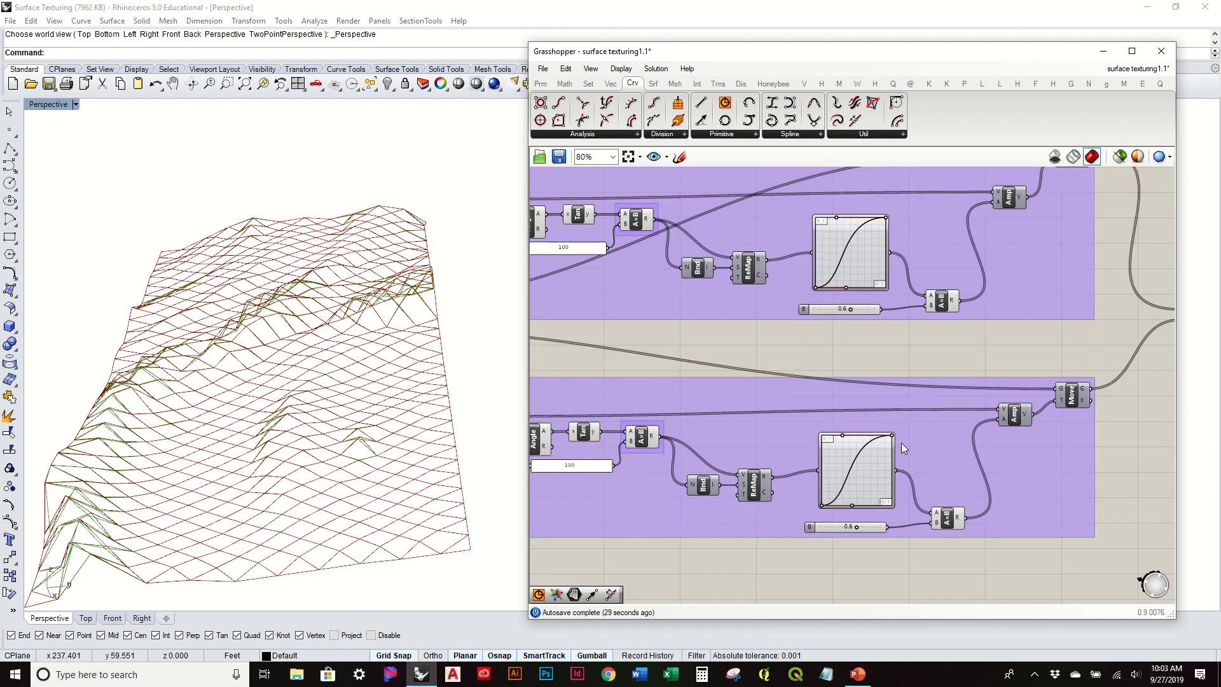
{"action": "double_click", "coordinate": [852, 347]}
{"action": "type", "text": "slider"}
{"action": "key", "text": "Return"}
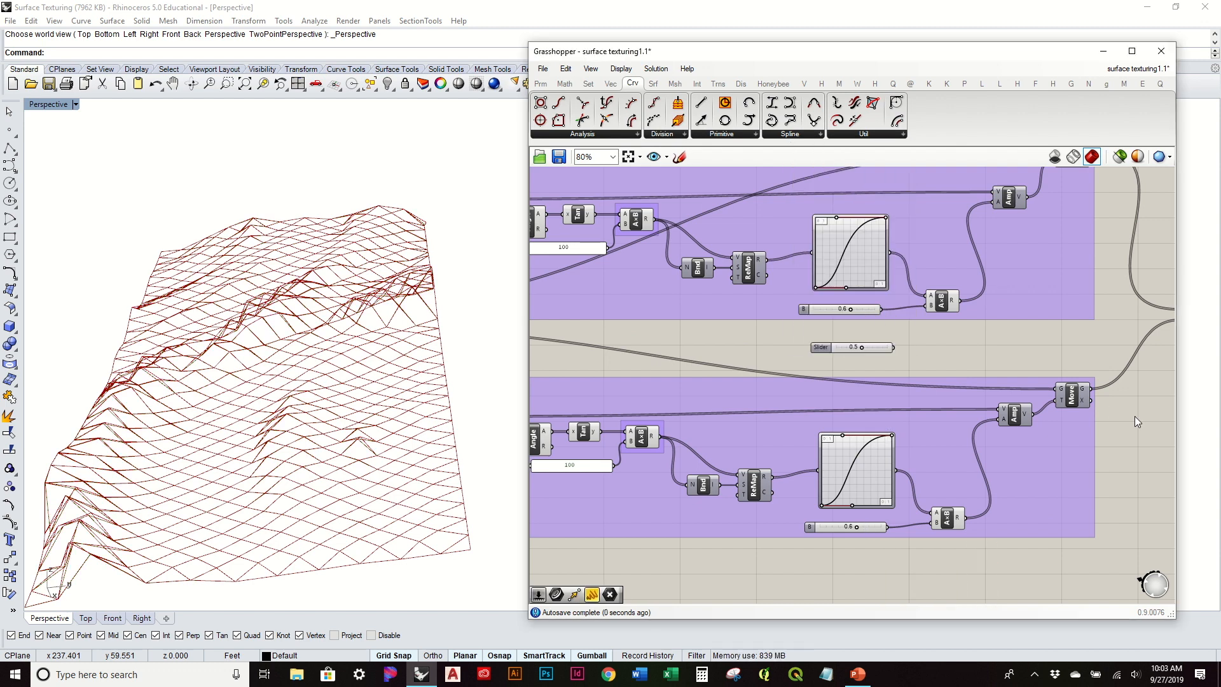
{"action": "scroll", "coordinate": [948, 324], "scroll_direction": "up", "scroll_amount": 2}
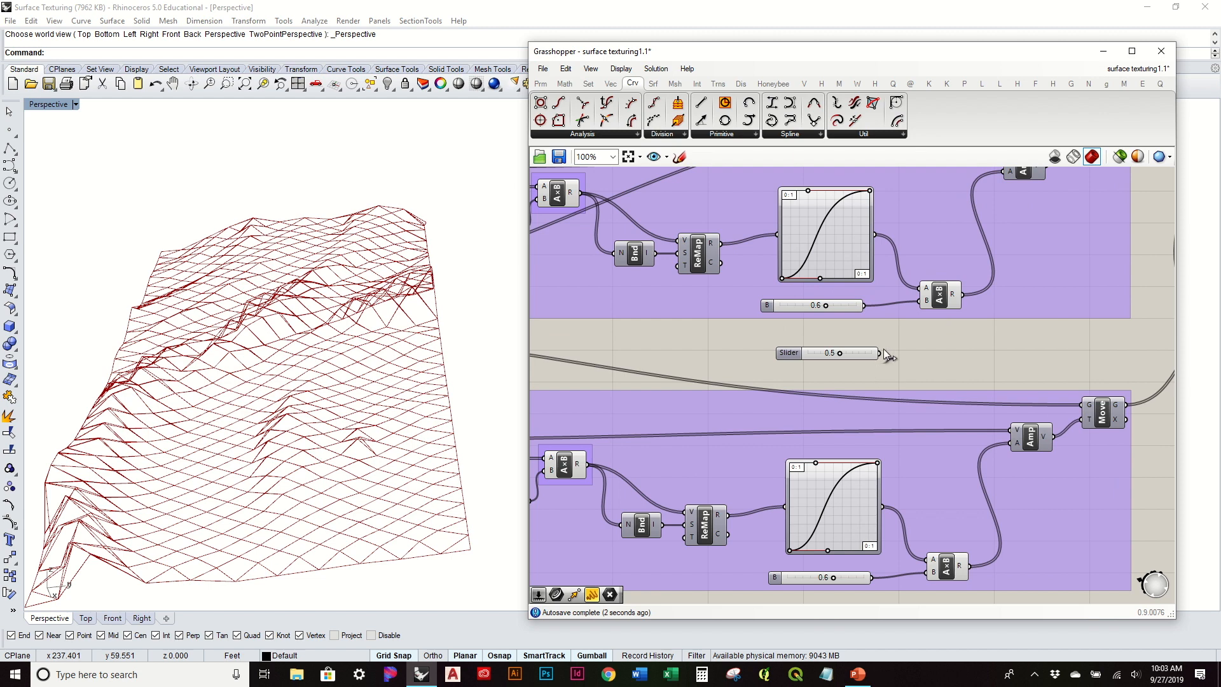
{"action": "left_click_drag", "start_coordinate": [881, 352], "coordinate": [922, 301]}
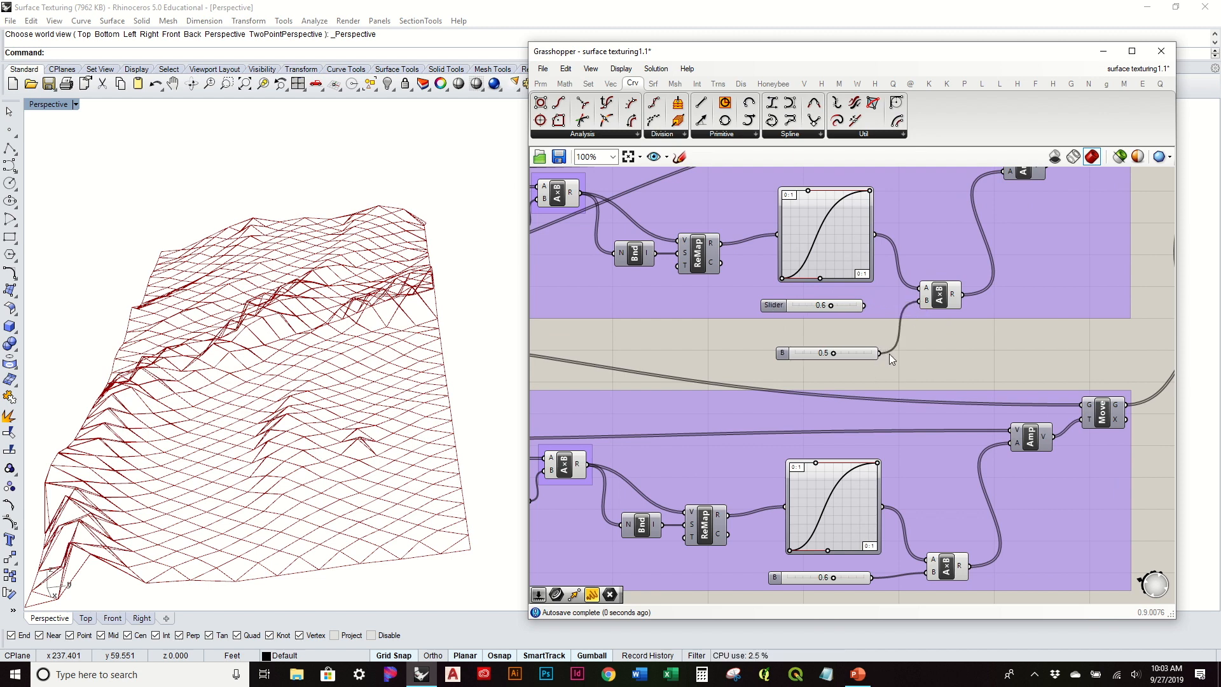
- Connect the shared slider between the groups to the lower group's final Multiplication B input, try it at 0.4 and set it to 0.8
{"action": "left_click_drag", "start_coordinate": [881, 354], "coordinate": [926, 572]}
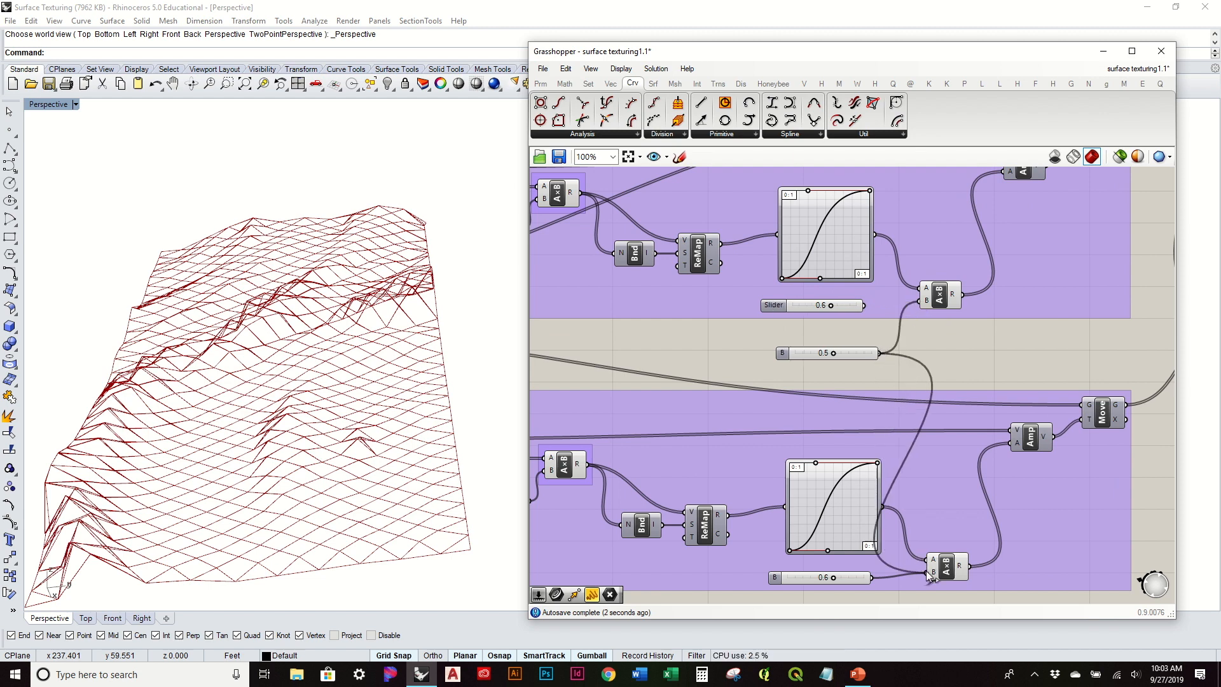
{"action": "right_click_drag", "start_coordinate": [931, 535], "coordinate": [931, 502]}
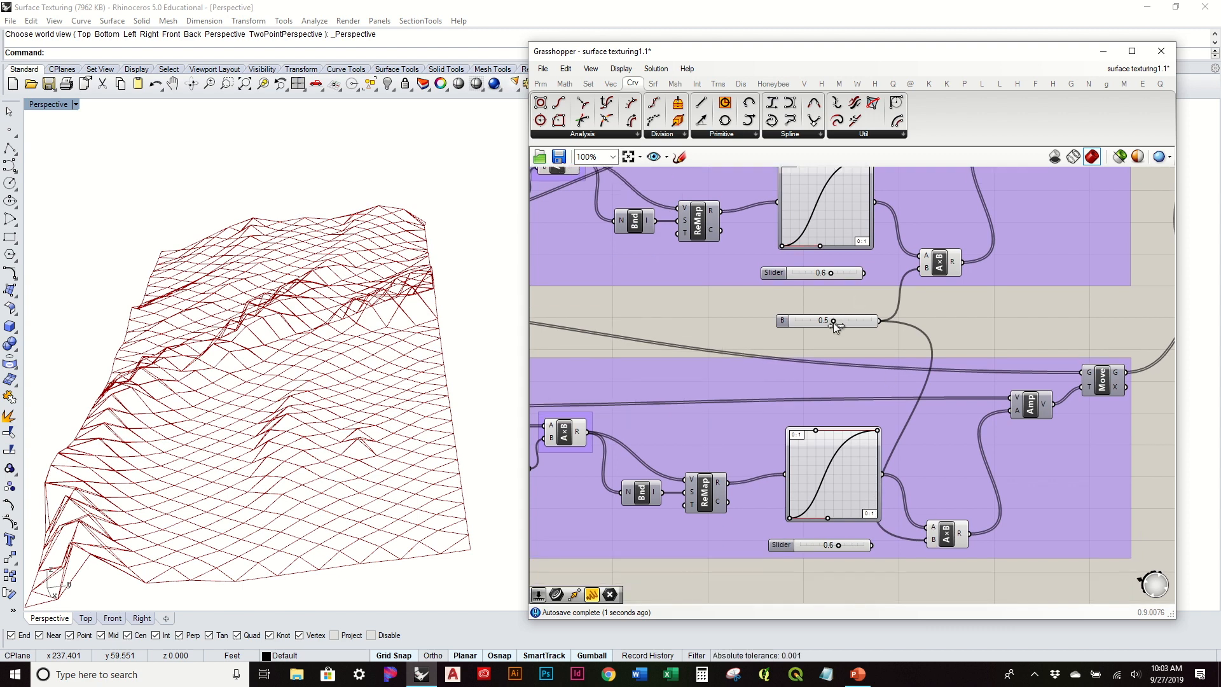
{"action": "mouse_move", "coordinate": [838, 323]}
{"action": "left_mouse_down"}
{"action": "mouse_move", "coordinate": [859, 322]}
{"action": "mouse_move", "coordinate": [821, 334]}
{"action": "left_mouse_up"}
{"action": "right_click_drag", "start_coordinate": [200, 348], "coordinate": [244, 358]}
{"action": "scroll", "coordinate": [363, 411], "scroll_direction": "up", "scroll_amount": 6}
{"action": "right_click_drag", "start_coordinate": [363, 412], "coordinate": [417, 435]}
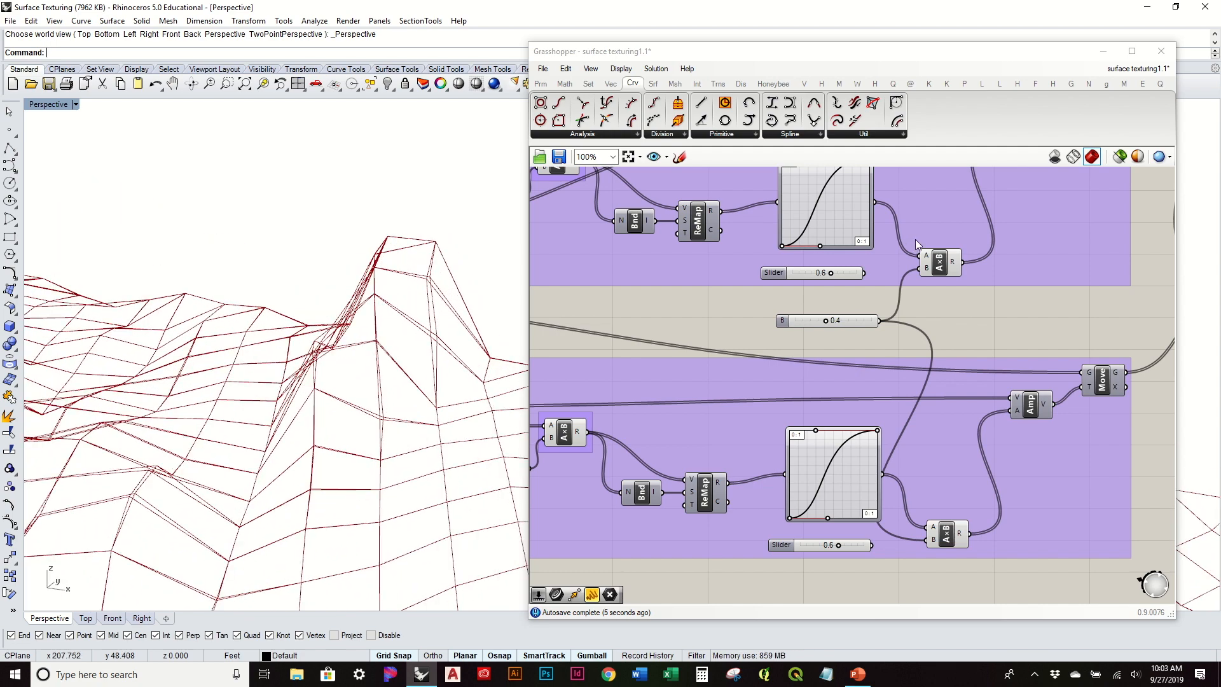
{"action": "left_click_drag", "start_coordinate": [825, 320], "coordinate": [856, 326]}
{"action": "right_click_drag", "start_coordinate": [357, 373], "coordinate": [321, 378]}
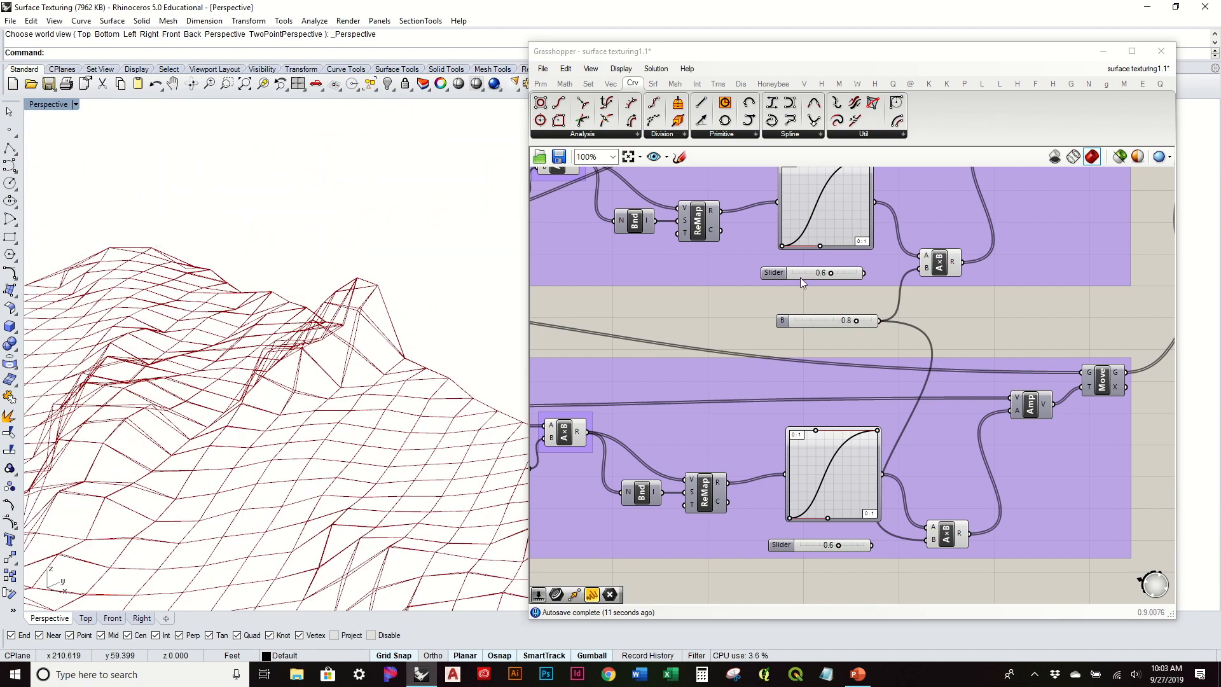
- Delete the unused 0.6 sliders from the upper and lower purple groups
{"action": "left_click", "coordinate": [791, 273]}
{"action": "key", "text": "Delete"}
{"action": "left_click", "coordinate": [811, 540]}
- Move the Scale component farther to the right below the purple groups, leaving room after the ungrouped ReMap component
{"action": "scroll", "coordinate": [786, 414], "scroll_direction": "down", "scroll_amount": 3}
{"action": "right_click_drag", "start_coordinate": [800, 372], "coordinate": [909, 247]}
{"action": "right_click_drag", "start_coordinate": [521, 368], "coordinate": [365, 433]}
{"action": "right_click_drag", "start_coordinate": [933, 364], "coordinate": [940, 303]}
{"action": "right_click_drag", "start_coordinate": [825, 421], "coordinate": [968, 359]}
{"action": "right_click_drag", "start_coordinate": [408, 353], "coordinate": [347, 292]}
{"action": "scroll", "coordinate": [340, 309], "scroll_direction": "up", "scroll_amount": 3}
{"action": "scroll", "coordinate": [339, 312], "scroll_direction": "down", "scroll_amount": 5}
{"action": "right_click_drag", "start_coordinate": [347, 405], "coordinate": [369, 280]}
{"action": "right_click_drag", "start_coordinate": [759, 414], "coordinate": [809, 431]}
{"action": "left_click_drag", "start_coordinate": [998, 412], "coordinate": [717, 426]}
{"action": "left_click", "coordinate": [991, 355]}
{"action": "right_click_drag", "start_coordinate": [990, 354], "coordinate": [782, 387]}
{"action": "left_click_drag", "start_coordinate": [844, 481], "coordinate": [1047, 466]}
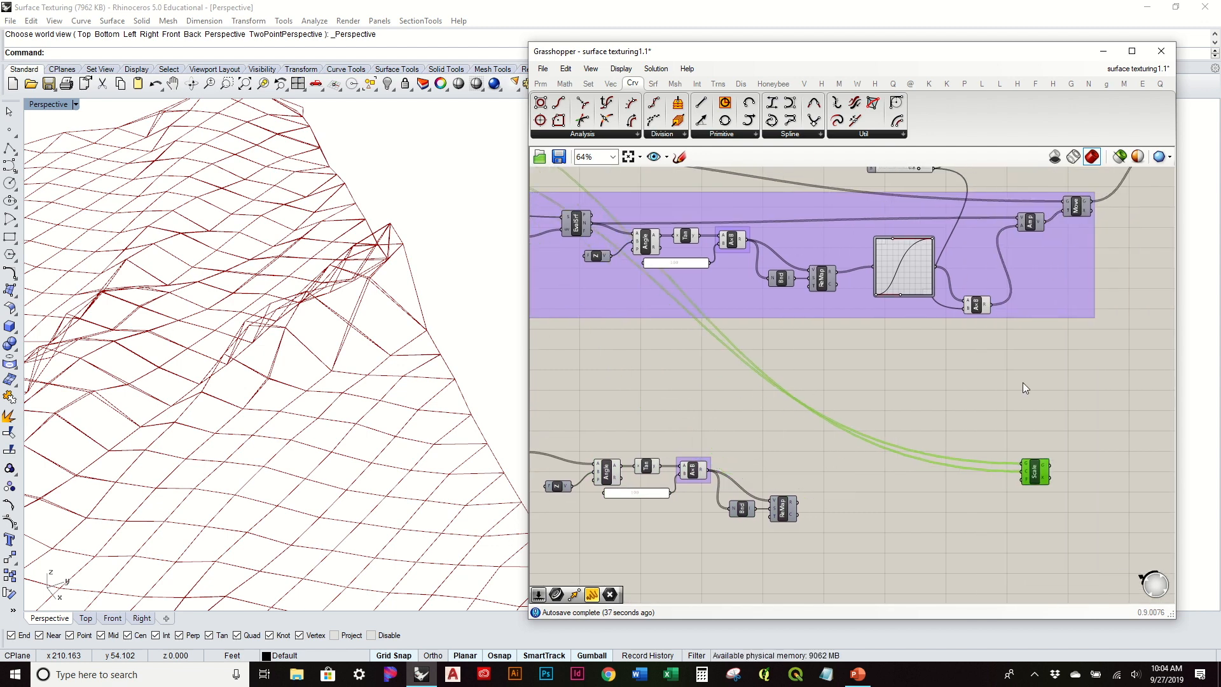
- Copy the lower group's Graph Mapper below the group and connect the ungrouped ReMap's R output to the copy's input
{"action": "left_click", "coordinate": [923, 281]}
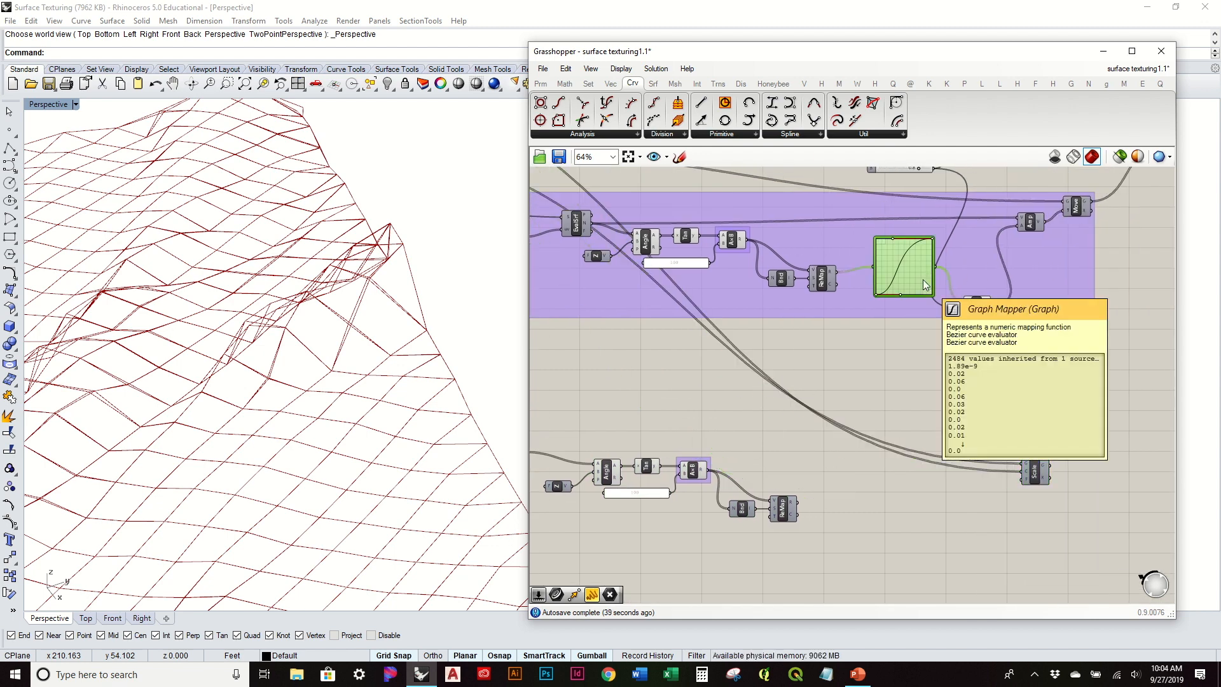
{"action": "left_click_drag", "start_coordinate": [922, 280], "coordinate": [921, 483], "text": "alt"}
{"action": "left_click", "coordinate": [907, 513]}
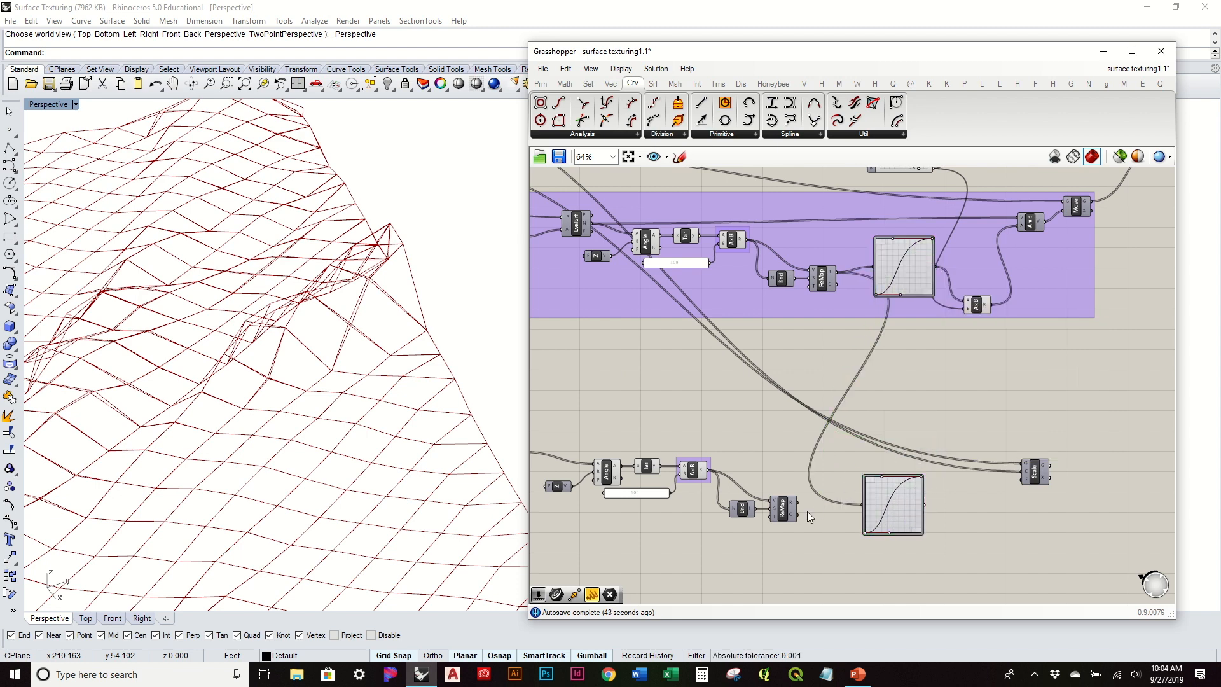
{"action": "scroll", "coordinate": [807, 511], "scroll_direction": "up", "scroll_amount": 3}
{"action": "left_click_drag", "start_coordinate": [788, 493], "coordinate": [915, 498]}
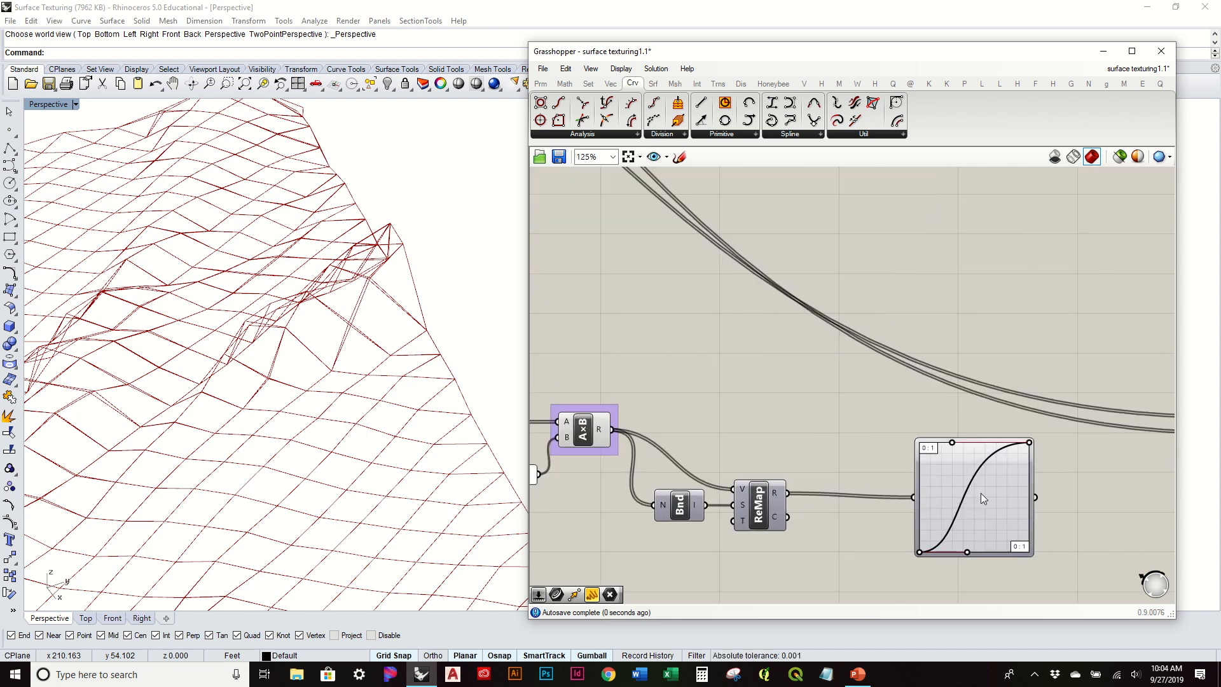
- Examine the copied Graph Mapper's values and compare flat and steep panel areas in the Rhino viewport
{"action": "right_click_drag", "start_coordinate": [981, 494], "coordinate": [800, 407]}
{"action": "left_click", "coordinate": [800, 407]}
{"action": "scroll", "coordinate": [773, 412], "scroll_direction": "down", "scroll_amount": 2}
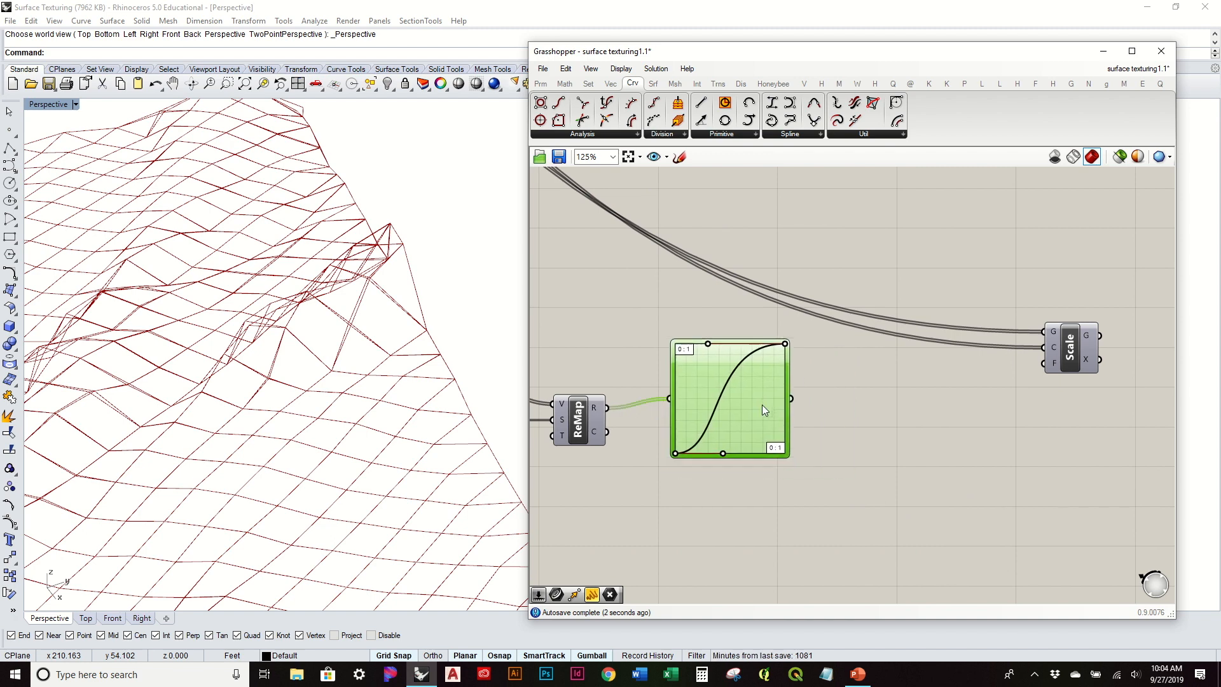
{"action": "right_click_drag", "start_coordinate": [867, 360], "coordinate": [954, 313]}
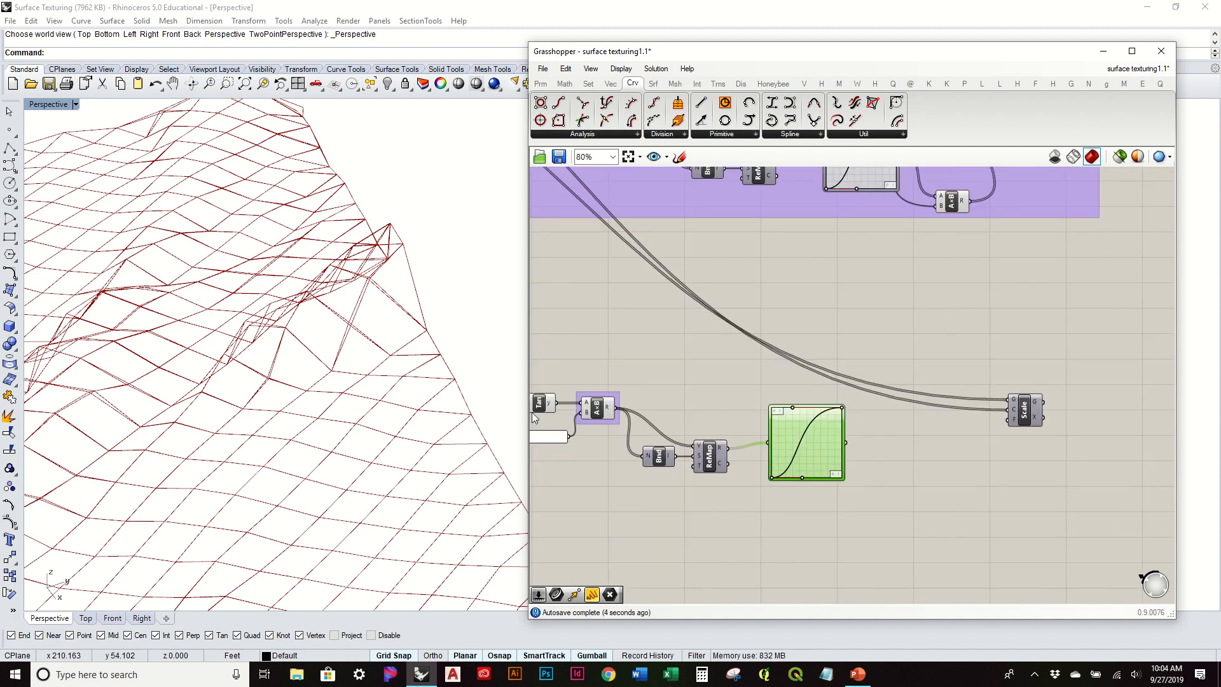
{"action": "scroll", "coordinate": [441, 386], "scroll_direction": "down", "scroll_amount": 4}
{"action": "scroll", "coordinate": [384, 478], "scroll_direction": "up", "scroll_amount": 6}
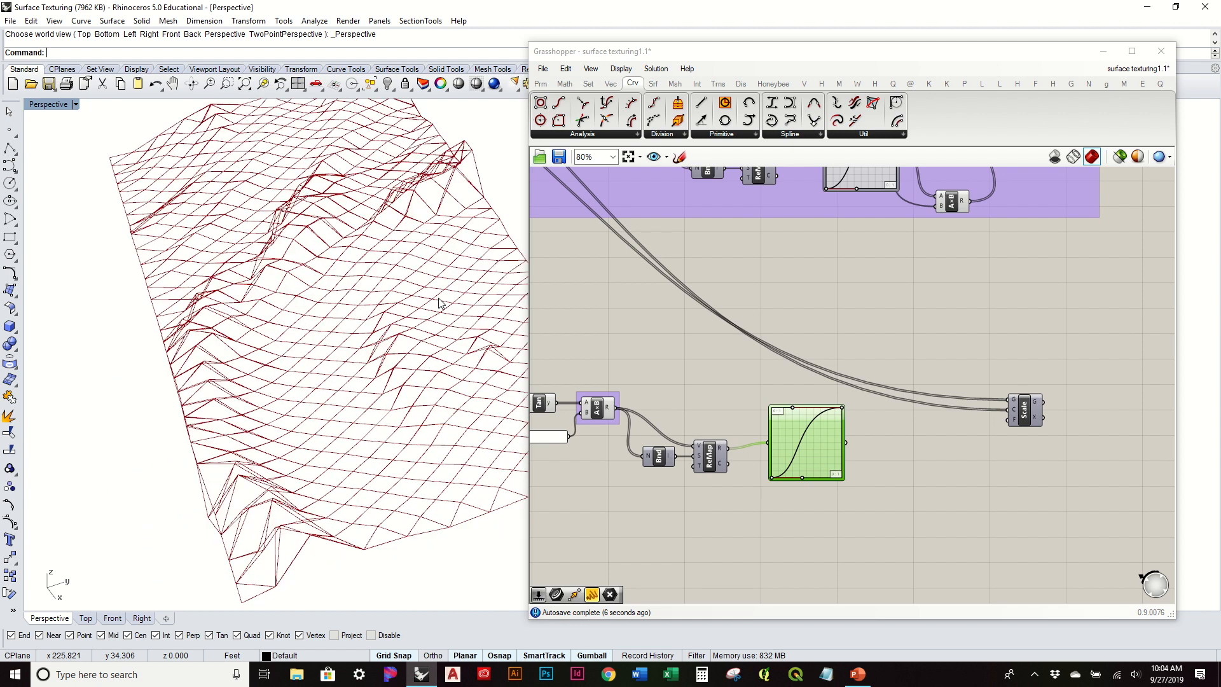
{"action": "scroll", "coordinate": [786, 440], "scroll_direction": "up", "scroll_amount": 5}
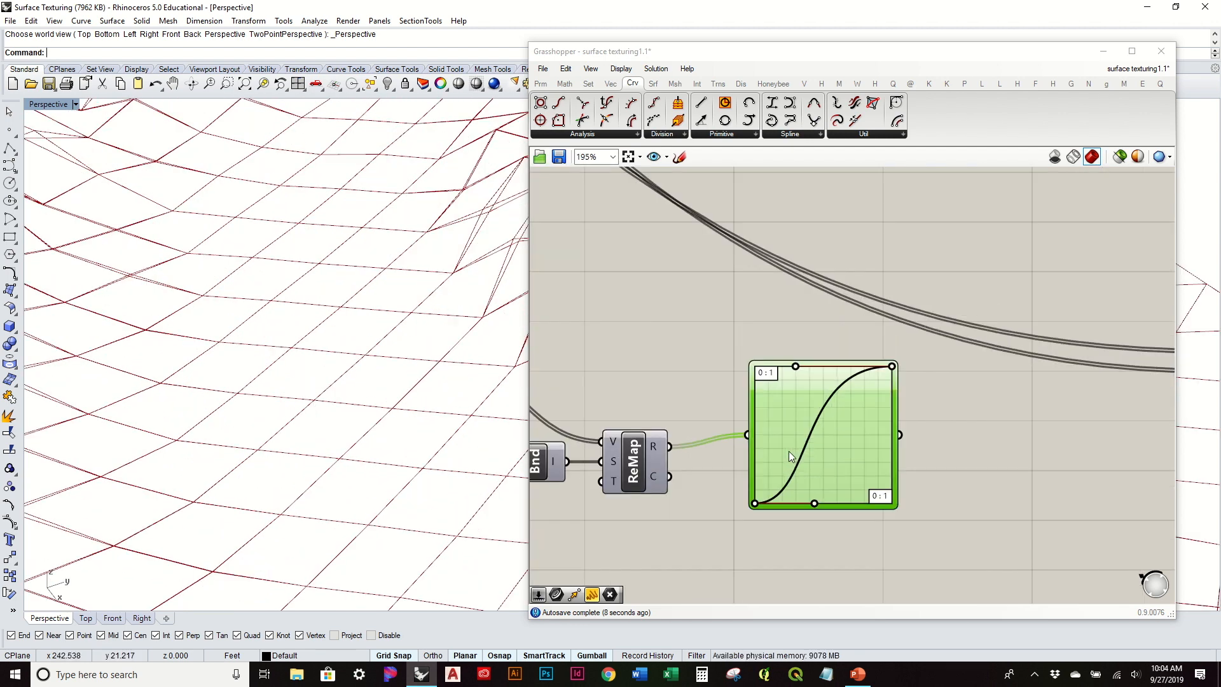
{"action": "mouse_move", "coordinate": [843, 464]}
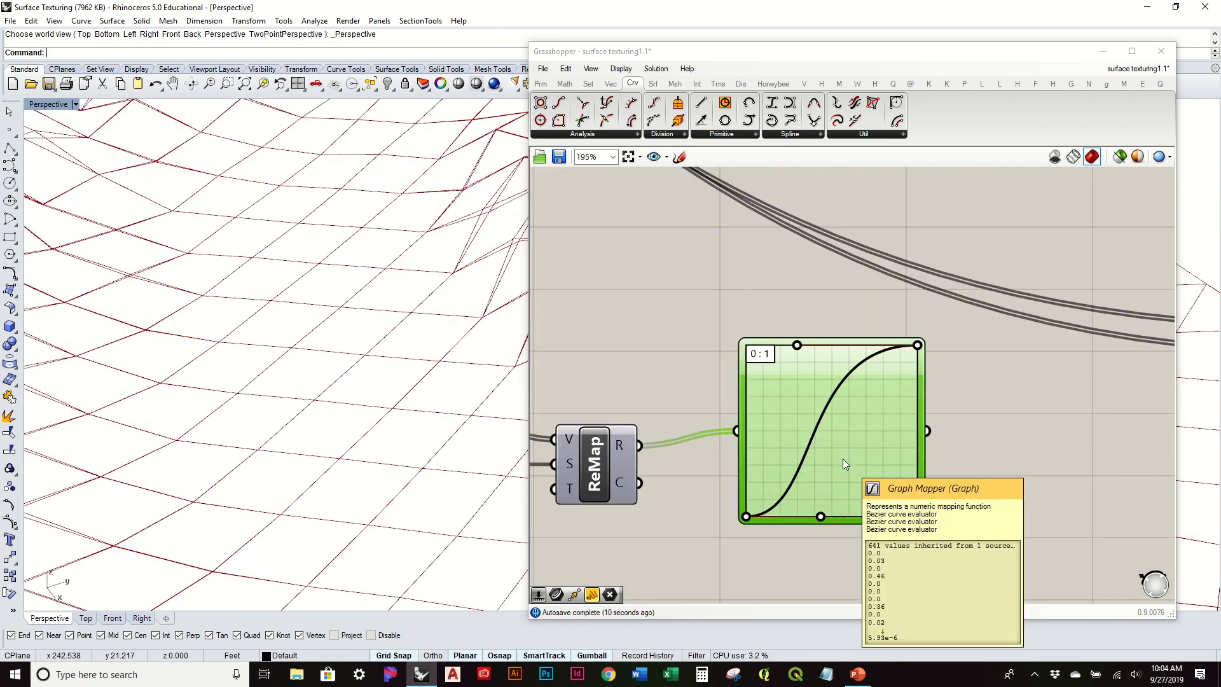
{"action": "scroll", "coordinate": [842, 459], "scroll_direction": "down", "scroll_amount": 3}
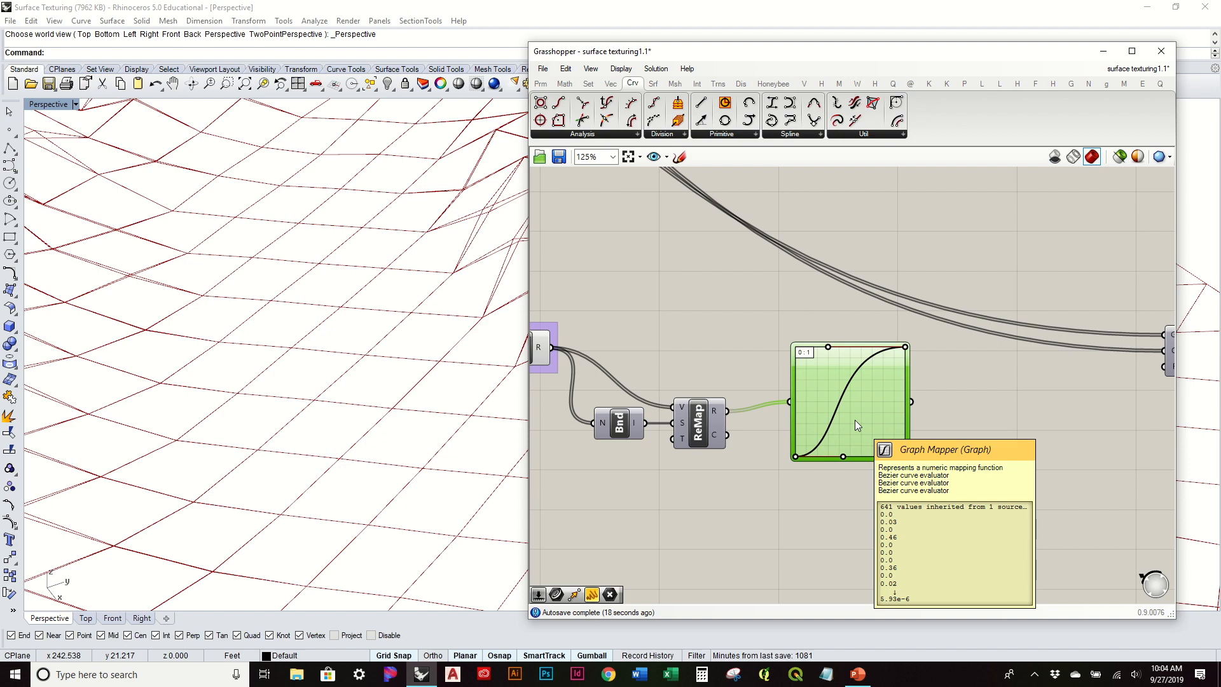
{"action": "scroll", "coordinate": [365, 382], "scroll_direction": "down", "scroll_amount": 8}
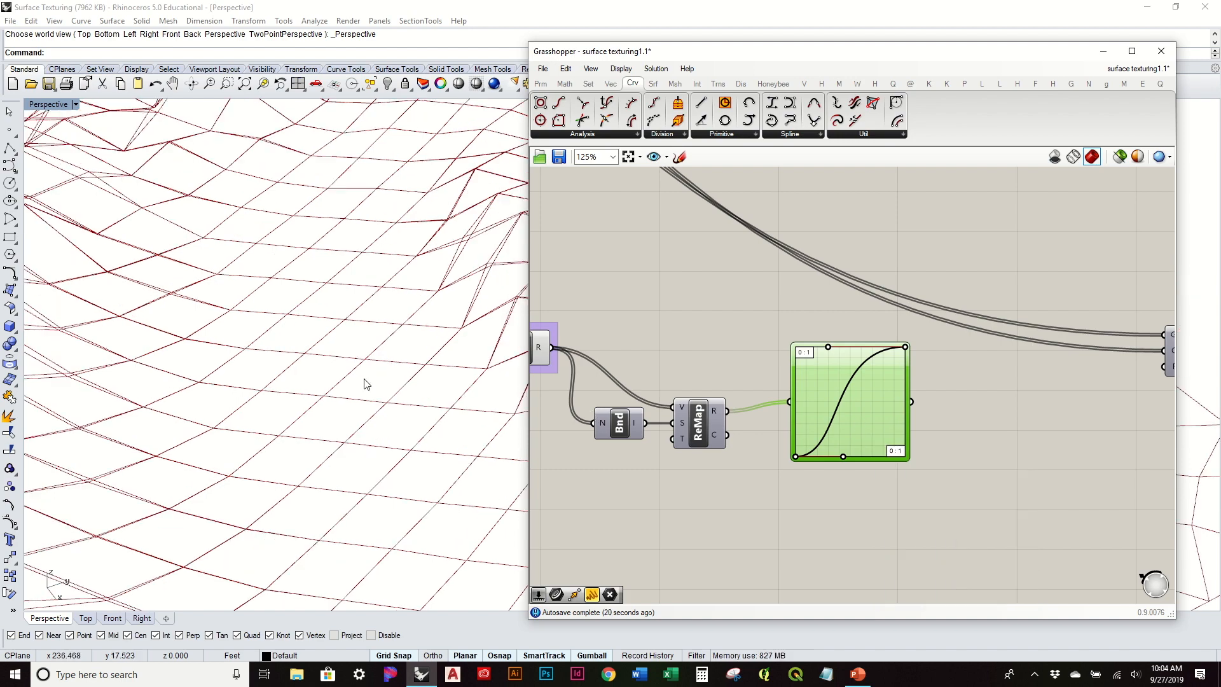
{"action": "right_click_drag", "start_coordinate": [372, 283], "coordinate": [418, 367]}
- Set the copied Graph Mapper's Y domain to run from 1 to 0.35
{"action": "right_click_drag", "start_coordinate": [837, 406], "coordinate": [840, 366]}
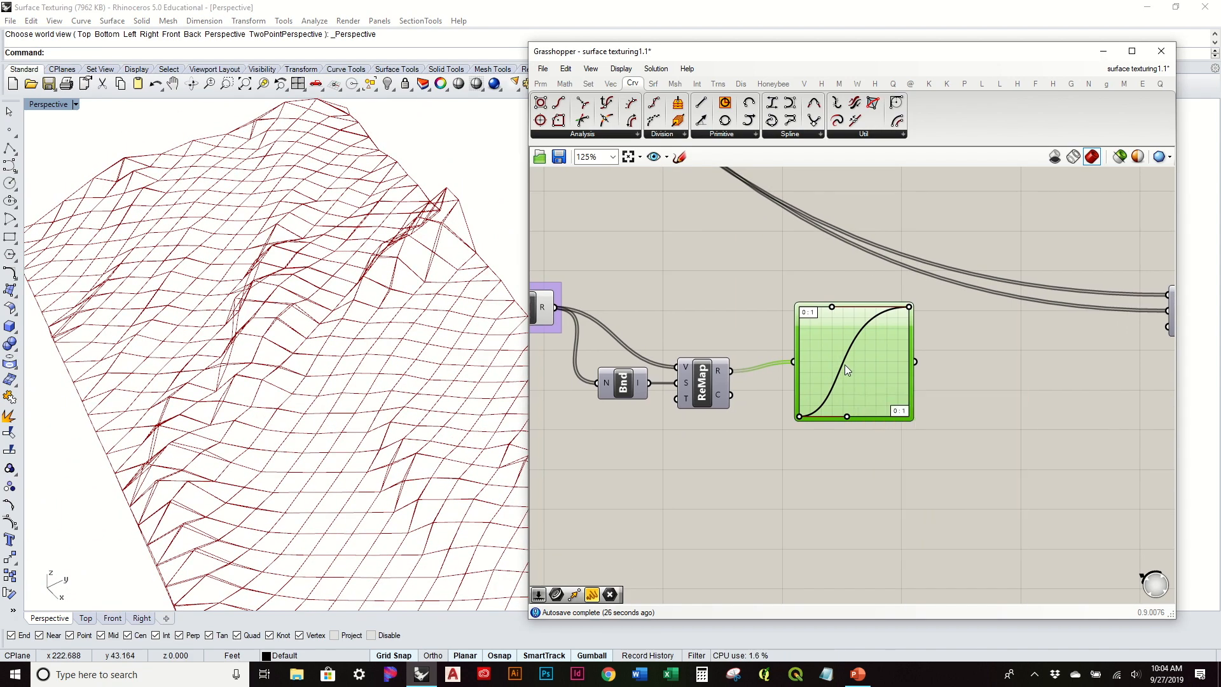
{"action": "double_click", "coordinate": [845, 365]}
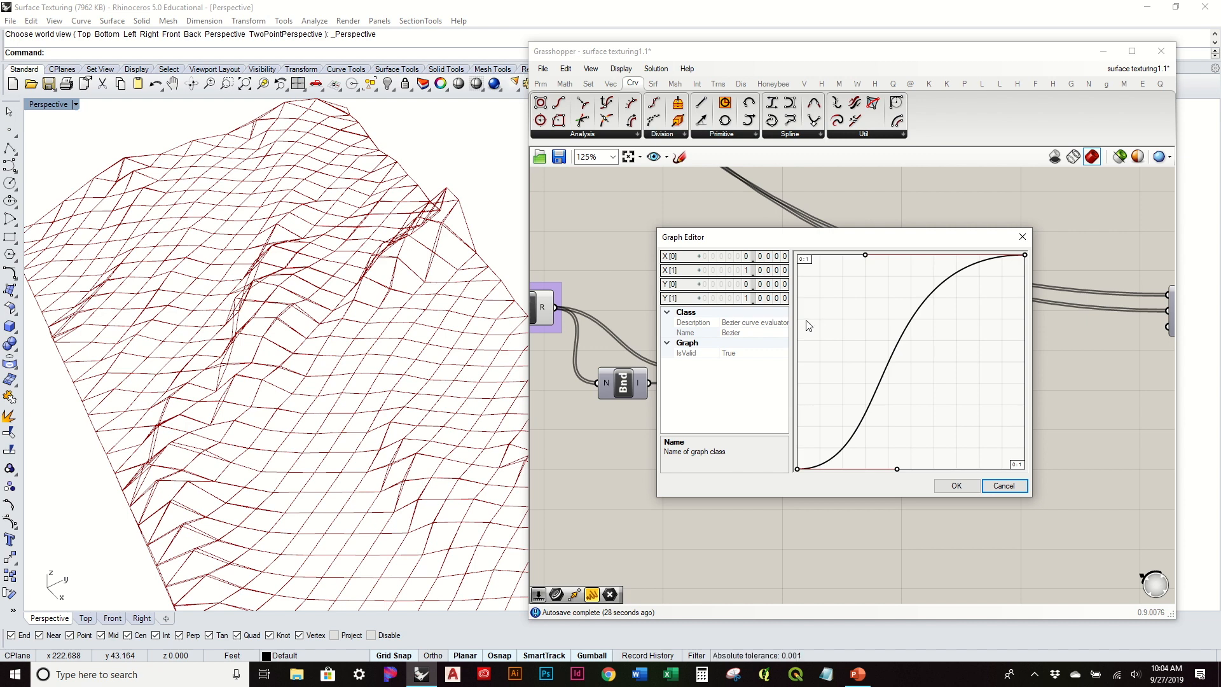
{"action": "double_click", "coordinate": [748, 288]}
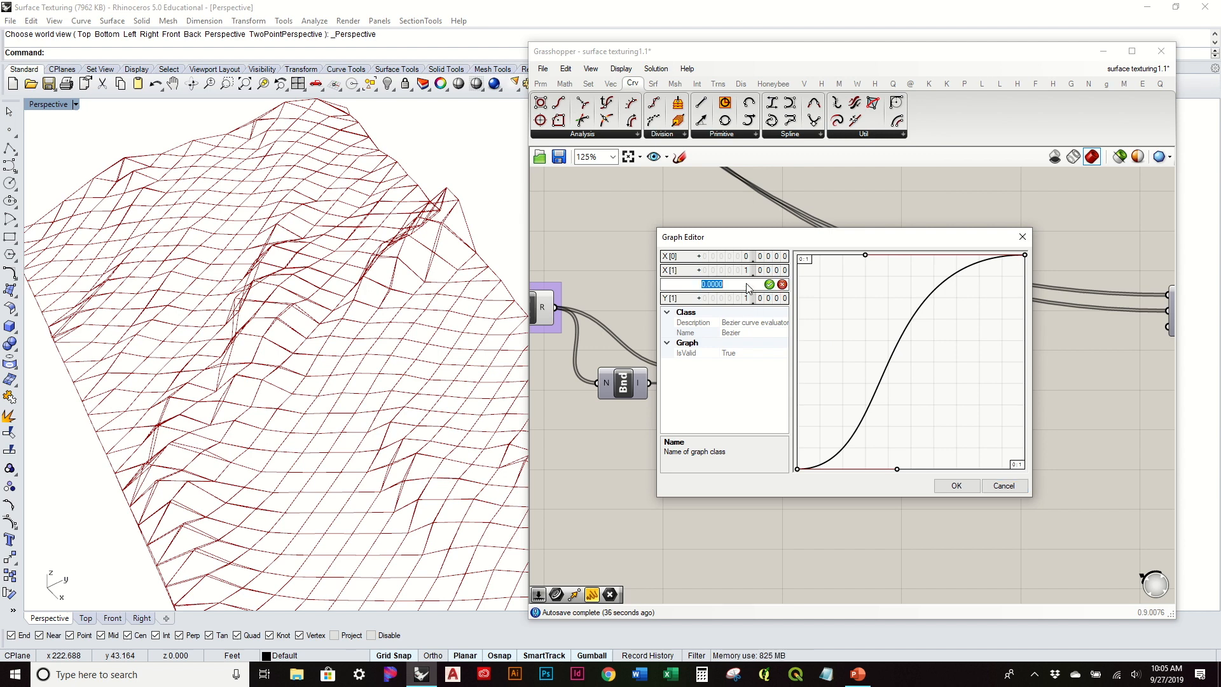
{"action": "key", "text": "Return"}
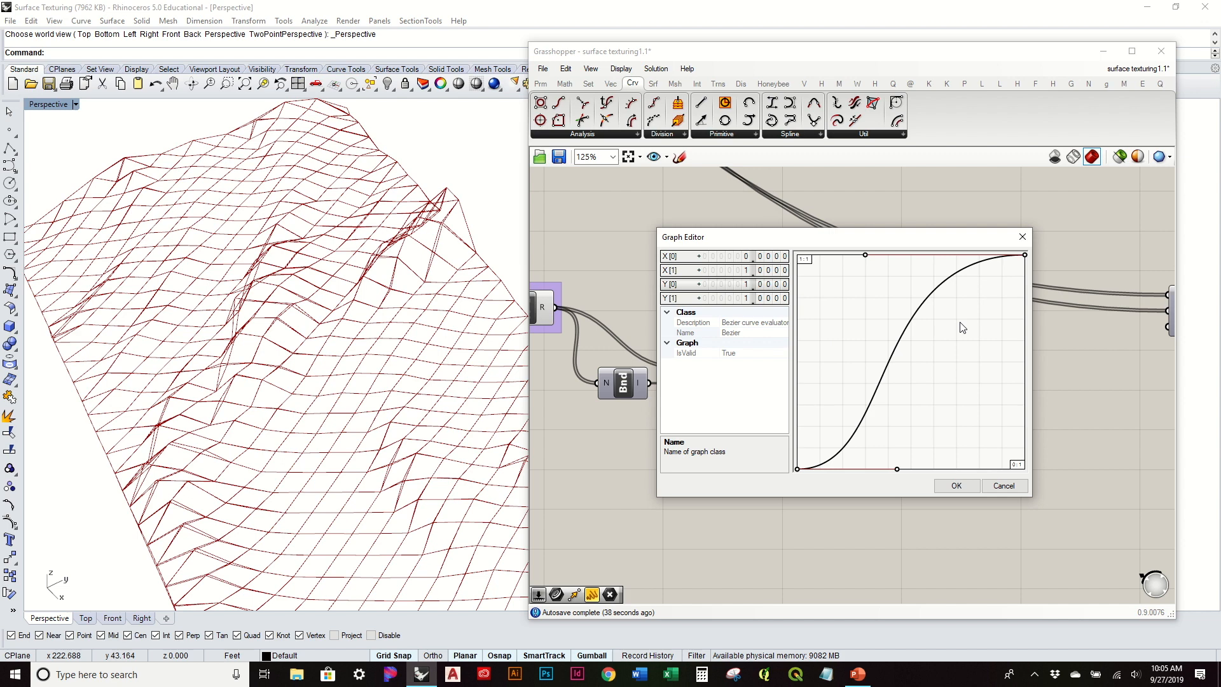
{"action": "double_click", "coordinate": [744, 299]}
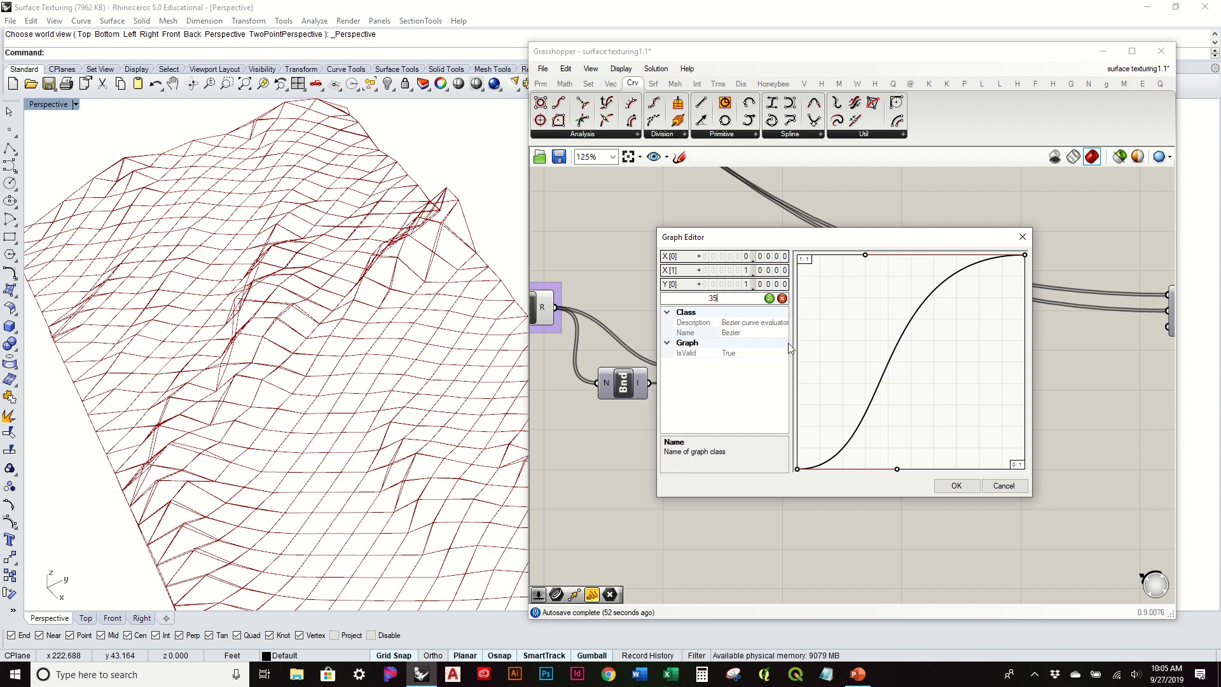
{"action": "left_click", "coordinate": [768, 298]}
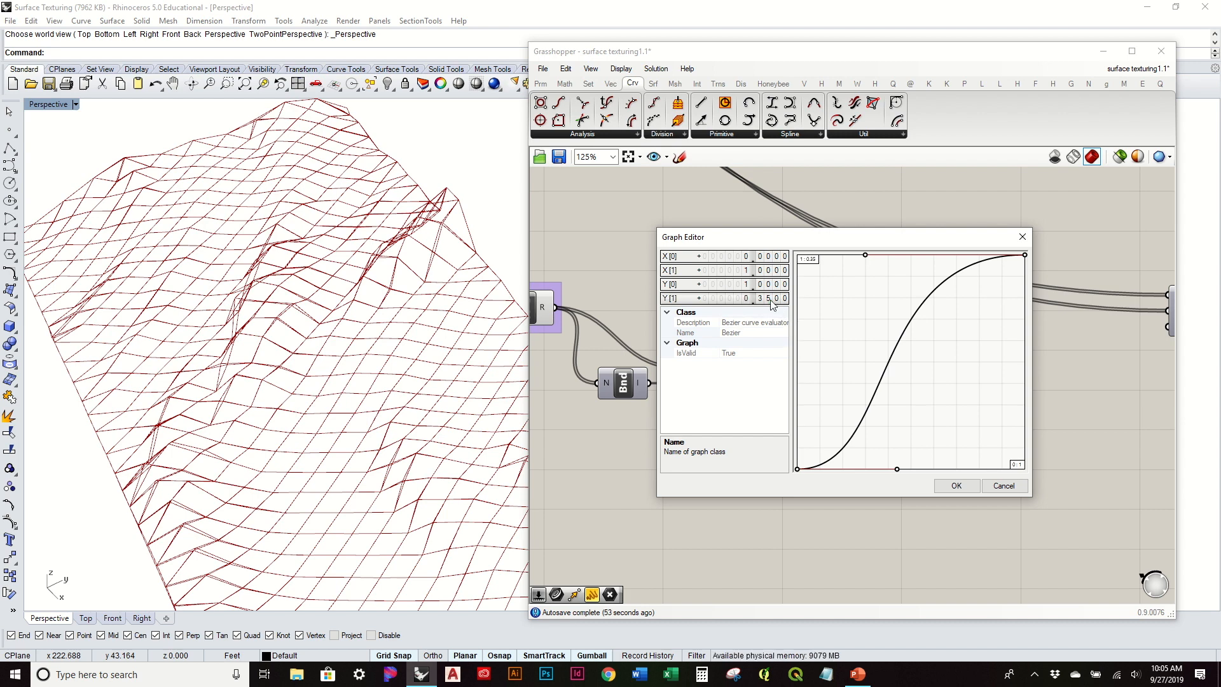
{"action": "left_click", "coordinate": [956, 486]}
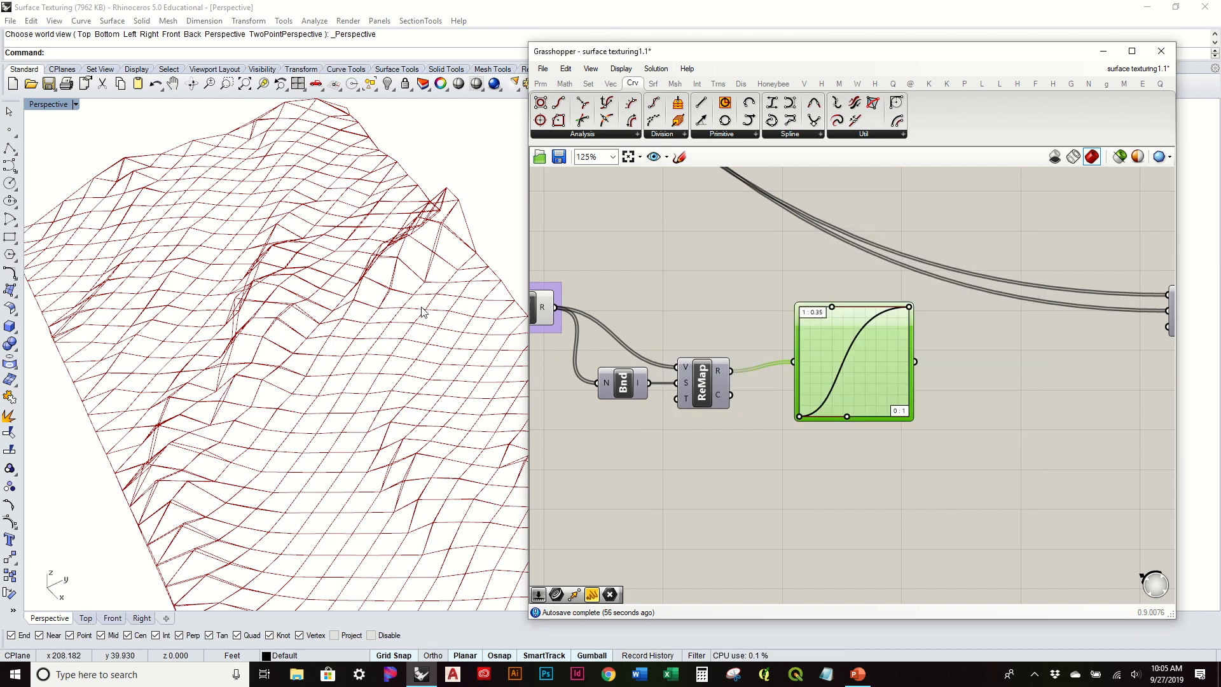
- Connect the copied Graph Mapper to the Scale component's F input, turn on Scale's preview, and check the scaled panels in Rhino
{"action": "right_click_drag", "start_coordinate": [863, 266], "coordinate": [729, 356]}
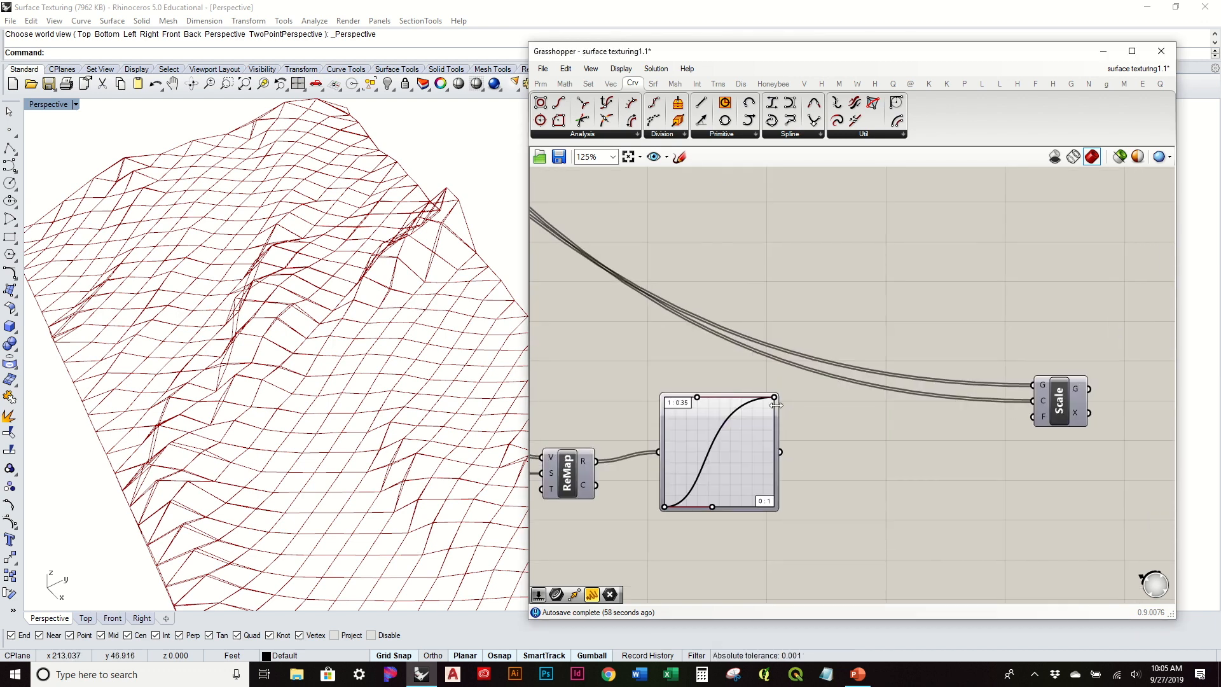
{"action": "left_click_drag", "start_coordinate": [781, 452], "coordinate": [1040, 301]}
{"action": "right_click", "coordinate": [1039, 316]}
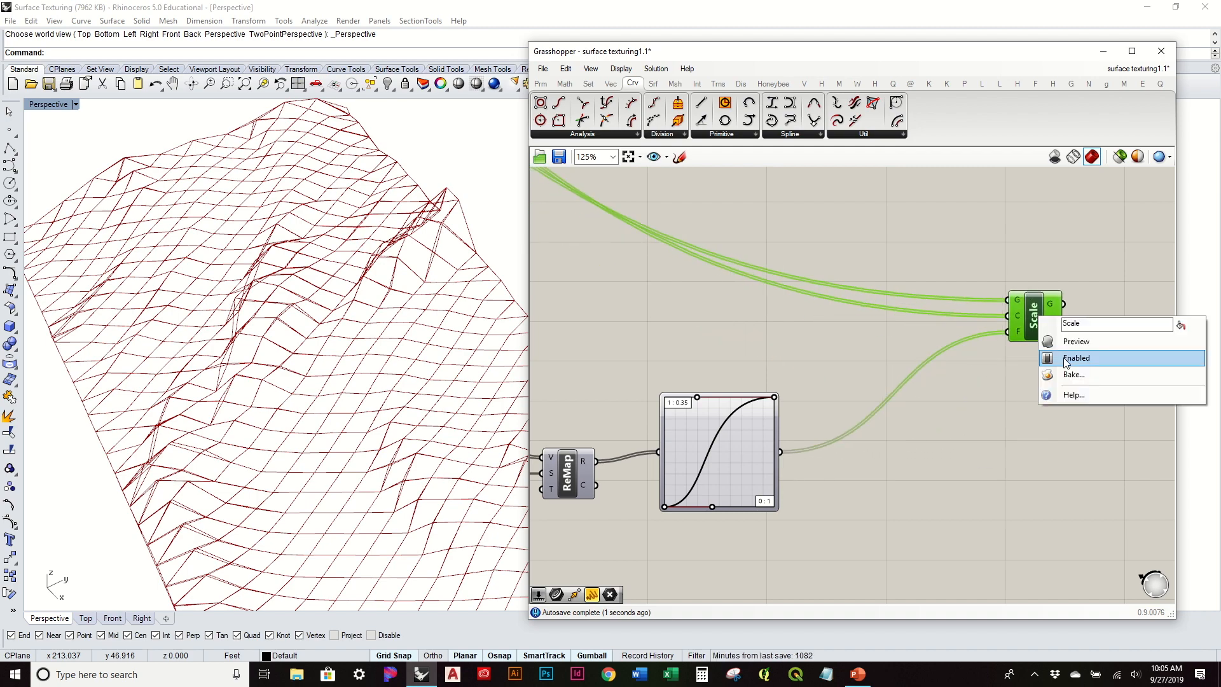
{"action": "left_click", "coordinate": [1059, 338]}
{"action": "scroll", "coordinate": [480, 379], "scroll_direction": "down", "scroll_amount": 3}
{"action": "right_click_drag", "start_coordinate": [480, 379], "coordinate": [341, 491]}
{"action": "right_click_drag", "start_coordinate": [427, 324], "coordinate": [493, 297], "text": "shift"}
{"action": "scroll", "coordinate": [811, 363], "scroll_direction": "down", "scroll_amount": 2}
{"action": "right_click_drag", "start_coordinate": [495, 364], "coordinate": [400, 389]}
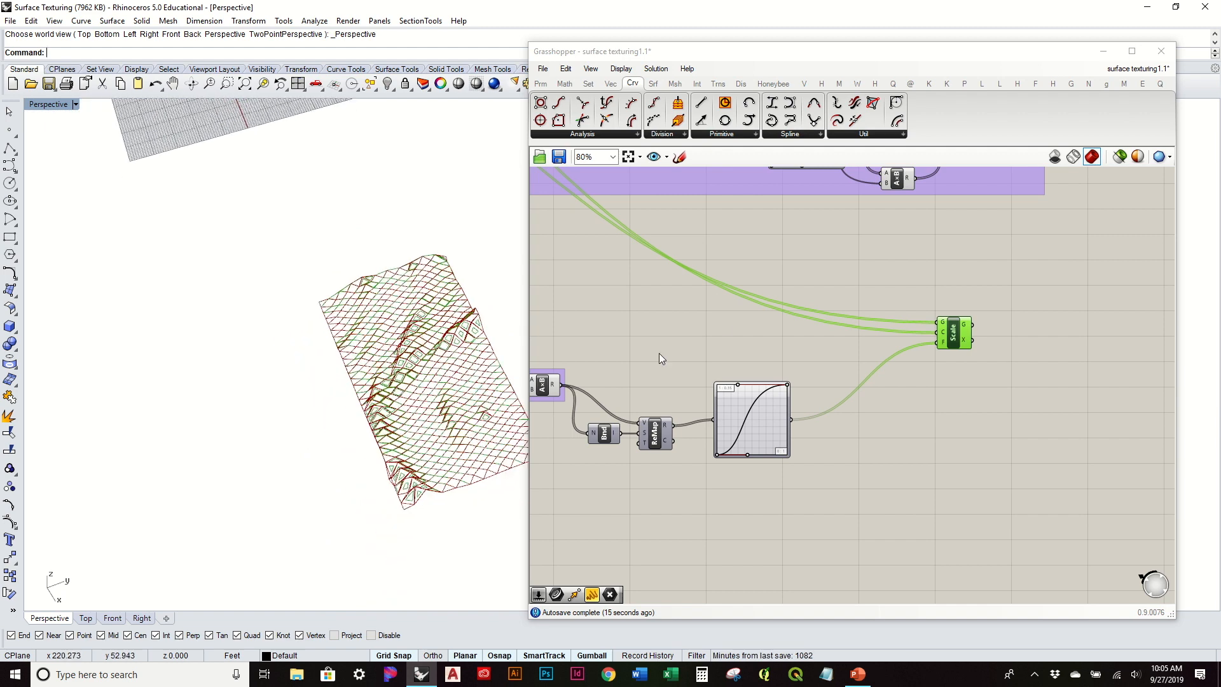
- Move the Scale component left so it sits above its Graph Mapper
{"action": "scroll", "coordinate": [922, 387], "scroll_direction": "down", "scroll_amount": 3}
{"action": "left_click_drag", "start_coordinate": [1068, 399], "coordinate": [972, 380]}
{"action": "right_click_drag", "start_coordinate": [857, 378], "coordinate": [892, 428]}
{"action": "scroll", "coordinate": [984, 435], "scroll_direction": "up", "scroll_amount": 3}
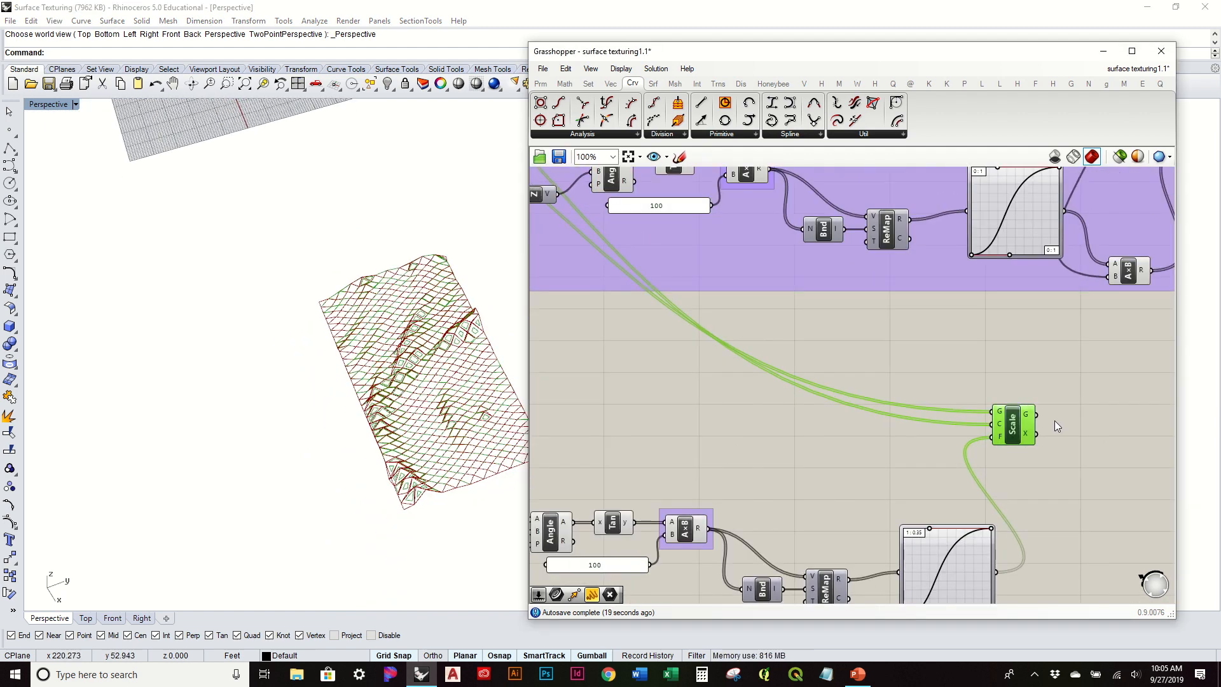
- Turn on the Merge component's preview to view the original panels, and switch it off again
{"action": "scroll", "coordinate": [1016, 431], "scroll_direction": "down", "scroll_amount": 3}
{"action": "right_click_drag", "start_coordinate": [718, 386], "coordinate": [855, 460]}
{"action": "scroll", "coordinate": [669, 268], "scroll_direction": "up", "scroll_amount": 4}
{"action": "right_click_drag", "start_coordinate": [693, 263], "coordinate": [820, 392]}
{"action": "mouse_move", "coordinate": [729, 330]}
{"action": "left_mouse_down"}
{"action": "mouse_move", "coordinate": [734, 372]}
{"action": "mouse_move", "coordinate": [730, 318]}
{"action": "left_mouse_up"}
{"action": "right_click", "coordinate": [720, 320]}
{"action": "left_click", "coordinate": [760, 341]}
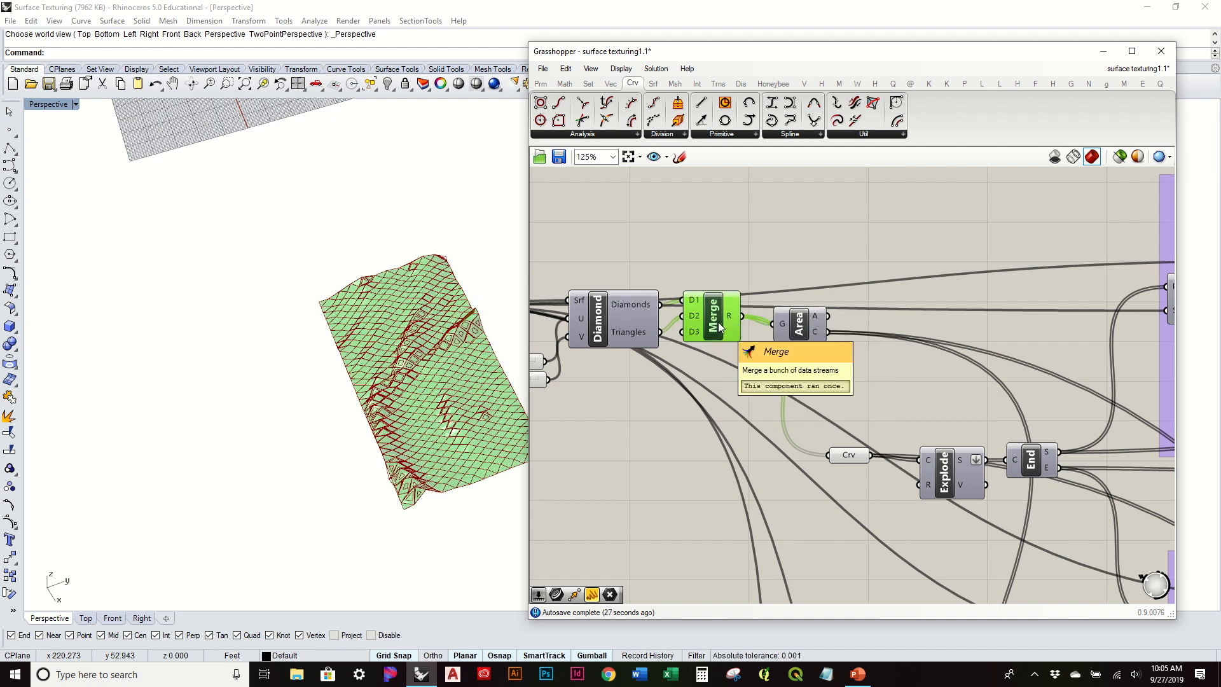
{"action": "right_click", "coordinate": [718, 327]}
{"action": "left_click", "coordinate": [763, 344]}
- Move the Crv parameter up to sit just below the Area component
{"action": "left_click_drag", "start_coordinate": [861, 457], "coordinate": [819, 379]}
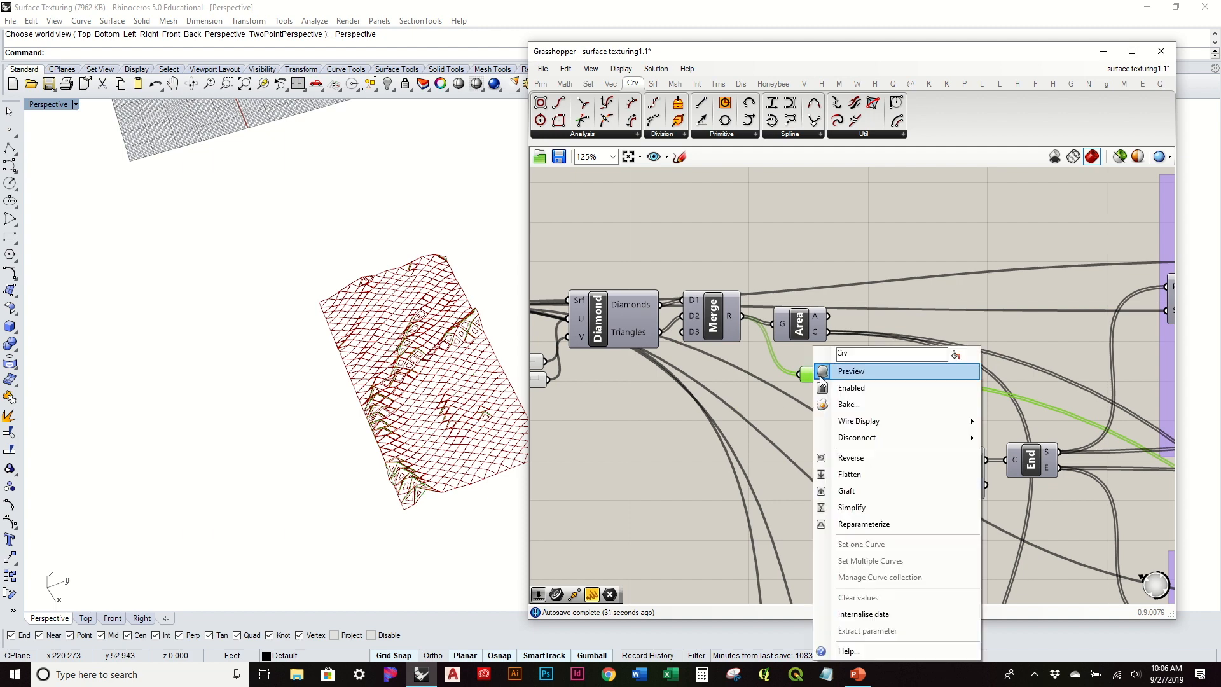
{"action": "right_click", "coordinate": [817, 381]}
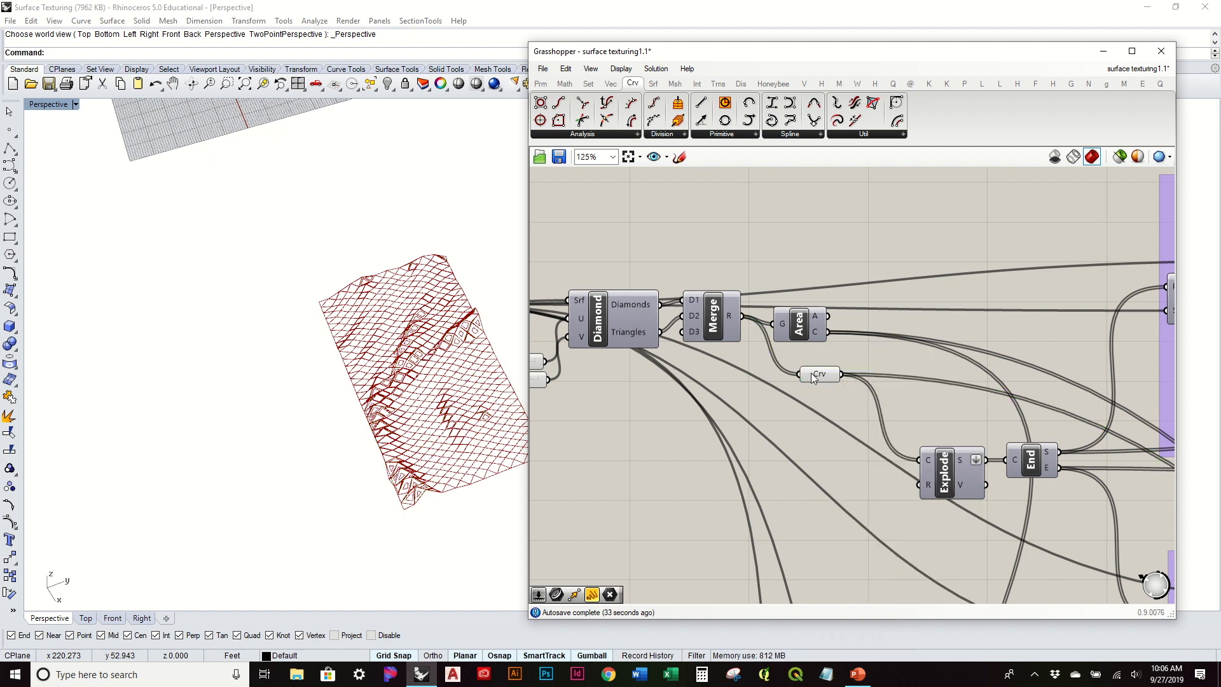
{"action": "scroll", "coordinate": [811, 373], "scroll_direction": "down", "scroll_amount": 2}
{"action": "scroll", "coordinate": [811, 372], "scroll_direction": "down", "scroll_amount": 1}
{"action": "right_click_drag", "start_coordinate": [851, 392], "coordinate": [653, 304]}
{"action": "scroll", "coordinate": [654, 302], "scroll_direction": "down", "scroll_amount": 1}
{"action": "scroll", "coordinate": [627, 272], "scroll_direction": "up", "scroll_amount": 4}
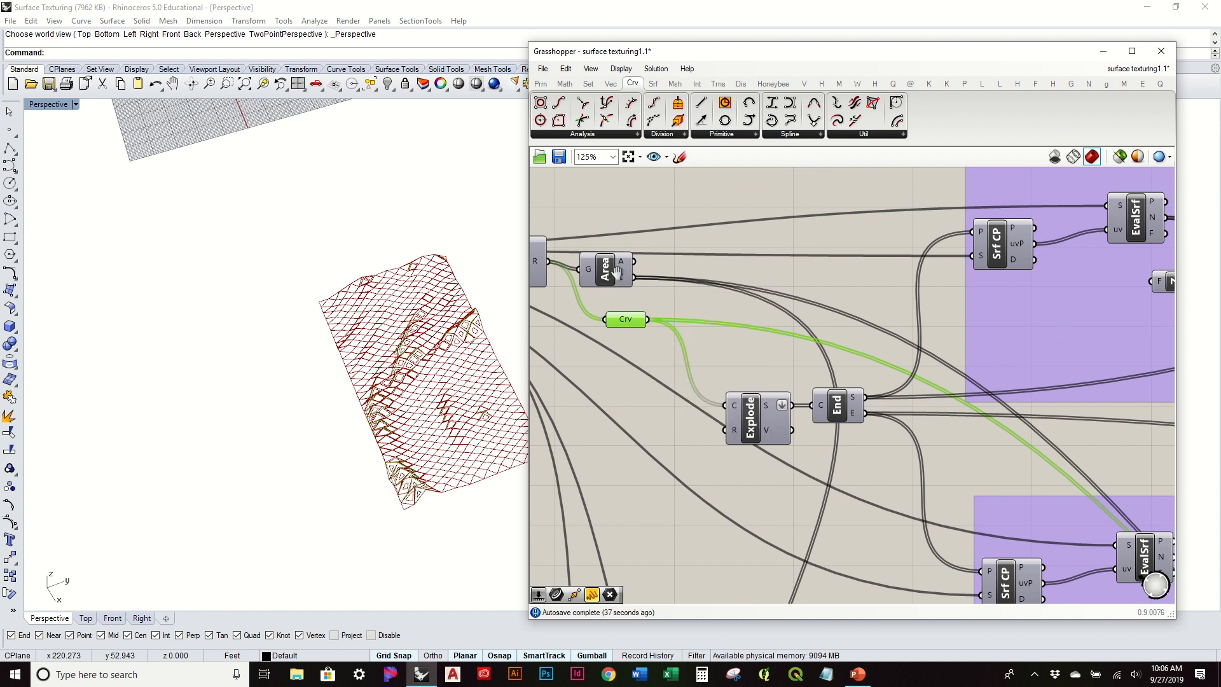
{"action": "right_click_drag", "start_coordinate": [617, 273], "coordinate": [679, 288]}
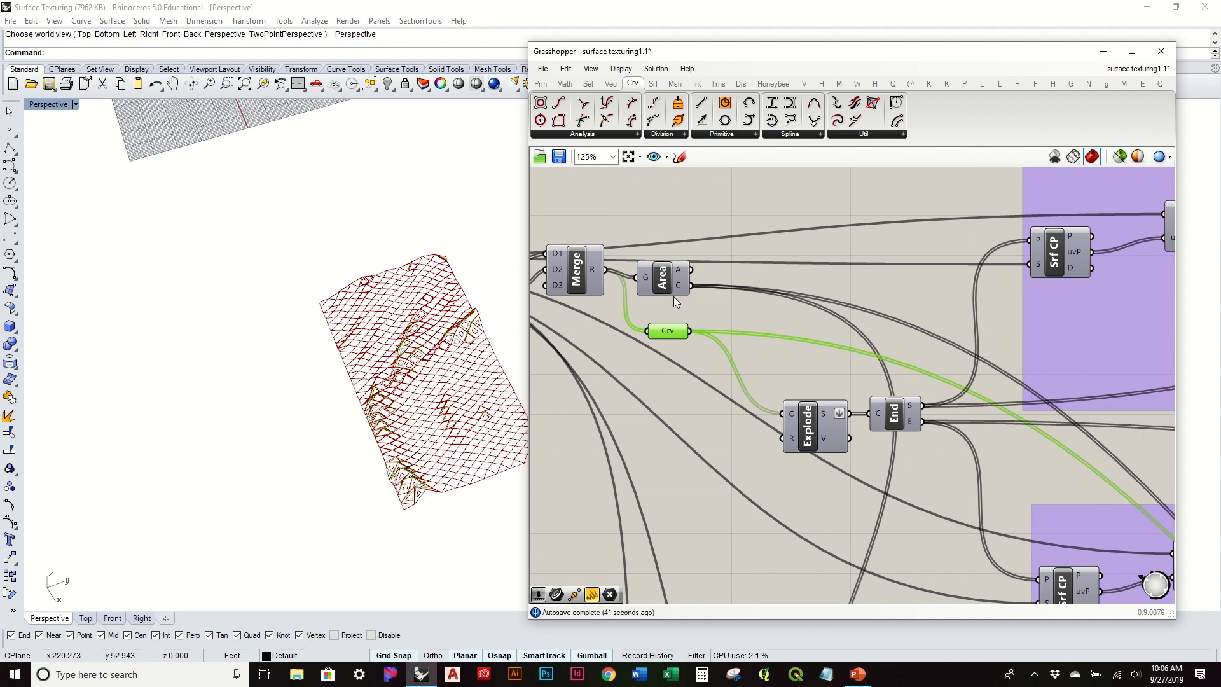
- Move the Scale component to the upper right of its Graph Mapper and deselect it
{"action": "scroll", "coordinate": [674, 297], "scroll_direction": "down", "scroll_amount": 3}
{"action": "right_click_drag", "start_coordinate": [1045, 433], "coordinate": [907, 342]}
{"action": "right_click_drag", "start_coordinate": [1169, 491], "coordinate": [771, 284]}
{"action": "scroll", "coordinate": [960, 394], "scroll_direction": "up", "scroll_amount": 4}
{"action": "left_click_drag", "start_coordinate": [869, 308], "coordinate": [1003, 384]}
{"action": "left_click", "coordinate": [1045, 467]}
- Inspect the scaled panels from above and steepen Scale's Graph Mapper curve by moving its upper Bezier handle to the graph's upper-left corner
{"action": "right_click_drag", "start_coordinate": [404, 347], "coordinate": [445, 360]}
{"action": "right_click_drag", "start_coordinate": [717, 379], "coordinate": [795, 308]}
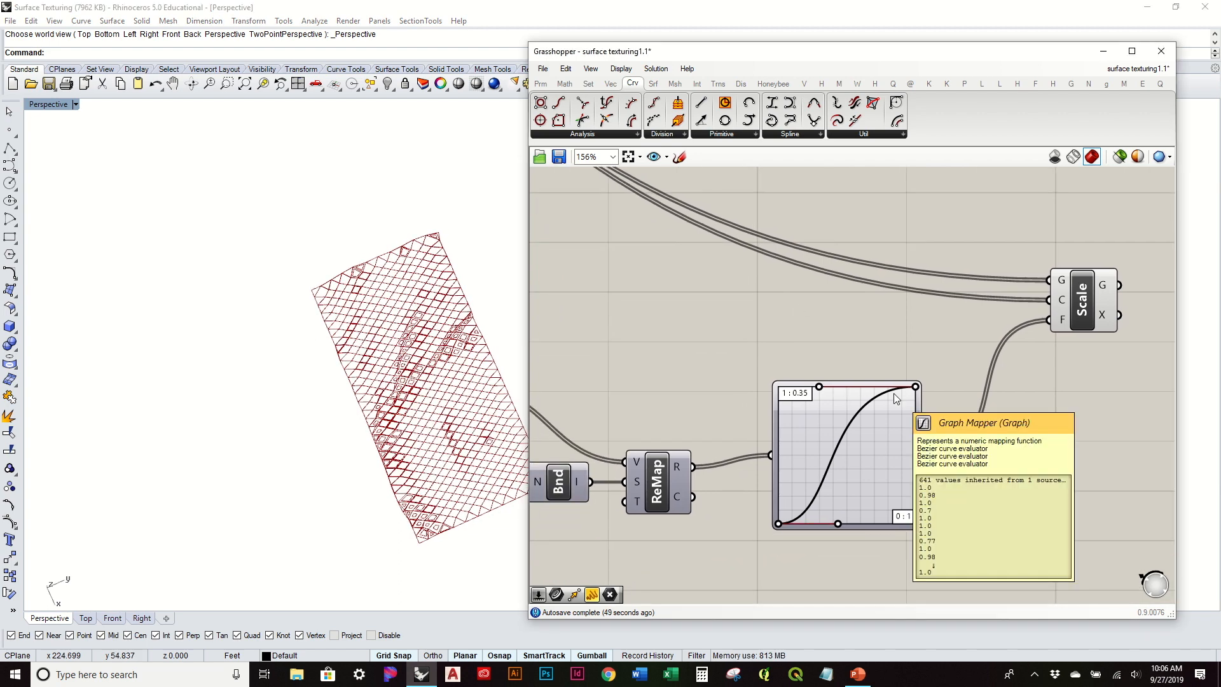
{"action": "right_click_drag", "start_coordinate": [462, 392], "coordinate": [452, 261]}
{"action": "scroll", "coordinate": [448, 280], "scroll_direction": "up", "scroll_amount": 5}
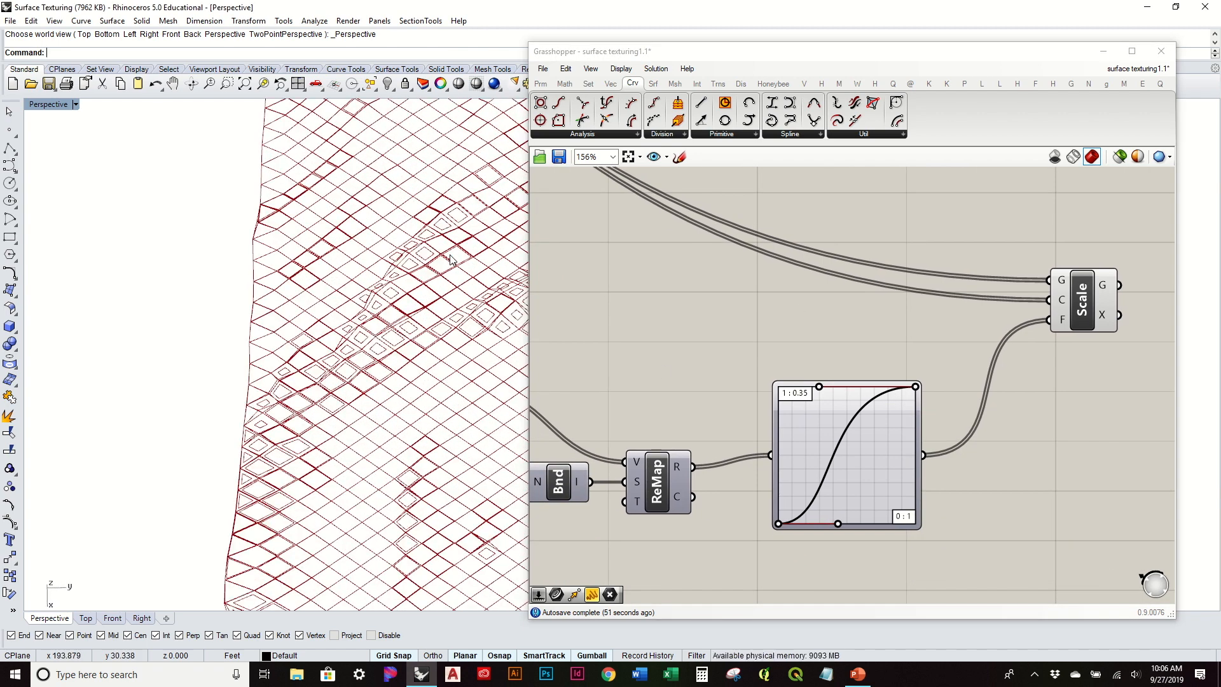
{"action": "scroll", "coordinate": [444, 296], "scroll_direction": "down", "scroll_amount": 3}
{"action": "right_click_drag", "start_coordinate": [481, 355], "coordinate": [359, 365], "text": "shift"}
{"action": "scroll", "coordinate": [357, 366], "scroll_direction": "down", "scroll_amount": 2}
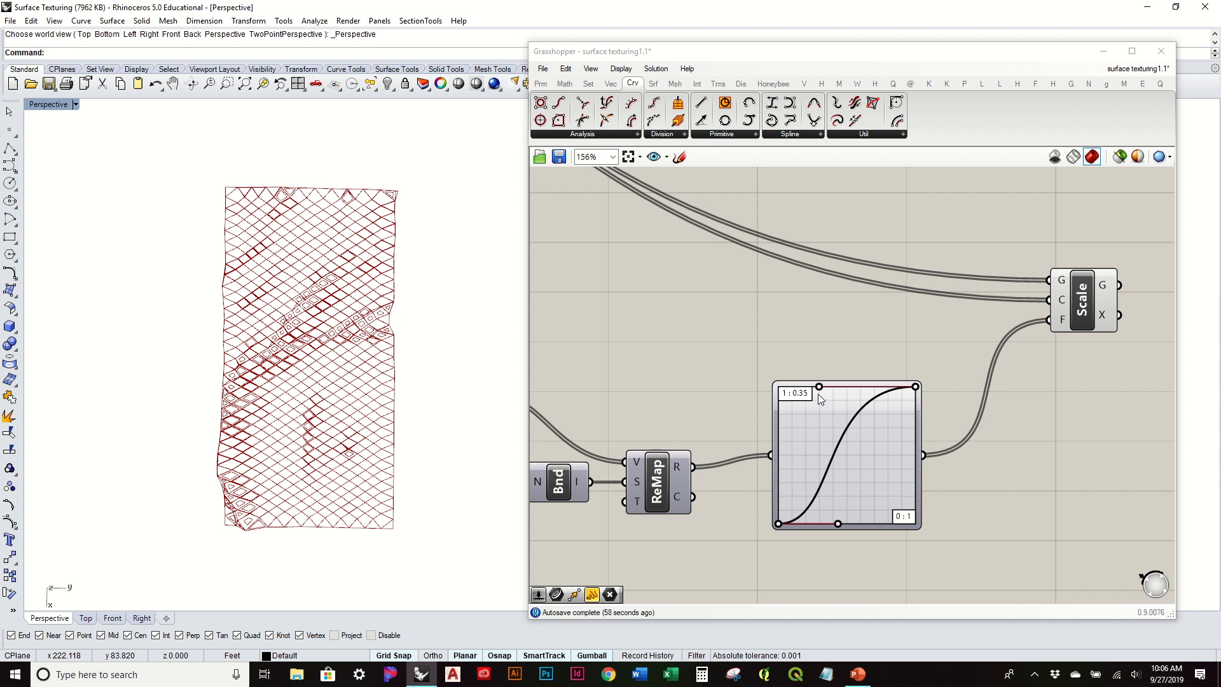
{"action": "left_click_drag", "start_coordinate": [819, 387], "coordinate": [769, 379]}
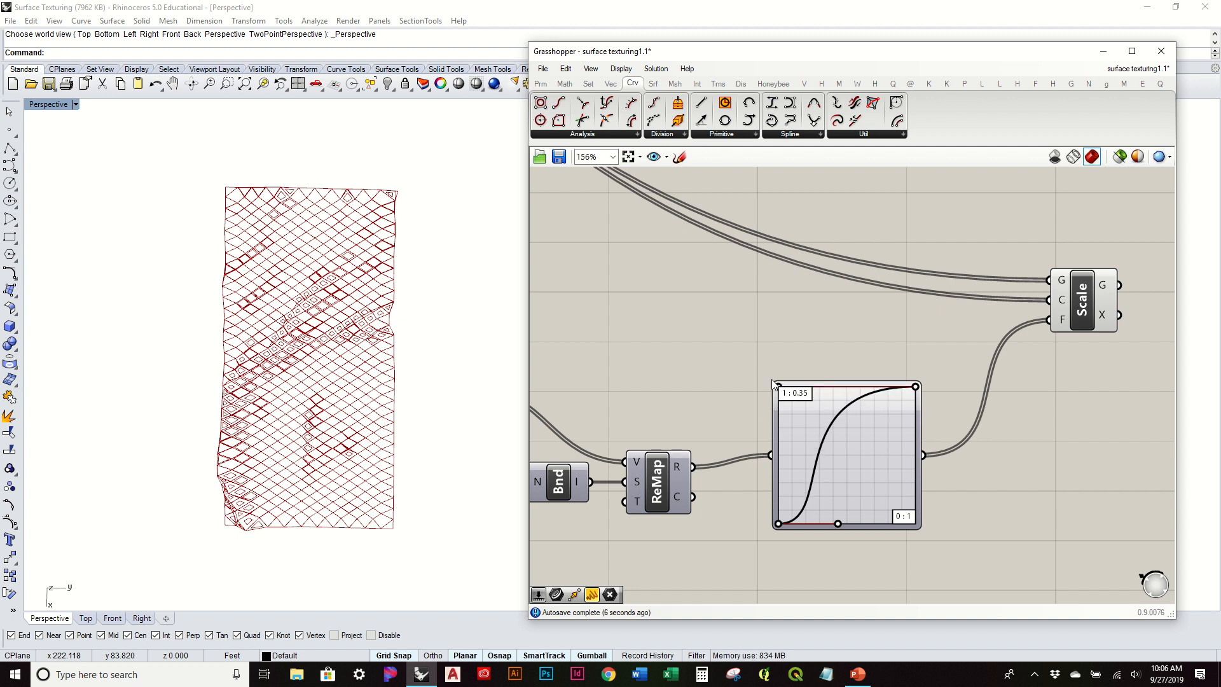
- Raise the lower Bezier handle of Scale's Graph Mapper to about a third of the graph's width and height, and check the openings
{"action": "left_click_drag", "start_coordinate": [838, 525], "coordinate": [819, 462]}
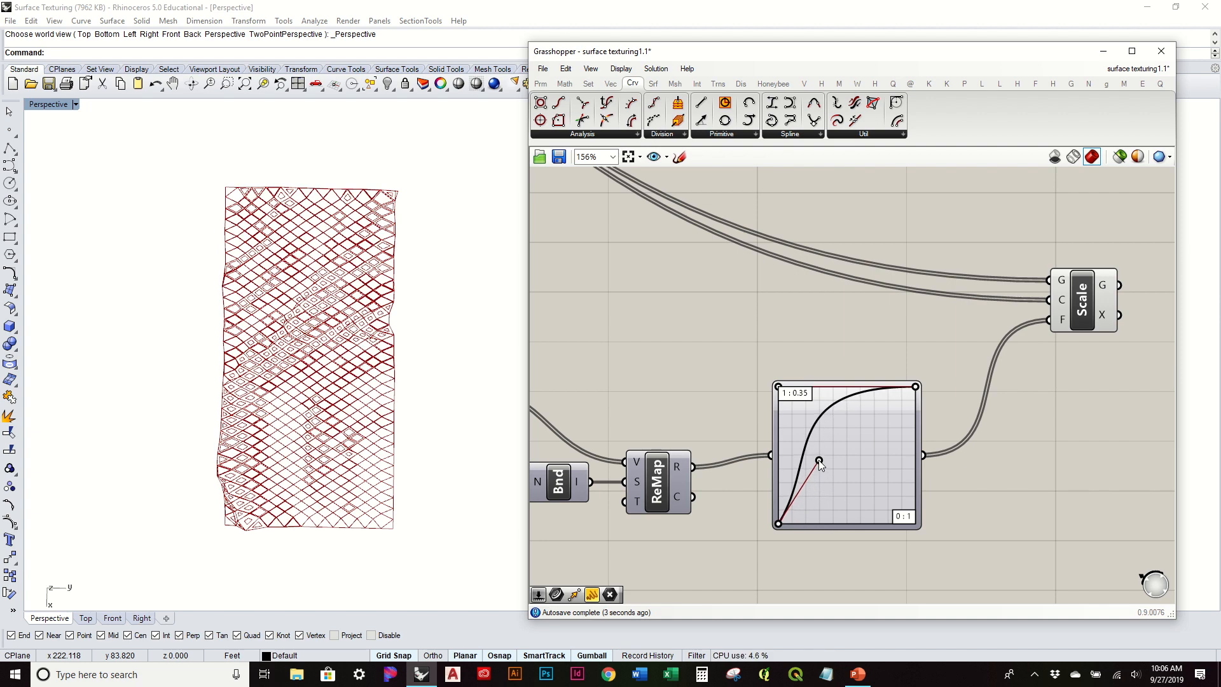
{"action": "mouse_move", "coordinate": [818, 460]}
{"action": "left_mouse_down"}
{"action": "mouse_move", "coordinate": [794, 489]}
{"action": "mouse_move", "coordinate": [859, 473]}
{"action": "mouse_move", "coordinate": [796, 473]}
{"action": "mouse_move", "coordinate": [830, 471]}
{"action": "left_mouse_up"}
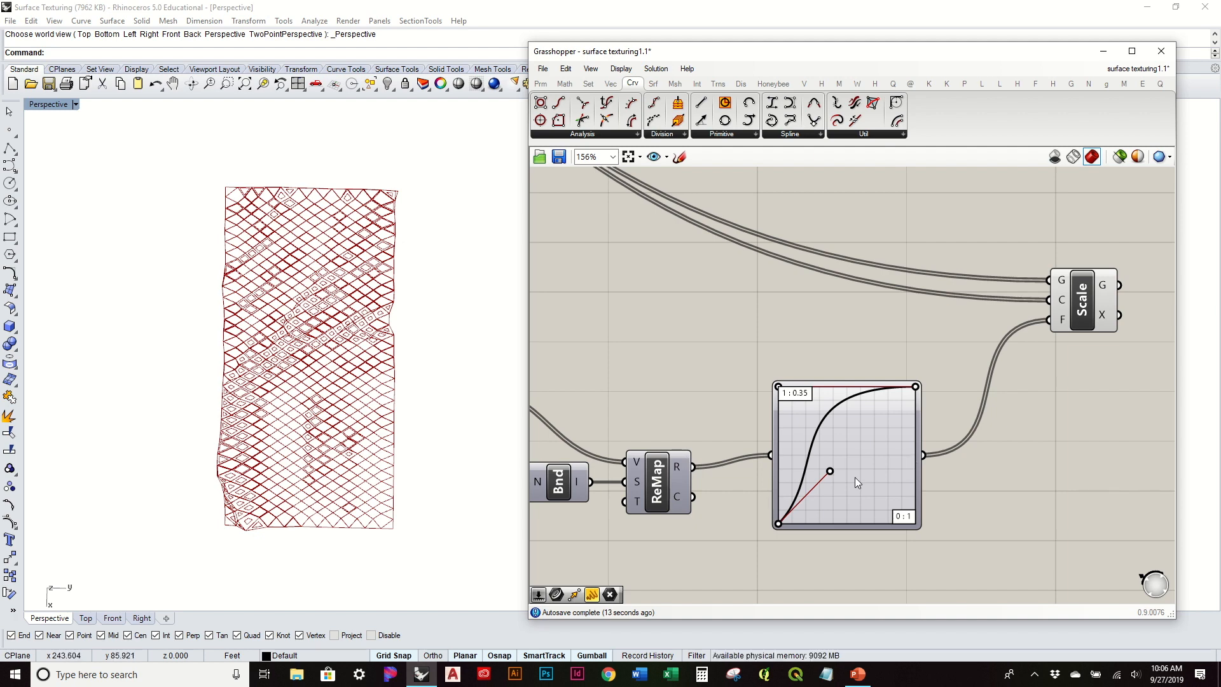
{"action": "mouse_move", "coordinate": [830, 471]}
{"action": "left_mouse_down"}
{"action": "mouse_move", "coordinate": [811, 453]}
{"action": "mouse_move", "coordinate": [821, 478]}
{"action": "left_mouse_up"}
{"action": "right_click_drag", "start_coordinate": [354, 553], "coordinate": [321, 448]}
- Copy Scale's Graph Mapper to just below the mapper in the lower purple group and deselect the copy
{"action": "scroll", "coordinate": [771, 428], "scroll_direction": "down", "scroll_amount": 4}
{"action": "right_click_drag", "start_coordinate": [817, 343], "coordinate": [746, 380]}
{"action": "scroll", "coordinate": [740, 422], "scroll_direction": "up", "scroll_amount": 3}
{"action": "left_click", "coordinate": [714, 491]}
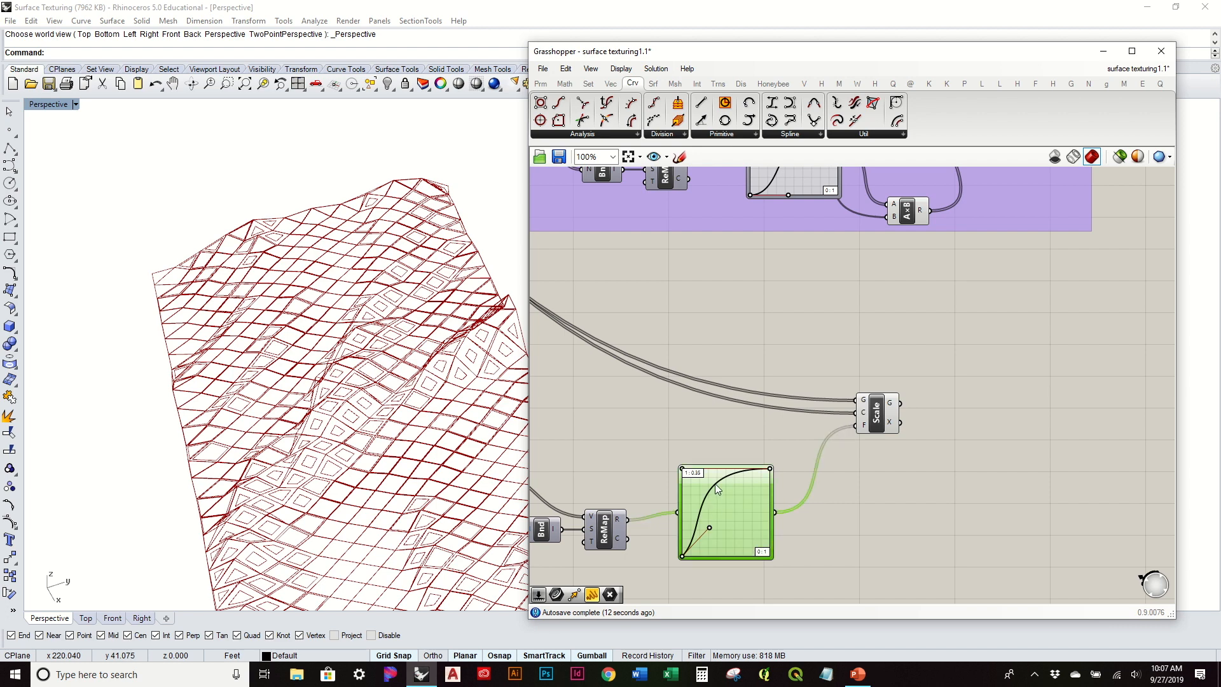
{"action": "left_click_drag", "start_coordinate": [716, 483], "coordinate": [780, 254]}
{"action": "left_click", "coordinate": [942, 292]}
{"action": "right_click_drag", "start_coordinate": [943, 291], "coordinate": [881, 418]}
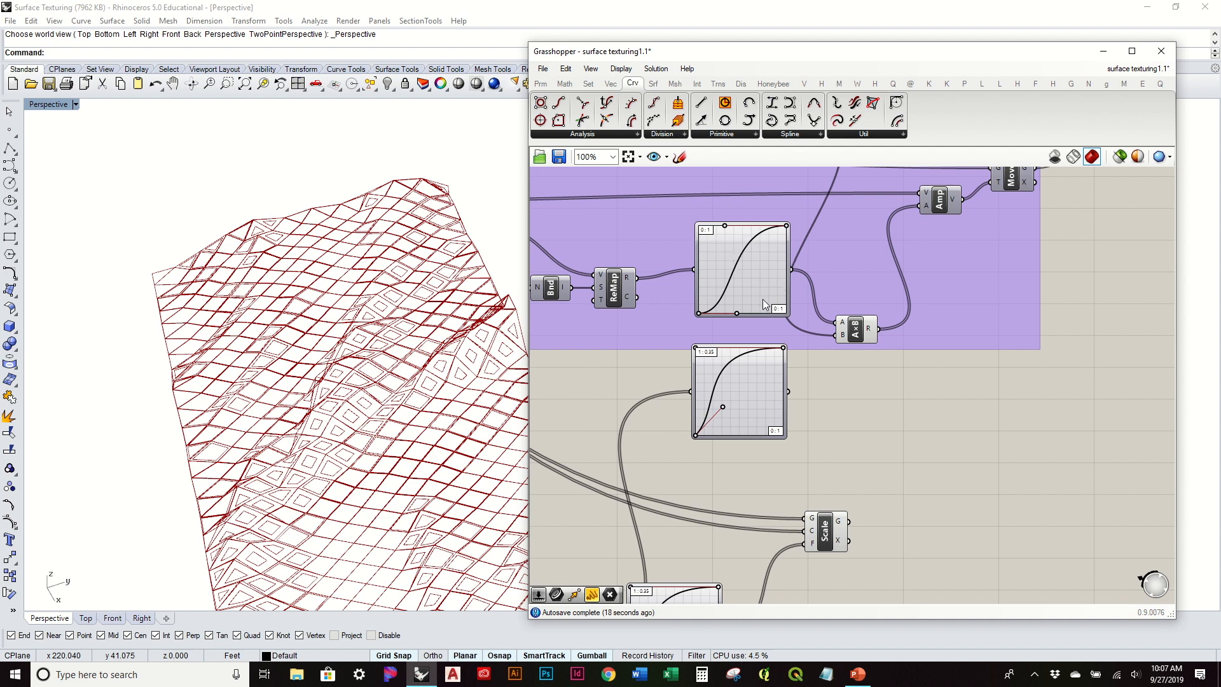
- Set the copied Graph Mapper's Y range to run from 0 to 1
{"action": "double_click", "coordinate": [752, 385]}
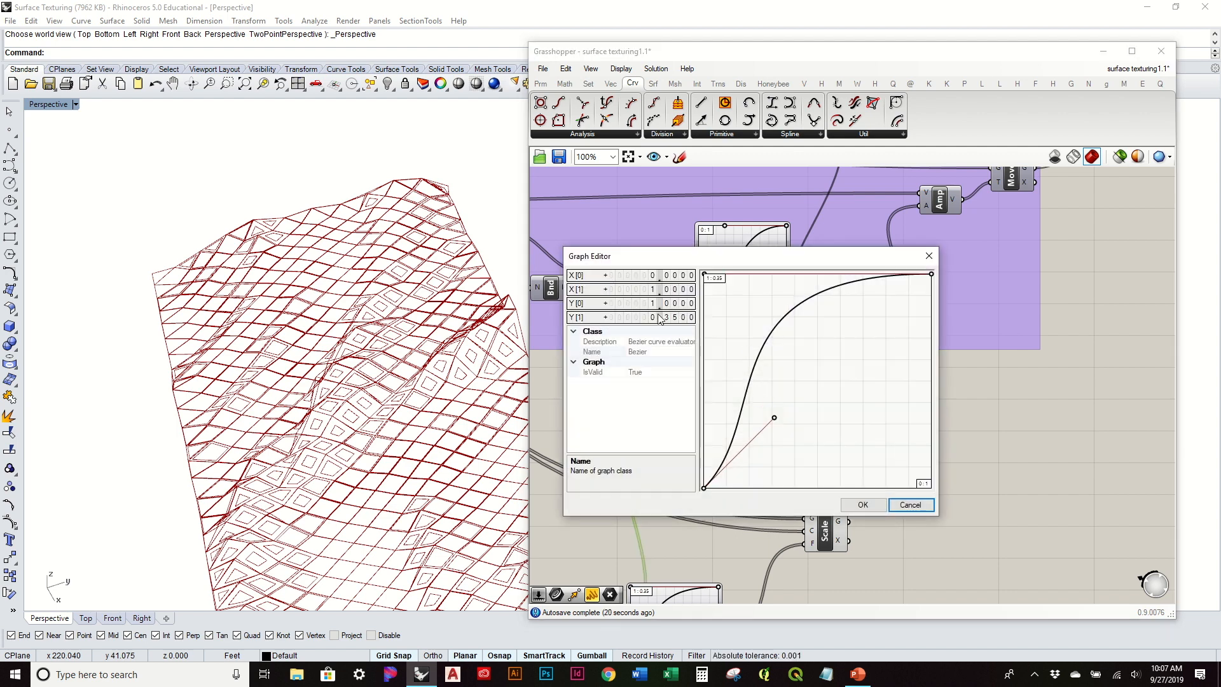
{"action": "double_click", "coordinate": [647, 306]}
{"action": "type", "text": "0"}
{"action": "key", "text": "Return"}
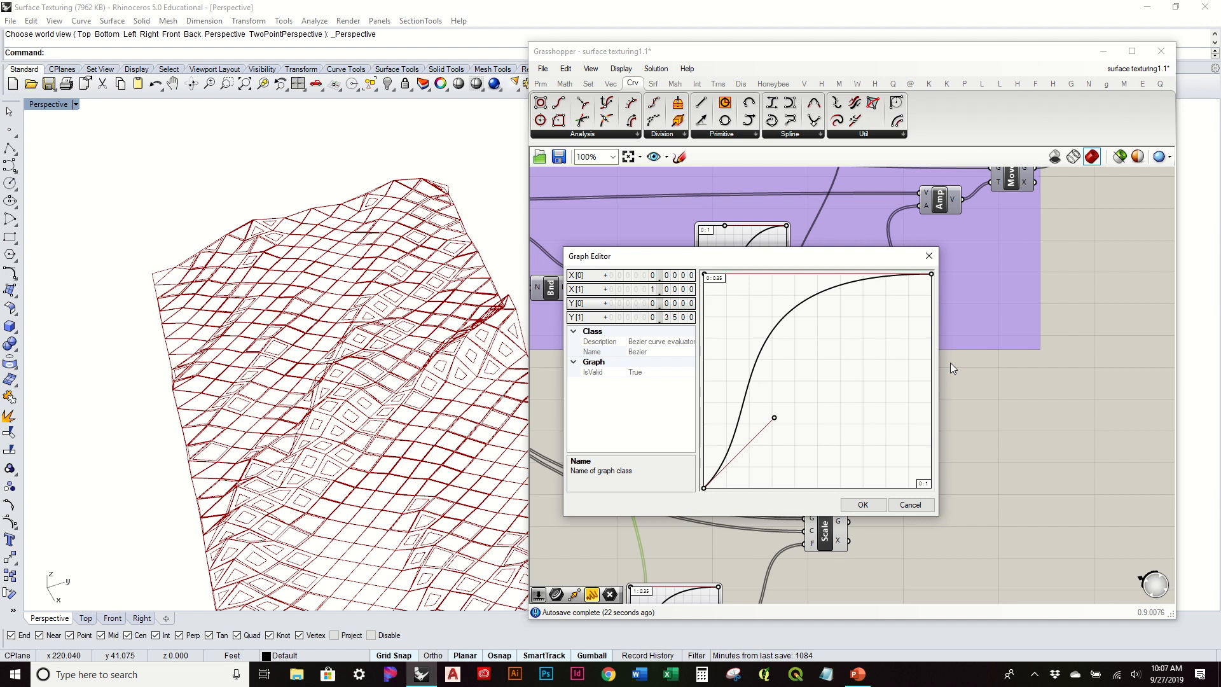
{"action": "double_click", "coordinate": [646, 318]}
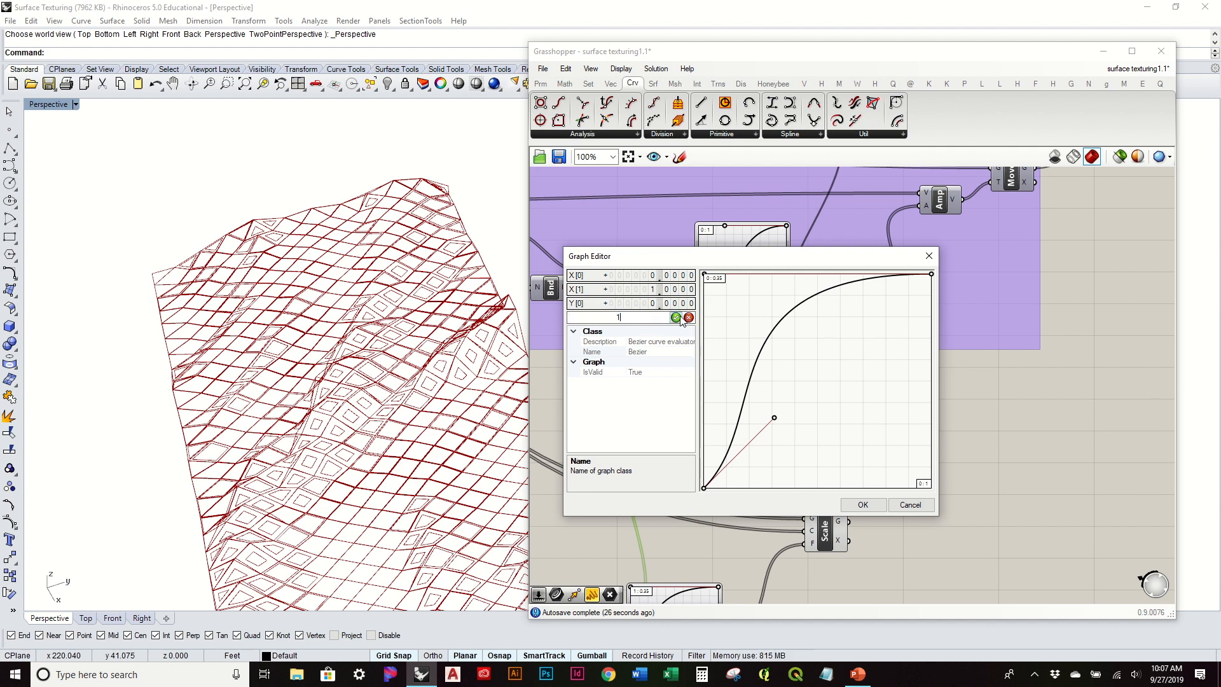
{"action": "left_click", "coordinate": [676, 318]}
{"action": "left_click", "coordinate": [861, 504]}
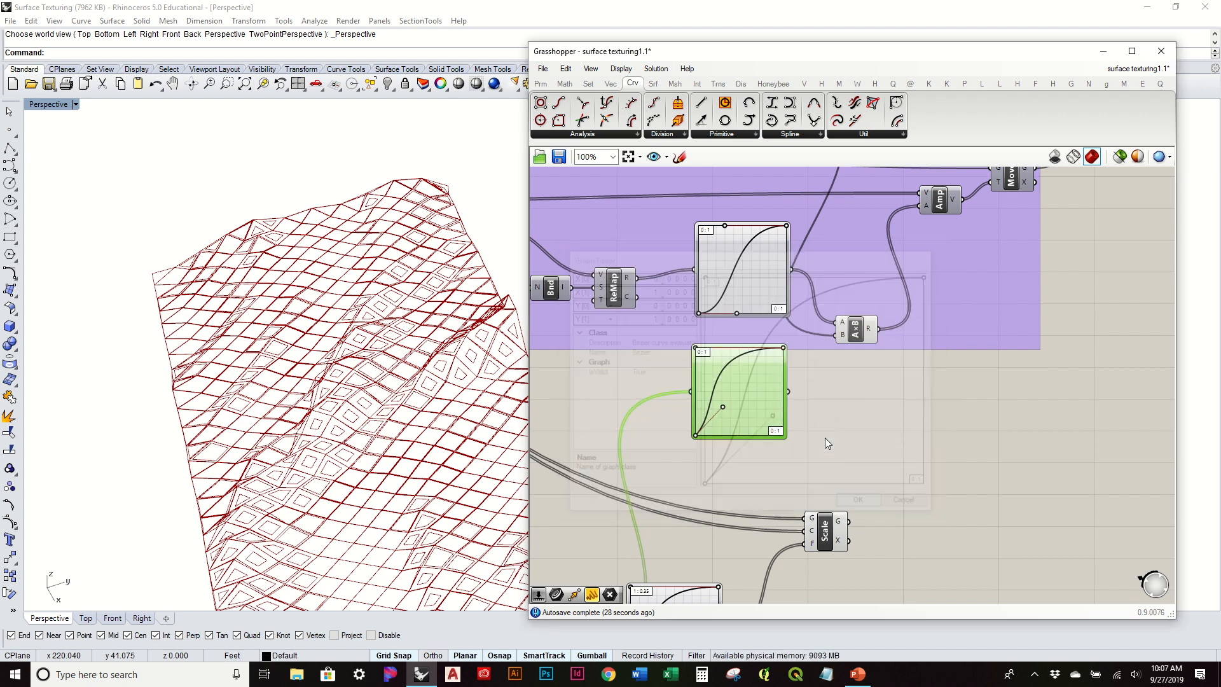
- Replace the lower purple group's Graph Mapper with the copied one, wired between ReMap and A×B
{"action": "left_click_drag", "start_coordinate": [685, 356], "coordinate": [687, 360]}
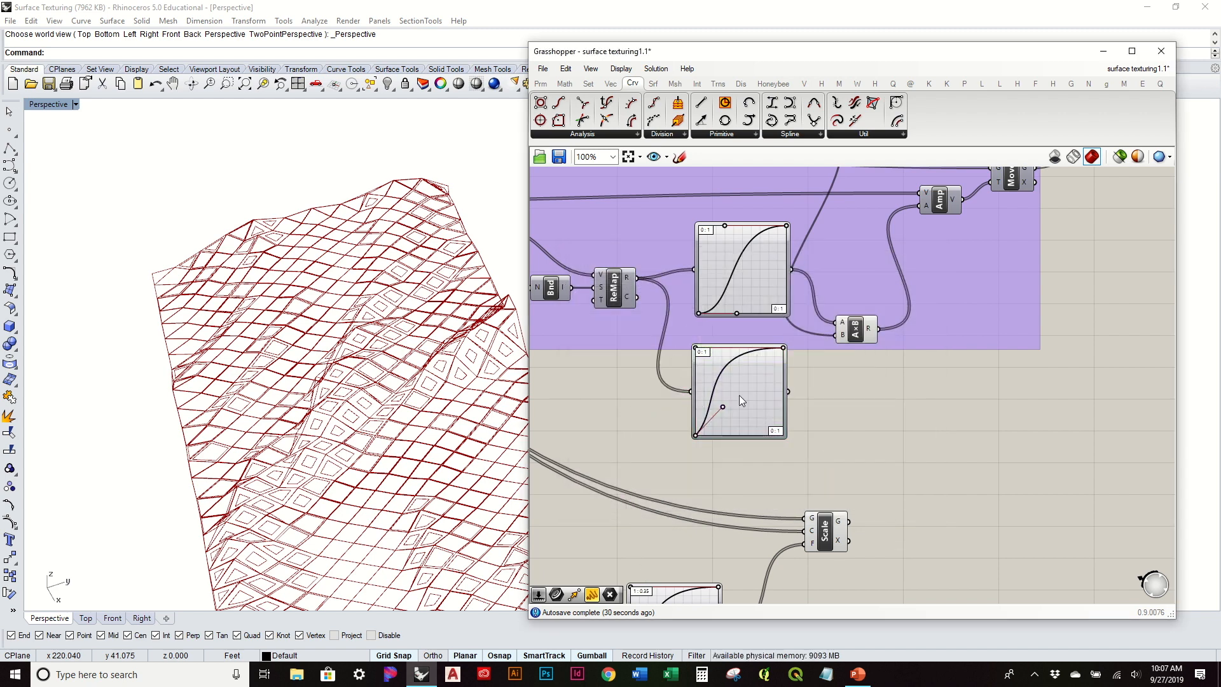
{"action": "left_click_drag", "start_coordinate": [790, 392], "coordinate": [842, 321]}
{"action": "left_click", "coordinate": [769, 284]}
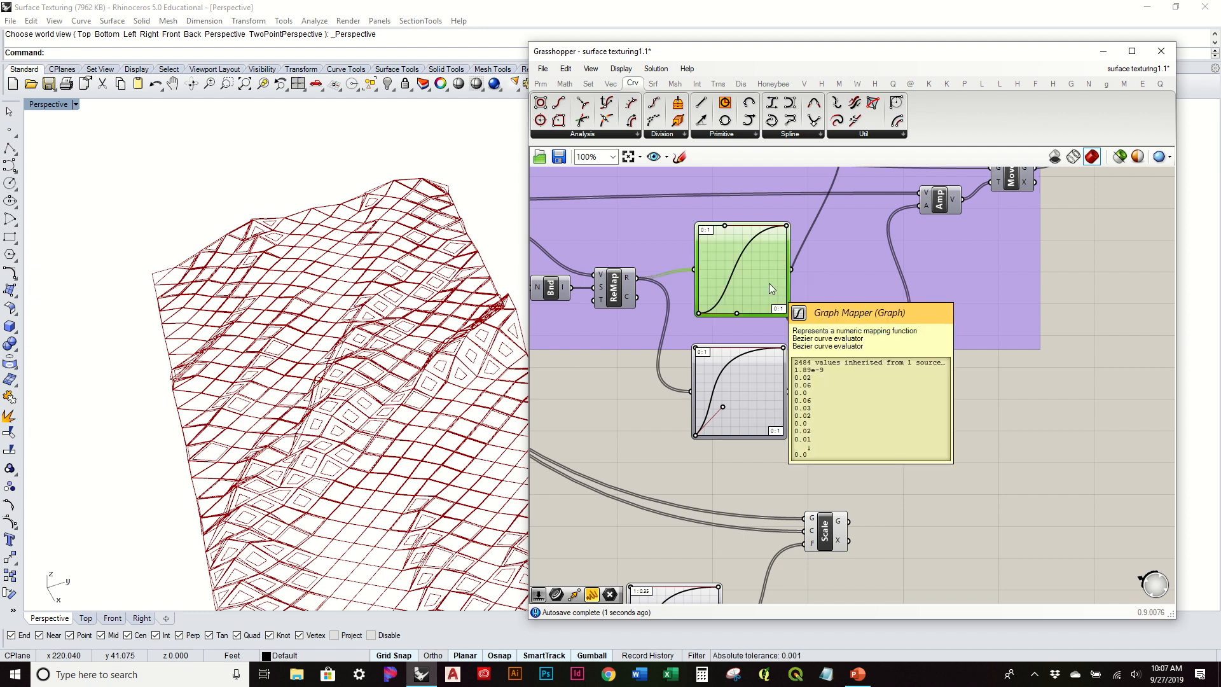
{"action": "key", "text": "Delete"}
{"action": "left_click_drag", "start_coordinate": [745, 379], "coordinate": [745, 260]}
- Copy the new Graph Mapper into the upper purple group and swap it for the old mapper between ReMap and A×B
{"action": "right_click_drag", "start_coordinate": [745, 260], "coordinate": [811, 482]}
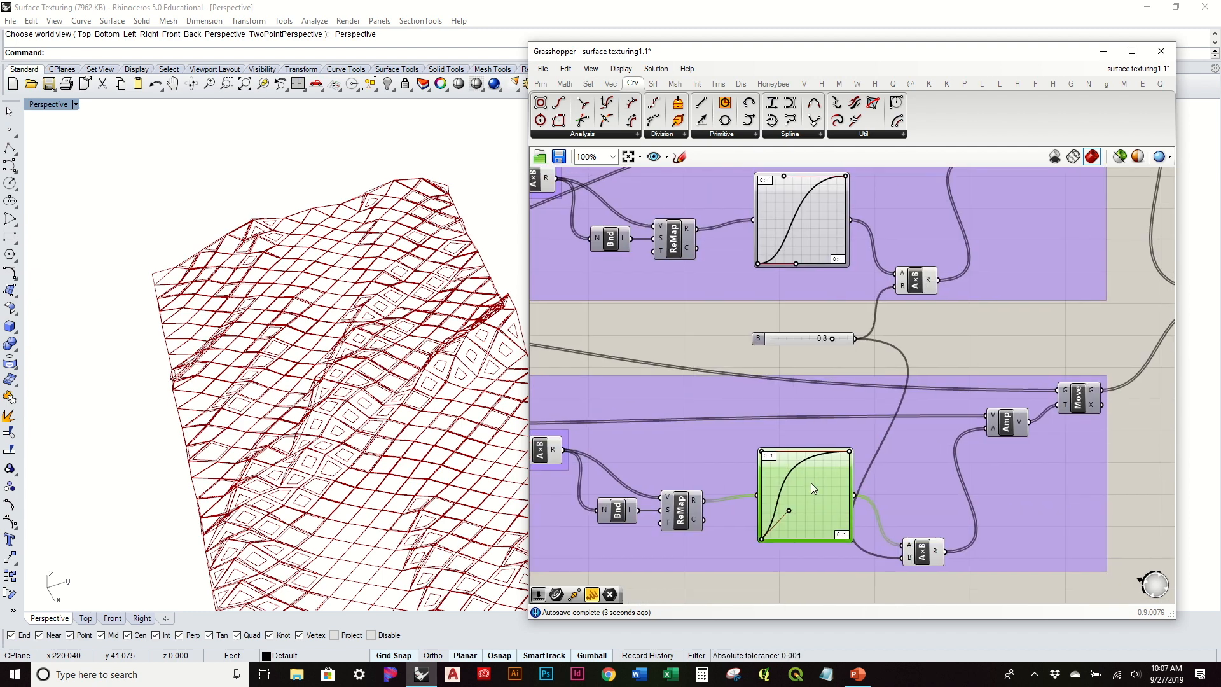
{"action": "left_click_drag", "start_coordinate": [811, 482], "coordinate": [923, 153], "text": "alt"}
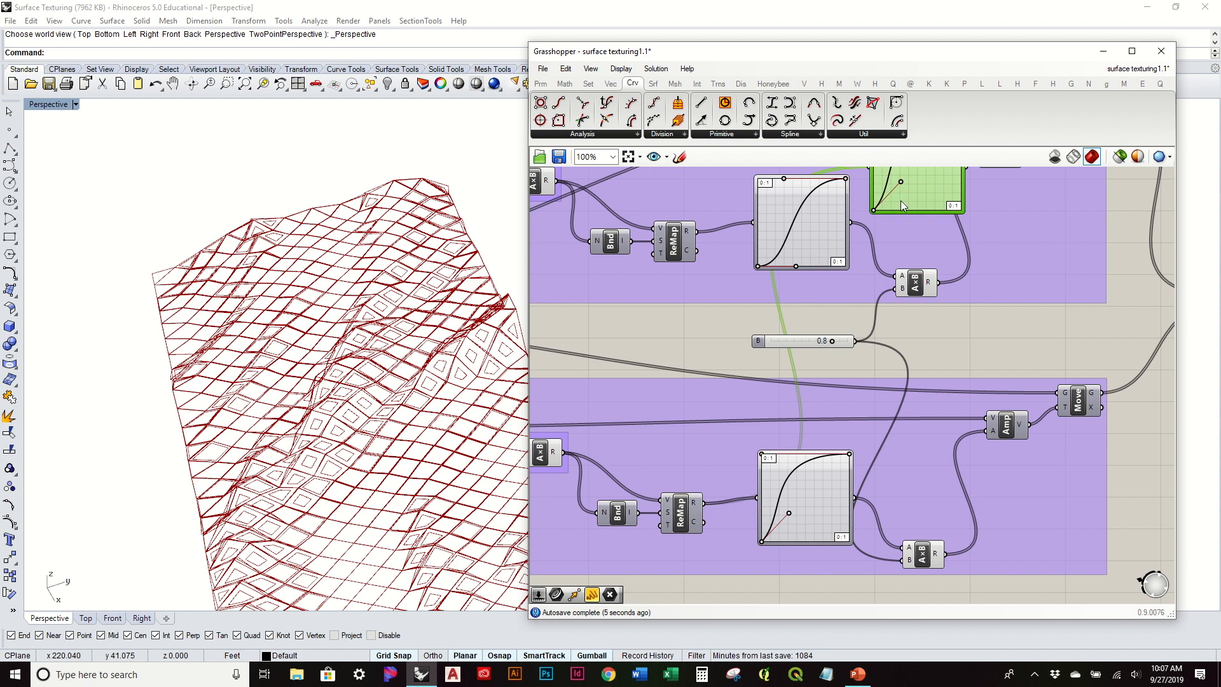
{"action": "right_click_drag", "start_coordinate": [729, 233], "coordinate": [725, 412]}
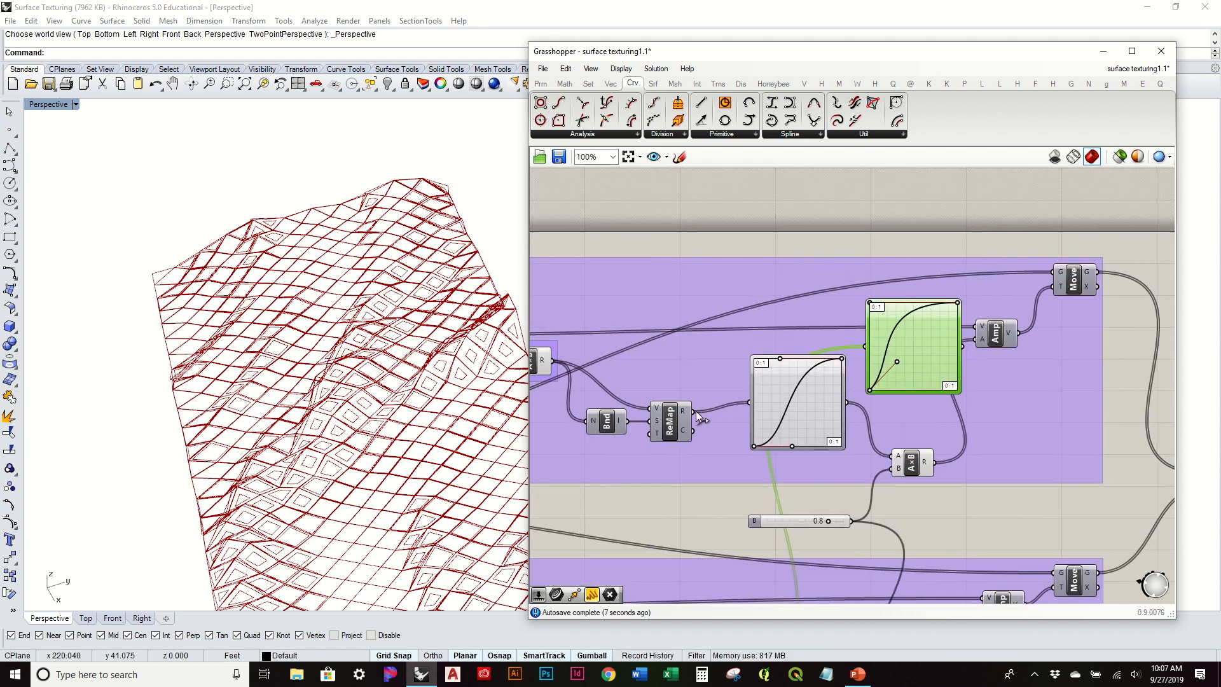
{"action": "left_click", "coordinate": [821, 414]}
{"action": "key", "text": "Delete"}
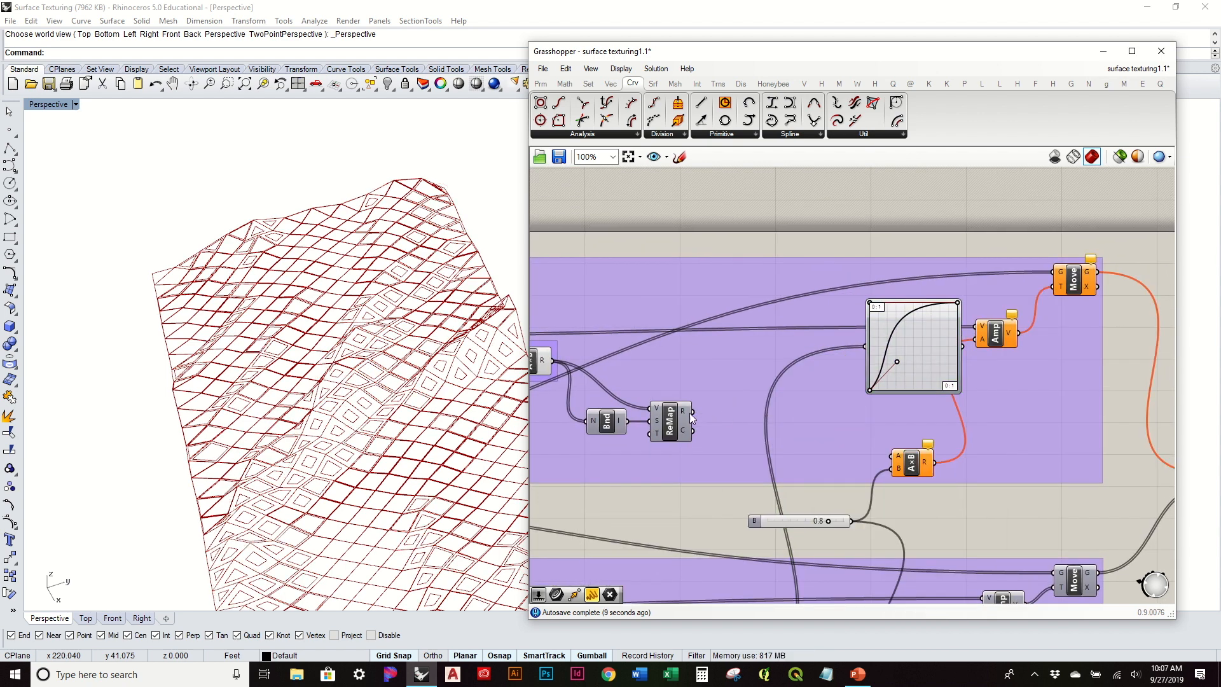
{"action": "left_click_drag", "start_coordinate": [800, 369], "coordinate": [890, 455]}
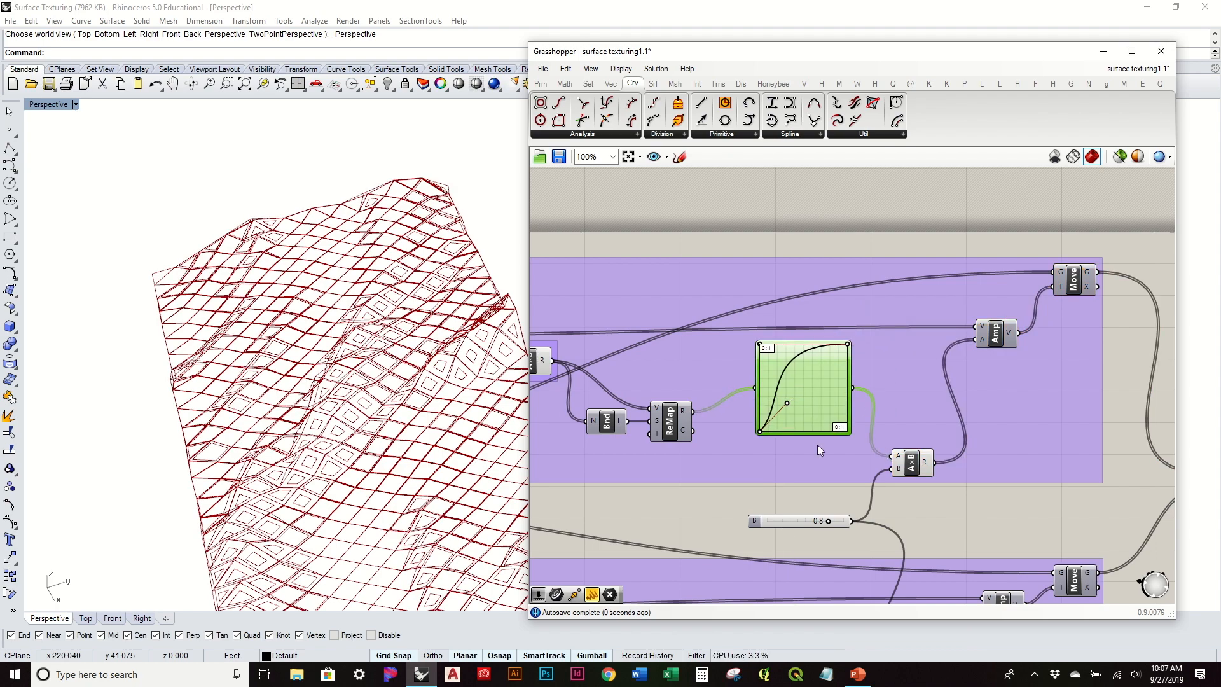
- Inspect the updated panels up close and turn off the preview of the Crv parameter below Area
{"action": "right_click_drag", "start_coordinate": [343, 375], "coordinate": [369, 391]}
{"action": "scroll", "coordinate": [971, 368], "scroll_direction": "down", "scroll_amount": 3}
{"action": "right_click_drag", "start_coordinate": [967, 536], "coordinate": [917, 345]}
{"action": "scroll", "coordinate": [435, 412], "scroll_direction": "up", "scroll_amount": 5}
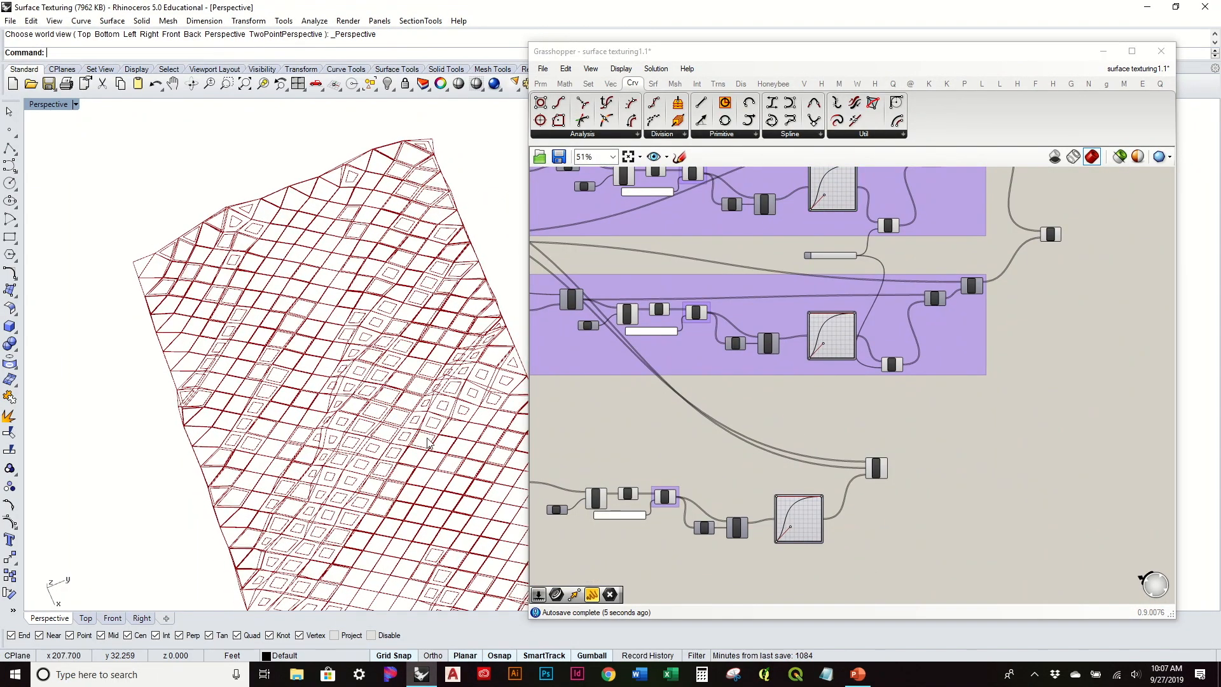
{"action": "scroll", "coordinate": [738, 374], "scroll_direction": "down", "scroll_amount": 2}
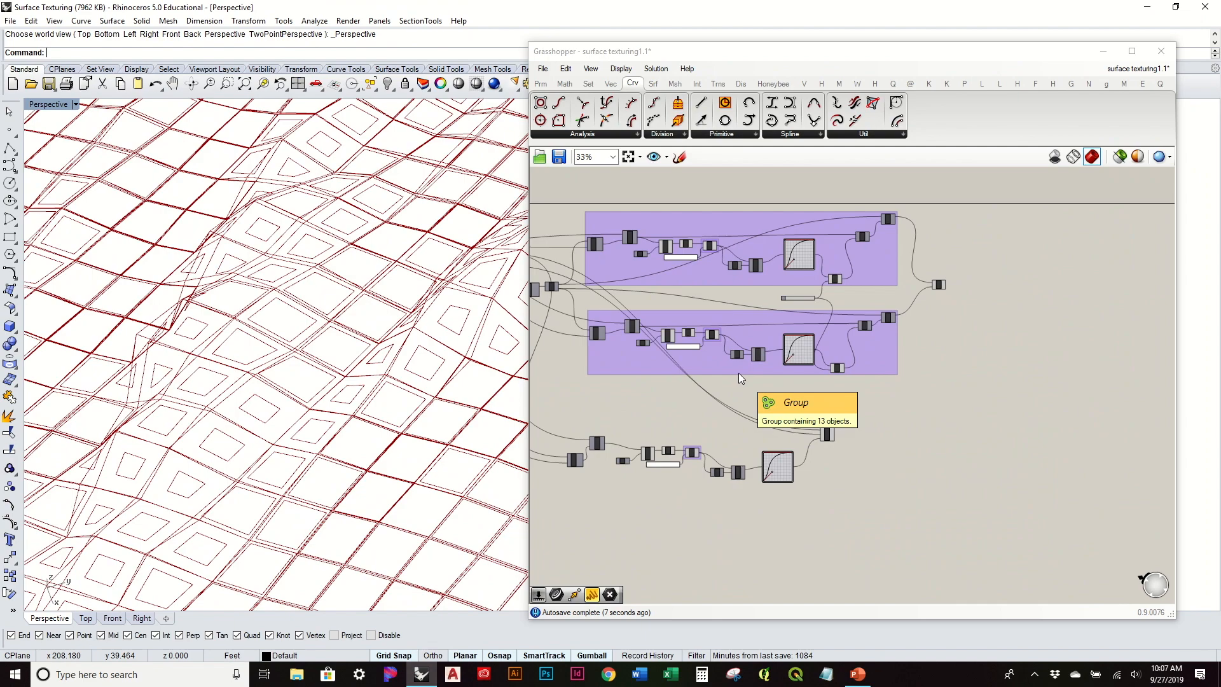
{"action": "right_click_drag", "start_coordinate": [738, 373], "coordinate": [962, 371]}
{"action": "scroll", "coordinate": [799, 284], "scroll_direction": "up", "scroll_amount": 3}
{"action": "left_click_drag", "start_coordinate": [666, 267], "coordinate": [614, 241]}
{"action": "middle_click", "coordinate": [614, 241]}
{"action": "left_click", "coordinate": [653, 201]}
{"action": "scroll", "coordinate": [390, 272], "scroll_direction": "down", "scroll_amount": 5}
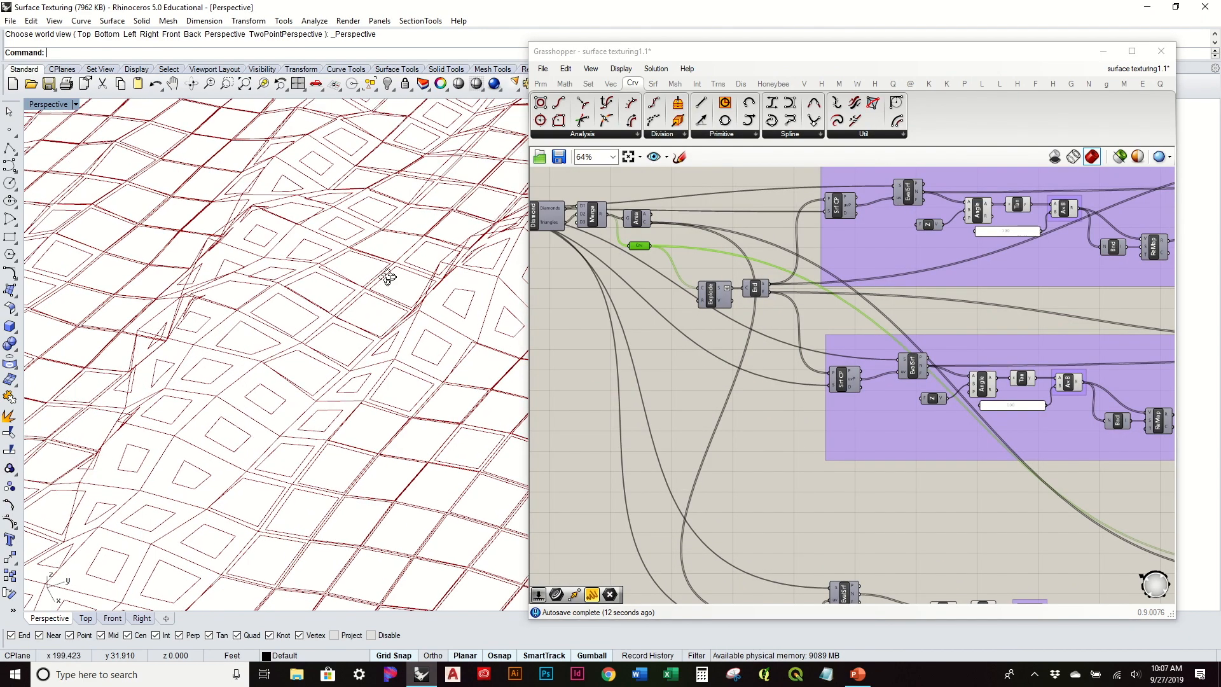
- Highlight the Line component's displaced edges and examine how they frame the scaled panel openings
{"action": "right_click_drag", "start_coordinate": [367, 328], "coordinate": [383, 375]}
{"action": "scroll", "coordinate": [384, 375], "scroll_direction": "down", "scroll_amount": 4}
{"action": "right_click_drag", "start_coordinate": [998, 388], "coordinate": [726, 433]}
{"action": "right_click_drag", "start_coordinate": [973, 407], "coordinate": [580, 409]}
{"action": "left_click", "coordinate": [840, 332]}
{"action": "scroll", "coordinate": [411, 345], "scroll_direction": "up", "scroll_amount": 8}
{"action": "right_click_drag", "start_coordinate": [410, 346], "coordinate": [459, 355]}
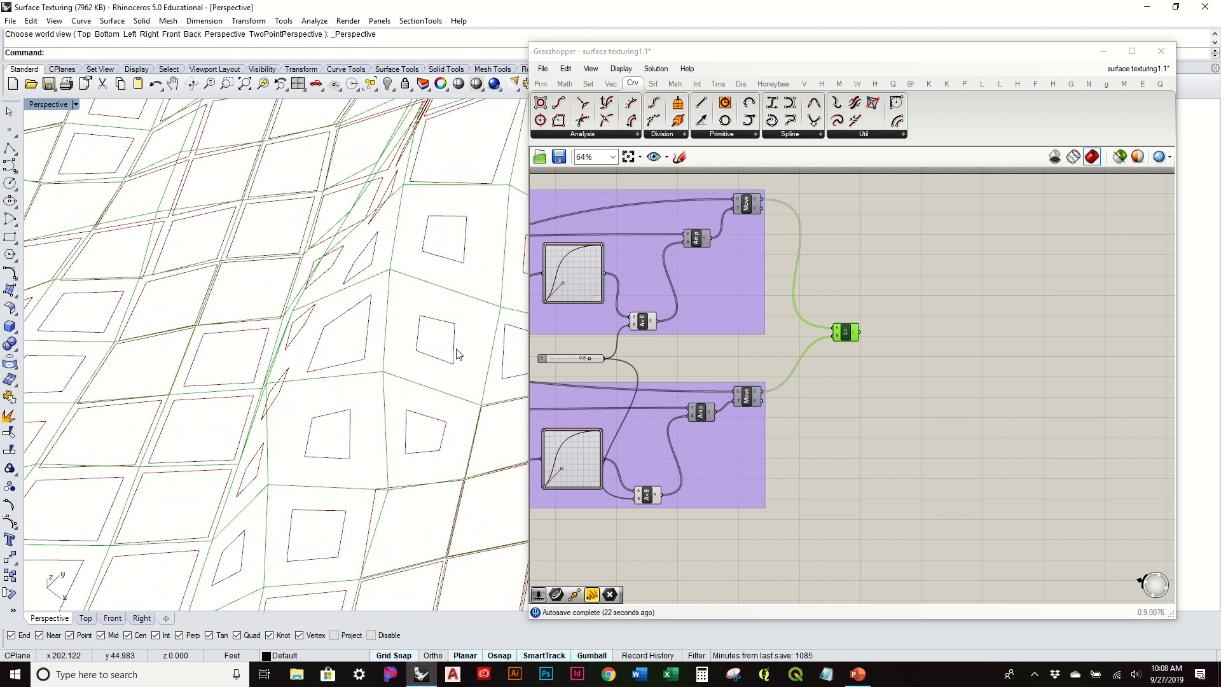
{"action": "right_click_drag", "start_coordinate": [823, 406], "coordinate": [918, 410]}
{"action": "scroll", "coordinate": [782, 468], "scroll_direction": "down", "scroll_amount": 1}
- Move the Scale component farther right of its Graph Mapper and deselect it
{"action": "left_click", "coordinate": [706, 461]}
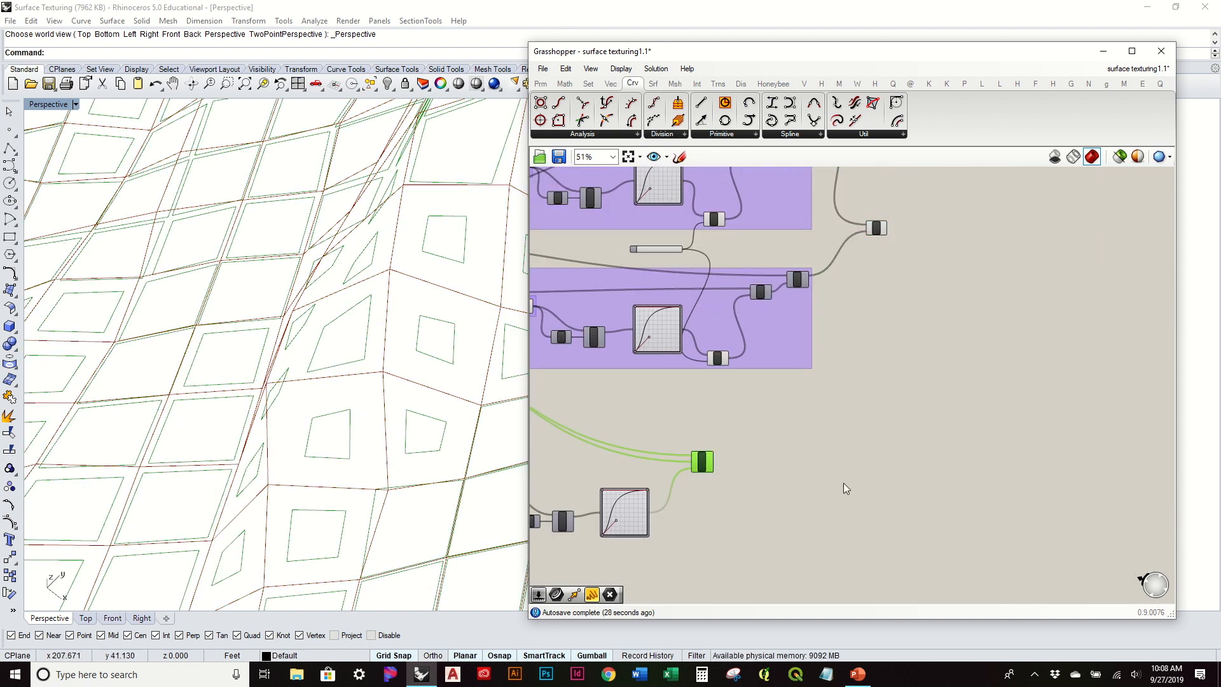
{"action": "scroll", "coordinate": [725, 454], "scroll_direction": "up", "scroll_amount": 4}
{"action": "left_click_drag", "start_coordinate": [664, 480], "coordinate": [743, 467]}
{"action": "left_click", "coordinate": [843, 402]}
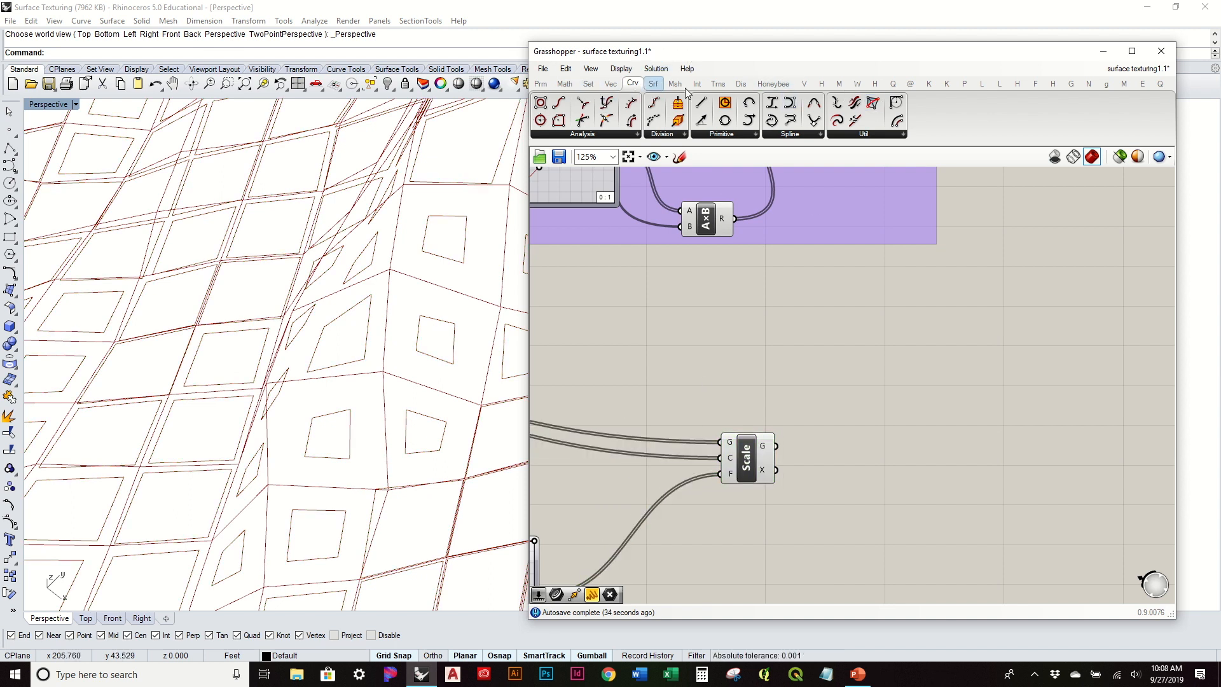
- Add a curve Explode component to the right of Scale and feed Scale's geometry output into its curve input
{"action": "left_click", "coordinate": [857, 133]}
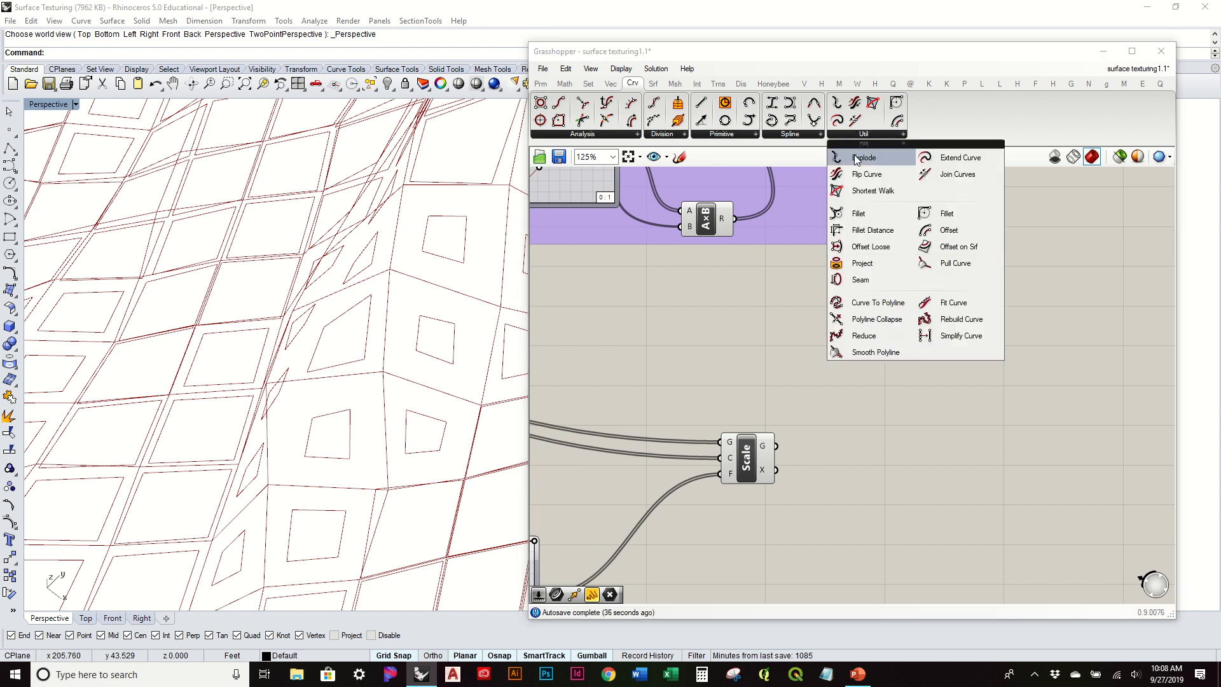
{"action": "left_click_drag", "start_coordinate": [852, 158], "coordinate": [876, 407]}
{"action": "left_click_drag", "start_coordinate": [776, 446], "coordinate": [897, 429]}
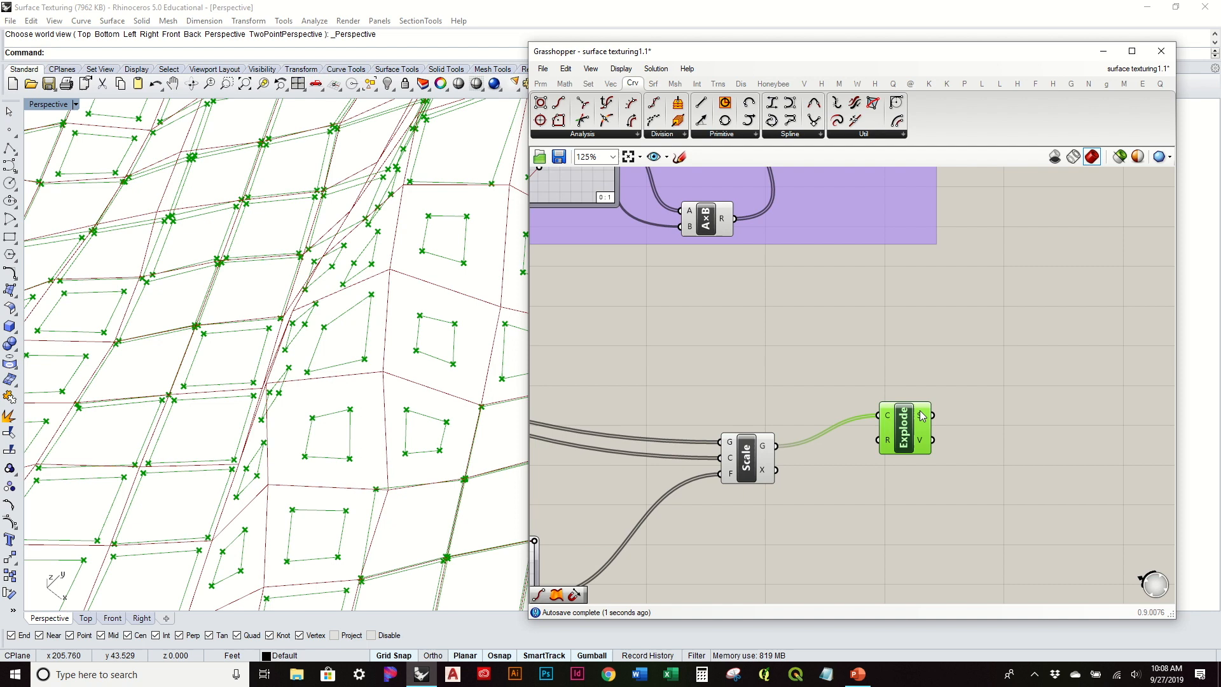
- Flatten the Explode component's segments output and line the component up with Scale
{"action": "right_click", "coordinate": [921, 415]}
{"action": "left_click", "coordinate": [957, 470]}
{"action": "left_click_drag", "start_coordinate": [916, 442], "coordinate": [897, 474]}
{"action": "left_click_drag", "start_coordinate": [907, 536], "coordinate": [764, 427]}
{"action": "left_click", "coordinate": [784, 342]}
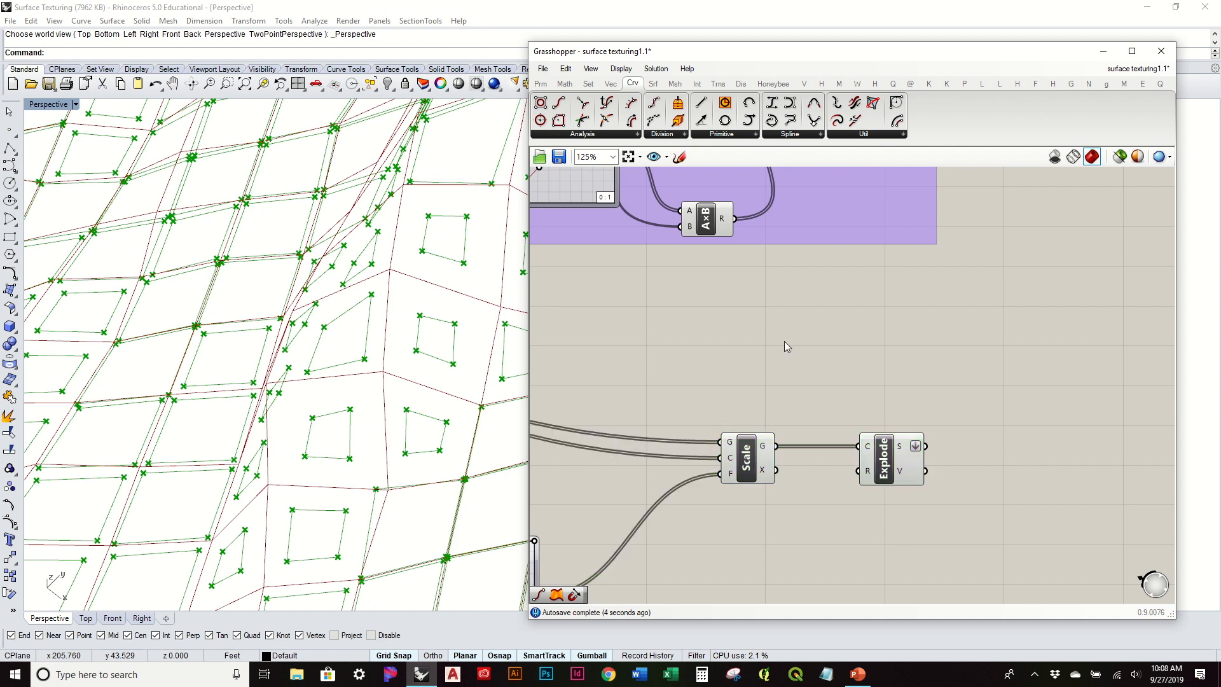
- Turn off the preview of the new Explode component
{"action": "left_click", "coordinate": [875, 446]}
{"action": "middle_click", "coordinate": [876, 446]}
{"action": "left_click", "coordinate": [912, 405]}
{"action": "scroll", "coordinate": [912, 405], "scroll_direction": "down", "scroll_amount": 1}
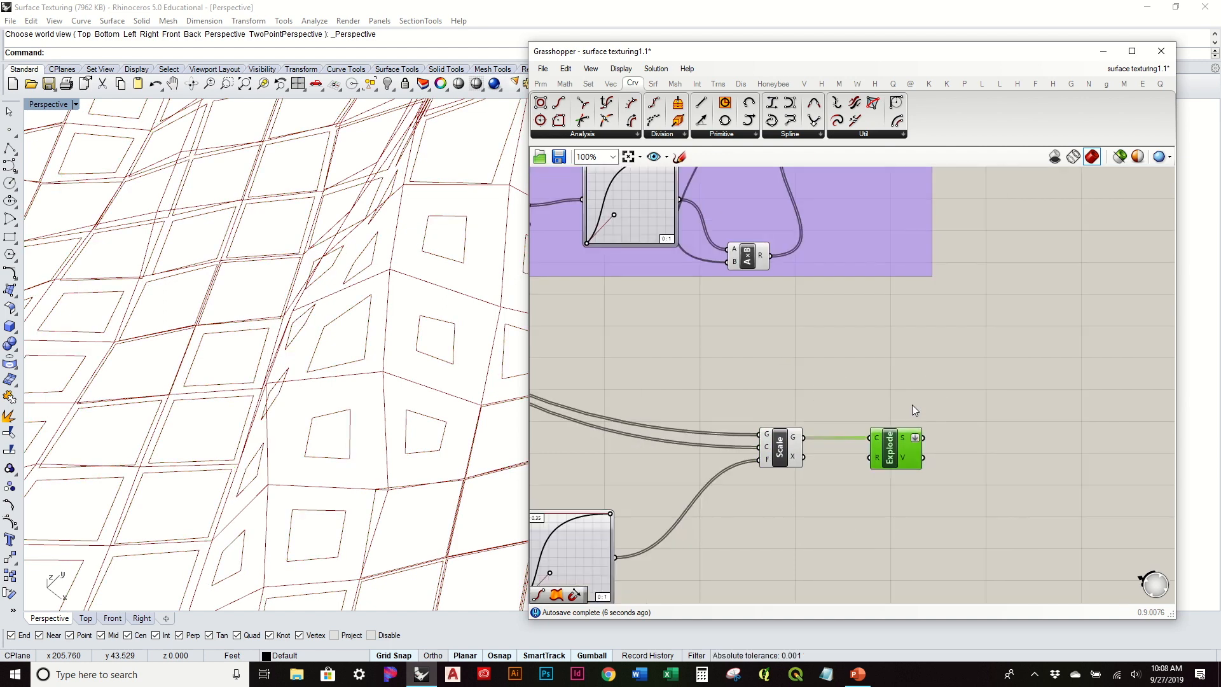
- Highlight the Line component again and compare its displaced edges with the scaled opening edges from several angles
{"action": "scroll", "coordinate": [912, 405], "scroll_direction": "down", "scroll_amount": 2}
{"action": "right_click_drag", "start_coordinate": [954, 387], "coordinate": [876, 492]}
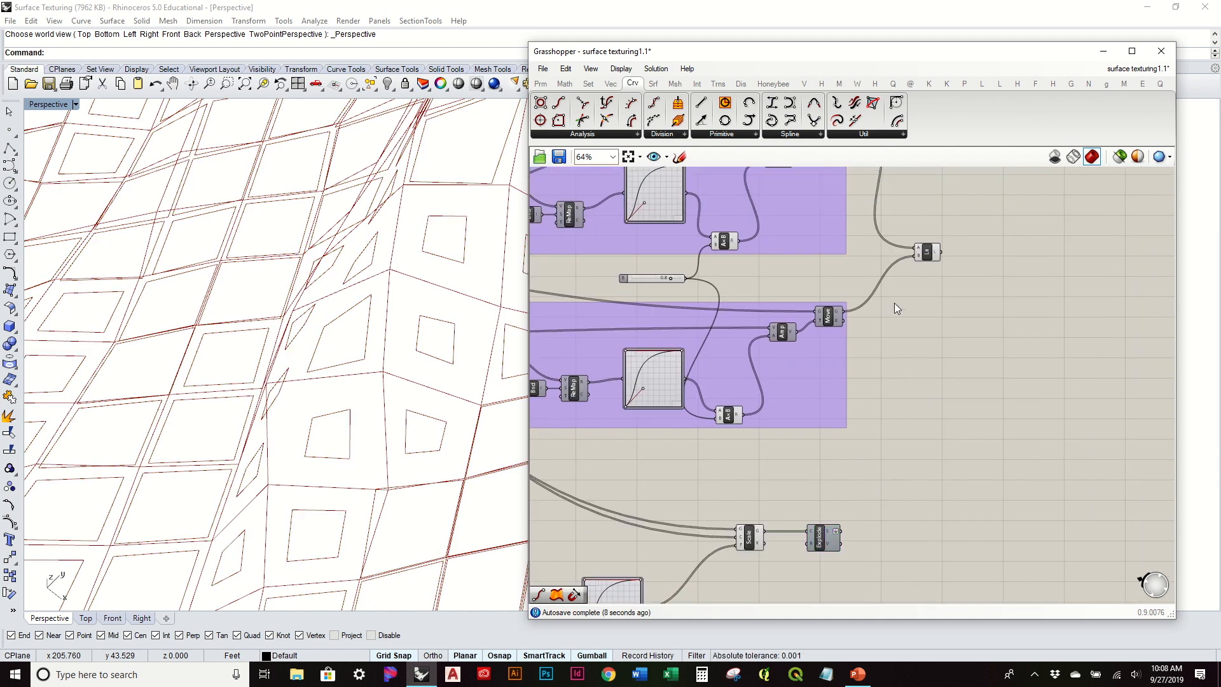
{"action": "left_click", "coordinate": [923, 253]}
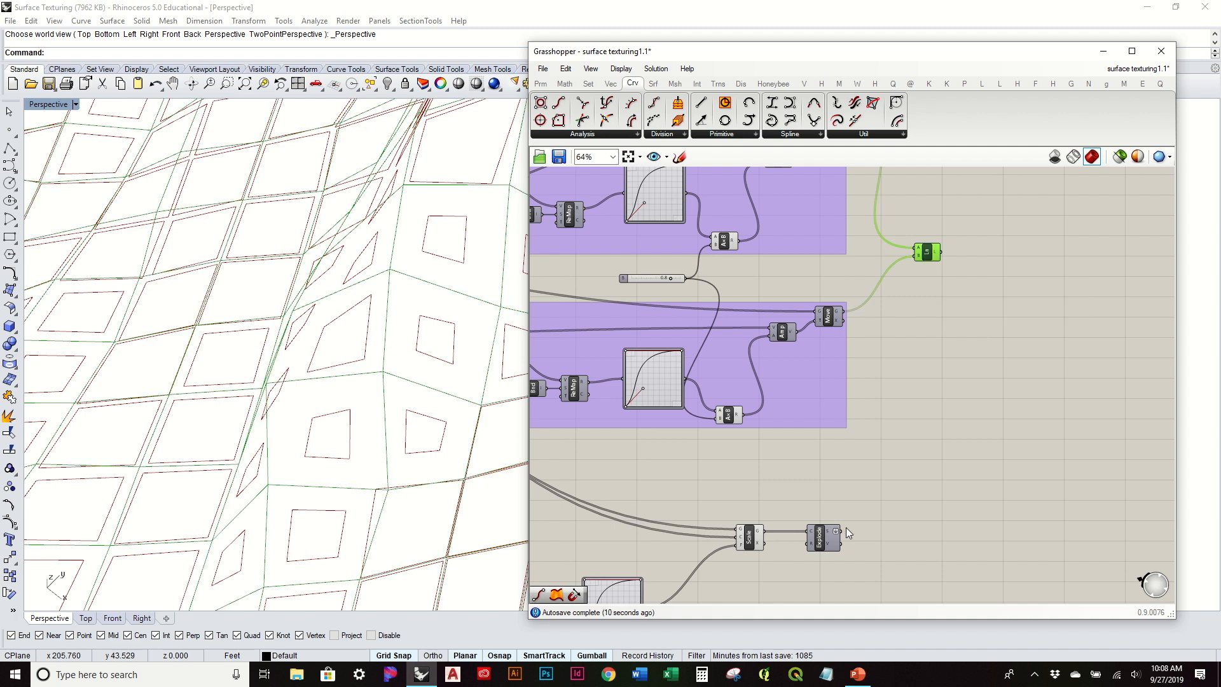
{"action": "right_click_drag", "start_coordinate": [323, 386], "coordinate": [350, 357]}
{"action": "scroll", "coordinate": [463, 318], "scroll_direction": "up", "scroll_amount": 3}
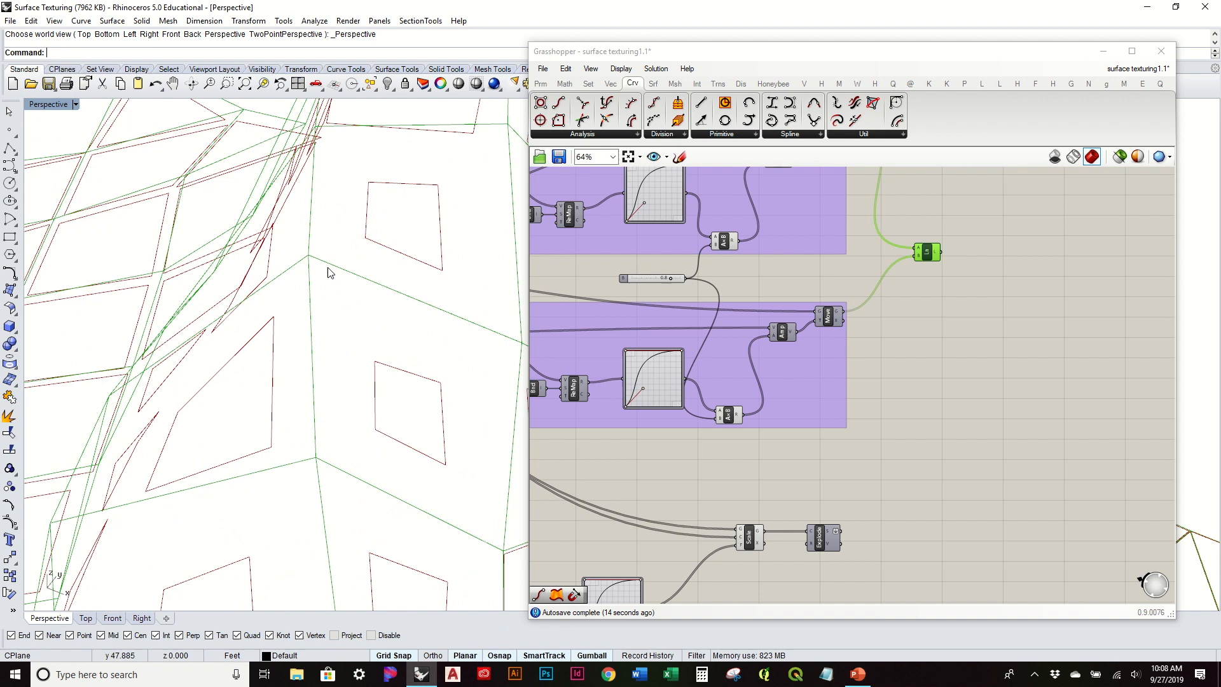
{"action": "mouse_move", "coordinate": [483, 317]}
{"action": "right_mouse_down"}
{"action": "mouse_move", "coordinate": [469, 341]}
{"action": "mouse_move", "coordinate": [423, 284]}
{"action": "mouse_move", "coordinate": [498, 323]}
{"action": "right_mouse_up"}
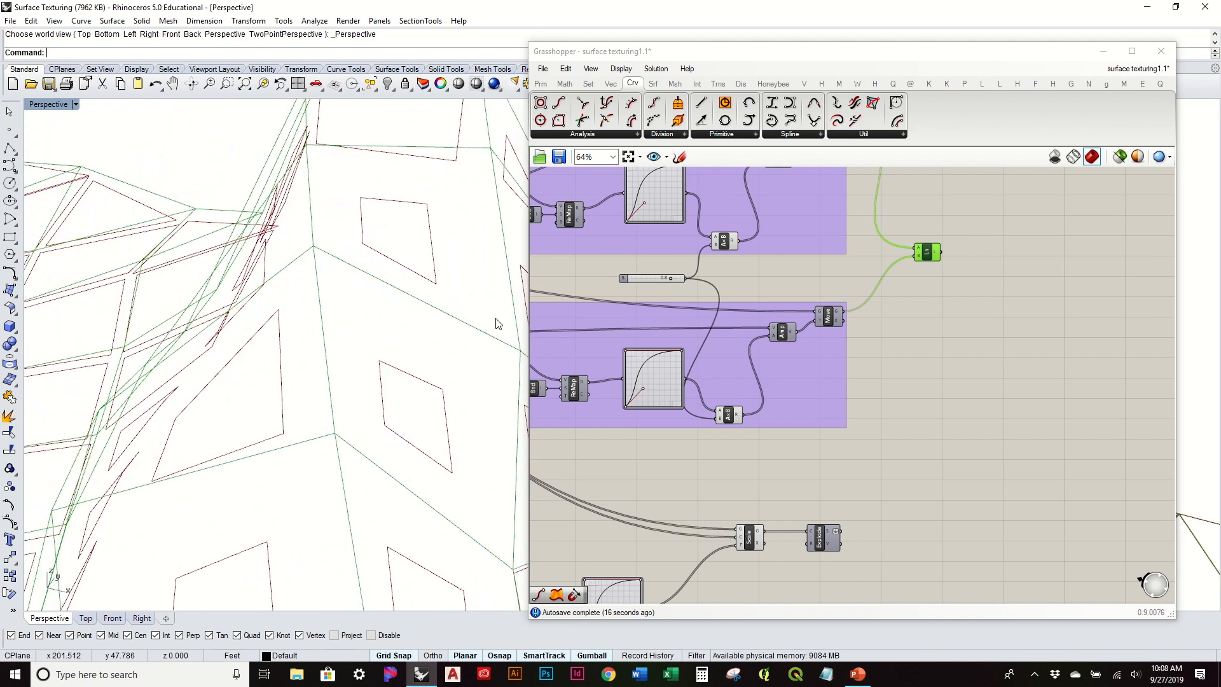
{"action": "left_click", "coordinate": [907, 286]}
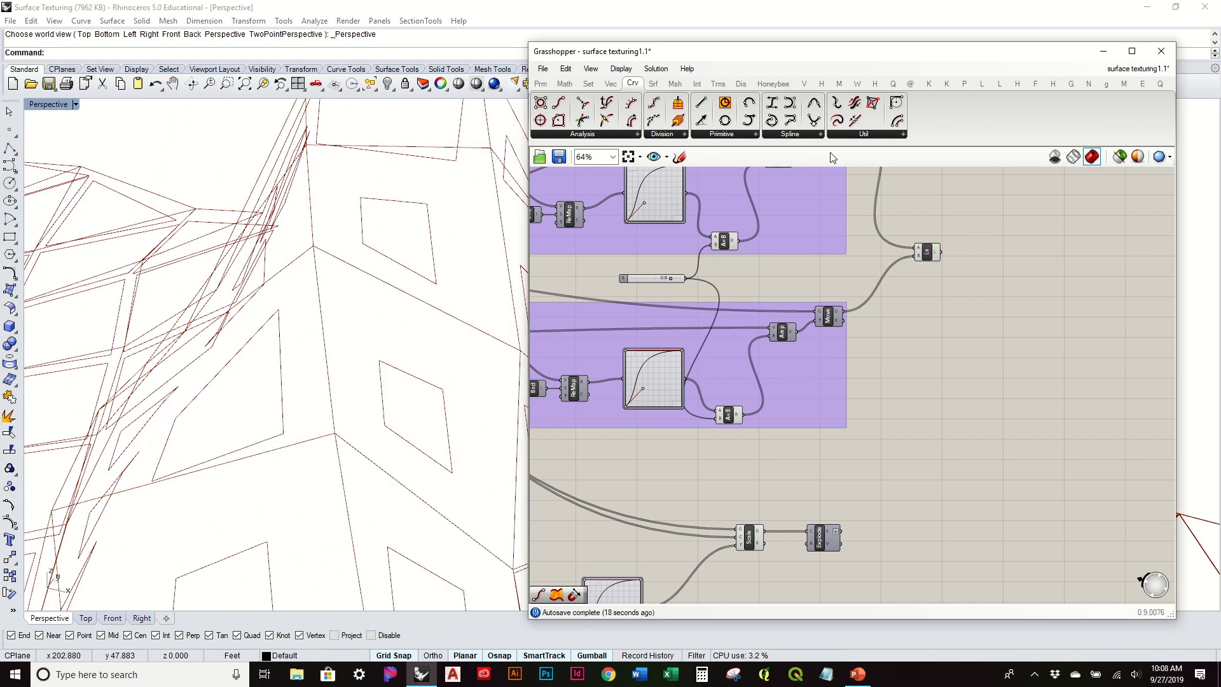
{"action": "right_click_drag", "start_coordinate": [407, 383], "coordinate": [382, 392]}
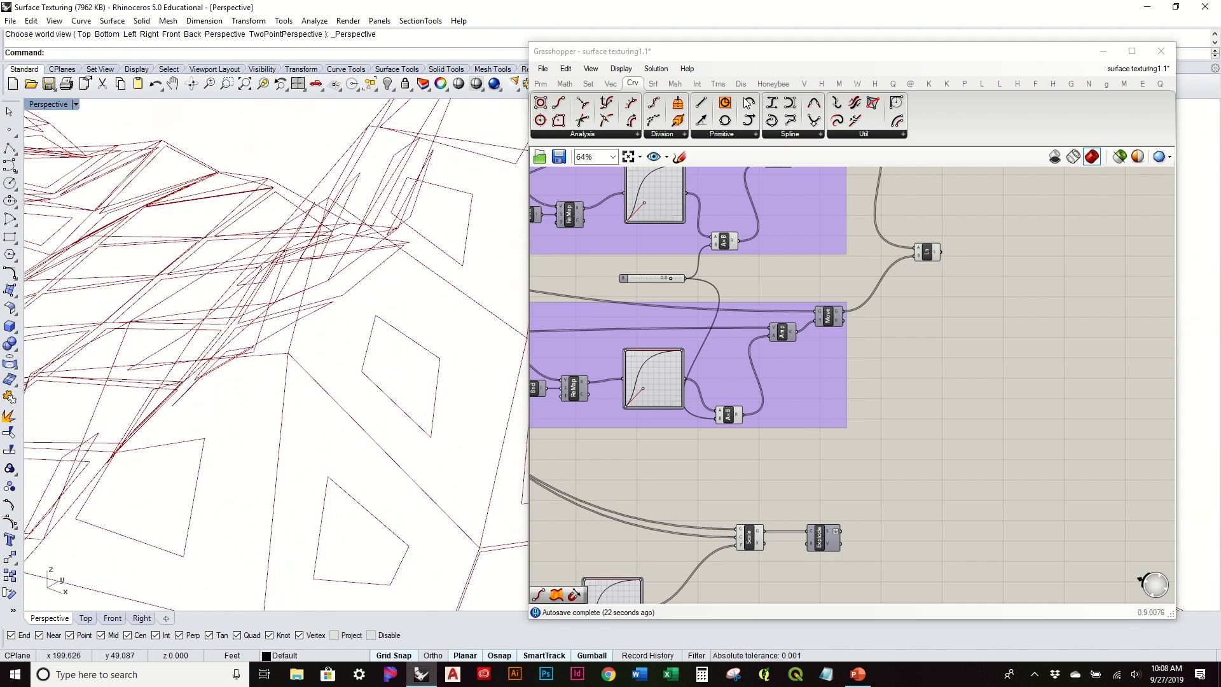
- Add a Ruled Surface component below the Line component and connect the Line output to its A input
{"action": "left_click", "coordinate": [653, 83]}
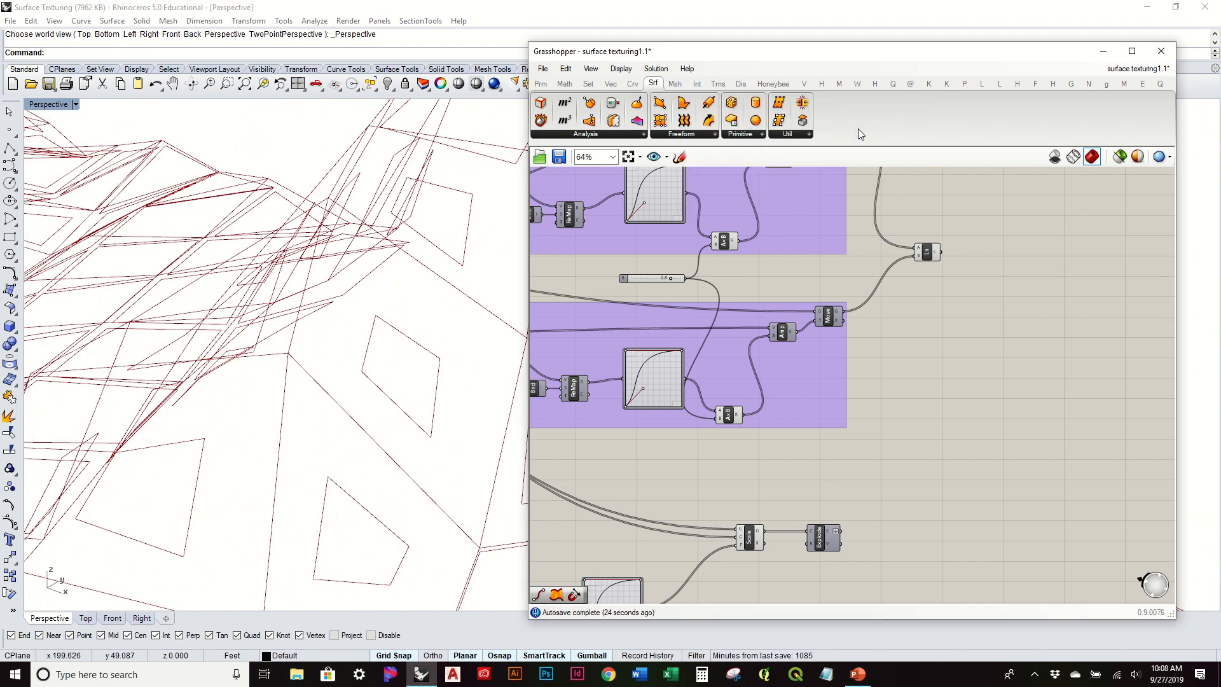
{"action": "left_click", "coordinate": [702, 139]}
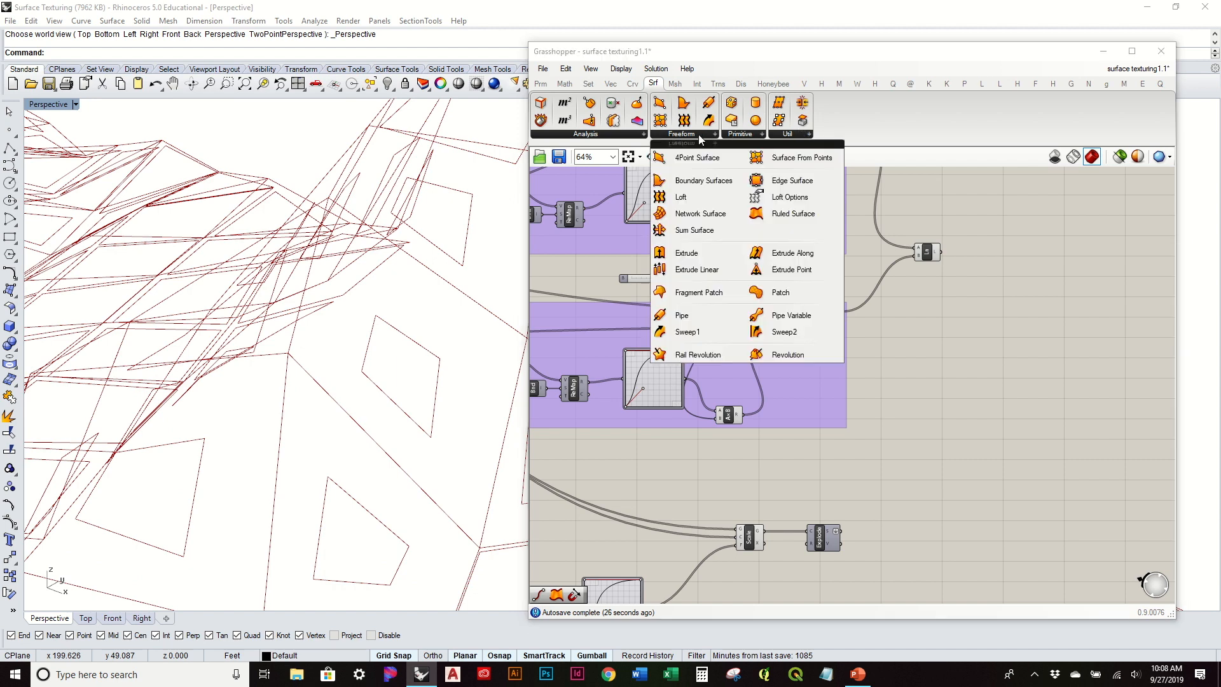
{"action": "left_click_drag", "start_coordinate": [803, 214], "coordinate": [957, 394]}
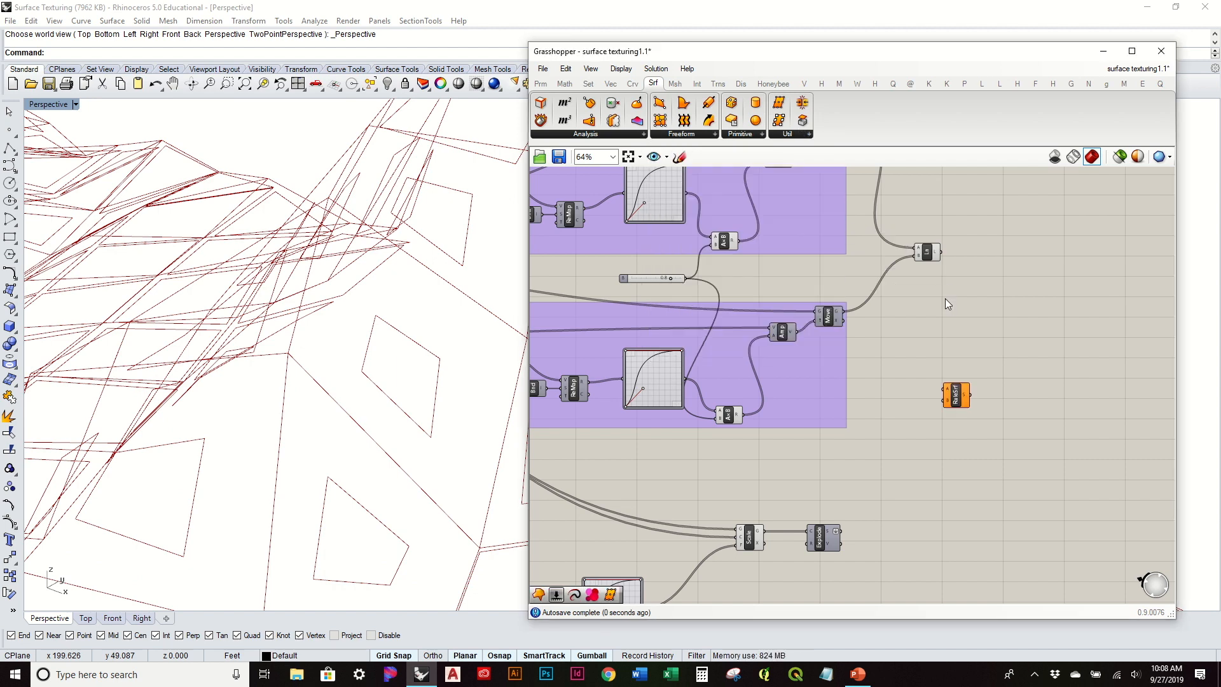
{"action": "scroll", "coordinate": [944, 270], "scroll_direction": "up", "scroll_amount": 3}
{"action": "left_click", "coordinate": [911, 236]}
{"action": "left_click_drag", "start_coordinate": [938, 234], "coordinate": [943, 502]}
{"action": "right_click_drag", "start_coordinate": [952, 499], "coordinate": [927, 261]}
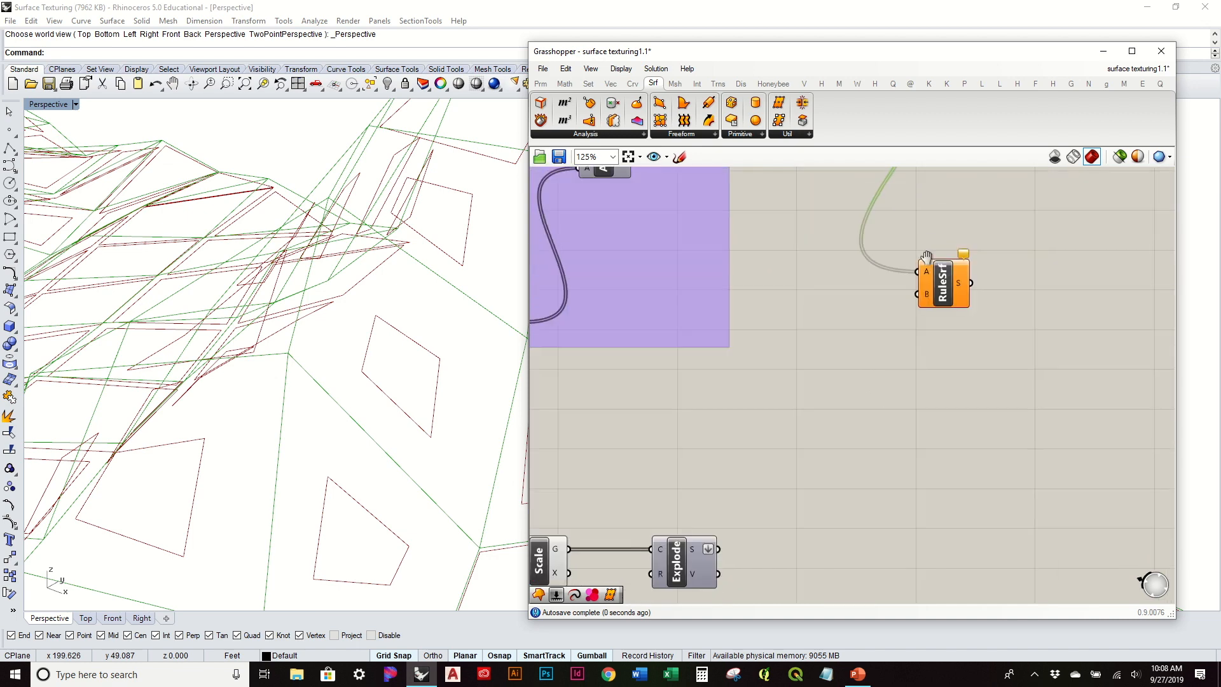
- Connect the new Explode component's segments output to the Ruled Surface B input and check the resulting surfaces around the openings
{"action": "scroll", "coordinate": [865, 356], "scroll_direction": "down", "scroll_amount": 1}
{"action": "left_click", "coordinate": [707, 506]}
{"action": "mouse_move", "coordinate": [751, 501]}
{"action": "left_mouse_down"}
{"action": "mouse_move", "coordinate": [760, 507]}
{"action": "mouse_move", "coordinate": [916, 298]}
{"action": "left_mouse_up"}
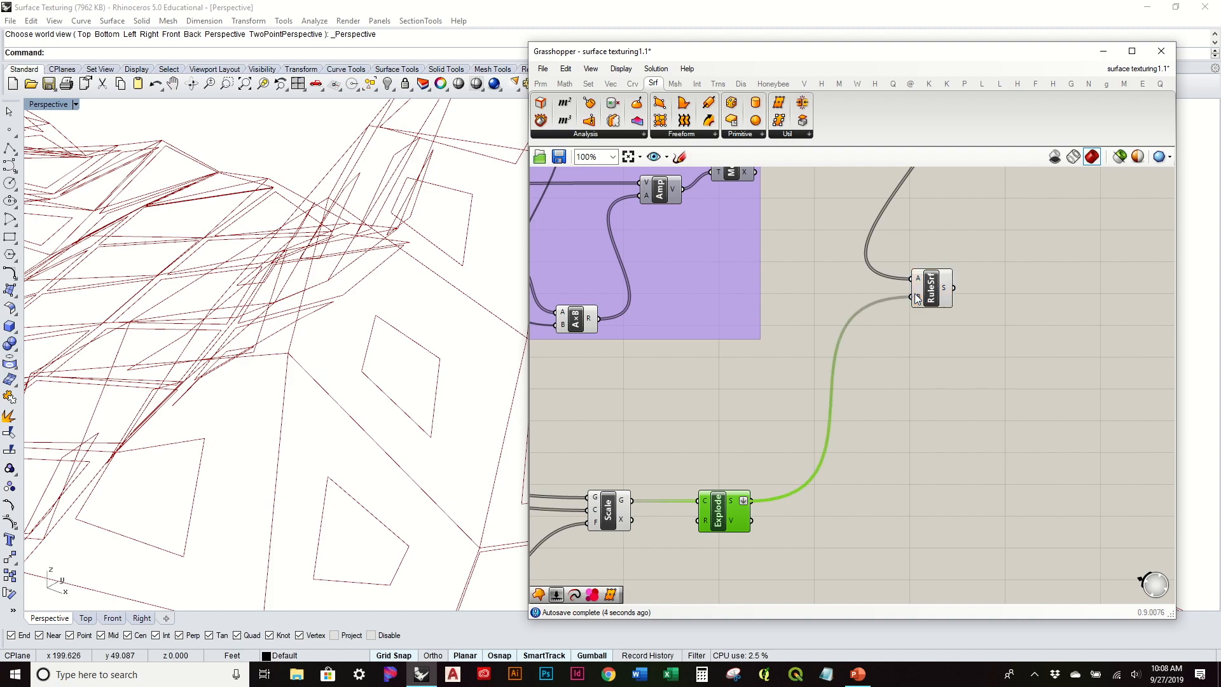
{"action": "left_click", "coordinate": [324, 381]}
{"action": "scroll", "coordinate": [324, 380], "scroll_direction": "down", "scroll_amount": 5}
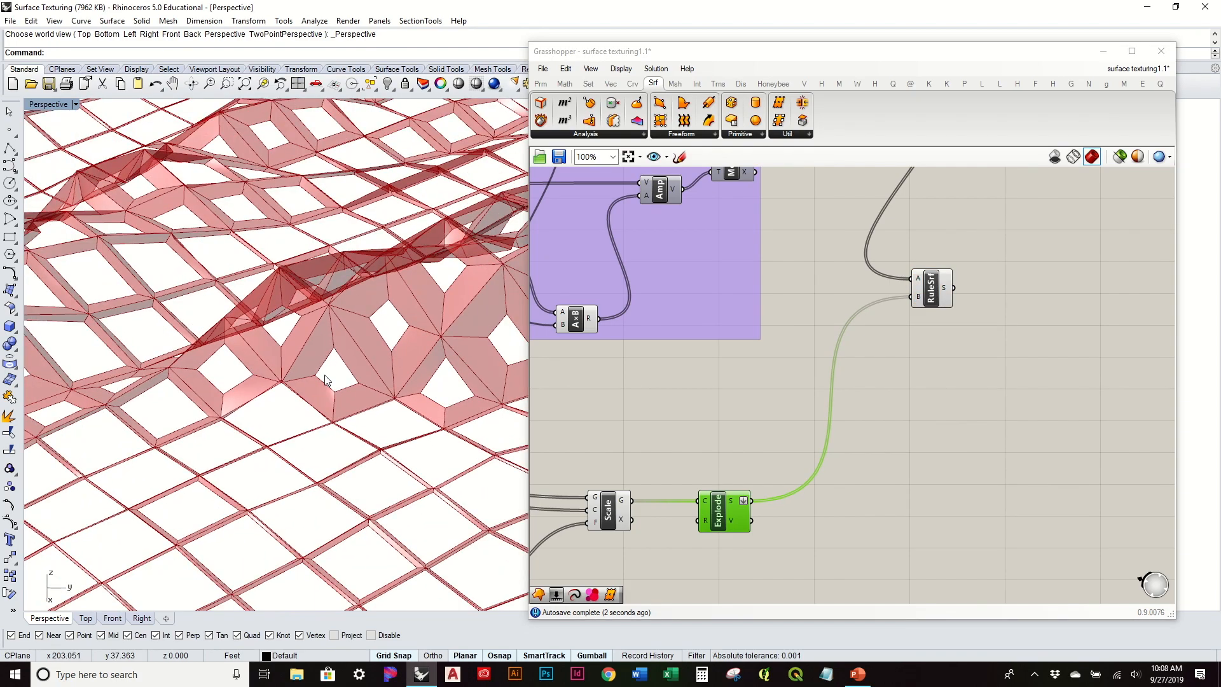
{"action": "right_click_drag", "start_coordinate": [362, 386], "coordinate": [561, 437]}
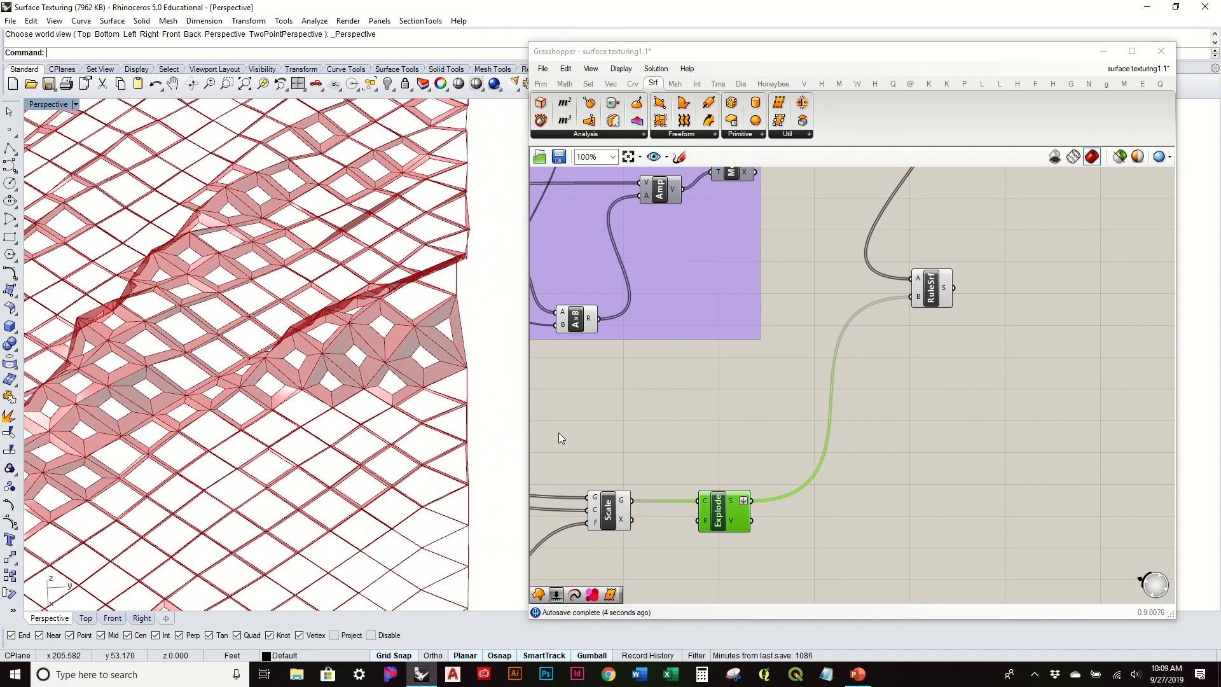
{"action": "right_click_drag", "start_coordinate": [354, 417], "coordinate": [255, 484]}
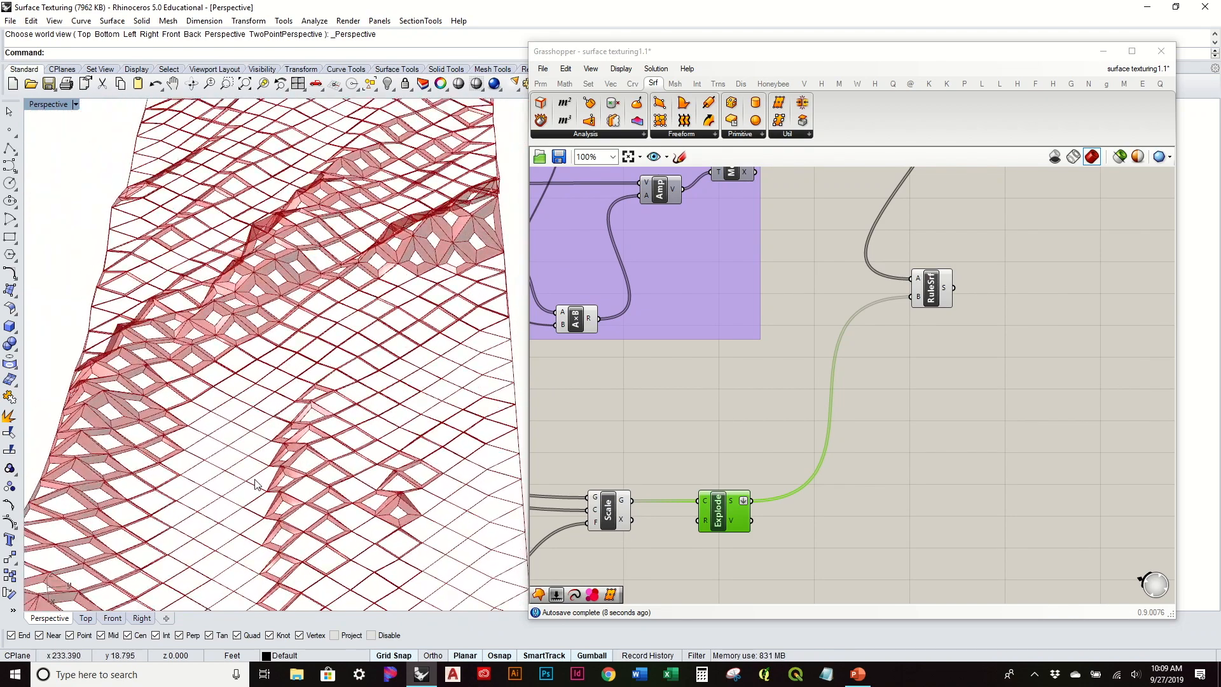
- Move the new Explode component up beside the Ruled Surface component
{"action": "right_click_drag", "start_coordinate": [615, 513], "coordinate": [672, 396]}
{"action": "left_click_drag", "start_coordinate": [775, 400], "coordinate": [872, 201]}
{"action": "right_click_drag", "start_coordinate": [785, 351], "coordinate": [712, 487]}
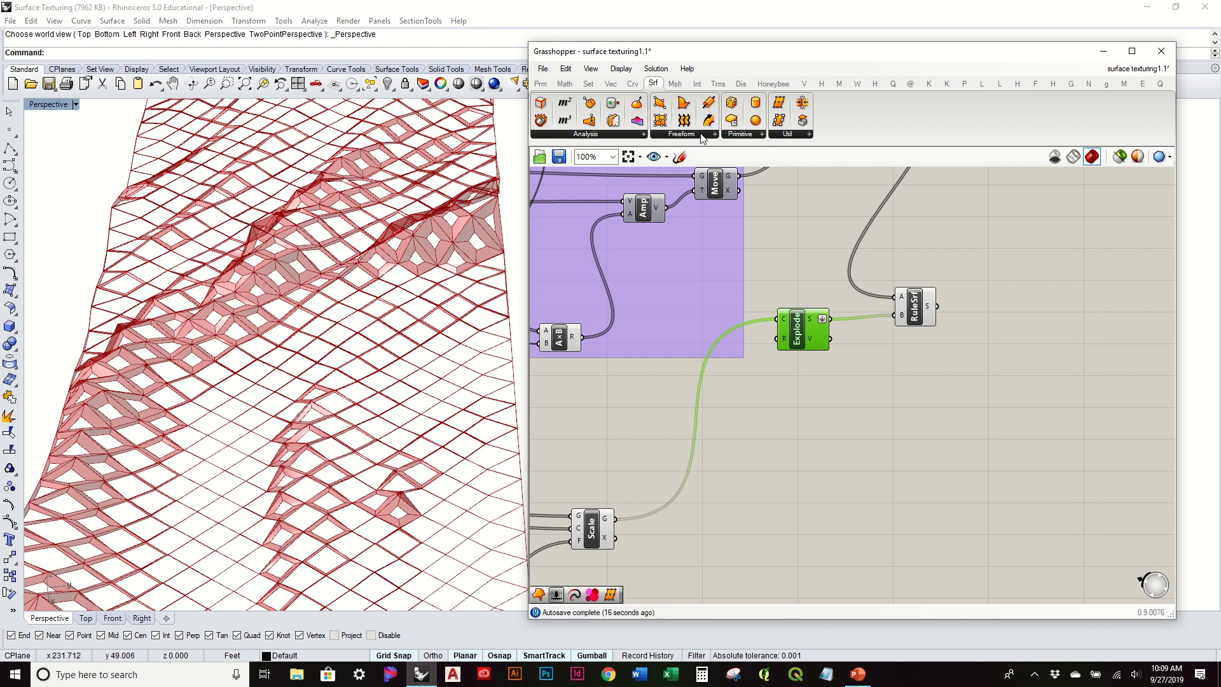
- Add a Fragment Patch component fed by the Scale geometry output and place it below the Ruled Surface component
{"action": "mouse_move", "coordinate": [702, 138]}
{"action": "left_click_drag", "start_coordinate": [715, 296], "coordinate": [781, 538]}
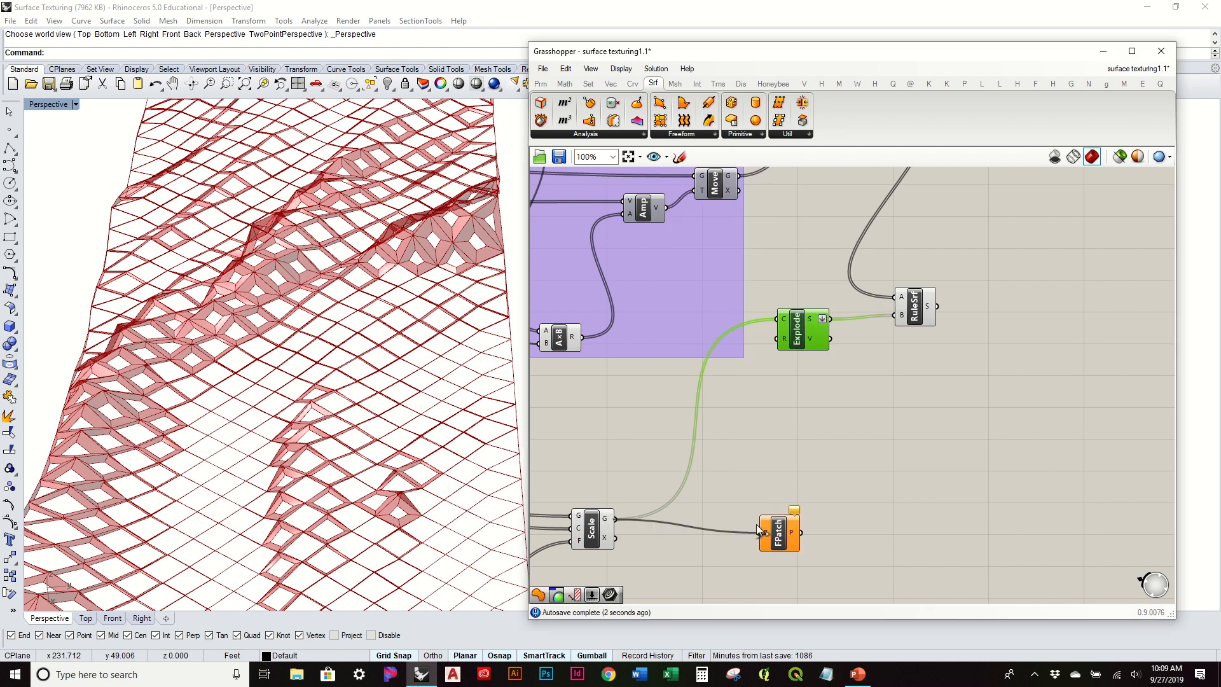
{"action": "left_click_drag", "start_coordinate": [776, 551], "coordinate": [806, 499]}
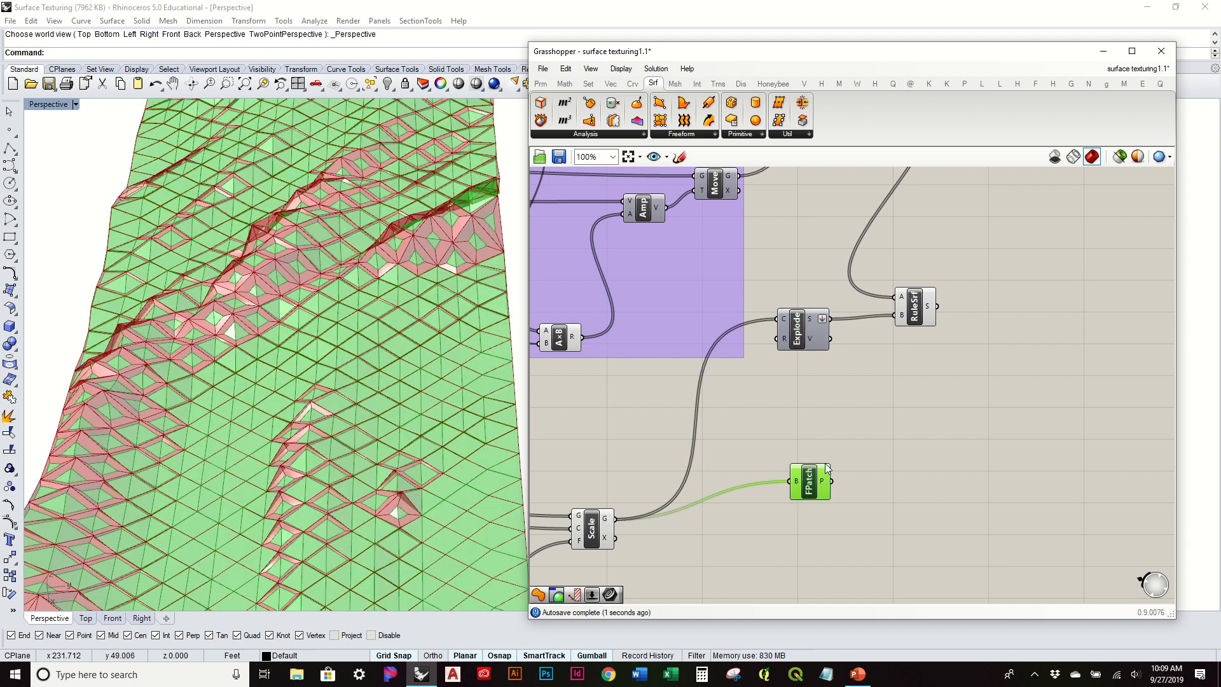
{"action": "left_click", "coordinate": [674, 554]}
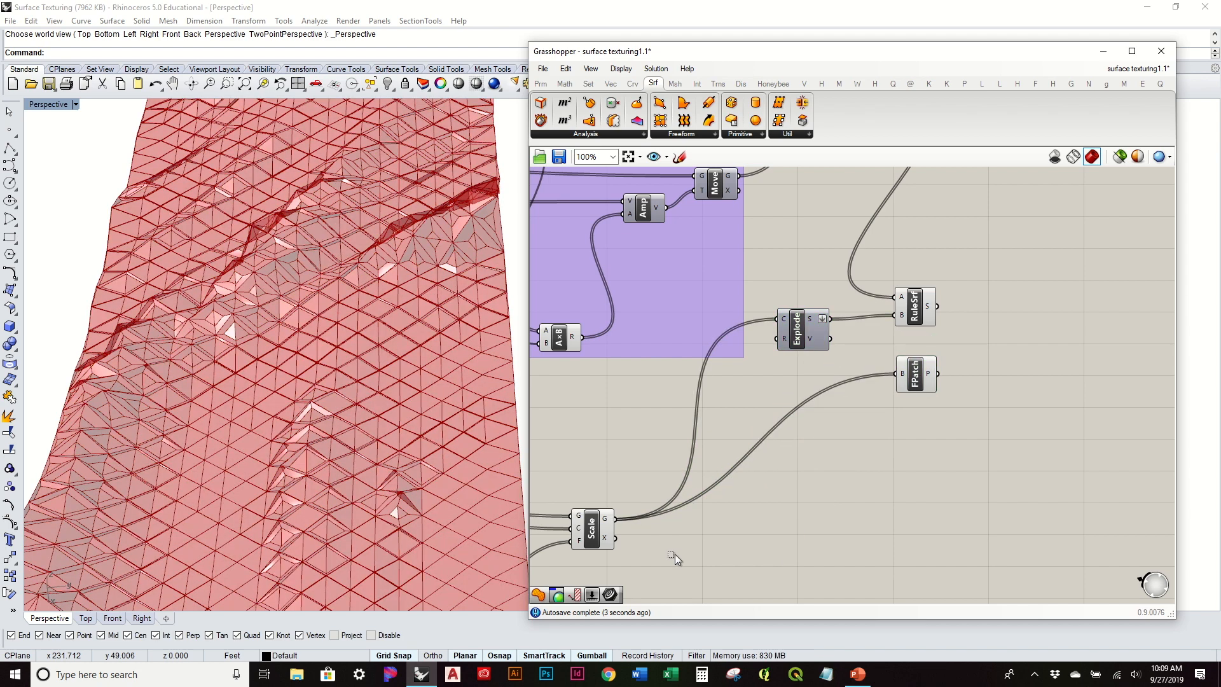
- Turn off the preview of the Scale component and check the patched panels from several angles
{"action": "left_click_drag", "start_coordinate": [589, 491], "coordinate": [588, 490]}
{"action": "middle_click", "coordinate": [597, 486]}
{"action": "left_click", "coordinate": [642, 445]}
{"action": "left_click", "coordinate": [790, 502]}
{"action": "right_click_drag", "start_coordinate": [324, 432], "coordinate": [426, 424]}
{"action": "scroll", "coordinate": [431, 441], "scroll_direction": "up", "scroll_amount": 6}
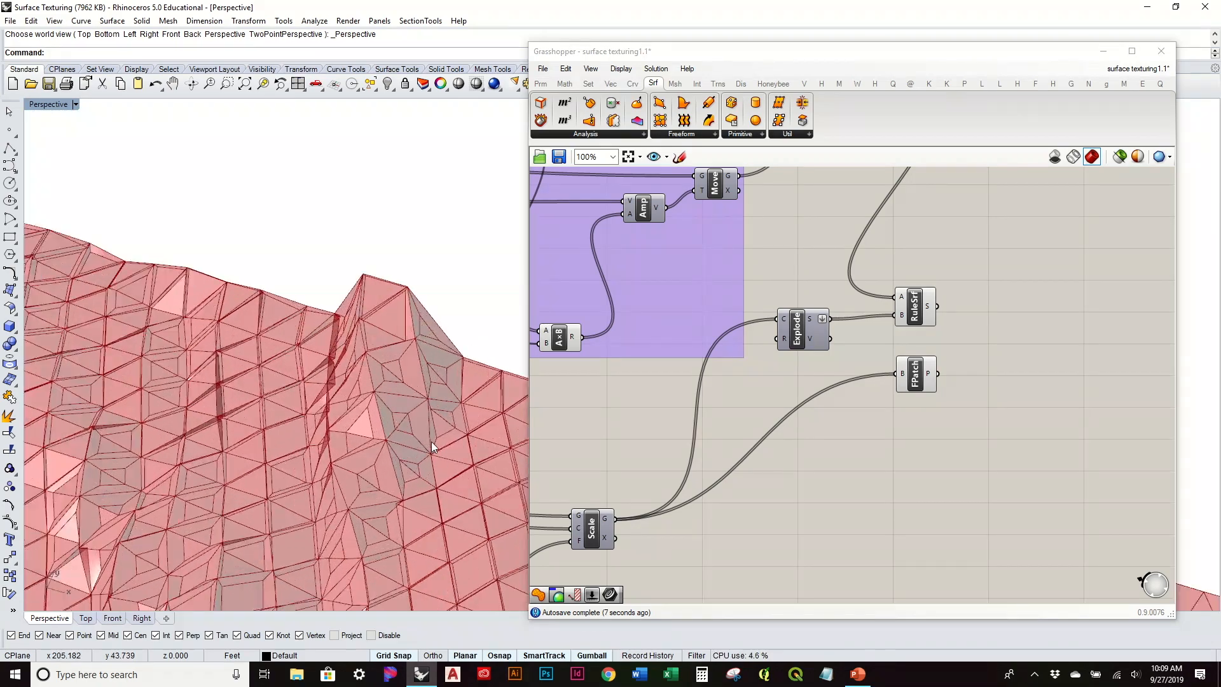
{"action": "scroll", "coordinate": [395, 447], "scroll_direction": "down", "scroll_amount": 10}
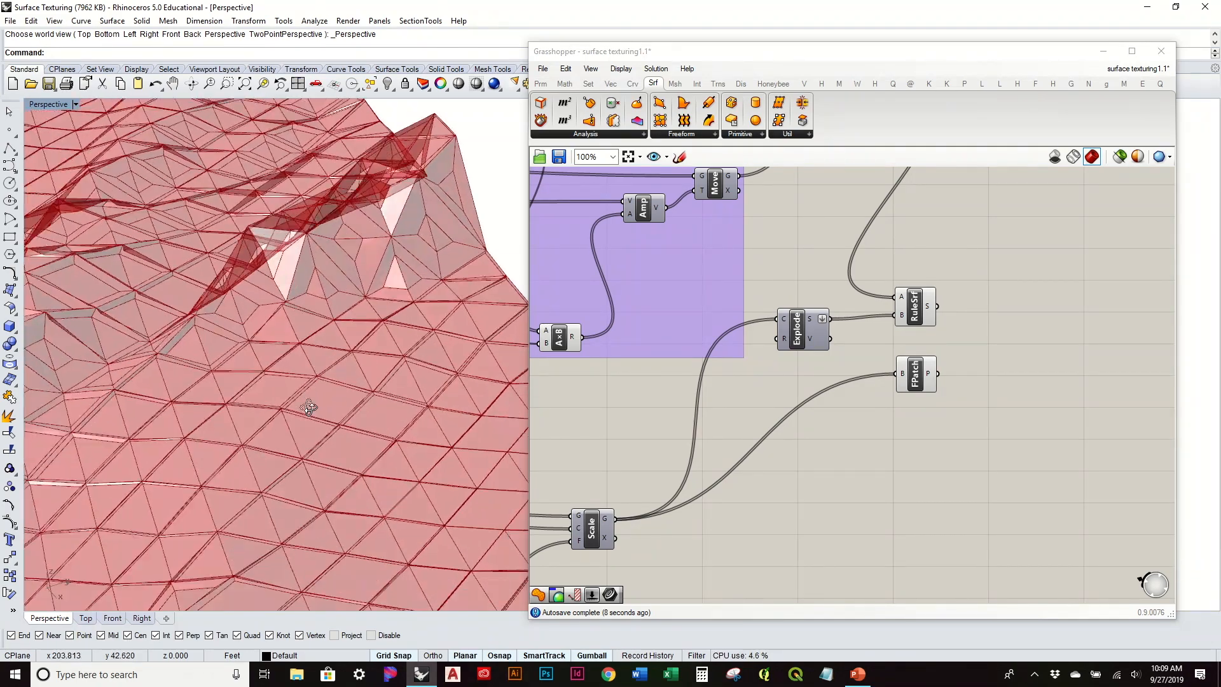
{"action": "right_click_drag", "start_coordinate": [332, 415], "coordinate": [436, 459]}
- Turn off the preview of the Line component that feeds the Ruled Surface
{"action": "right_click_drag", "start_coordinate": [986, 407], "coordinate": [940, 527]}
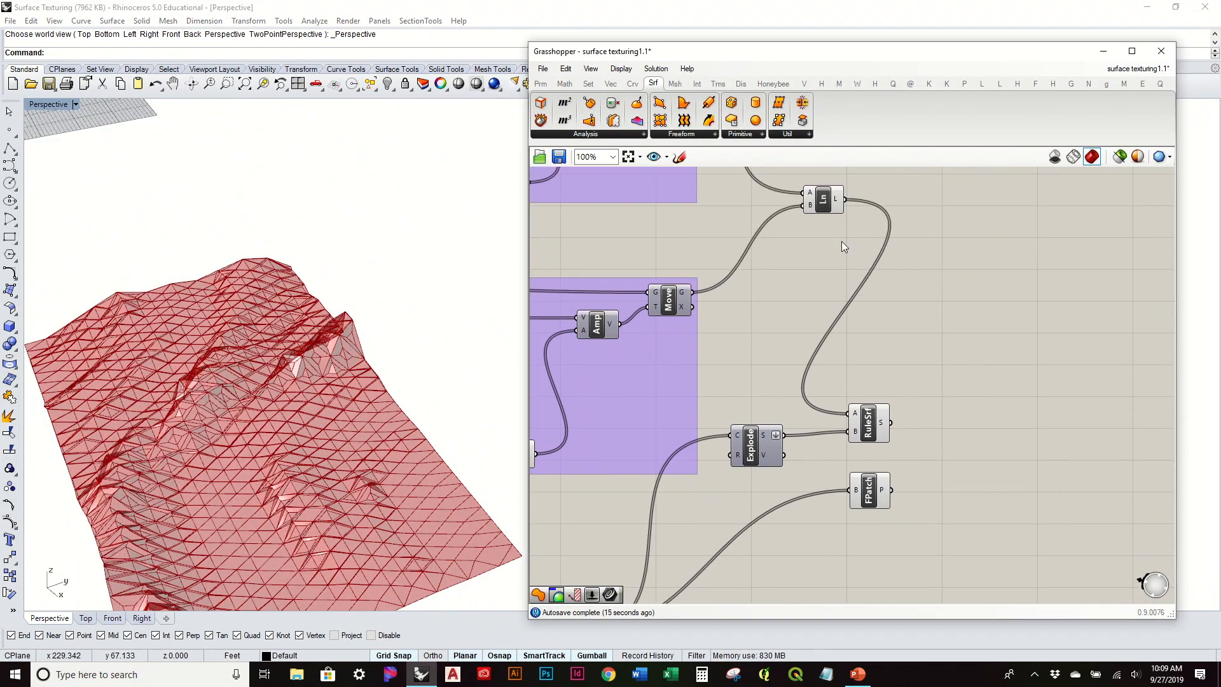
{"action": "right_click", "coordinate": [820, 196]}
{"action": "left_click", "coordinate": [843, 221]}
{"action": "left_click", "coordinate": [909, 354]}
- Bake the Ruled Surface and Fragment Patch geometry into Rhino
{"action": "left_click_drag", "start_coordinate": [915, 522], "coordinate": [842, 357]}
{"action": "key", "text": "space"}
{"action": "left_click", "coordinate": [866, 381]}
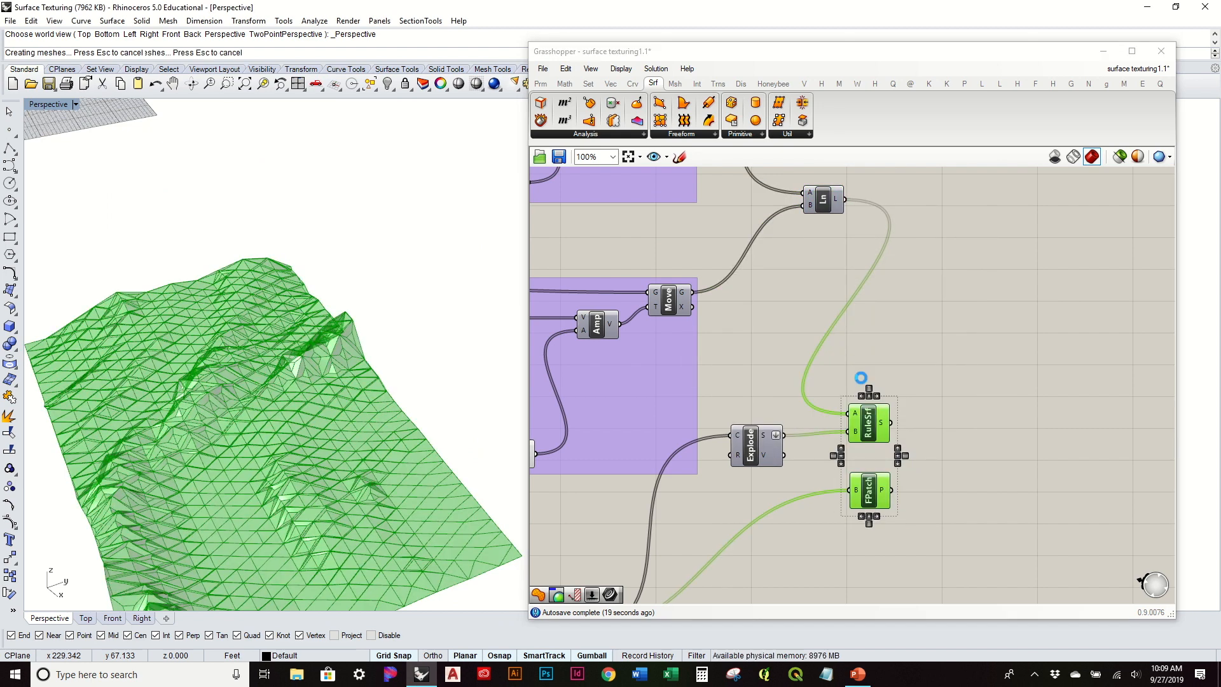
{"action": "left_click", "coordinate": [949, 548]}
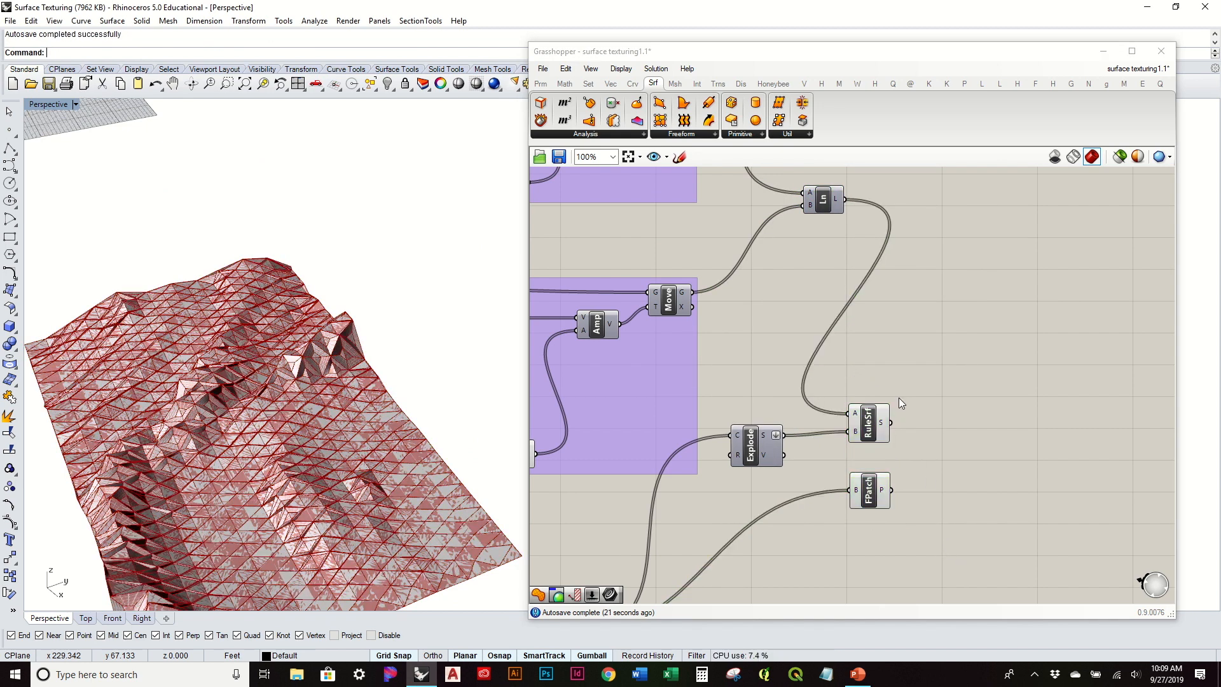
- Turn off the previews of the Ruled Surface and Fragment Patch components
{"action": "left_click_drag", "start_coordinate": [910, 523], "coordinate": [849, 357]}
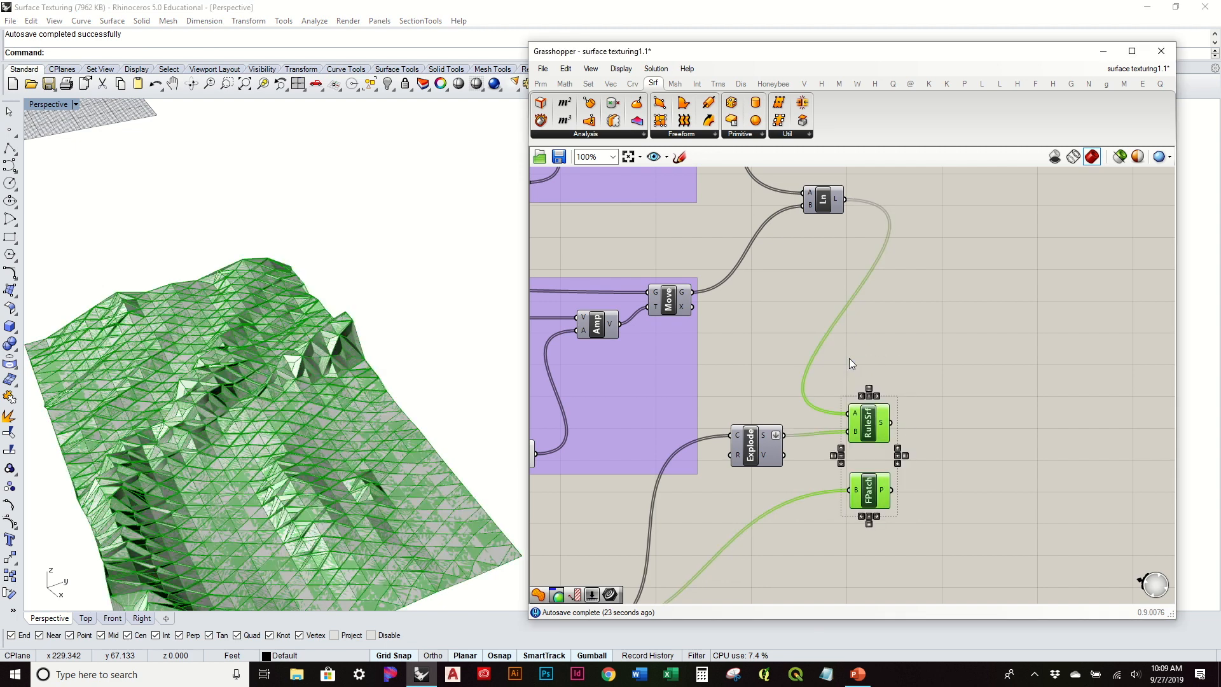
{"action": "middle_click", "coordinate": [849, 357]}
{"action": "left_click", "coordinate": [888, 319]}
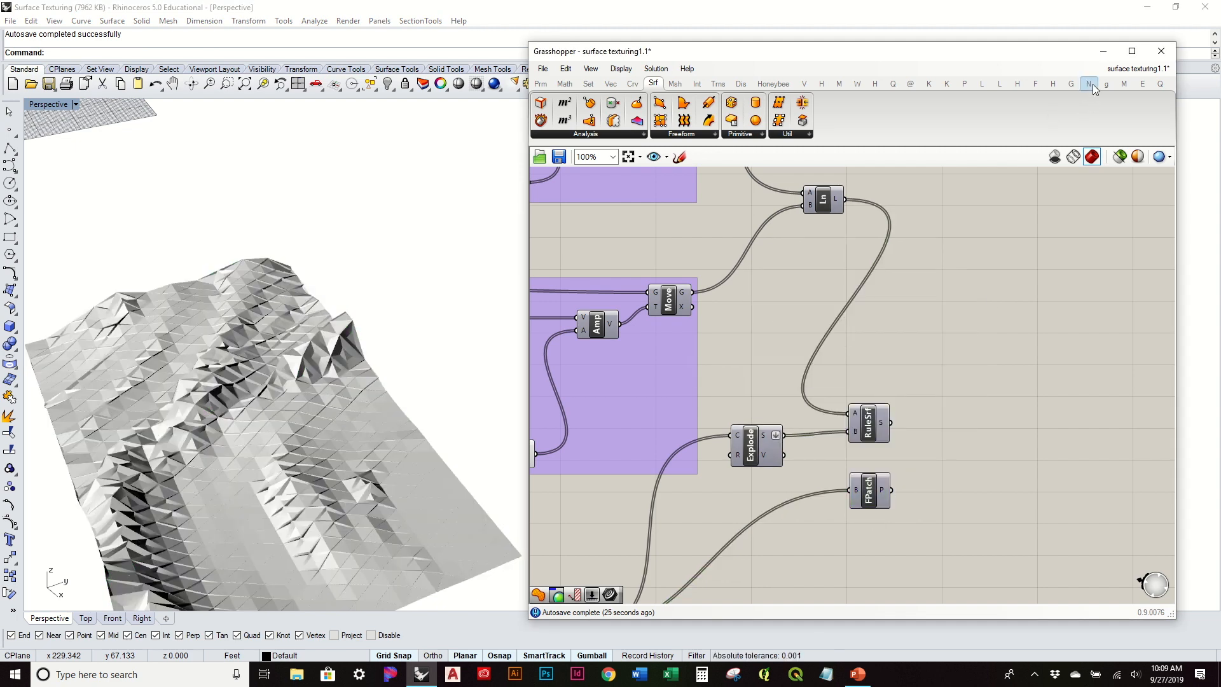
- Minimize the Grasshopper window and examine the baked textured surface in the Perspective viewport, close up and as a whole
{"action": "left_click", "coordinate": [1095, 59]}
{"action": "right_click_drag", "start_coordinate": [774, 431], "coordinate": [626, 428]}
{"action": "scroll", "coordinate": [297, 249], "scroll_direction": "up", "scroll_amount": 10}
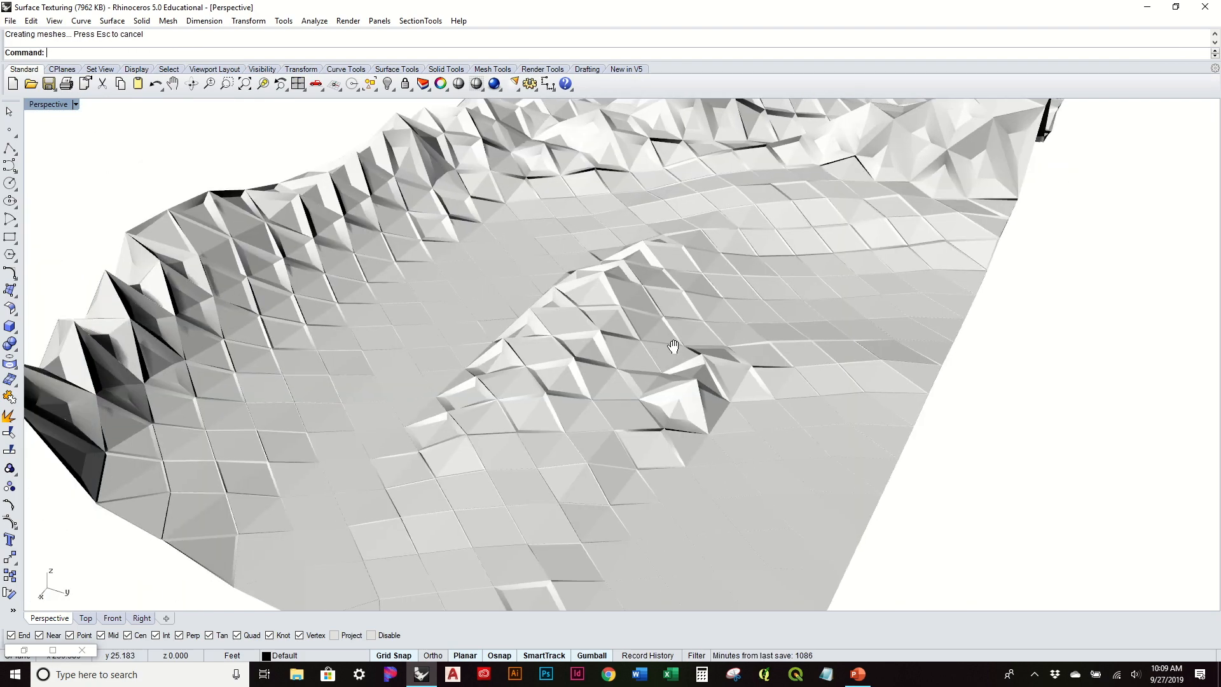
{"action": "right_click_drag", "start_coordinate": [674, 345], "coordinate": [737, 181]}
{"action": "scroll", "coordinate": [736, 177], "scroll_direction": "up", "scroll_amount": 2}
{"action": "scroll", "coordinate": [735, 177], "scroll_direction": "down", "scroll_amount": 2}
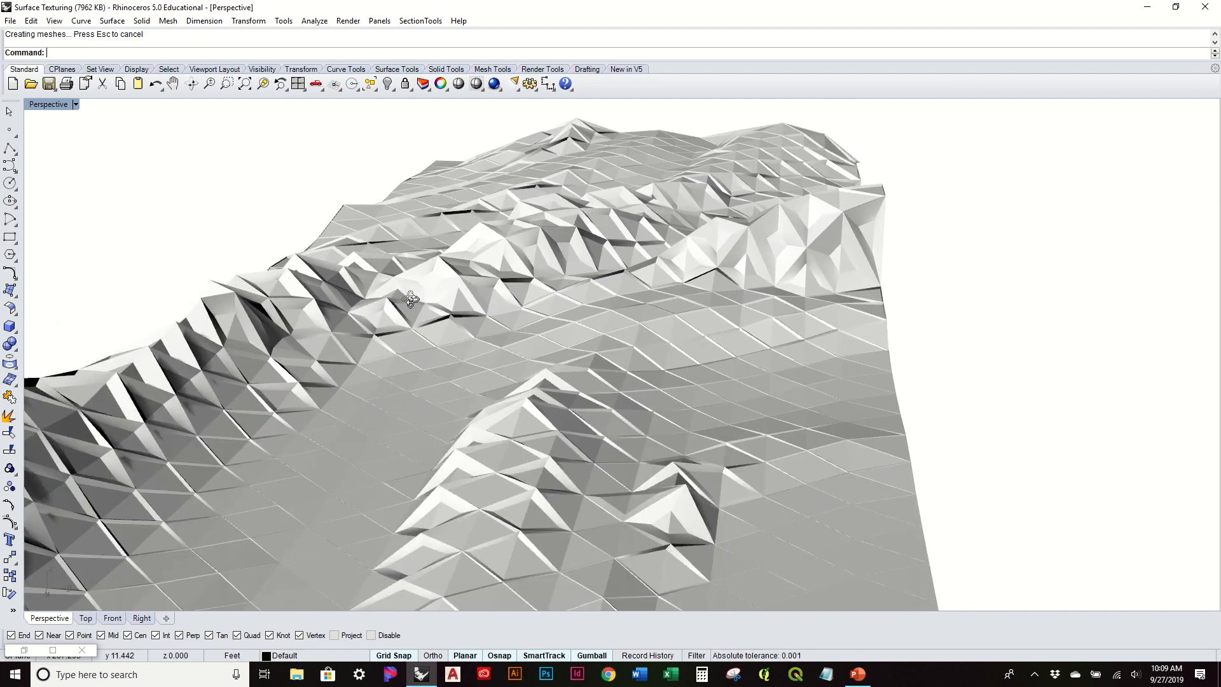
{"action": "right_click_drag", "start_coordinate": [415, 296], "coordinate": [437, 353]}
{"action": "scroll", "coordinate": [437, 352], "scroll_direction": "down", "scroll_amount": 10}
{"action": "right_click_drag", "start_coordinate": [337, 331], "coordinate": [428, 366], "text": "shift"}
{"action": "scroll", "coordinate": [608, 362], "scroll_direction": "up", "scroll_amount": 4}
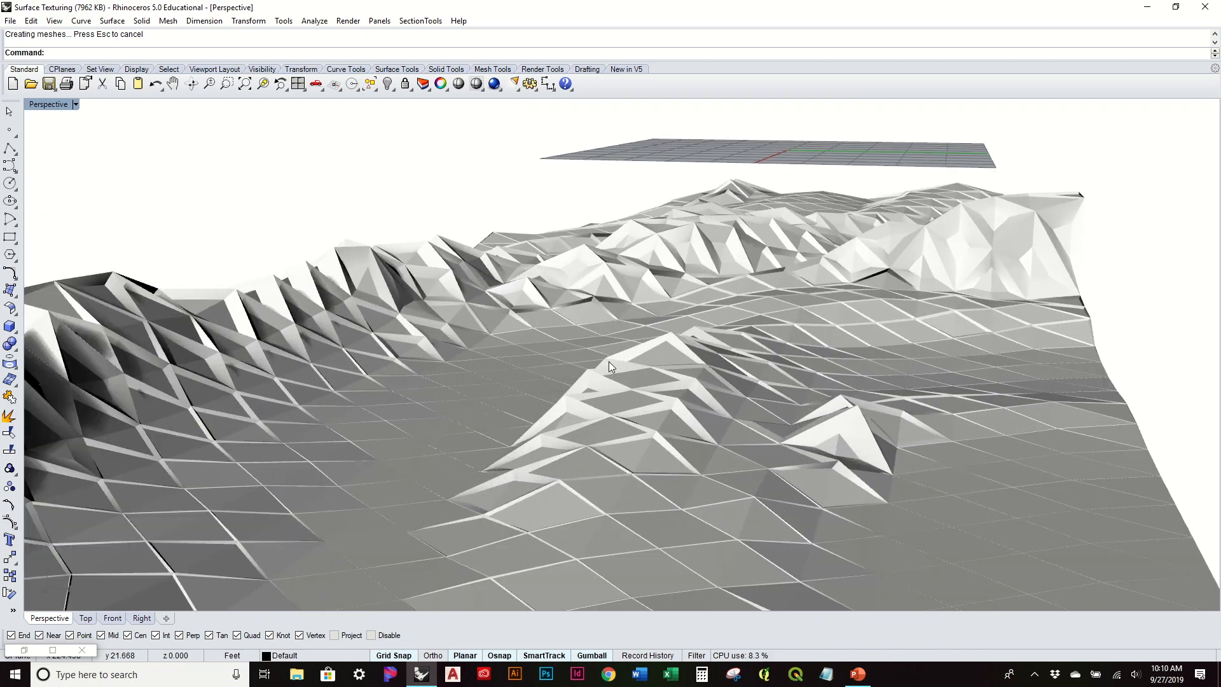
{"action": "scroll", "coordinate": [277, 478], "scroll_direction": "up", "scroll_amount": 4}
{"action": "scroll", "coordinate": [616, 393], "scroll_direction": "down", "scroll_amount": 4}
{"action": "right_click_drag", "start_coordinate": [624, 469], "coordinate": [430, 434], "text": "shift"}
{"action": "scroll", "coordinate": [452, 425], "scroll_direction": "up", "scroll_amount": 5}
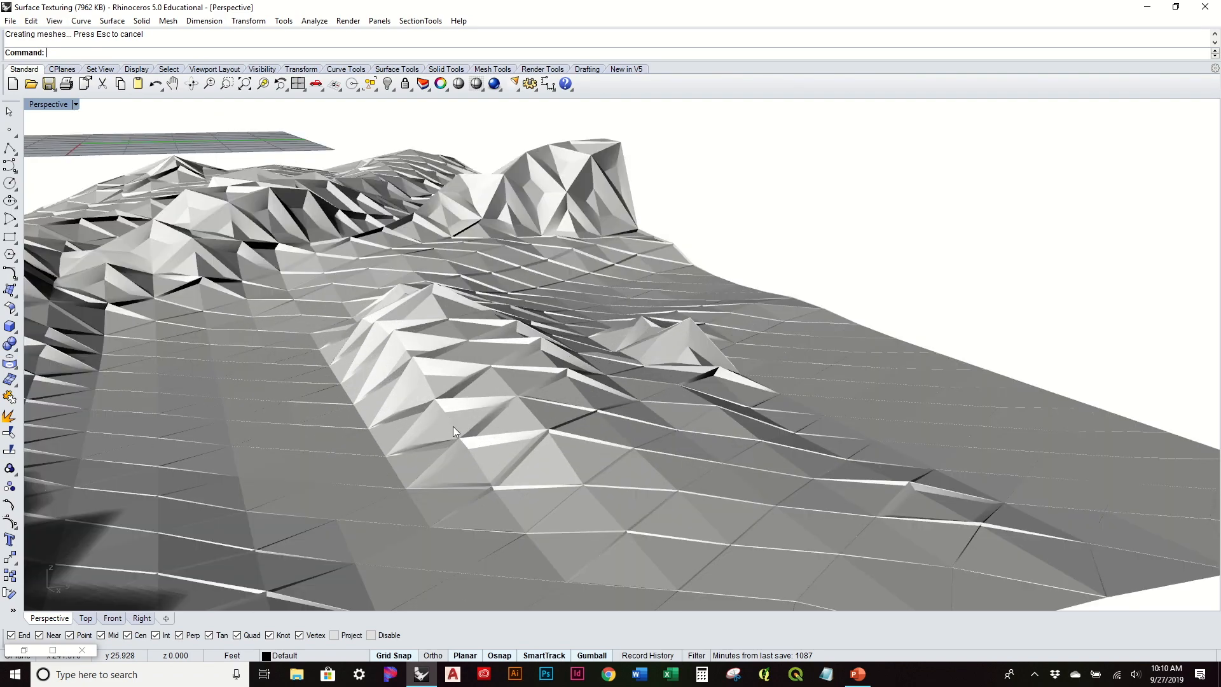
{"action": "right_click_drag", "start_coordinate": [452, 426], "coordinate": [666, 380]}
{"action": "scroll", "coordinate": [671, 379], "scroll_direction": "up", "scroll_amount": 9}
{"action": "right_click_drag", "start_coordinate": [749, 448], "coordinate": [595, 422]}
{"action": "scroll", "coordinate": [597, 421], "scroll_direction": "down", "scroll_amount": 11}
{"action": "right_click_drag", "start_coordinate": [627, 514], "coordinate": [679, 396], "text": "shift"}
{"action": "scroll", "coordinate": [608, 365], "scroll_direction": "down", "scroll_amount": 7}
{"action": "scroll", "coordinate": [722, 397], "scroll_direction": "down", "scroll_amount": 10}
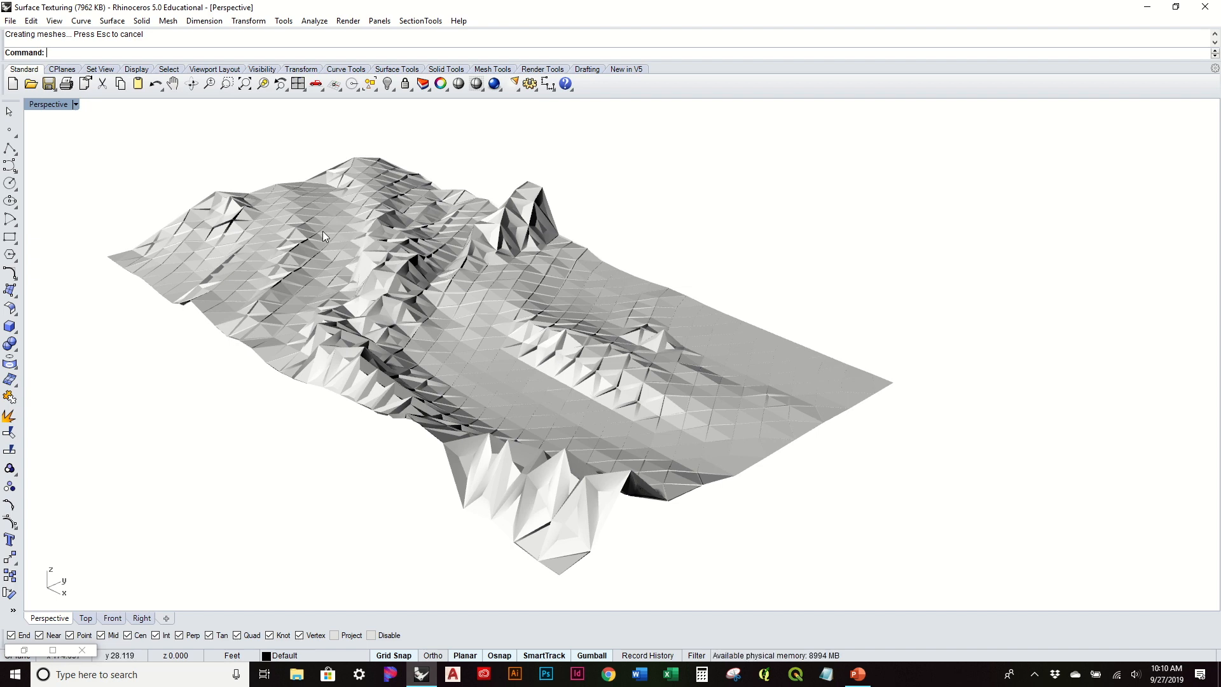
{"action": "mouse_move", "coordinate": [612, 400]}
{"action": "right_mouse_down"}
{"action": "mouse_move", "coordinate": [659, 391]}
{"action": "mouse_move", "coordinate": [609, 383]}
{"action": "right_mouse_up"}
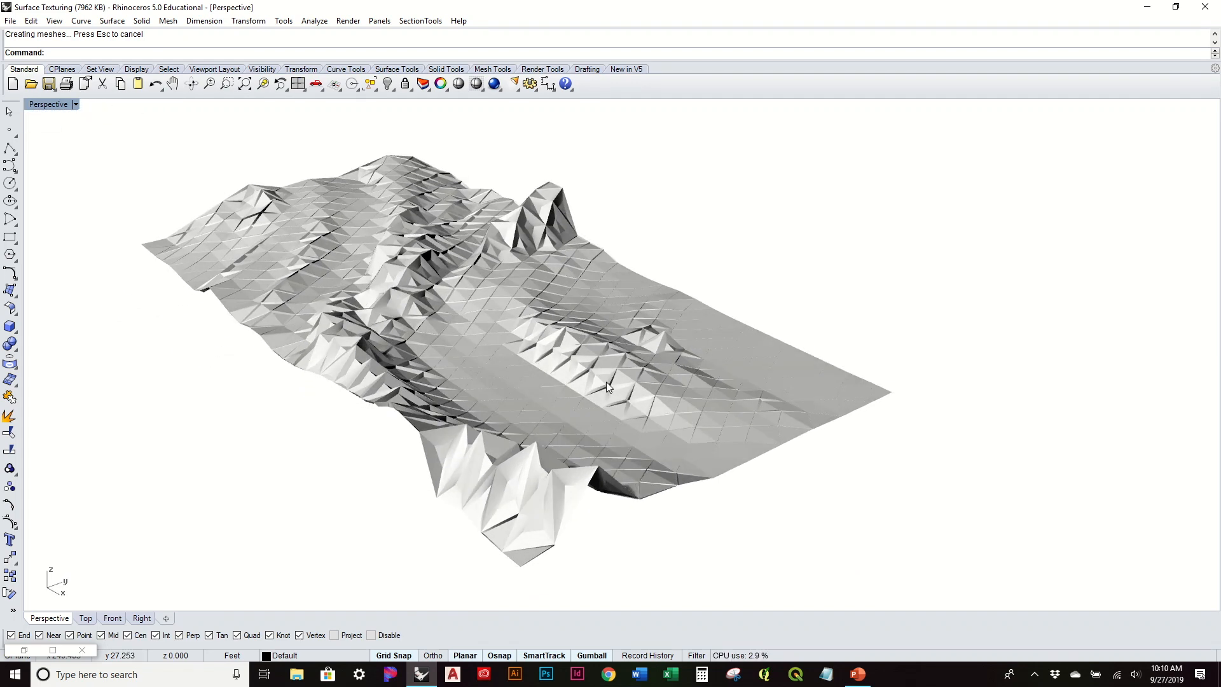
{"action": "left_click", "coordinate": [860, 683]}
{"action": "left_click", "coordinate": [860, 683]}
{"action": "mouse_move", "coordinate": [337, 1]}
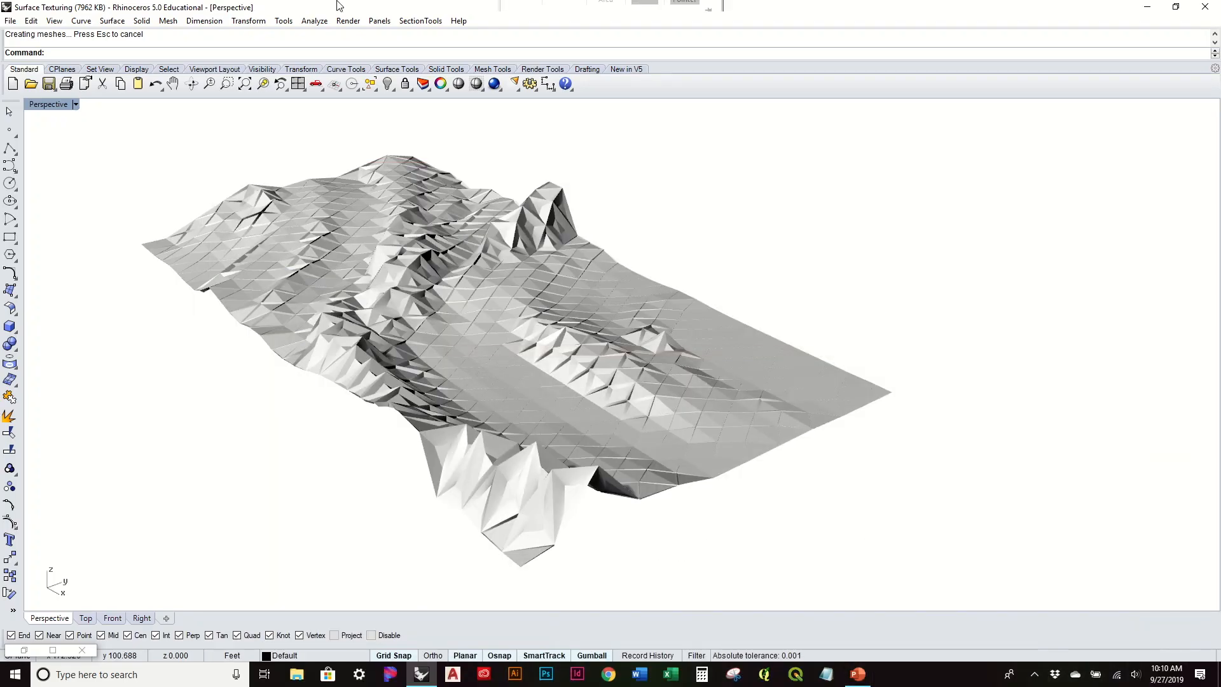